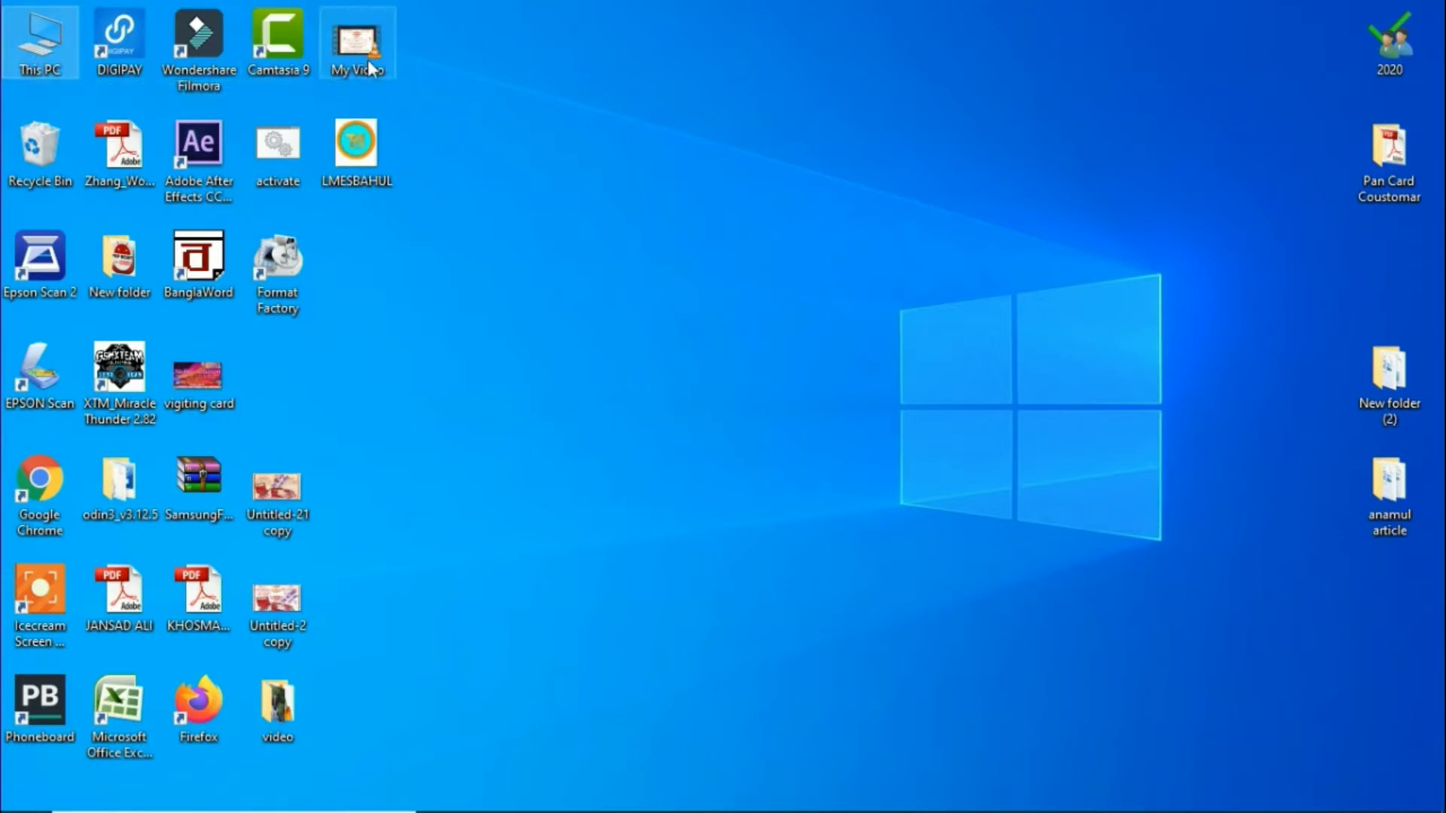
- Open the image rahul from the BIBAHER CARD folder on Local Disk (D:)
double_click(48, 71)
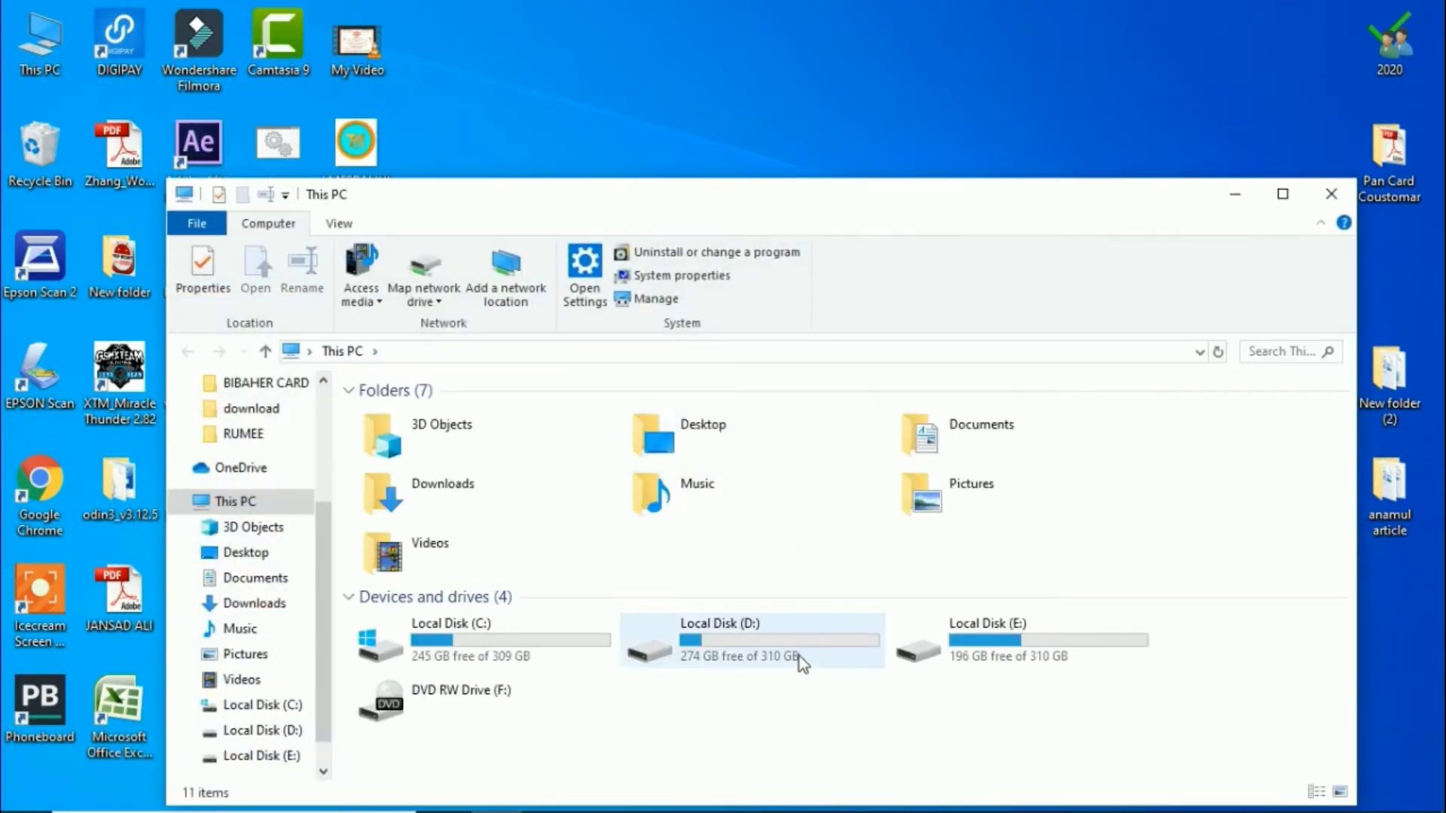
double_click(798, 656)
left_click_drag(964, 198, 825, 32)
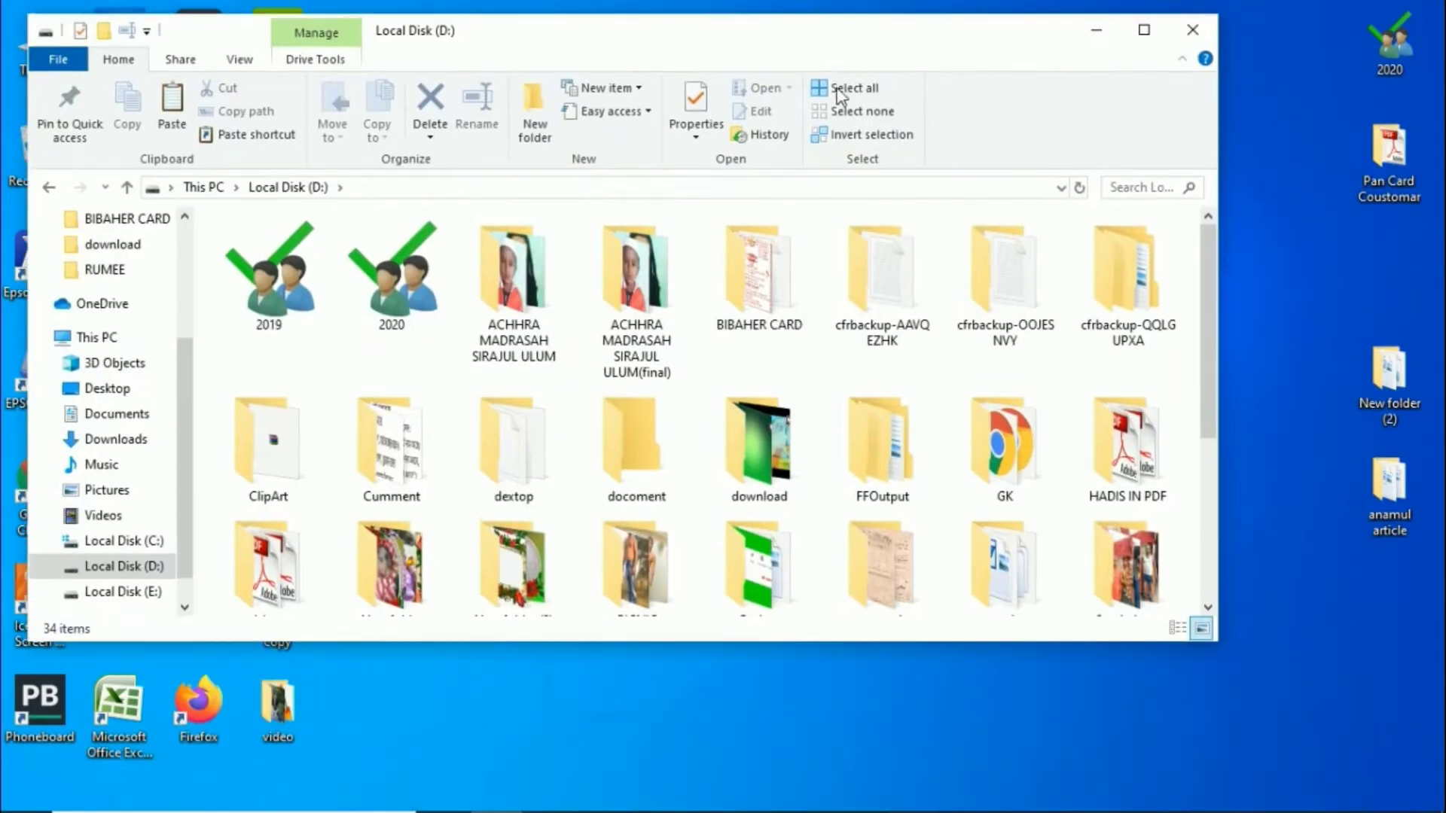
double_click(726, 295)
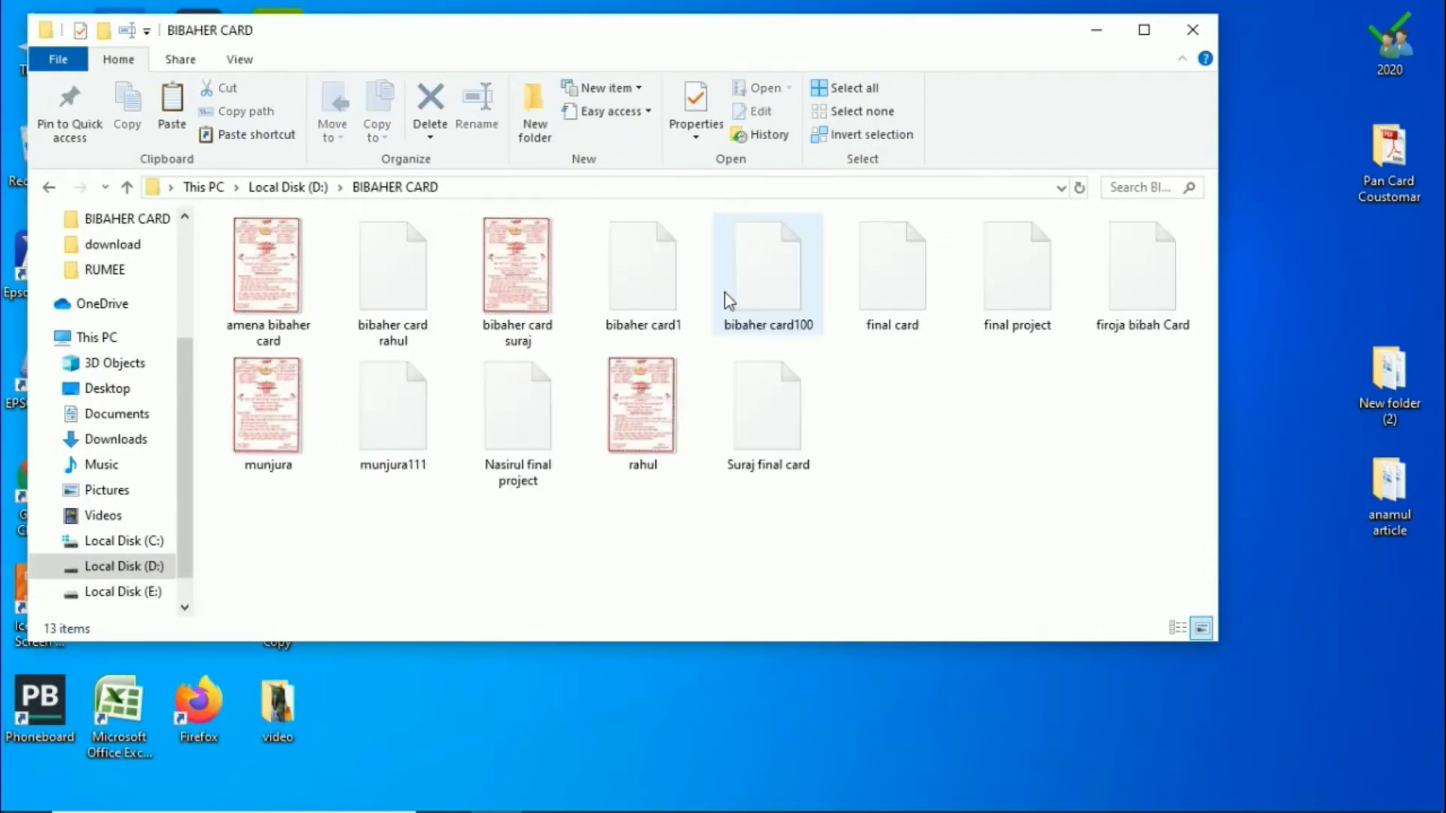
double_click(655, 426)
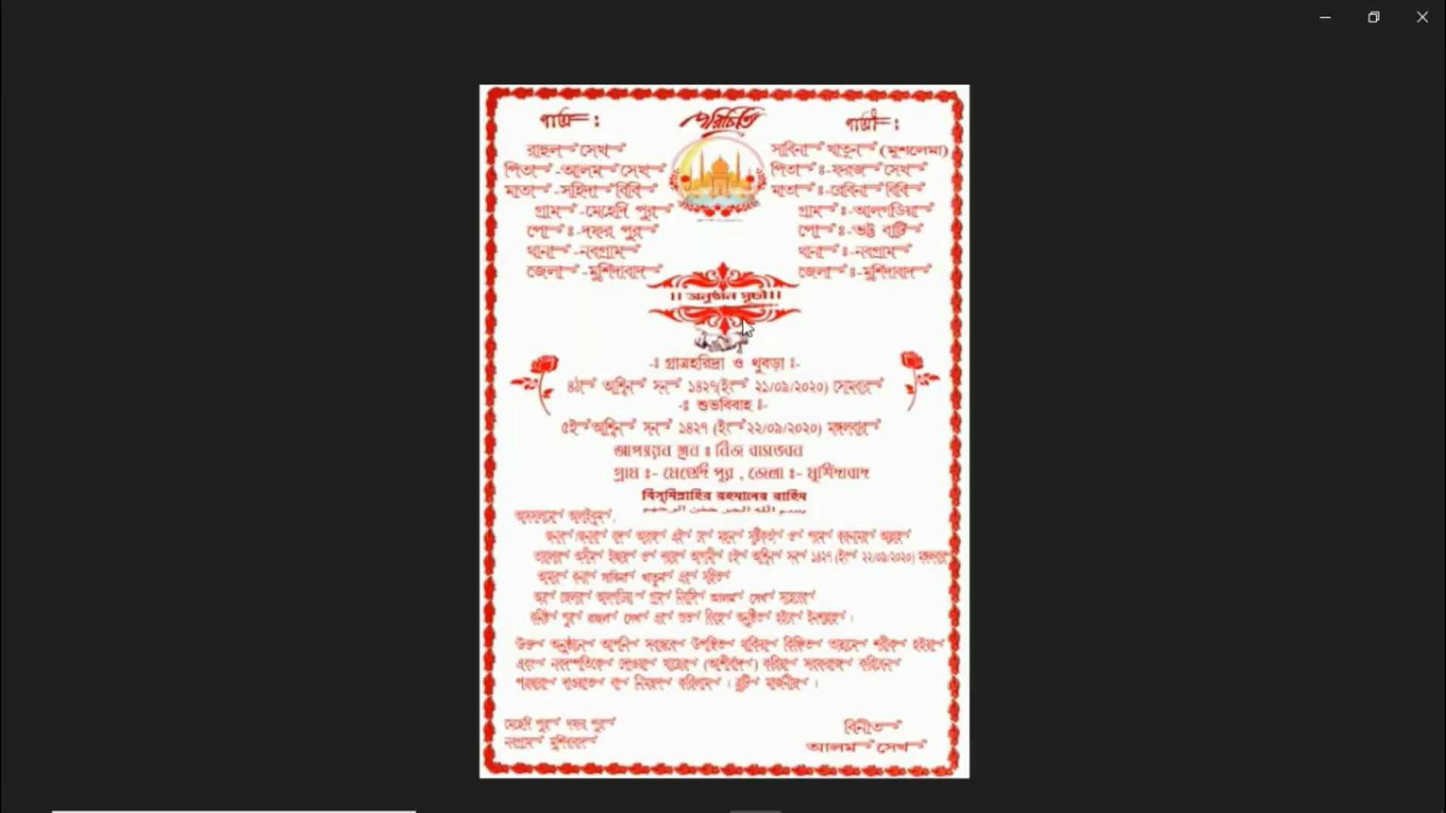
- Examine the finished wedding card's couple details, ceremony schedule and invitation text up close, and close the image
left_click(1392, 13)
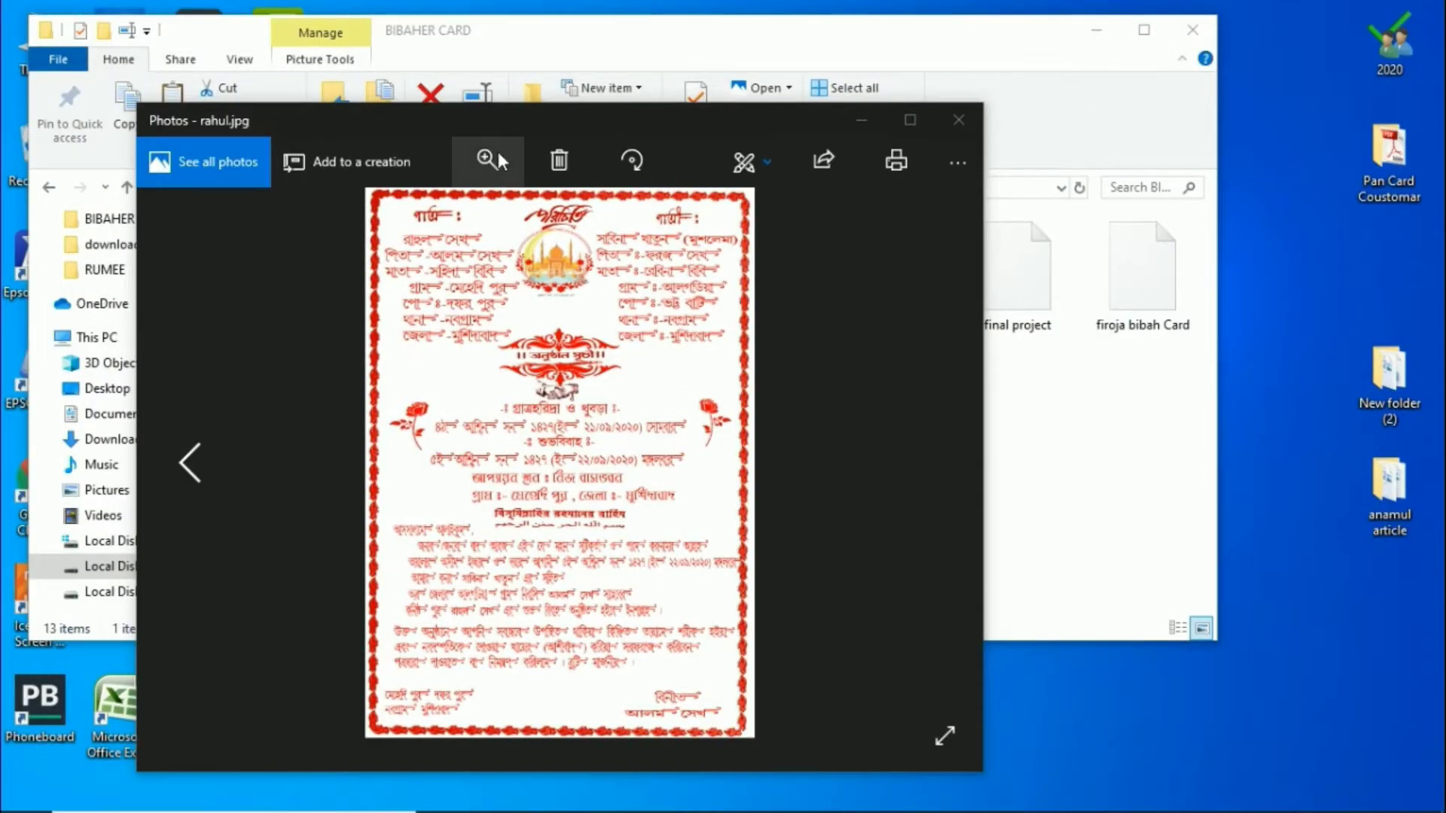
left_click(910, 120)
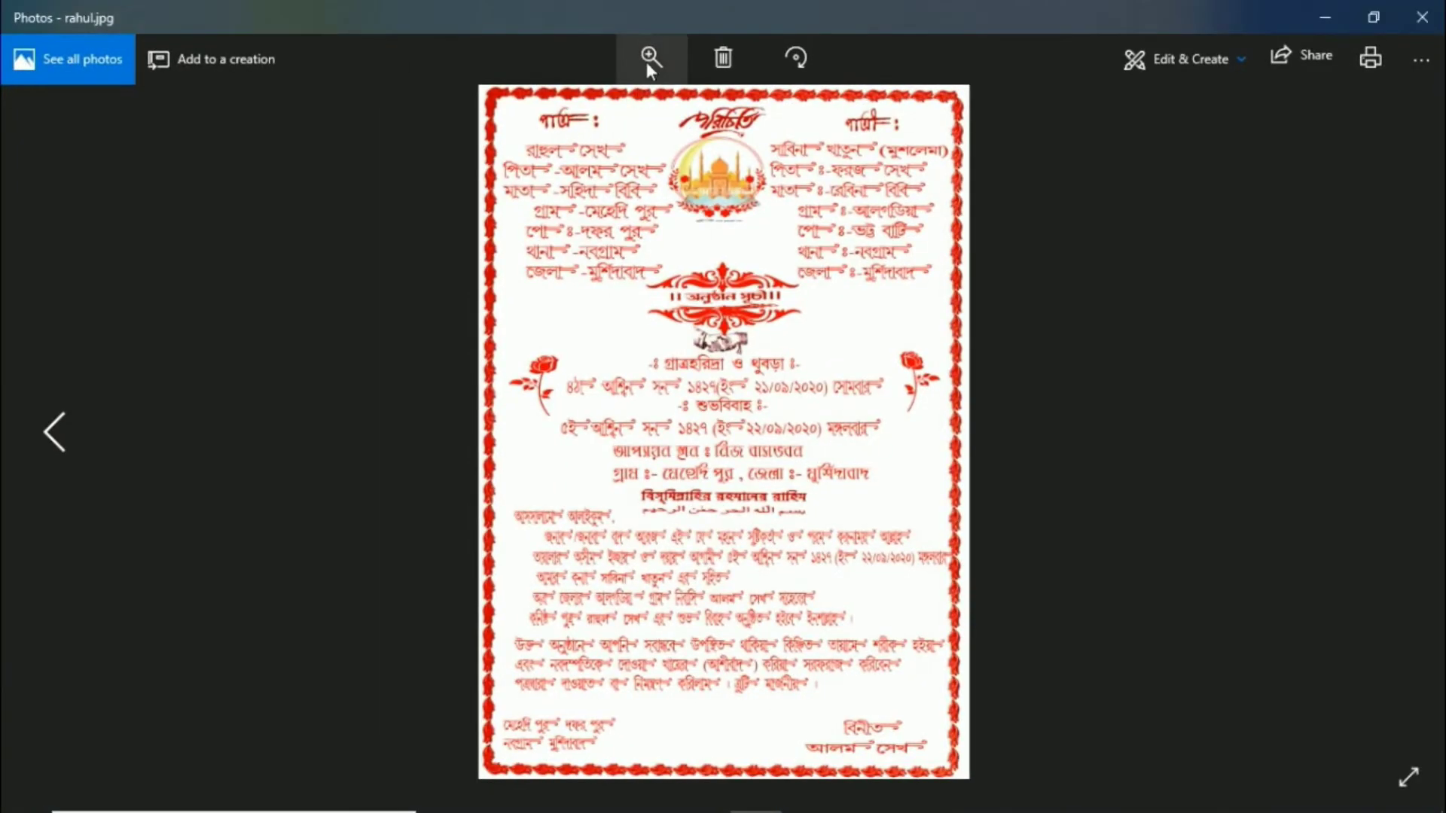
left_click(646, 62)
mouse_move(568, 107)
left_mouse_down()
mouse_move(612, 114)
mouse_move(571, 134)
left_mouse_up()
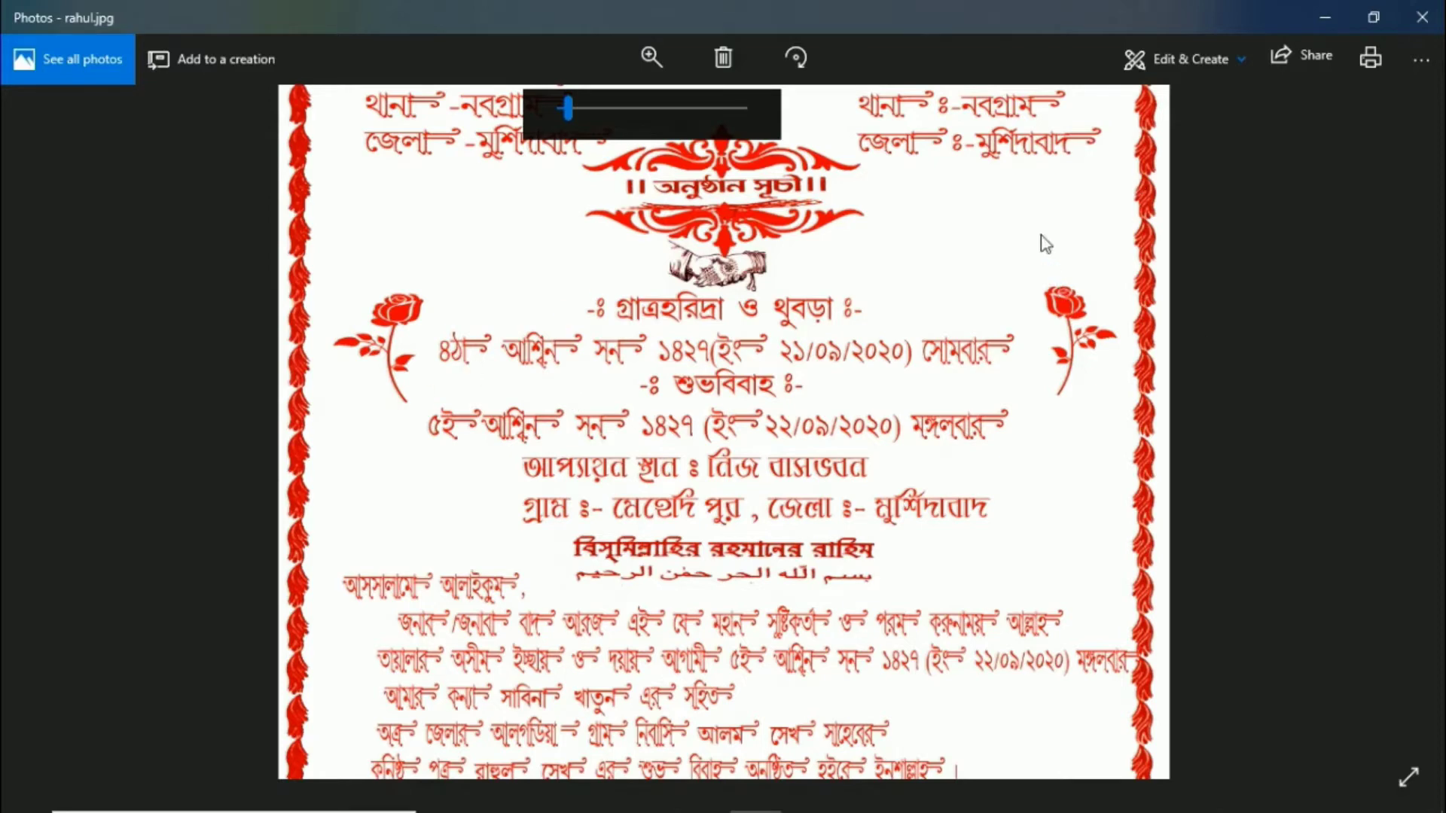
scroll(1039, 242, "up", 4)
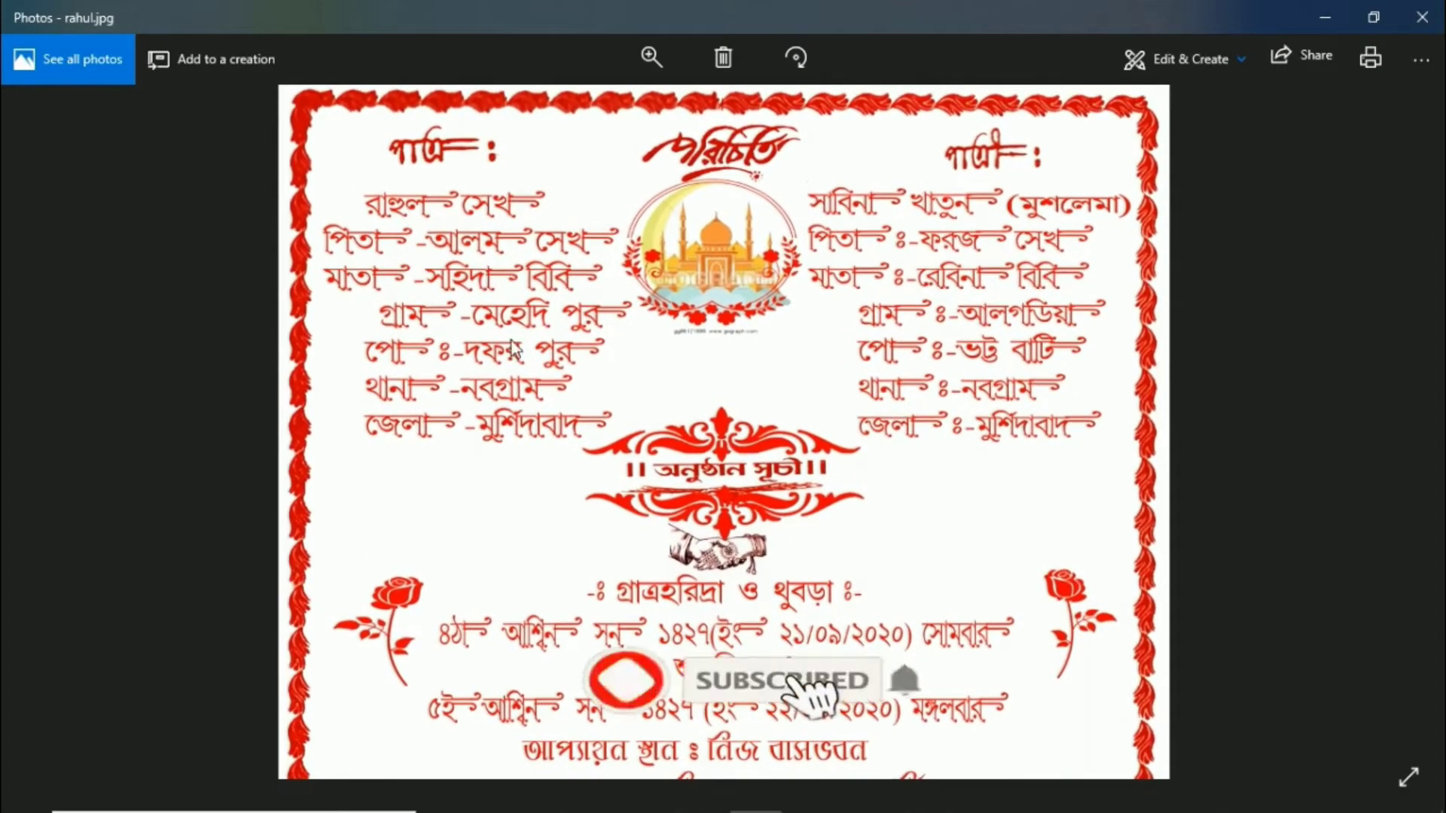
scroll(388, 218, "down", 1)
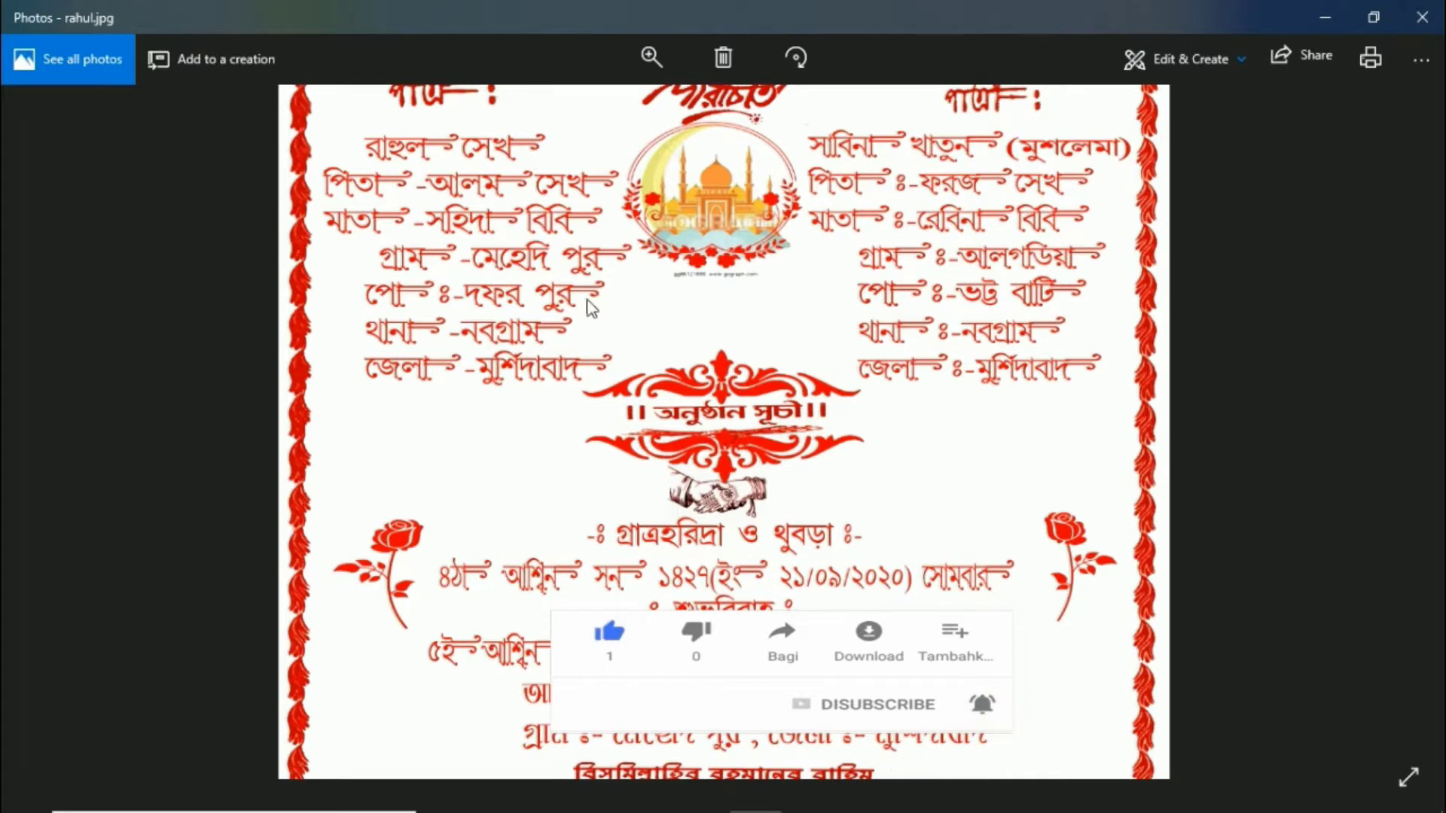
left_click_drag(548, 300, 529, 262)
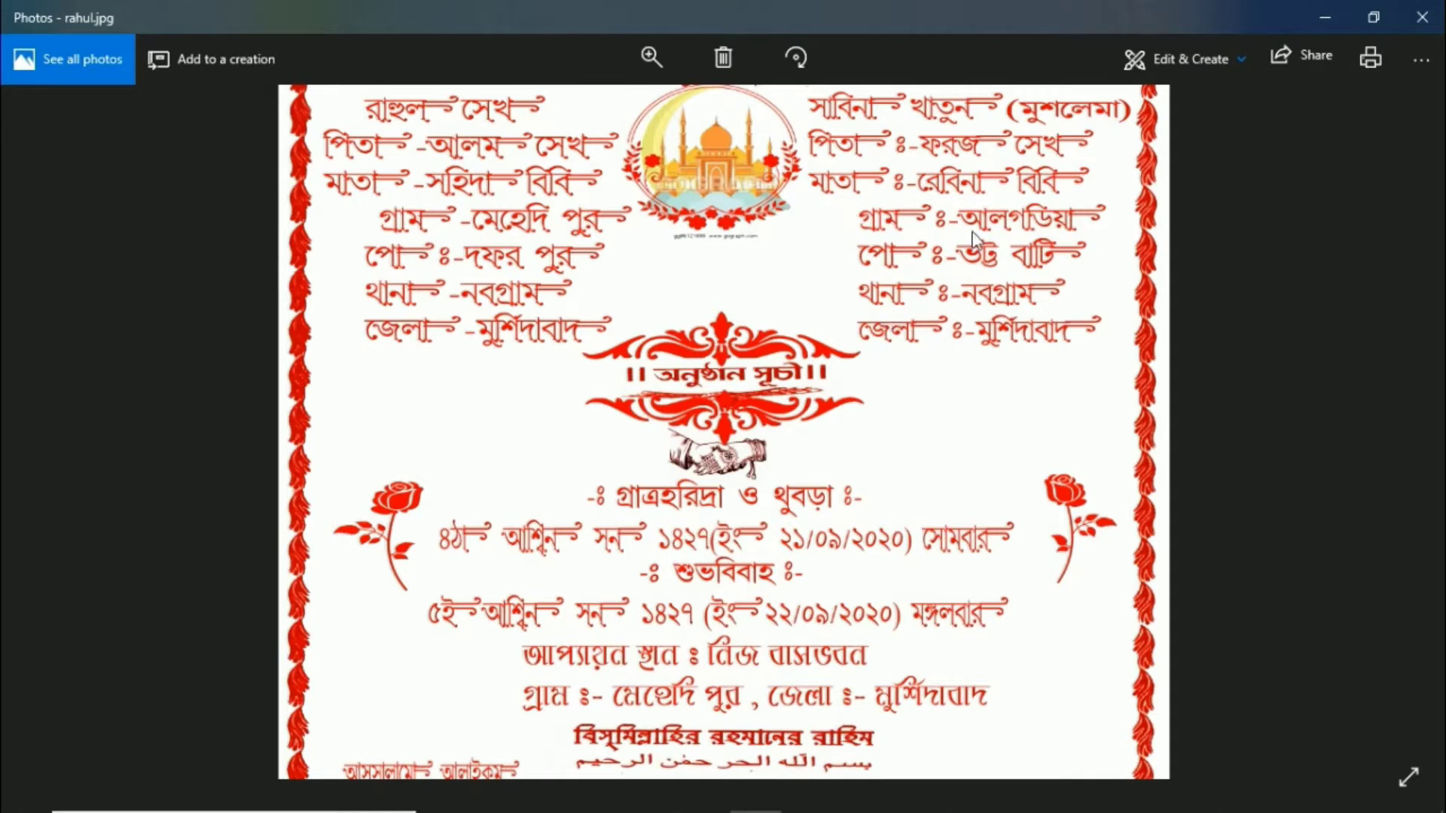
left_click_drag(971, 237, 920, 265)
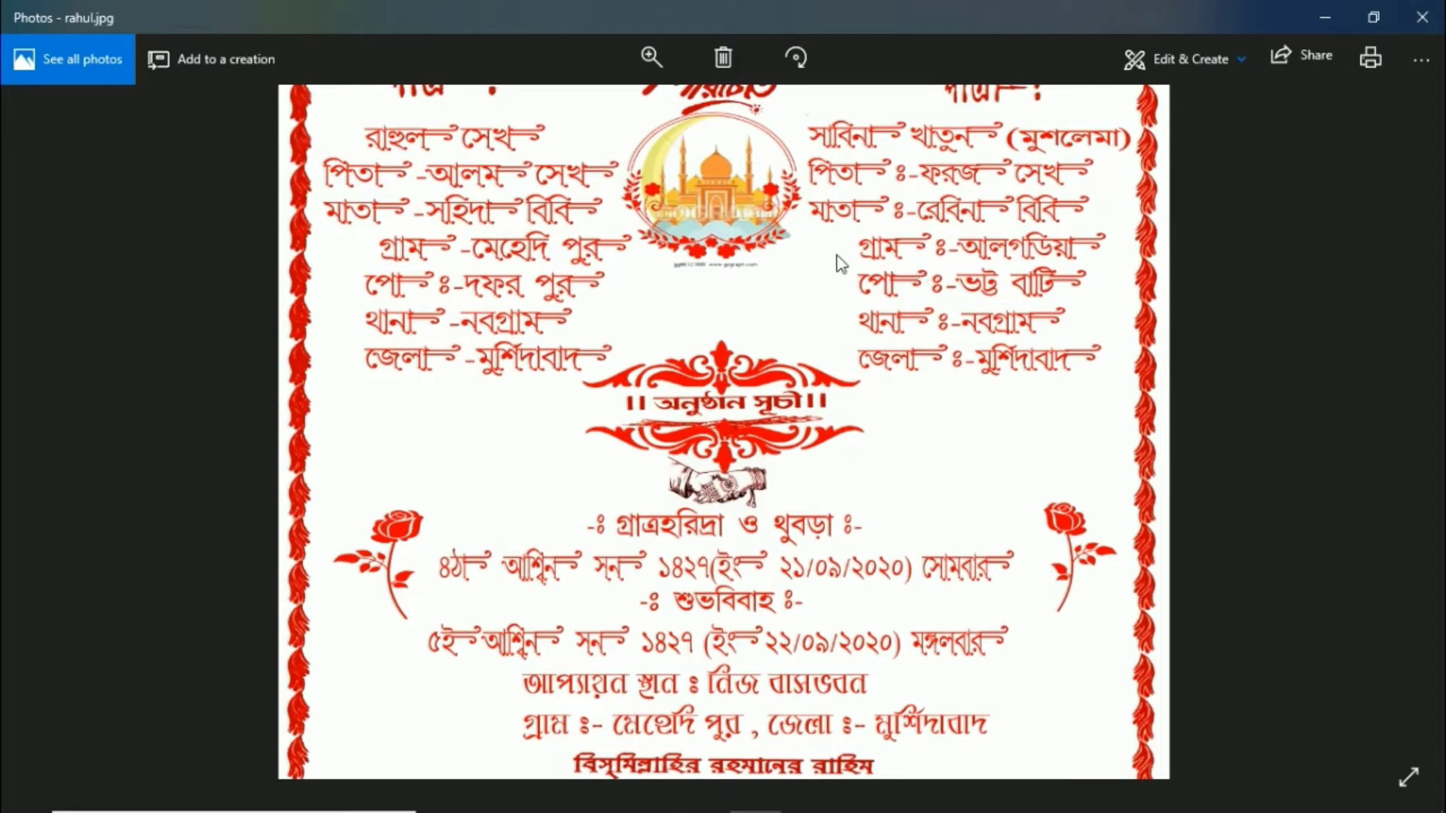
left_click_drag(815, 518, 825, 444)
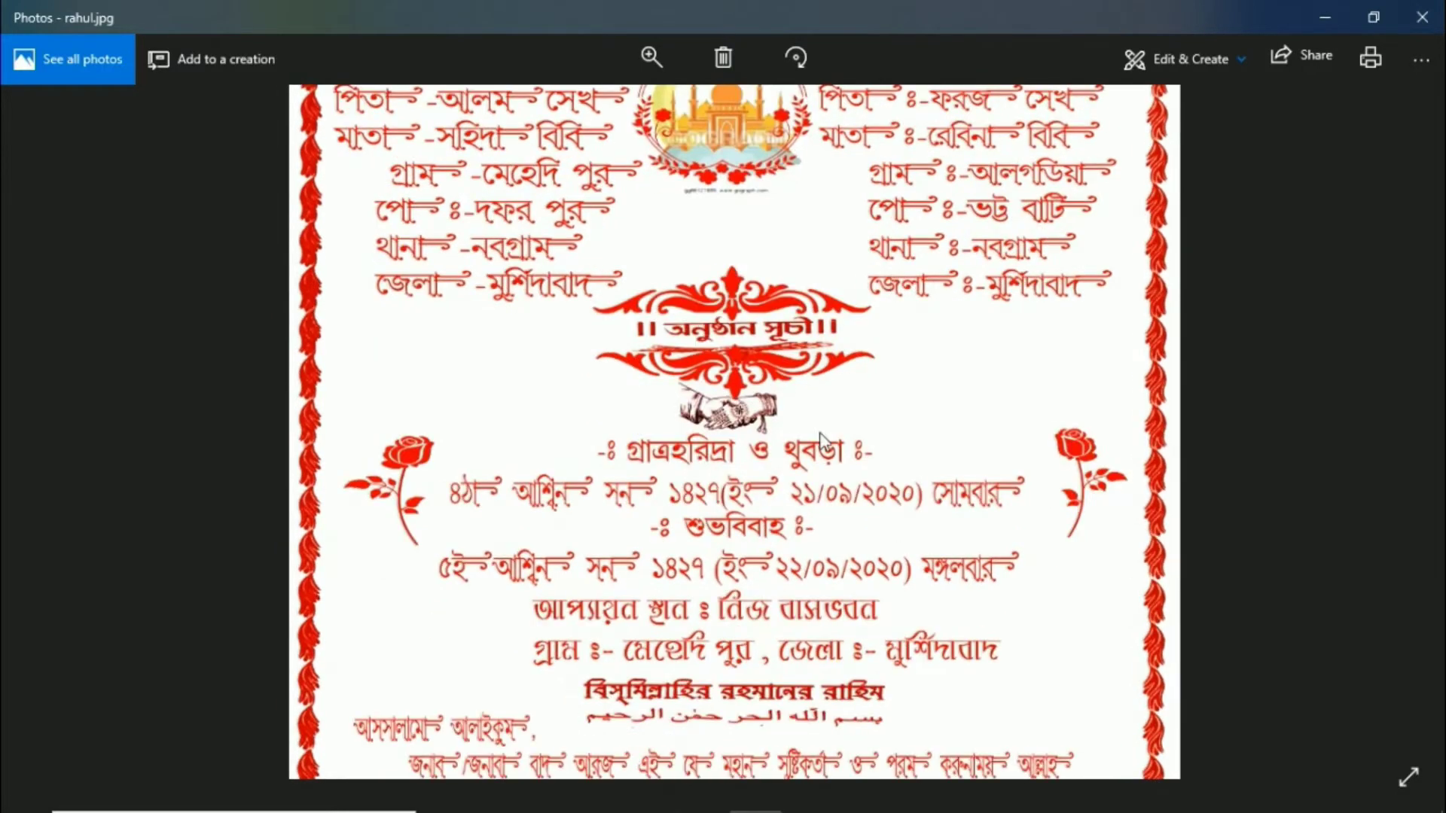
left_click_drag(768, 558, 818, 433)
left_click_drag(779, 648, 794, 391)
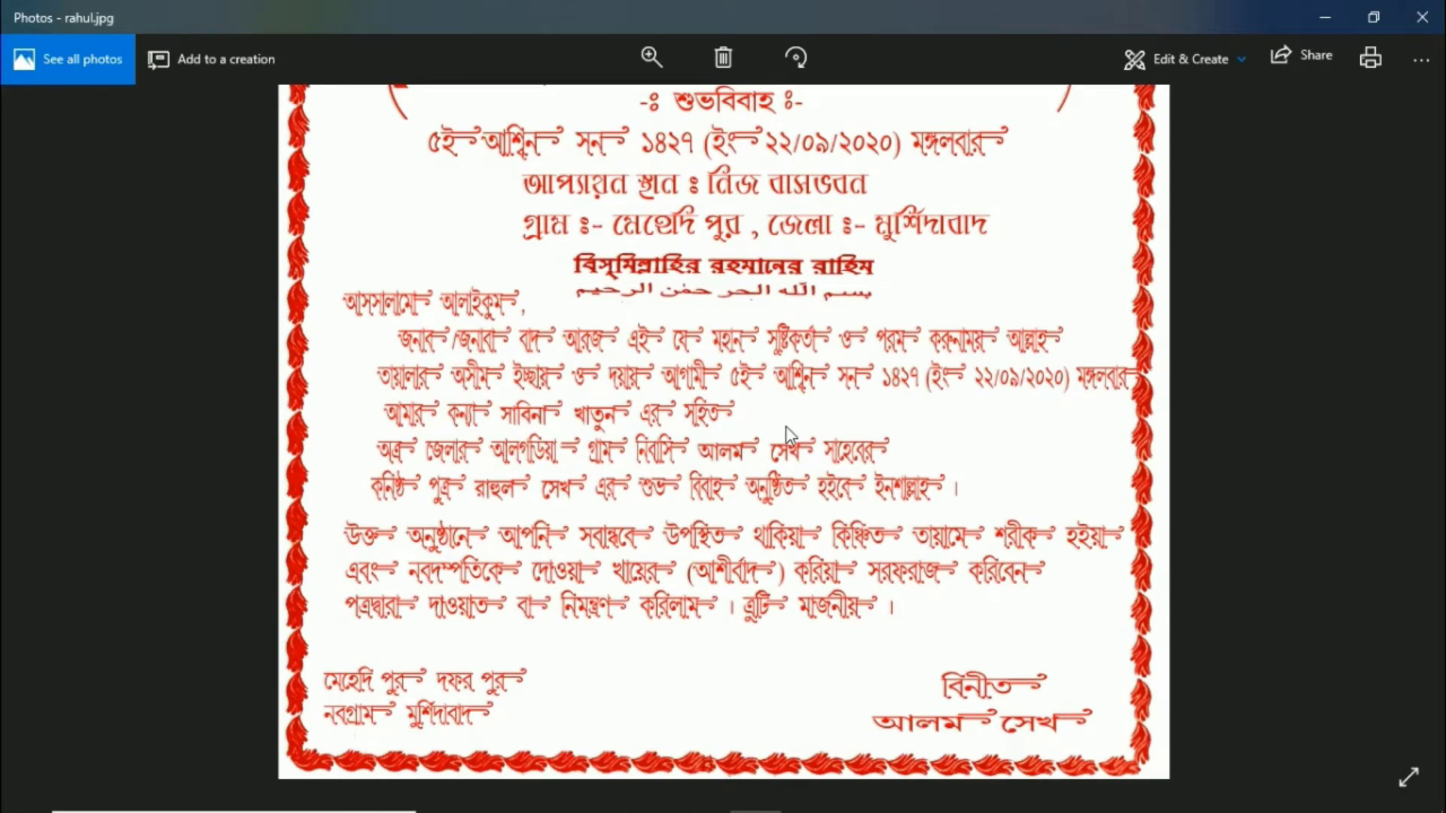
left_click_drag(716, 318, 719, 458)
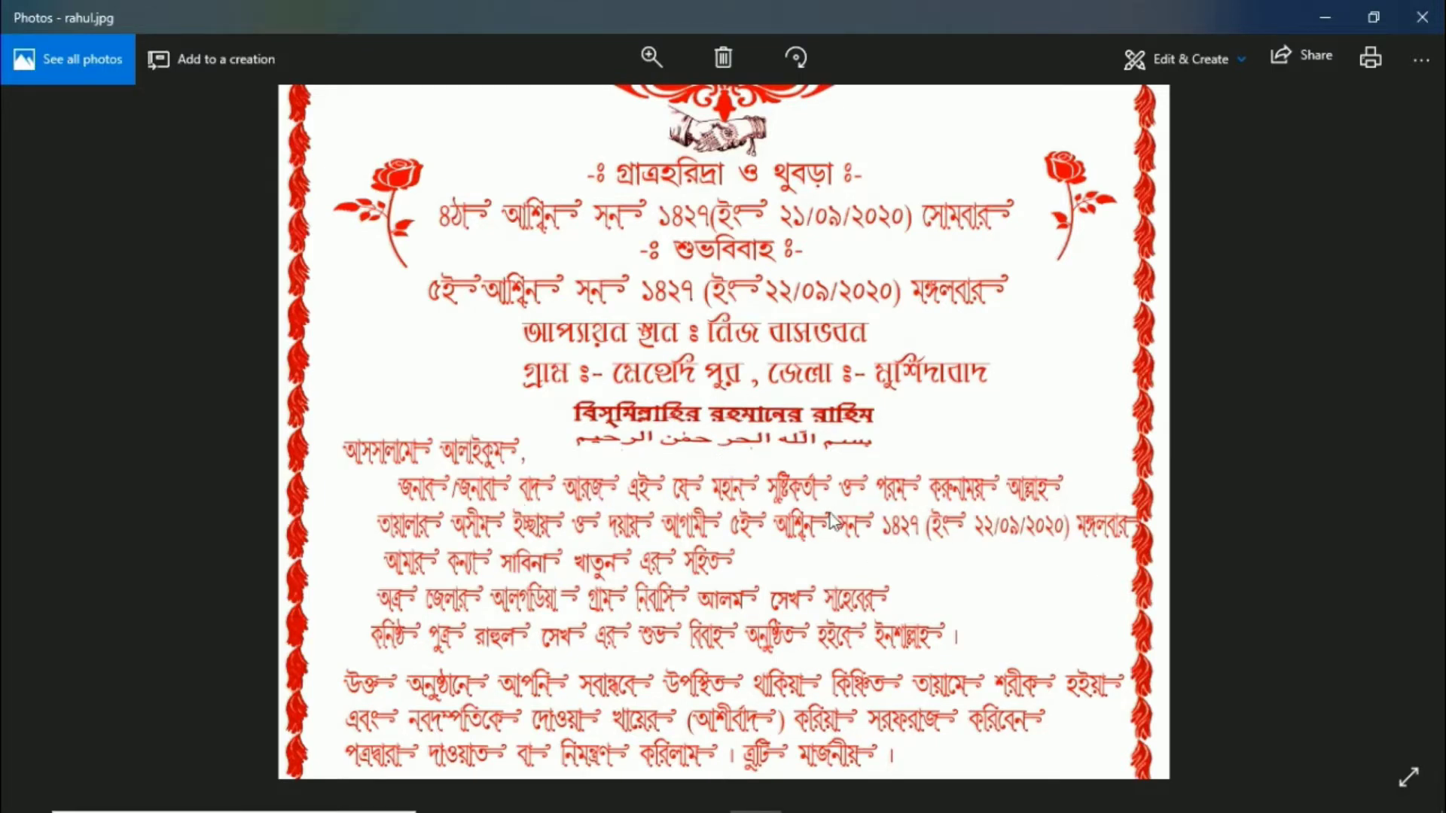
scroll(738, 377, "up", 5)
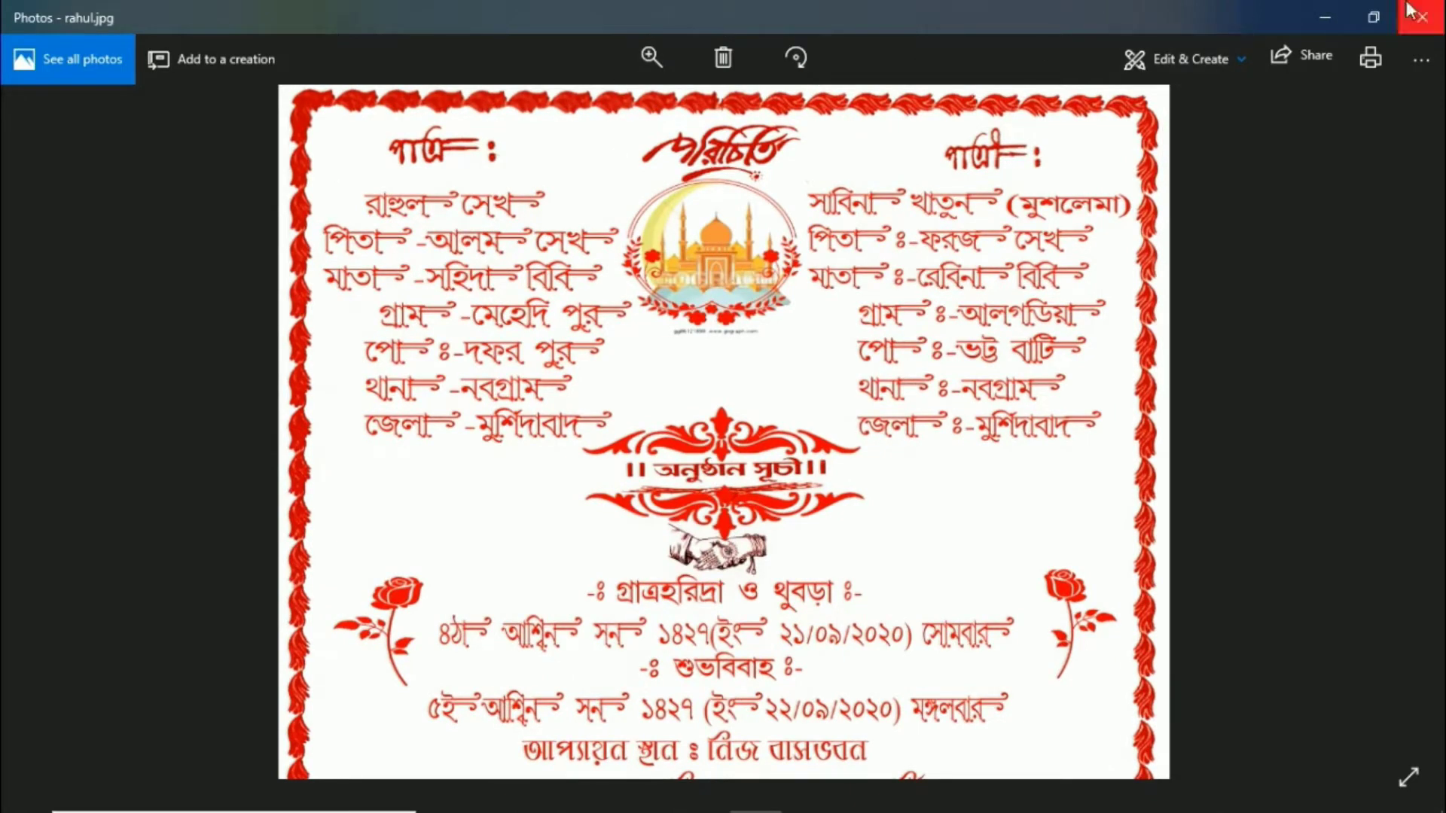
left_click(1440, 23)
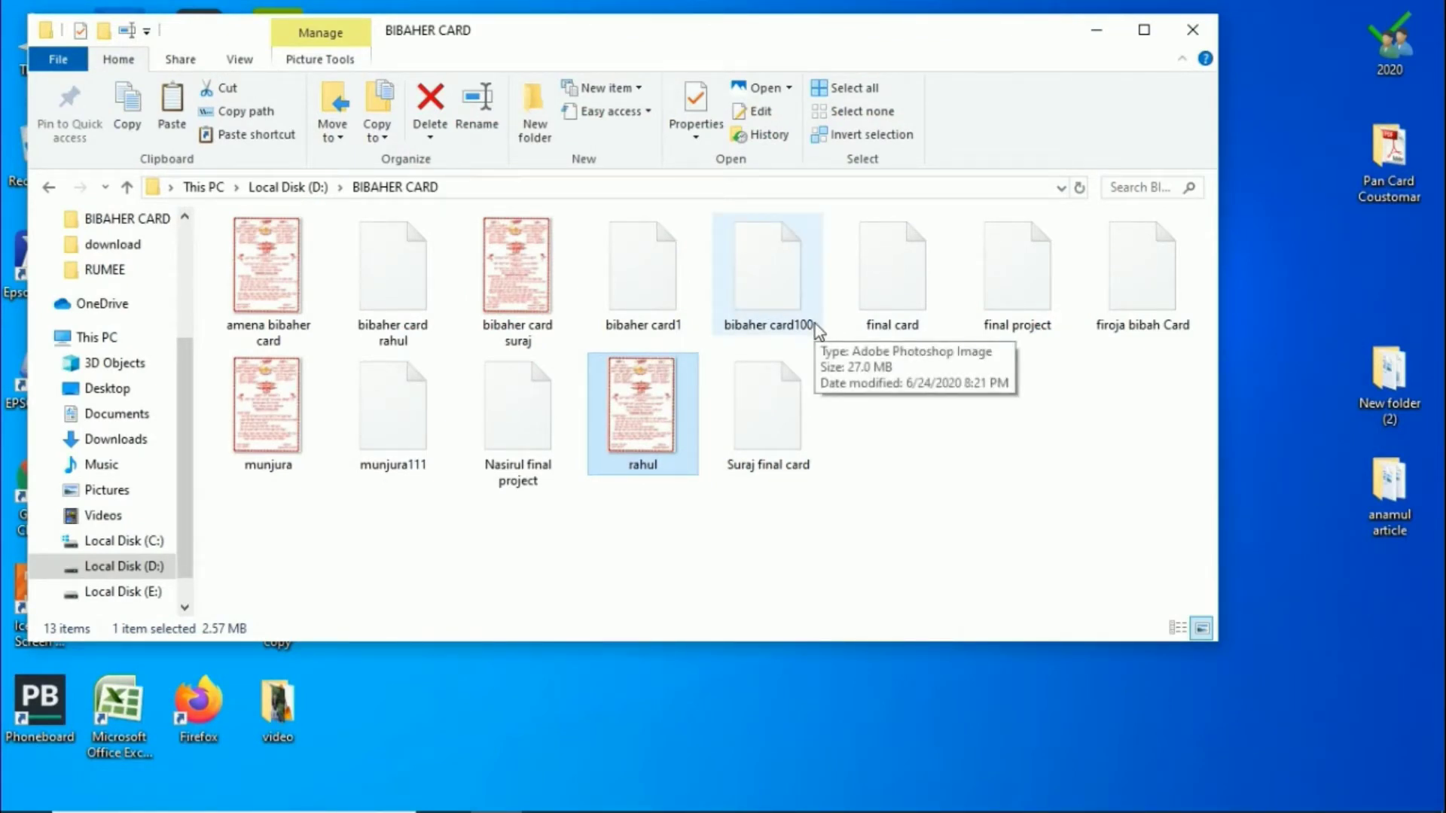
- Open bibaher card rahul.psd in Adobe Photoshop without updating its text layers, and maximize the document window
double_click(431, 305)
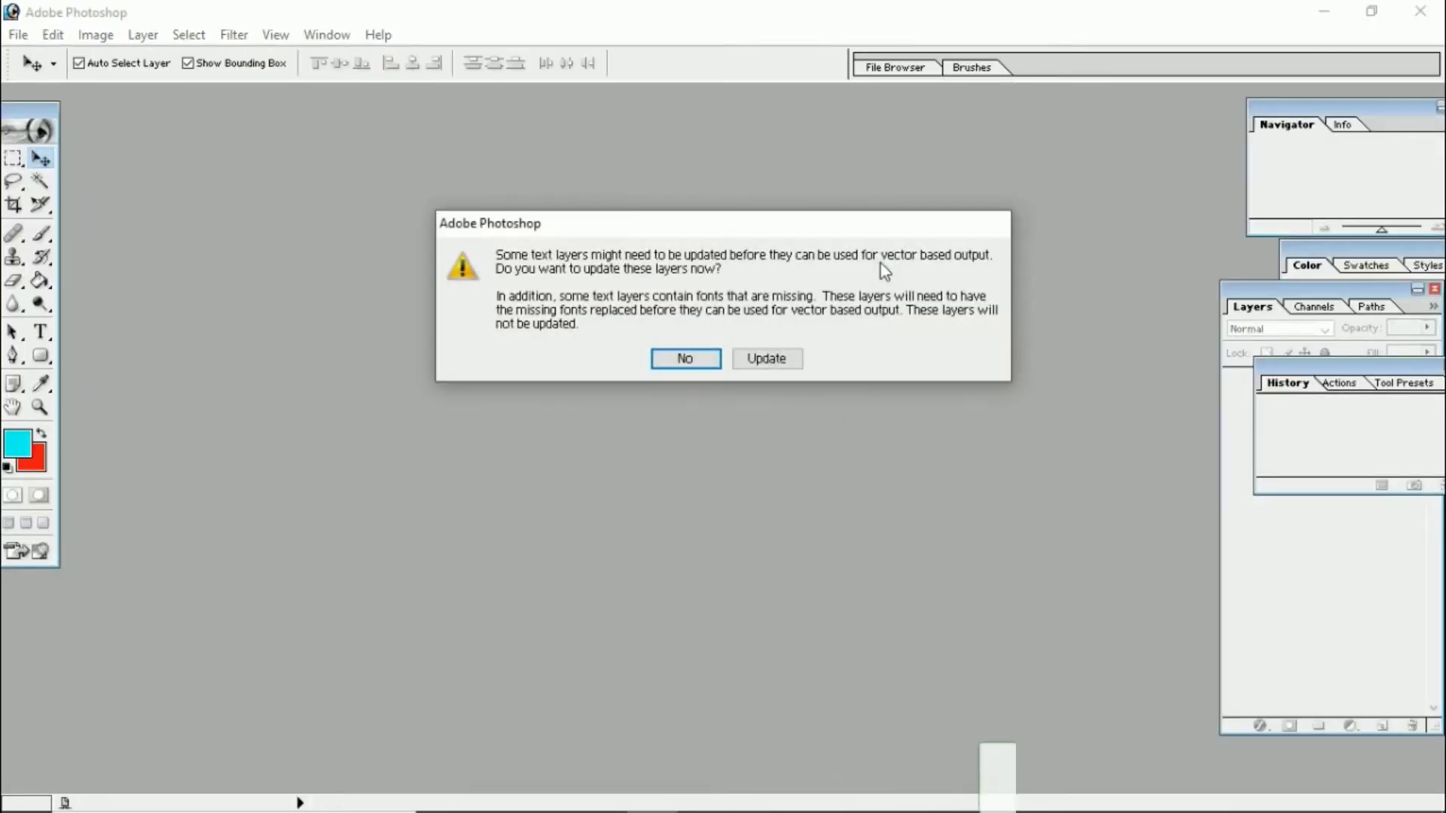
left_click(681, 358)
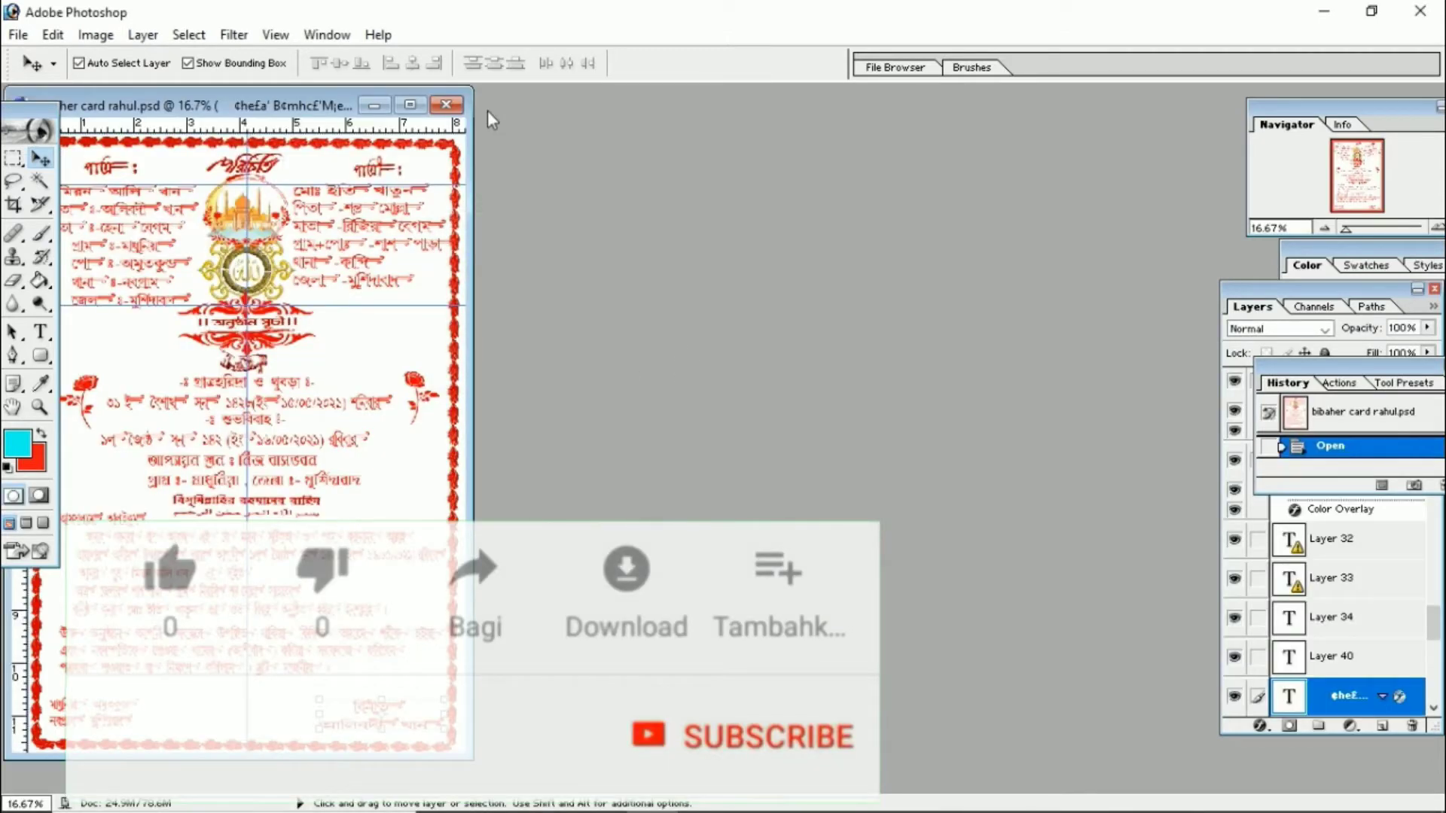
left_click(410, 106)
- Examine the editable wedding card's layout, from the ceremony dates up to the headings and border
key("ctrl+0")
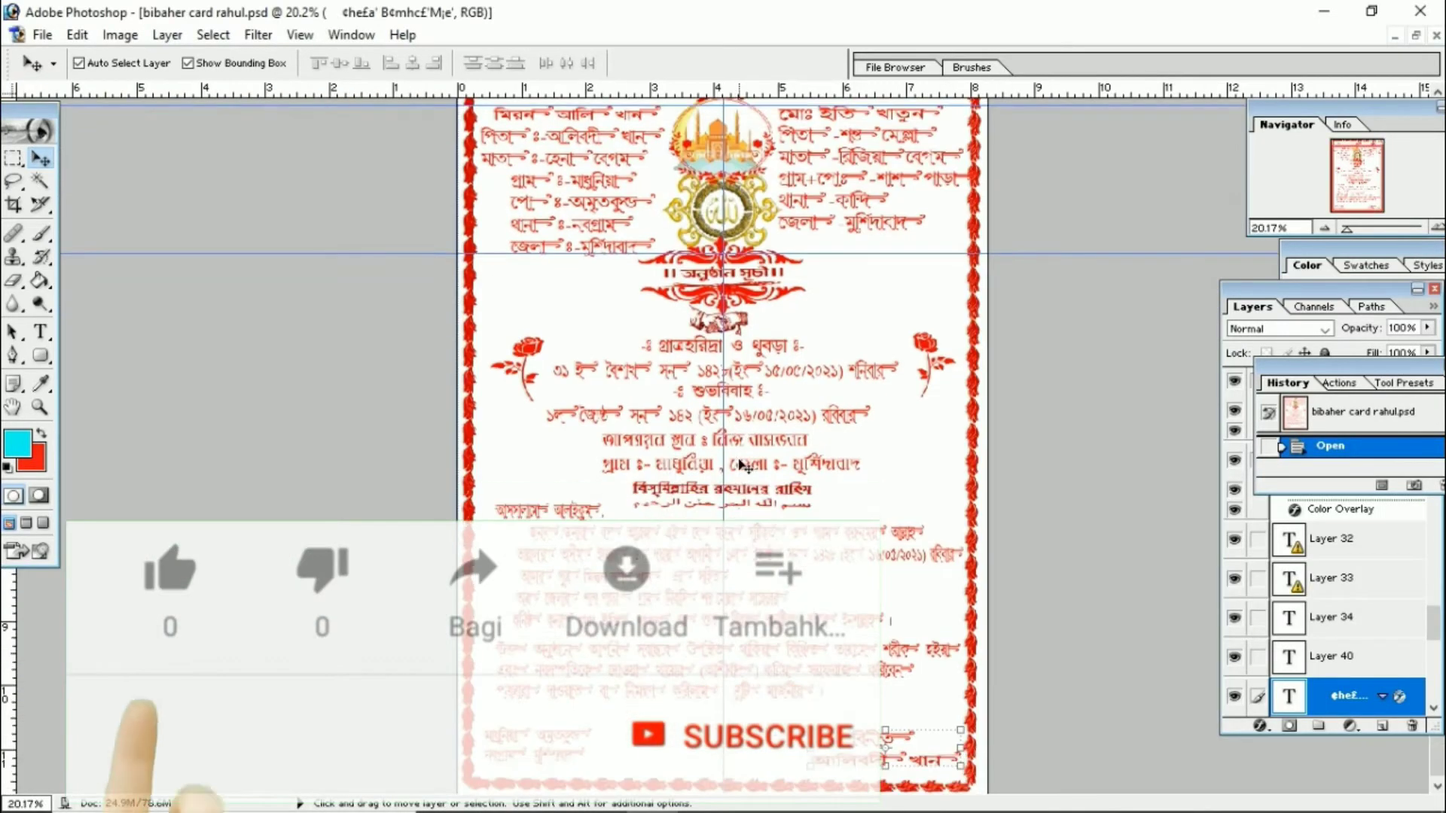
key("ctrl+plus")
key("ctrl+plus")
key("ctrl+plus")
key("ctrl+plus")
key("ctrl+plus")
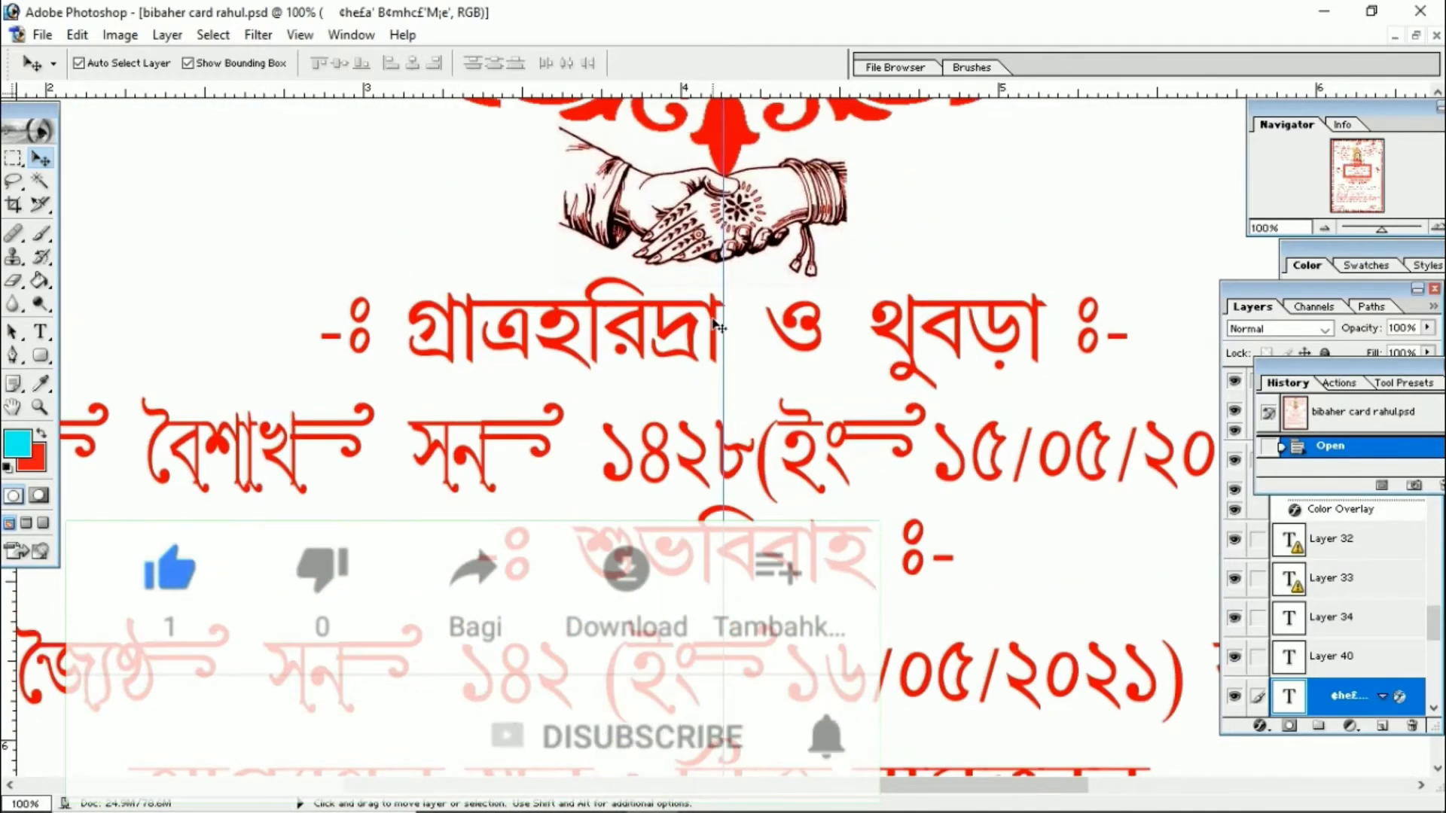
key("ctrl+minus")
key("ctrl+minus")
key("ctrl+minus")
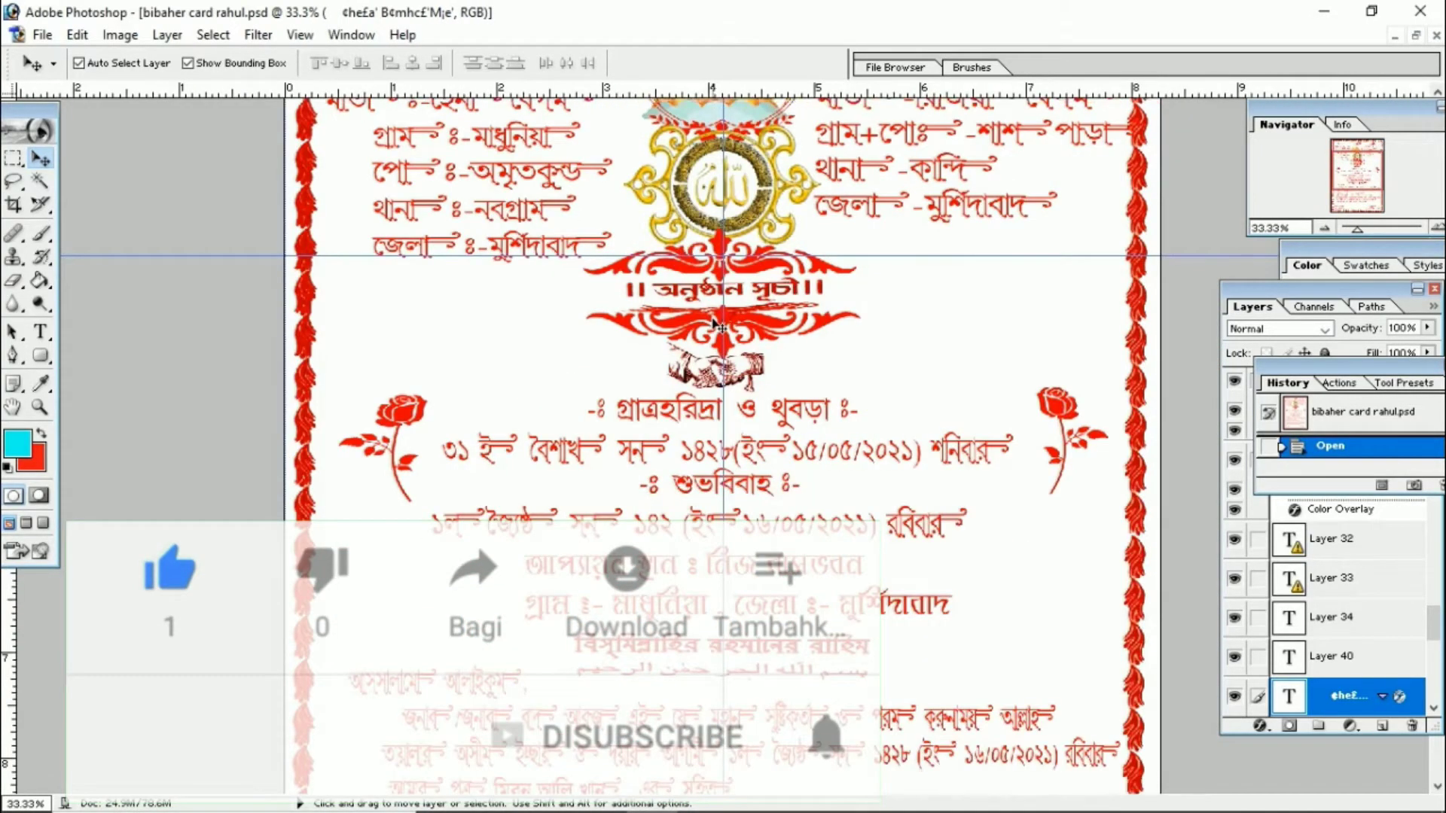
scroll(717, 325, "up", 5)
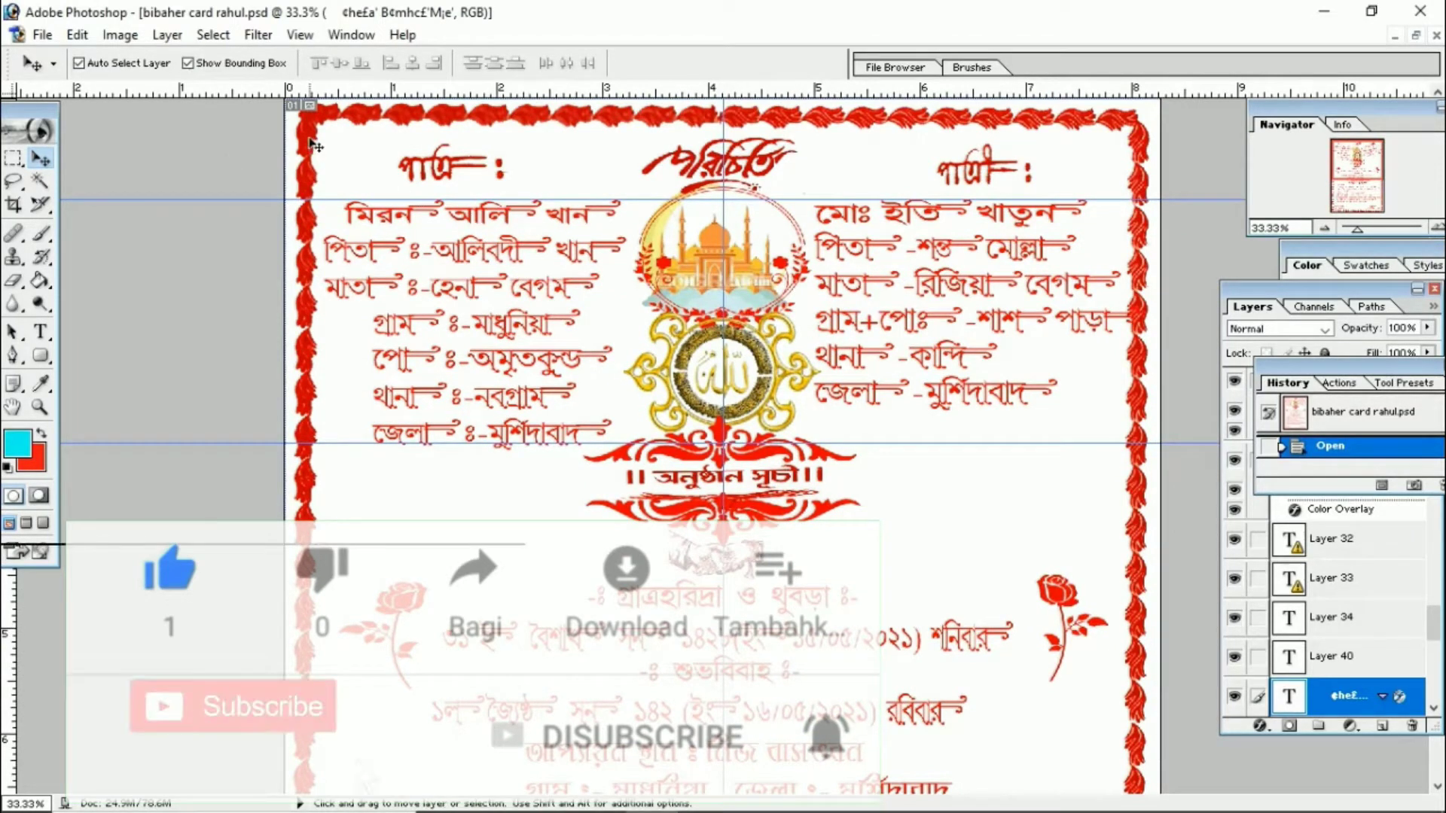
- Nudge the red floral border and the পাত্র heading slightly on the card
mouse_move(315, 146)
left_mouse_down()
mouse_move(447, 153)
mouse_move(290, 165)
mouse_move(326, 160)
mouse_move(314, 153)
left_mouse_up()
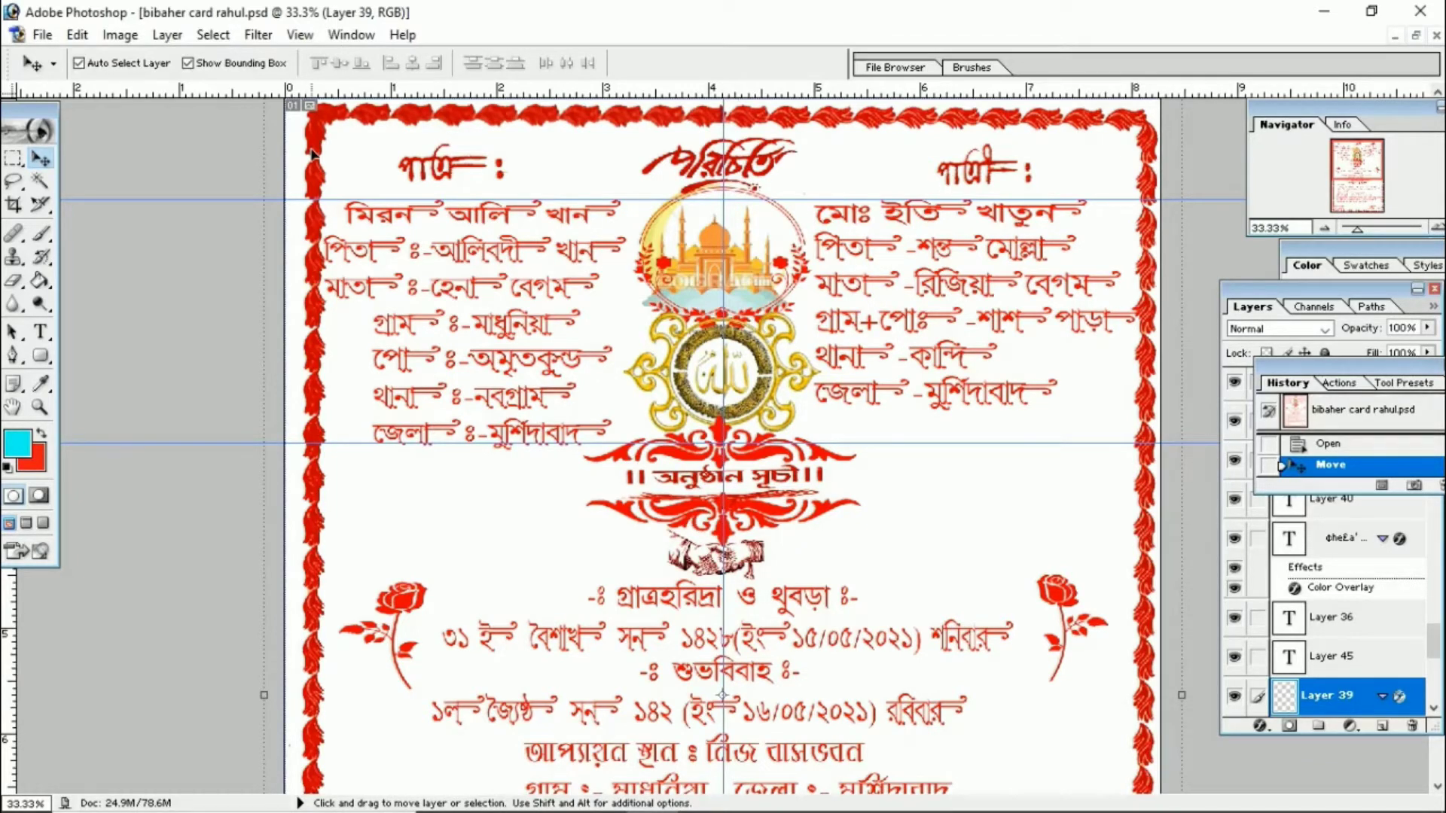
left_click_drag(400, 117, 369, 143)
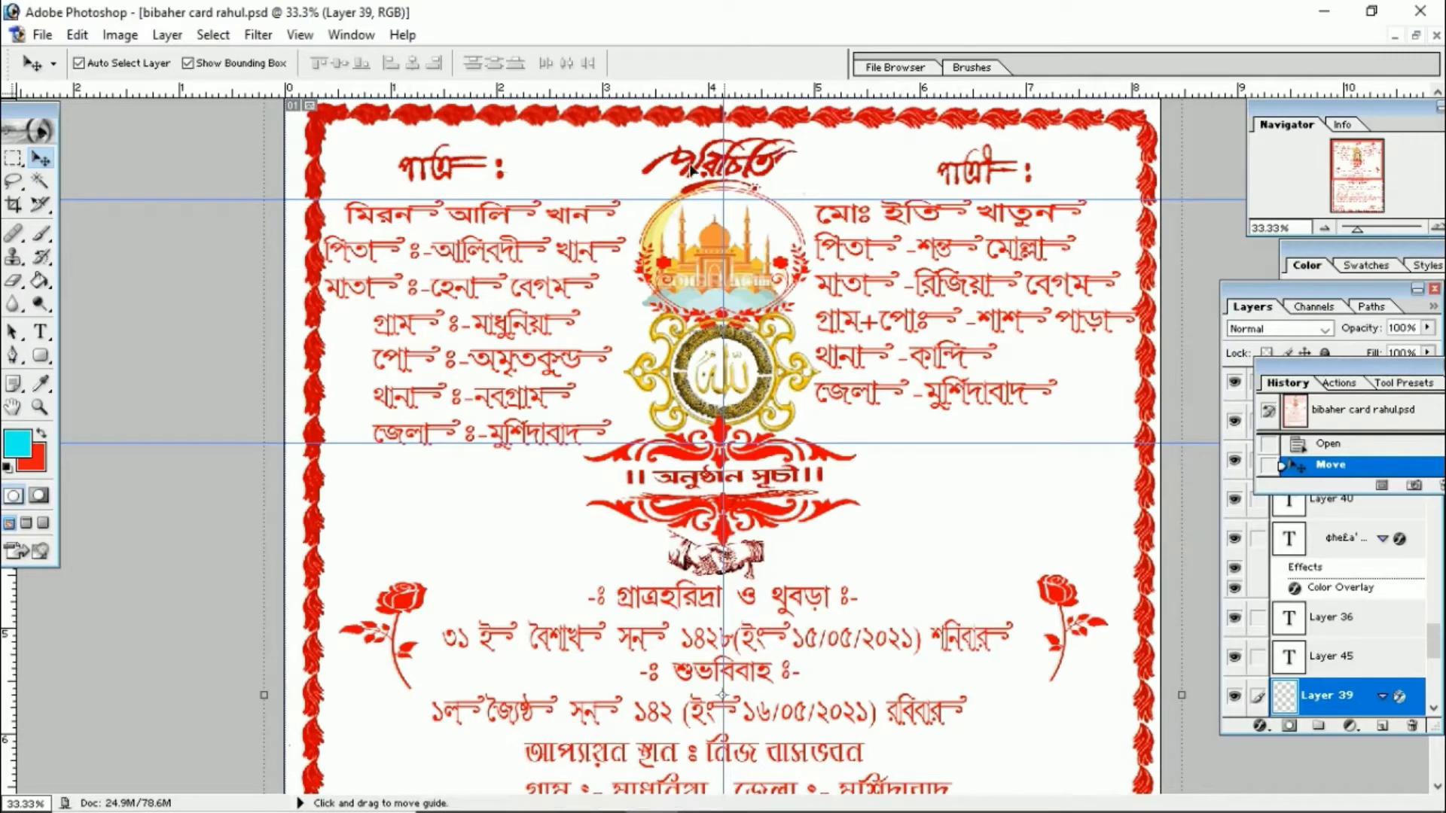
mouse_move(467, 174)
left_mouse_down()
mouse_move(444, 179)
mouse_move(462, 174)
left_mouse_up()
left_click(435, 177)
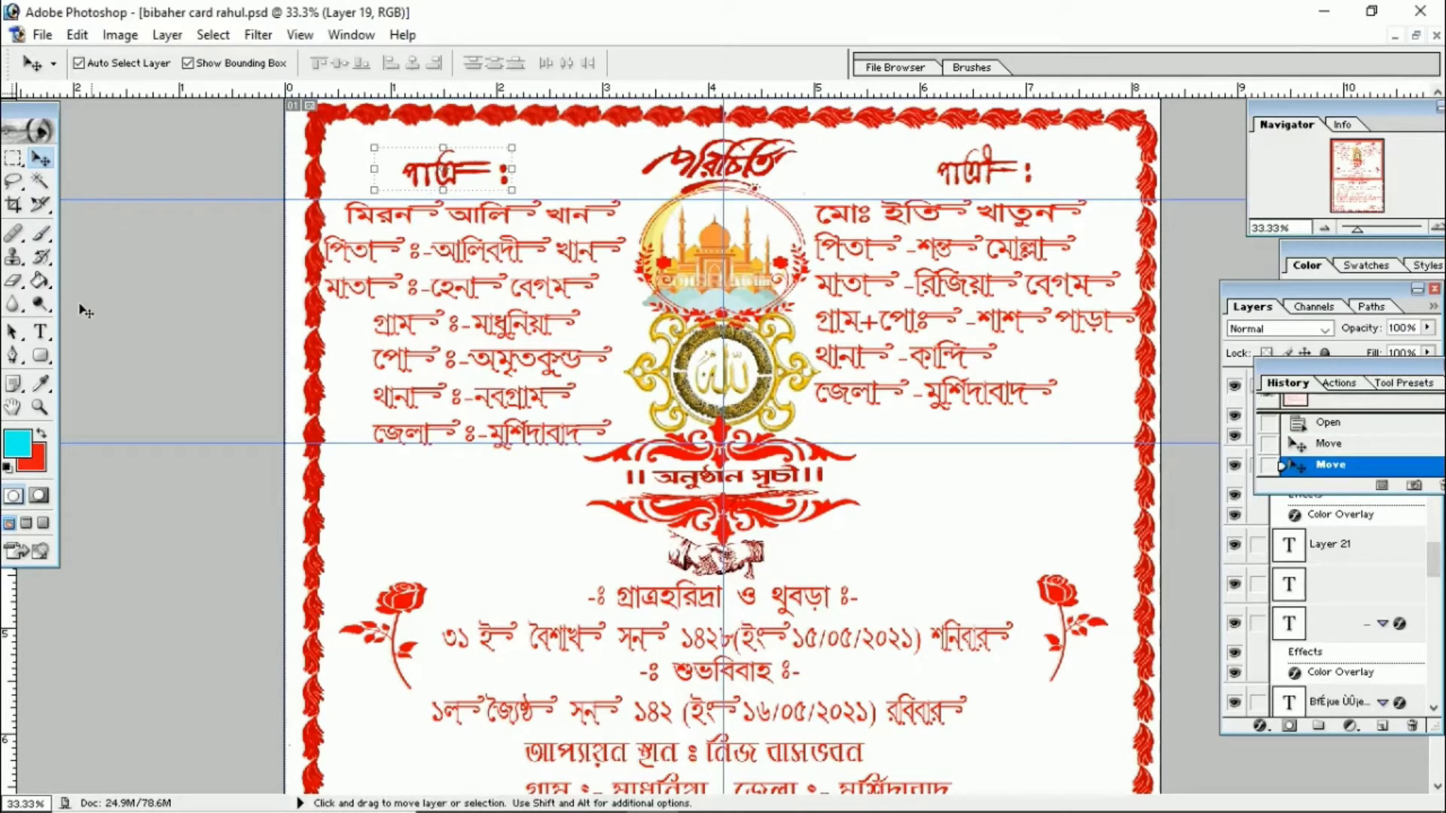
left_click(41, 332)
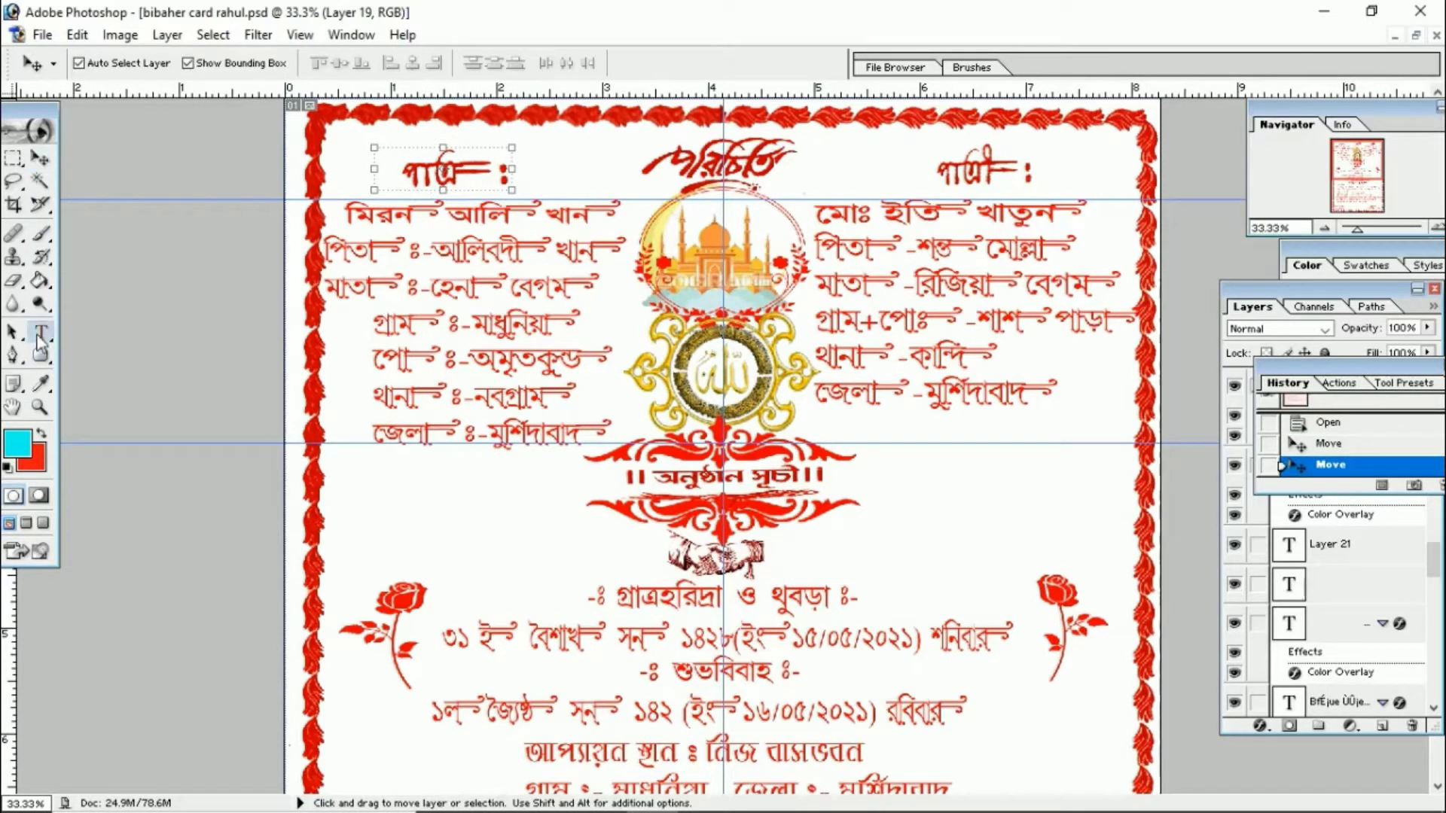
left_click(41, 158)
- Try to recolour the পাত্র heading on Layer 19 with a Color Overlay of sampled red DA1A1D, and discard the style changes
right_click(460, 176)
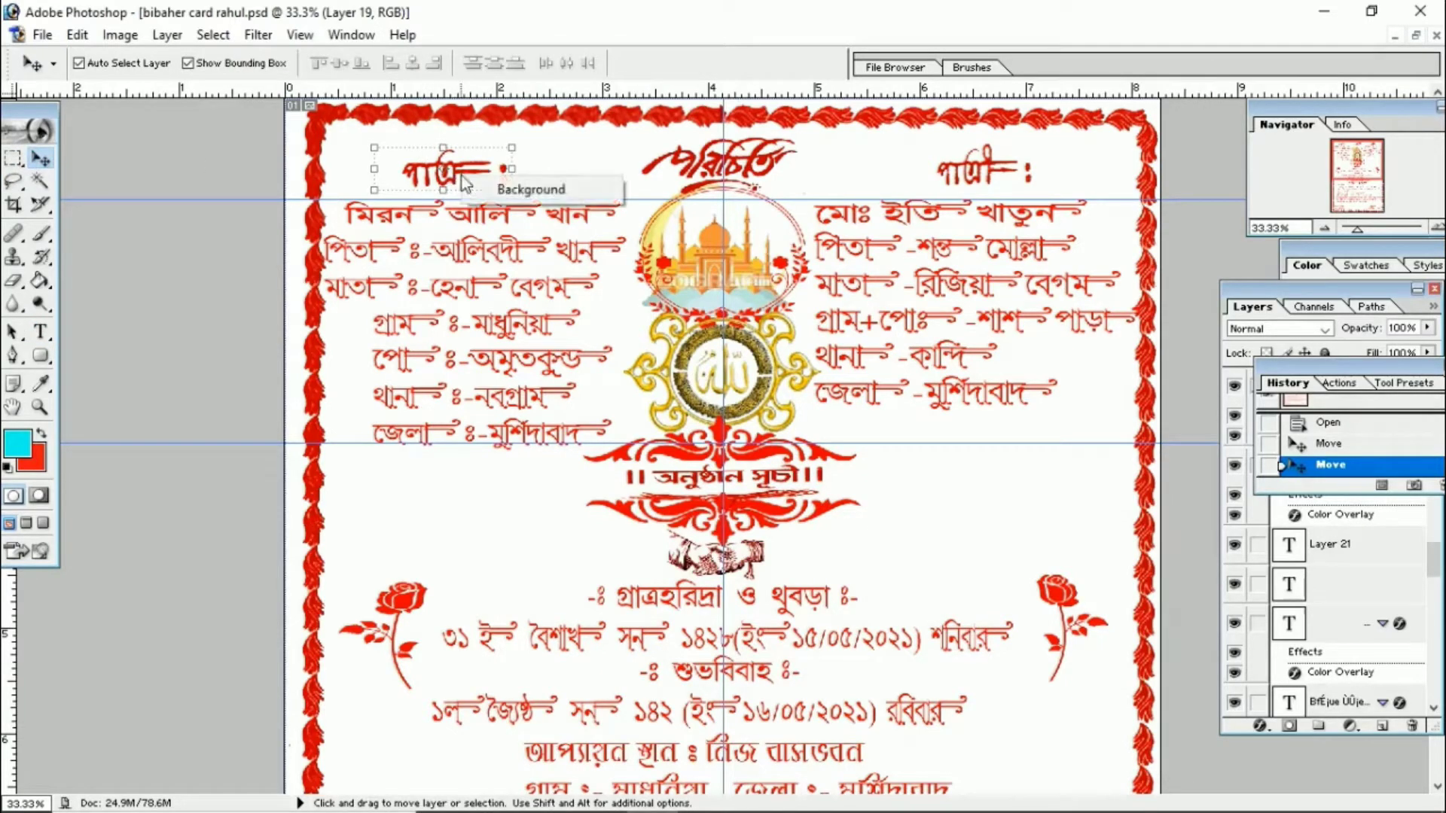
left_click(1256, 310)
right_click(1316, 373)
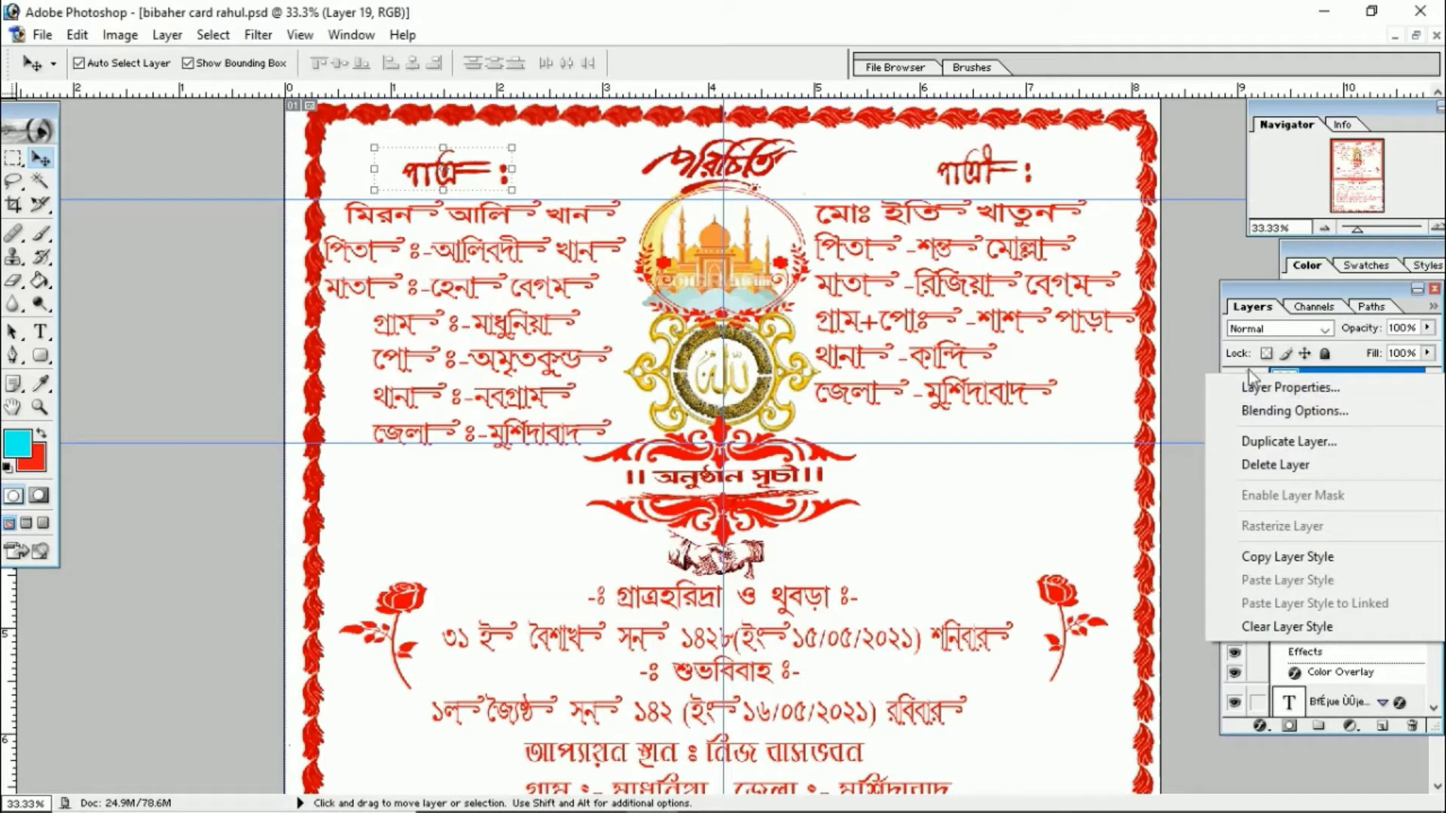
left_click(1270, 411)
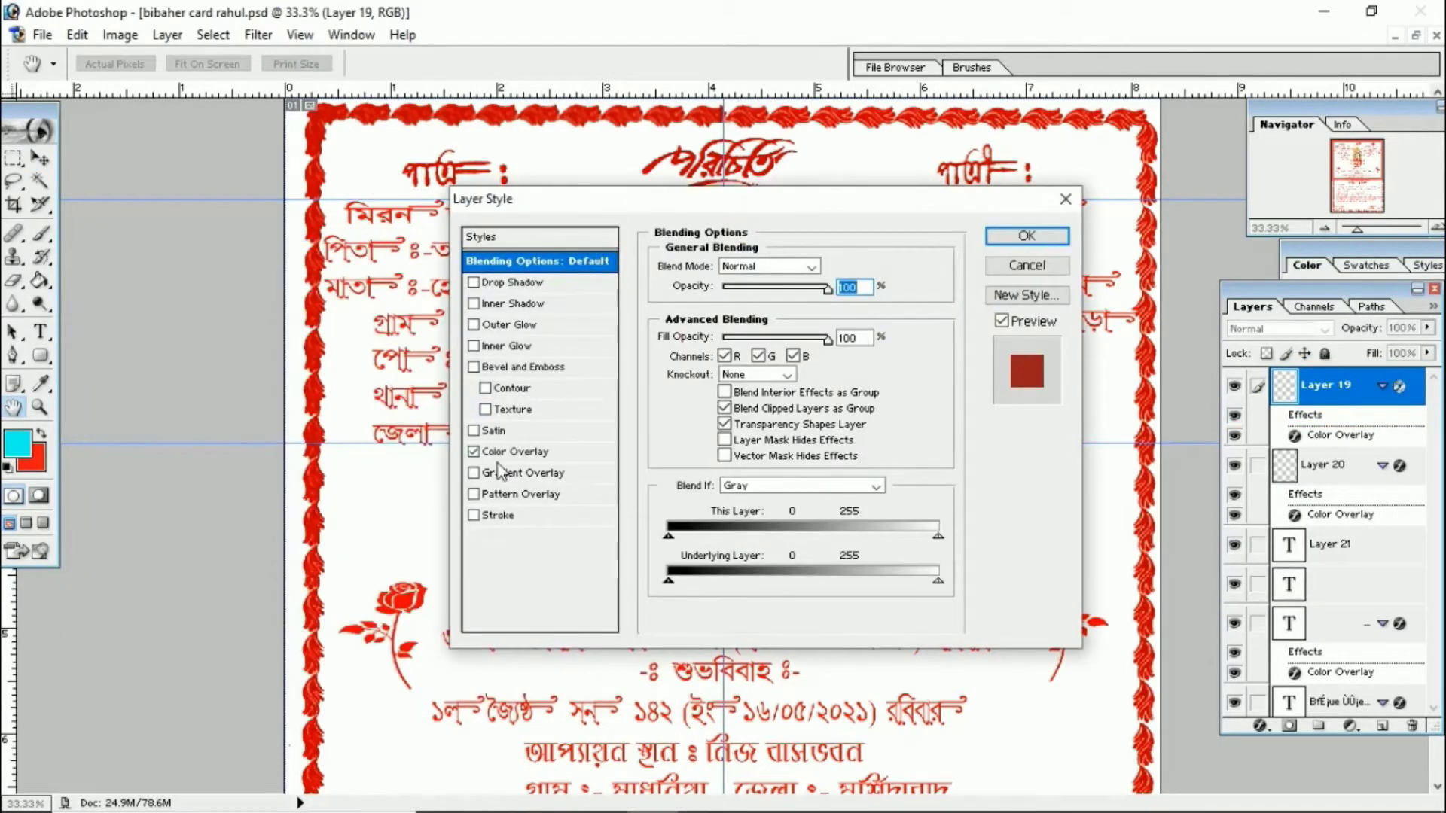
left_click(513, 452)
left_click_drag(675, 210, 579, 224)
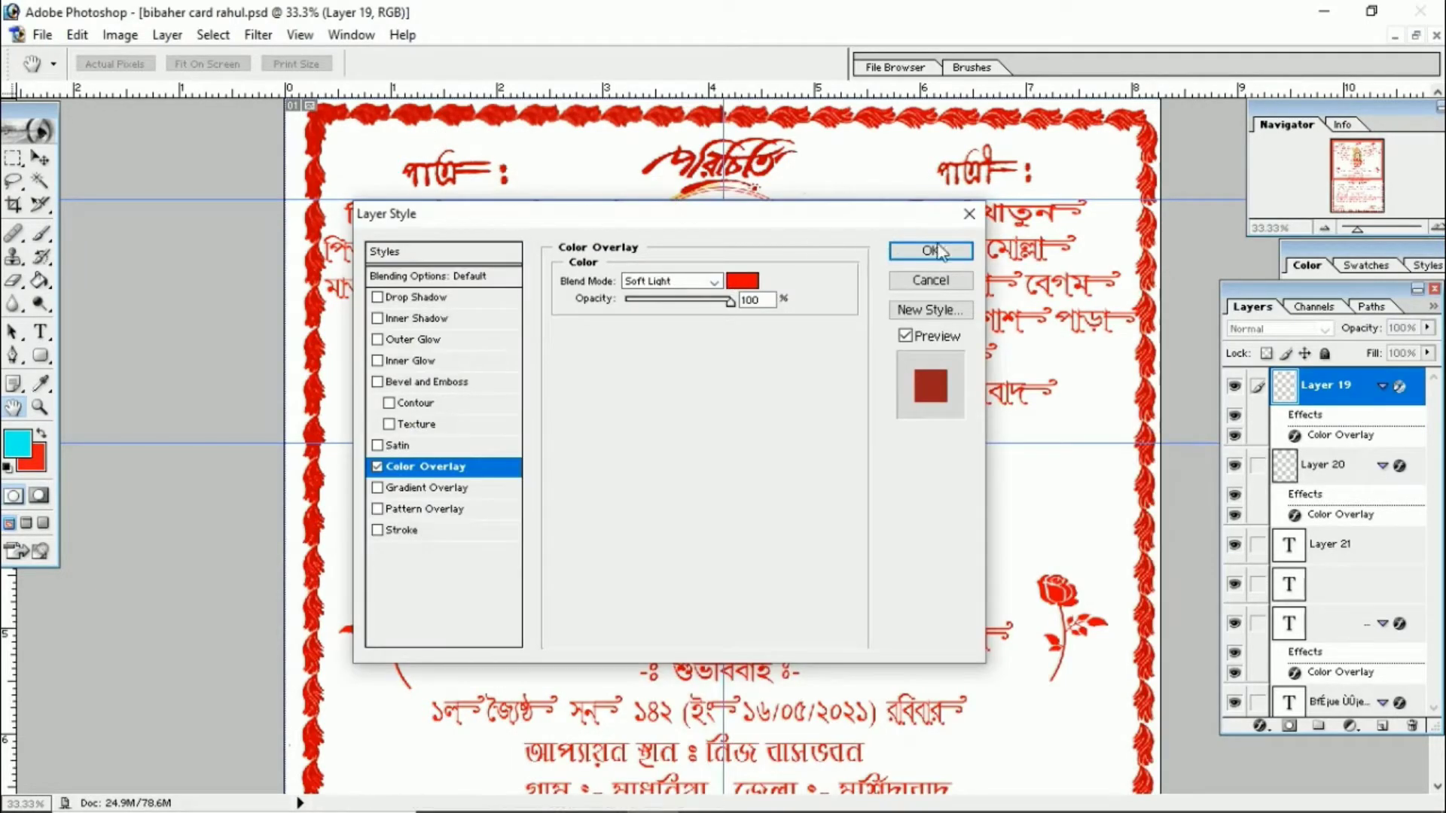
left_click(748, 283)
left_click(748, 282)
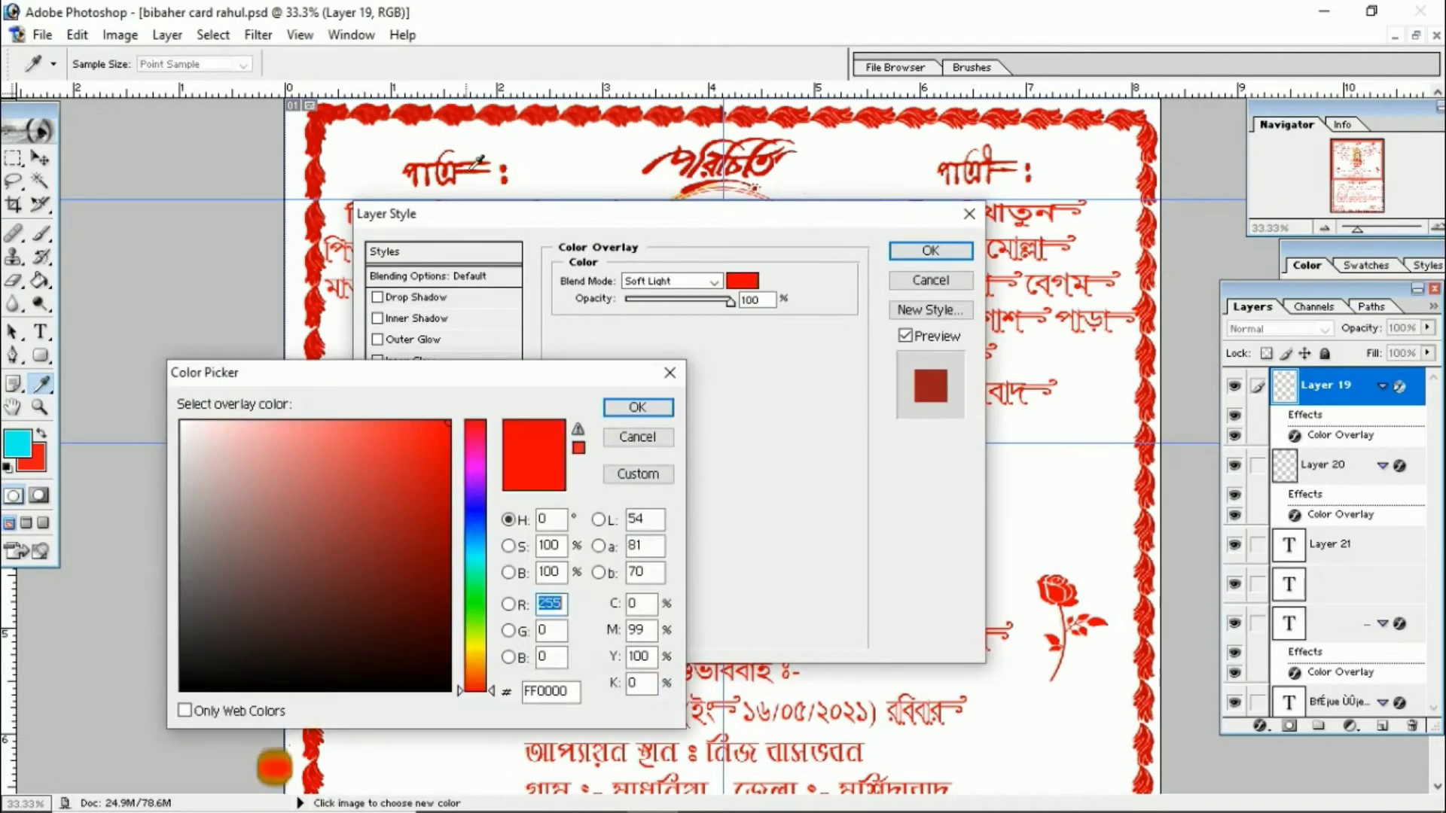
left_click(451, 161)
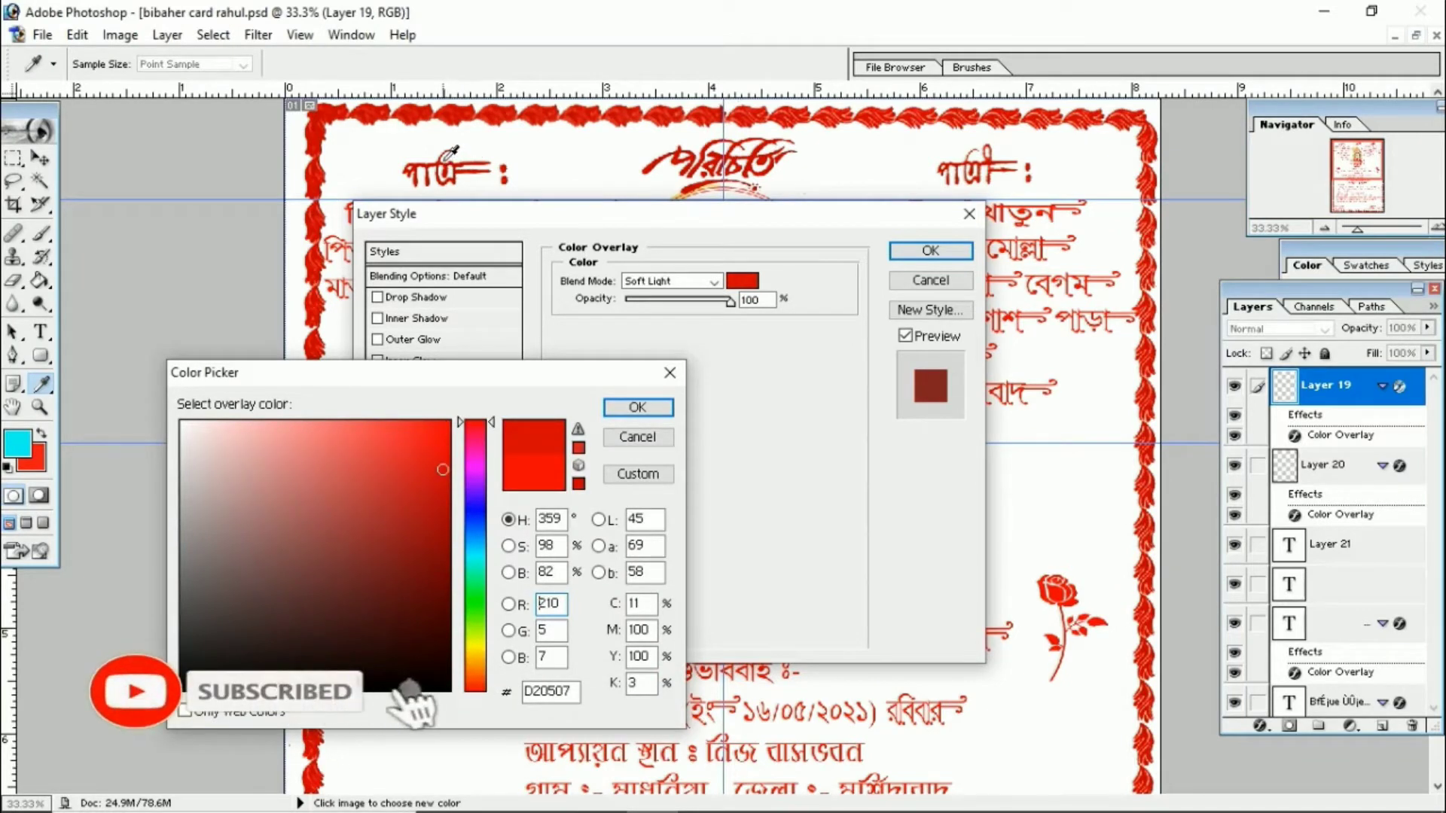
left_click(434, 165)
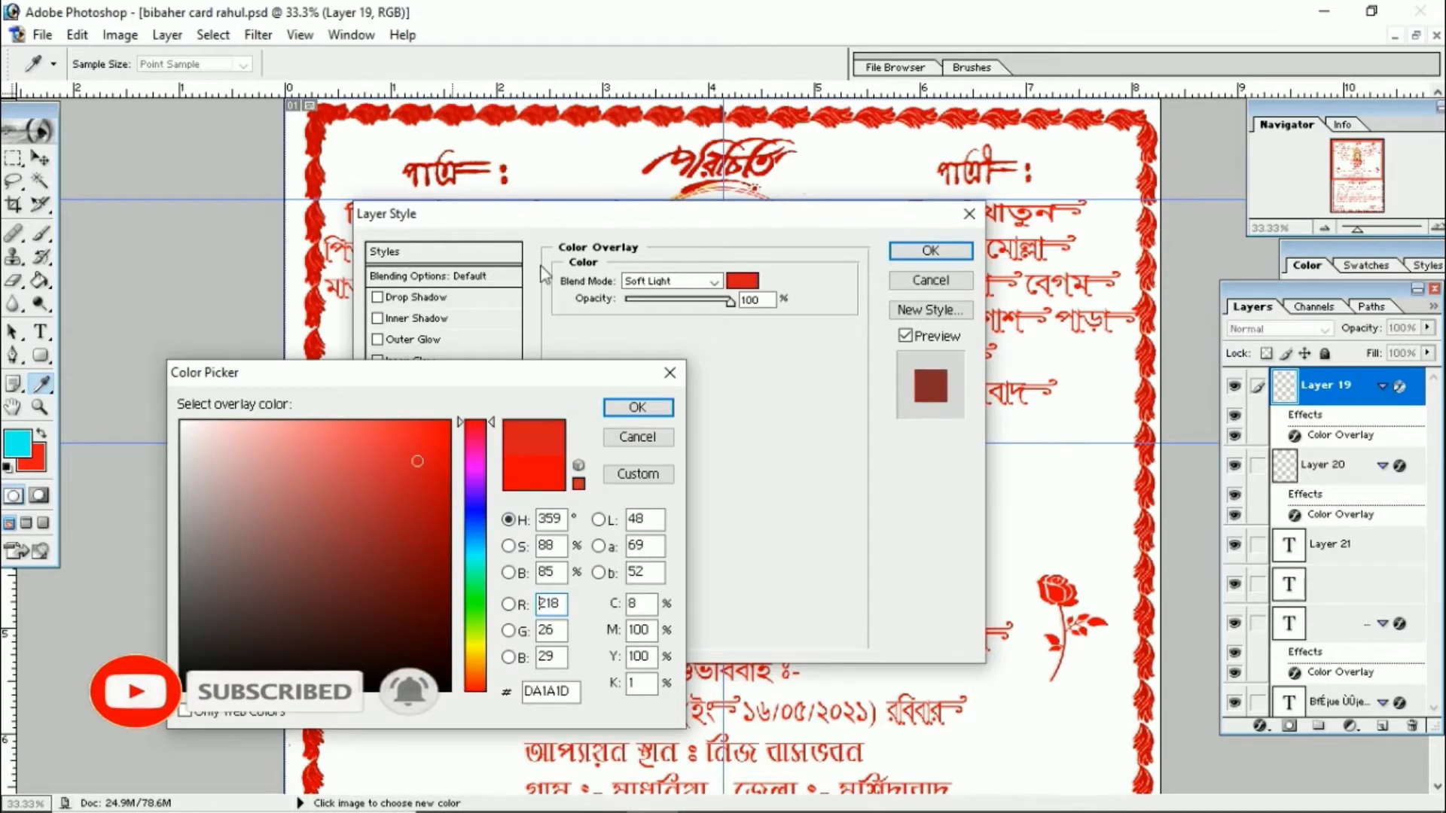
left_click(638, 407)
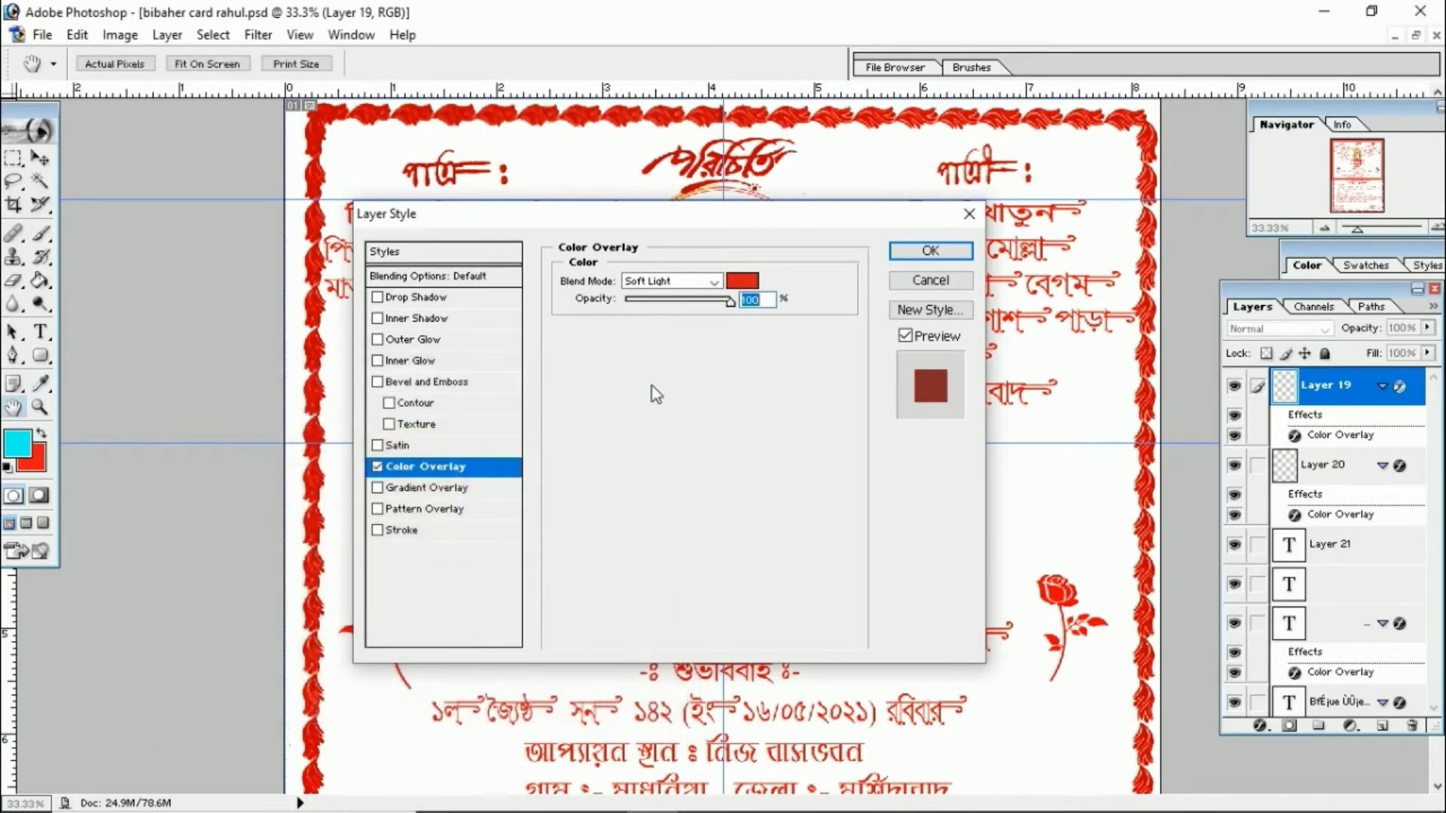
left_click(907, 280)
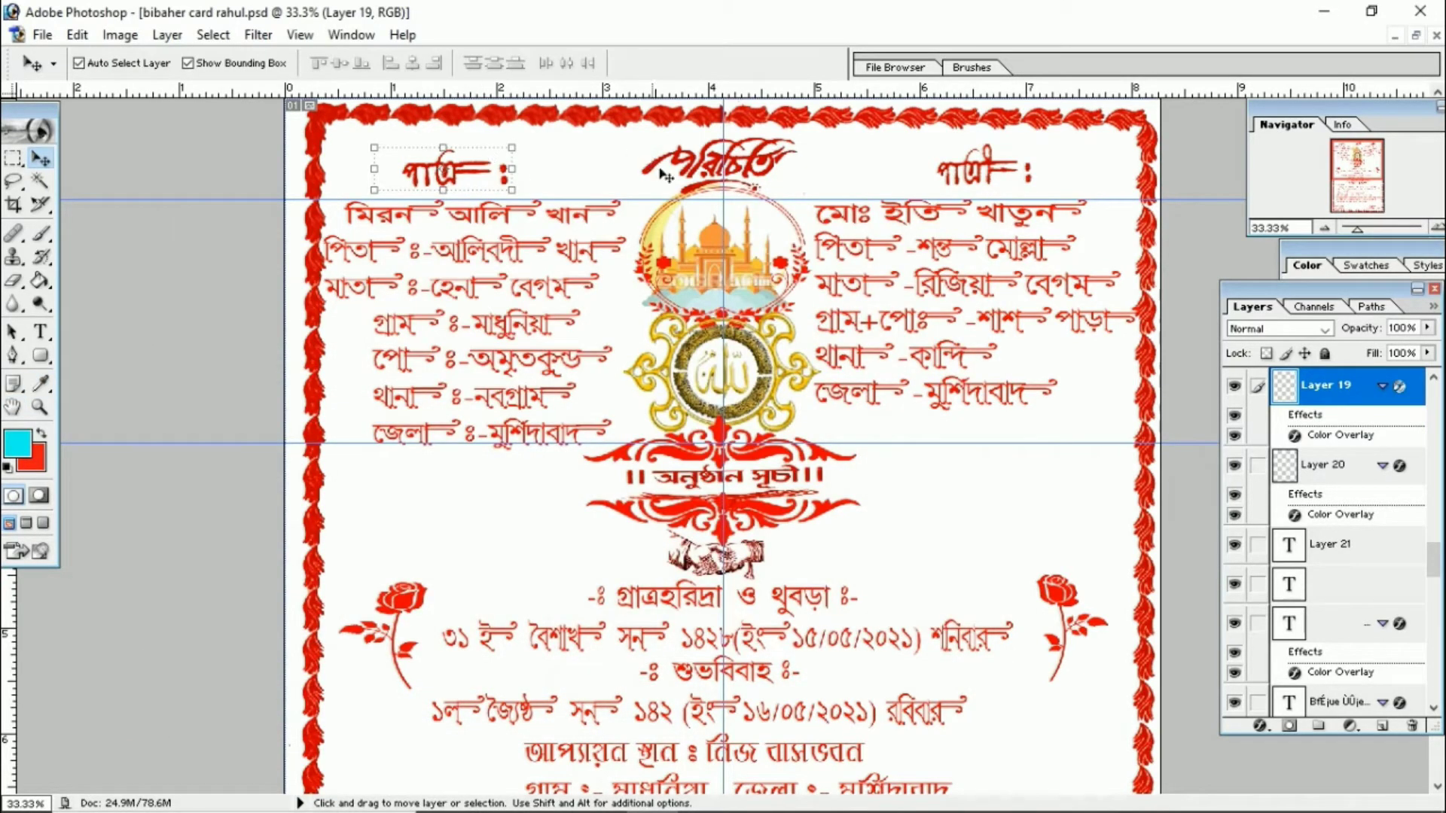
- Examine the card from the পরিচিতি heading down to the invitation paragraph and back up to the groom's details
left_click(665, 175)
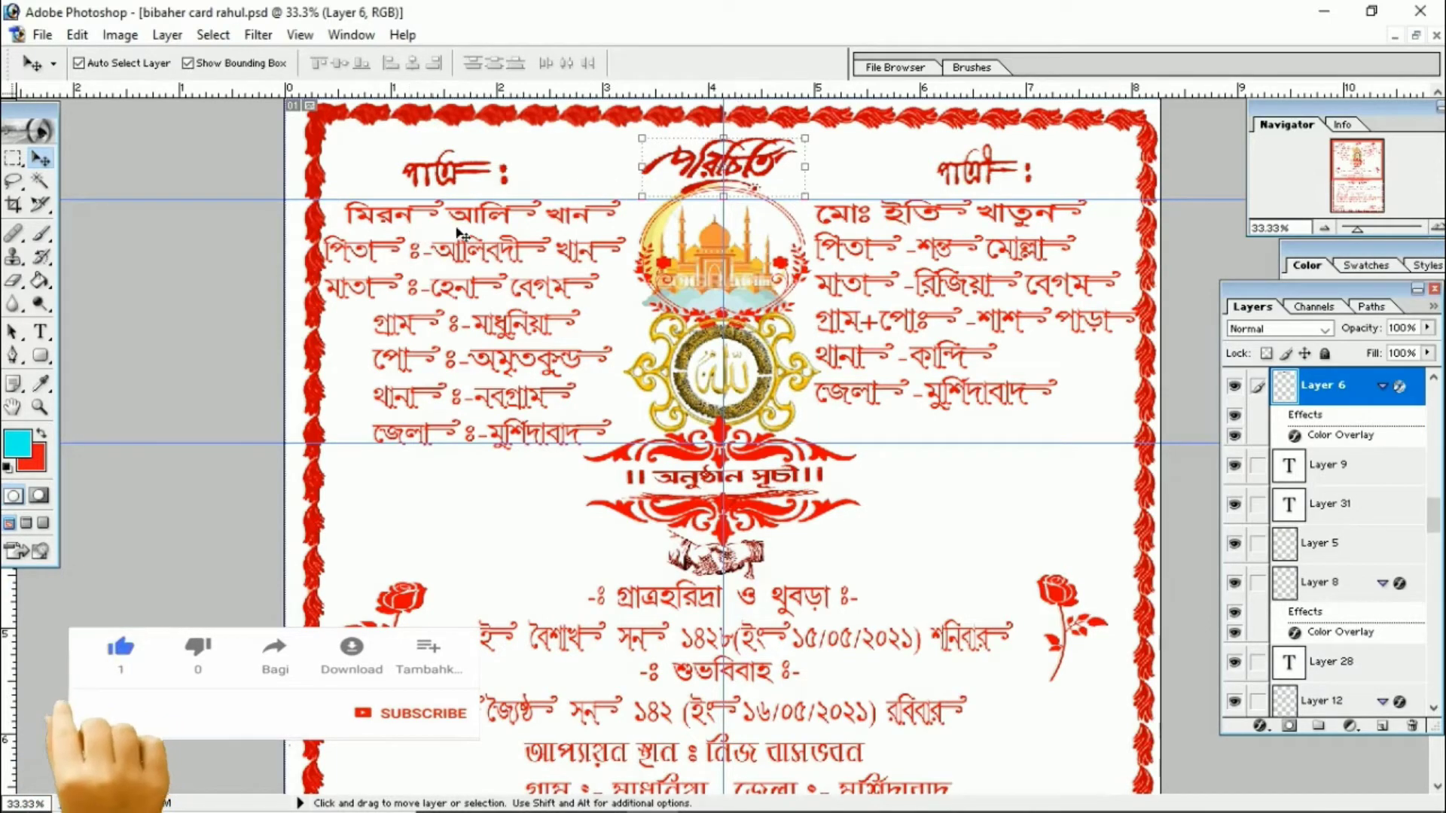
scroll(536, 635, "down", 3)
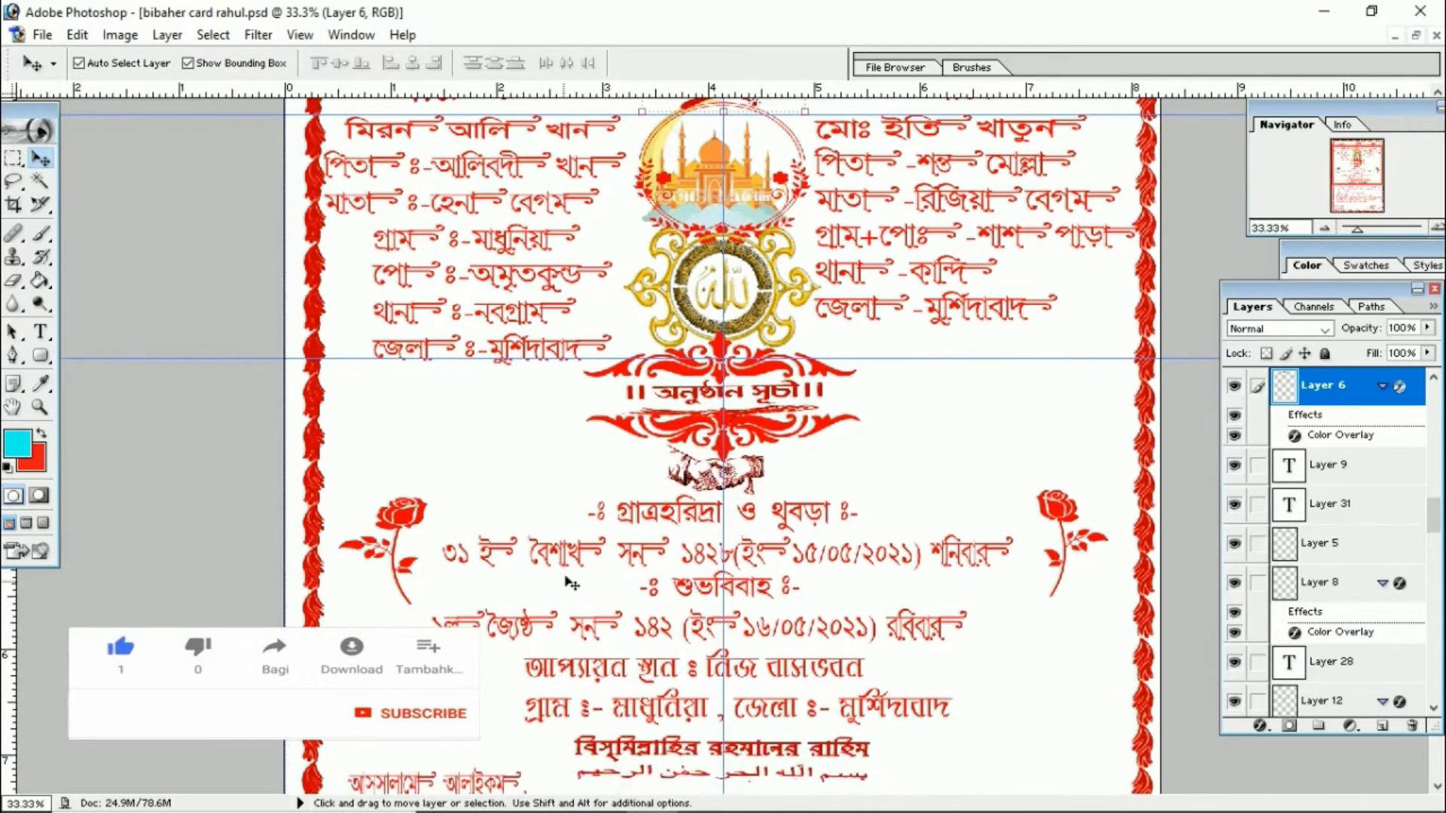
left_click(570, 556)
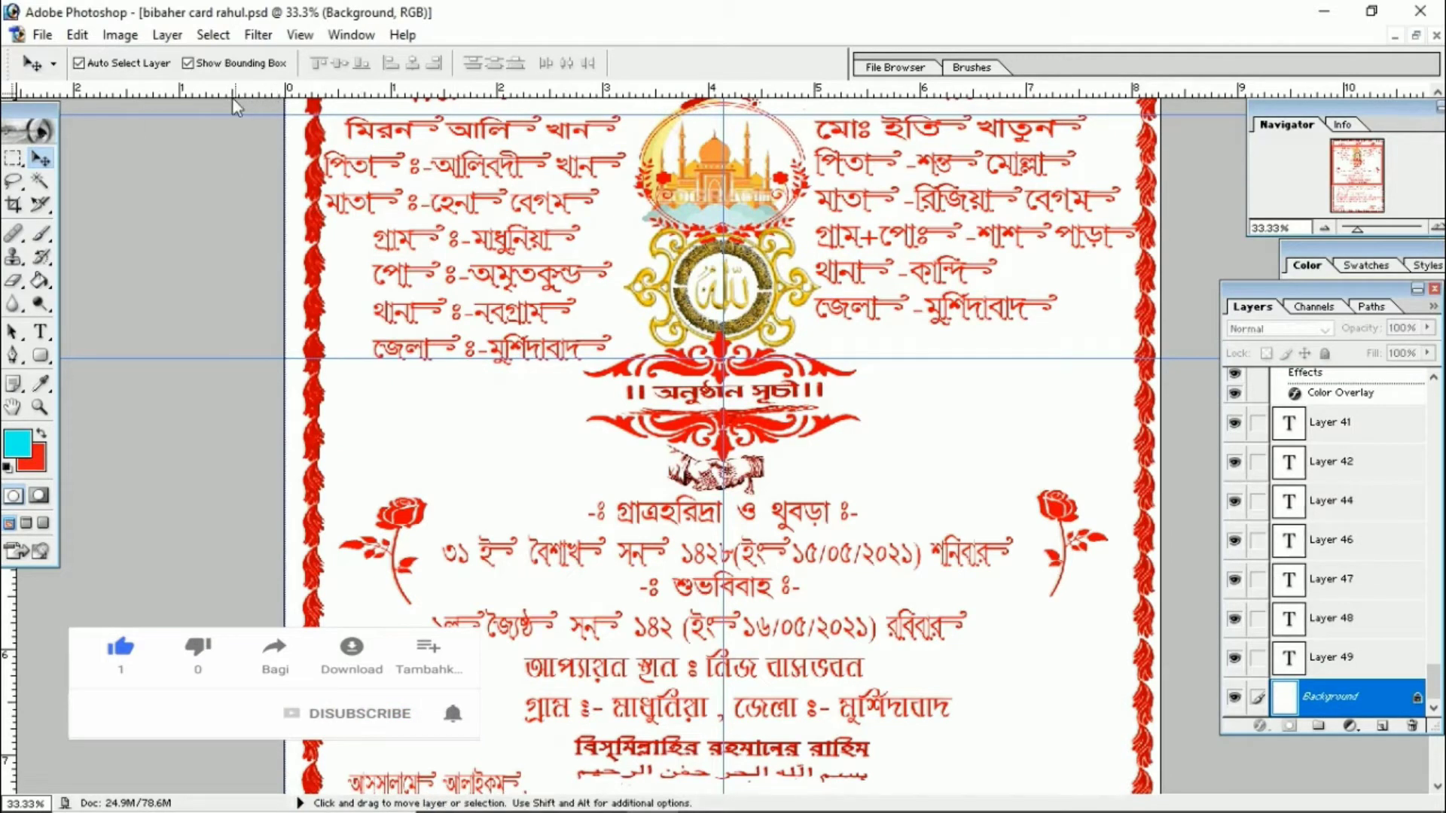
scroll(842, 729, "down", 8)
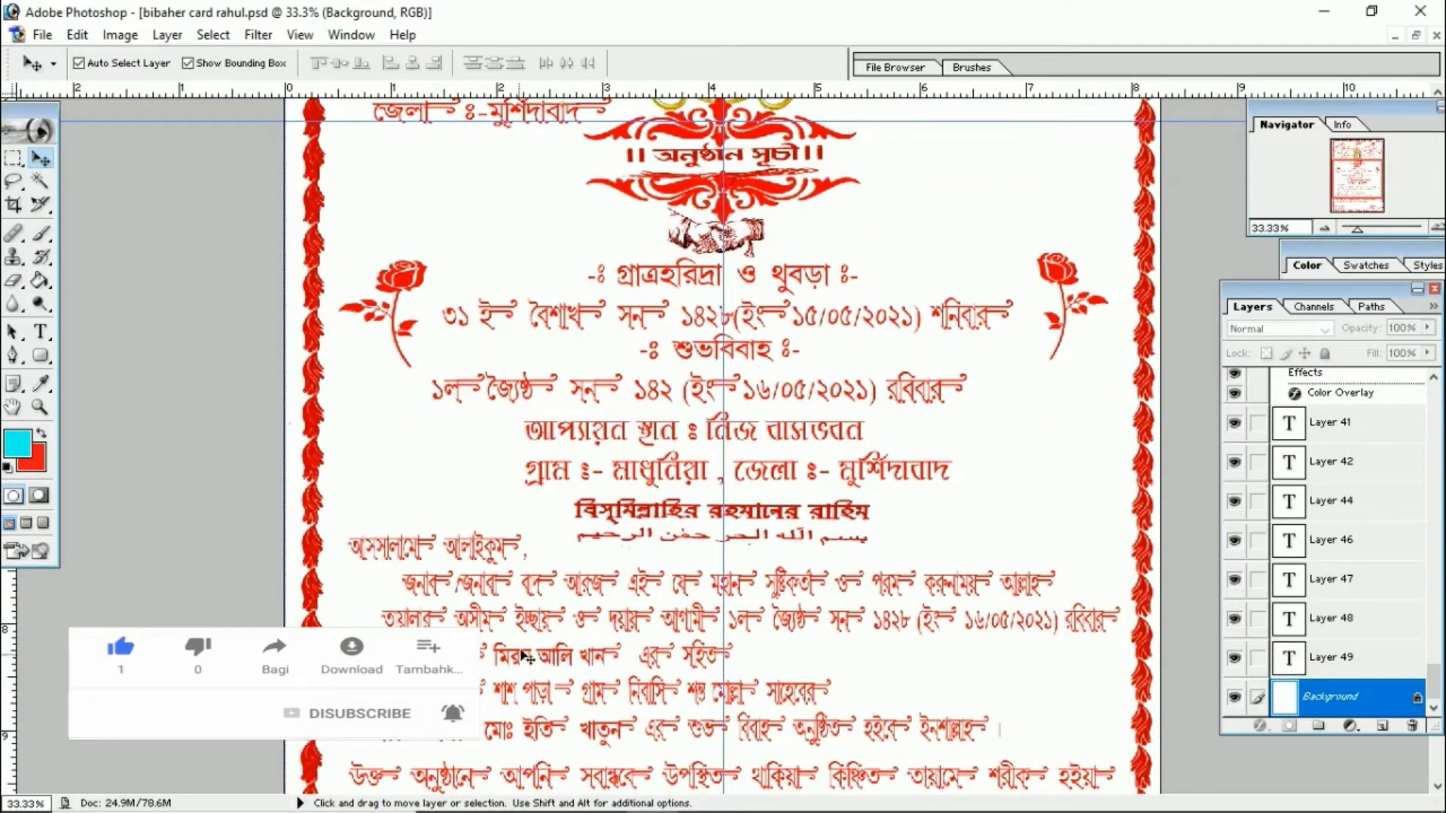
scroll(673, 500, "up", 11)
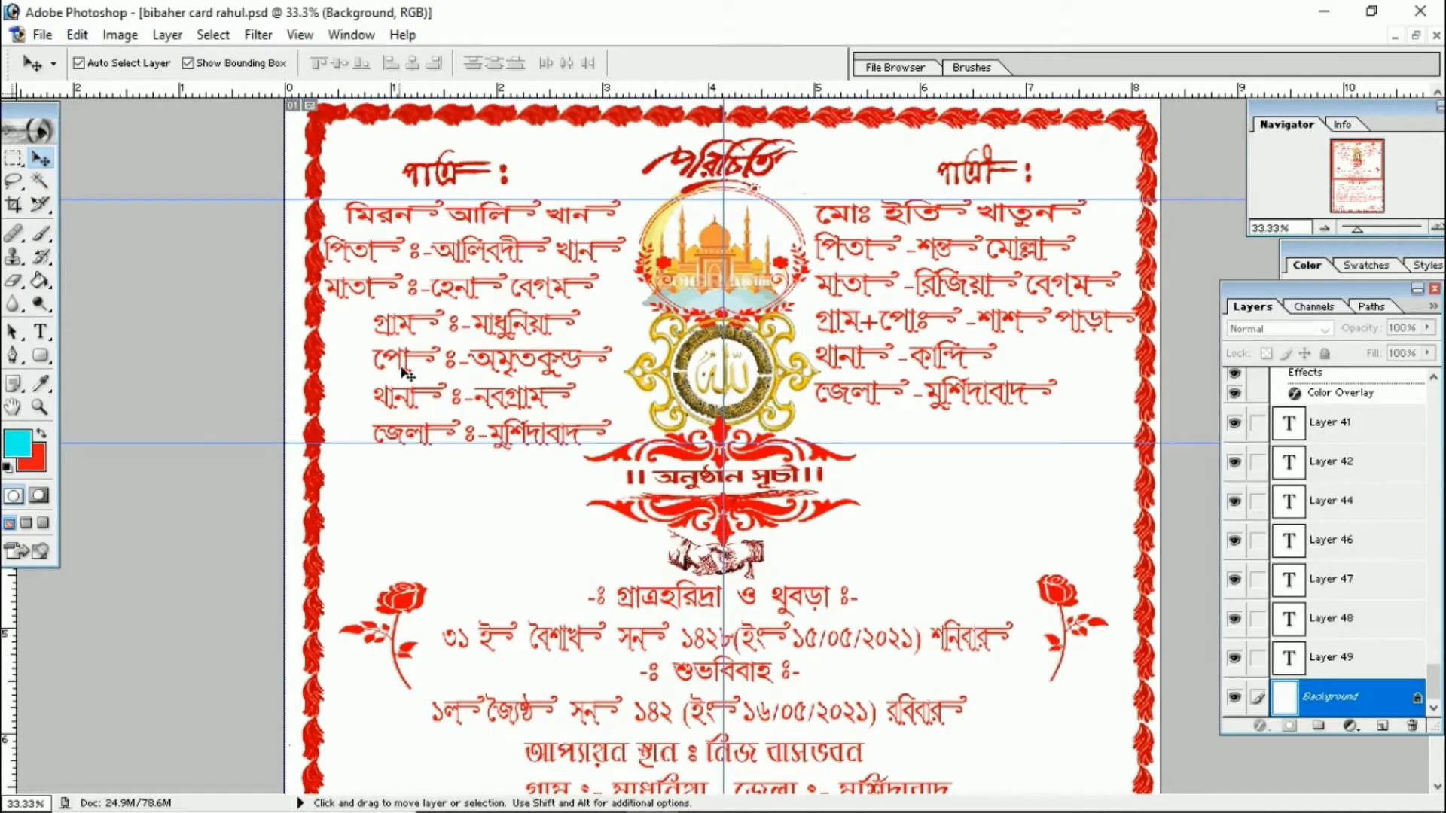
left_click(454, 319)
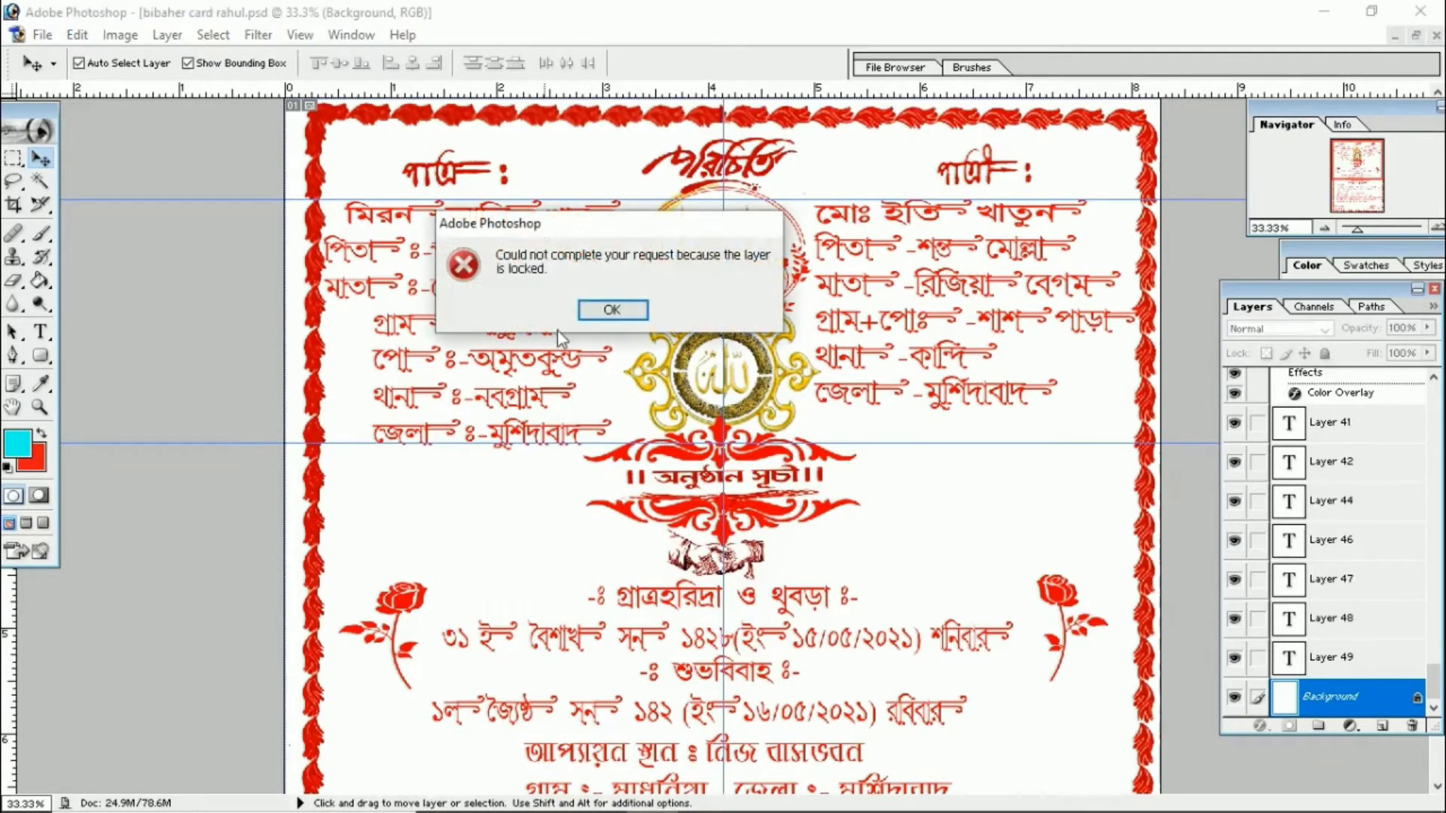
left_click(635, 307)
- Update the groom's details text layer, accepting the layout change, and shift the whole block slightly to the right
left_click(41, 331)
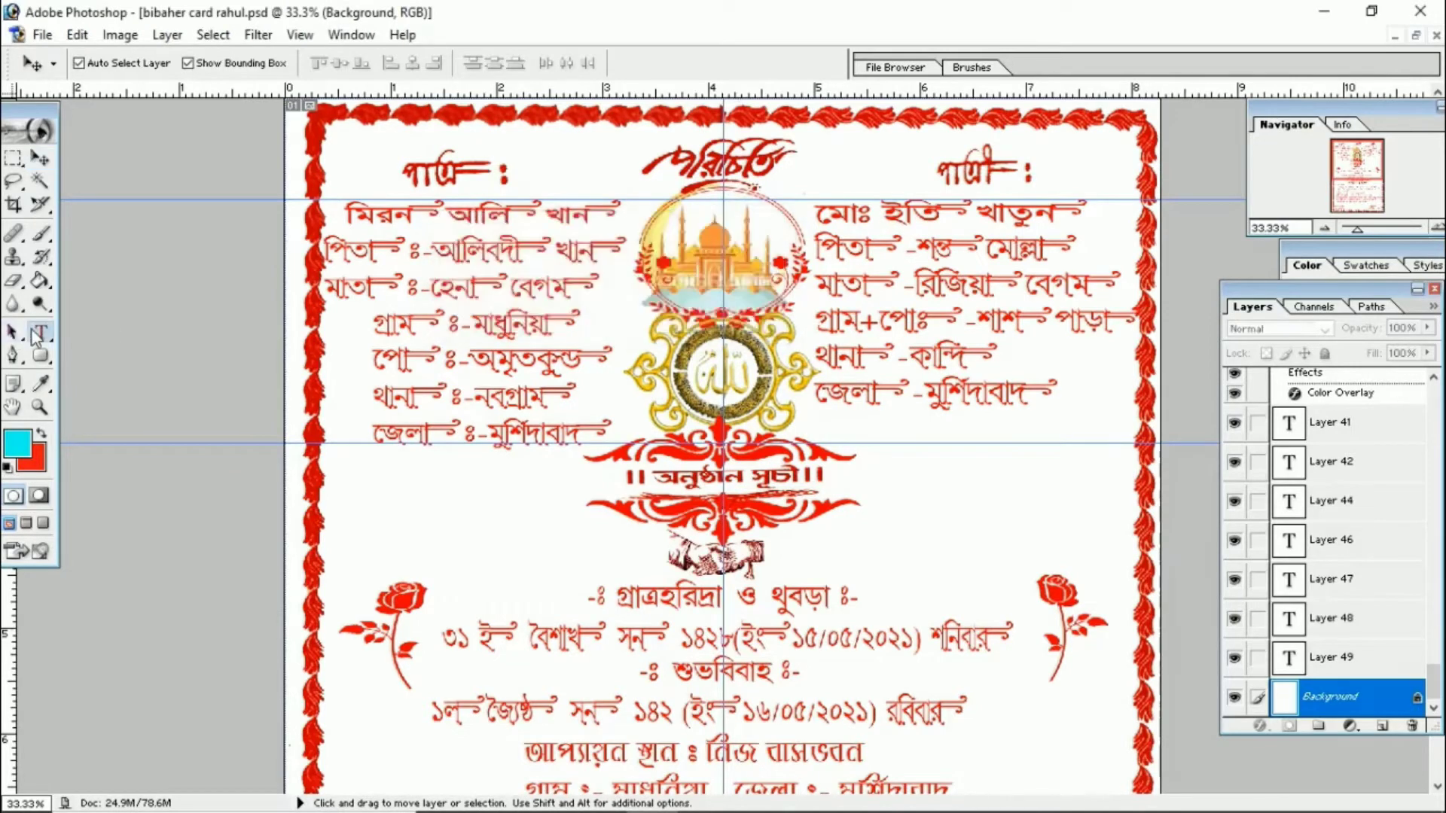
left_click(415, 328)
left_click(612, 330)
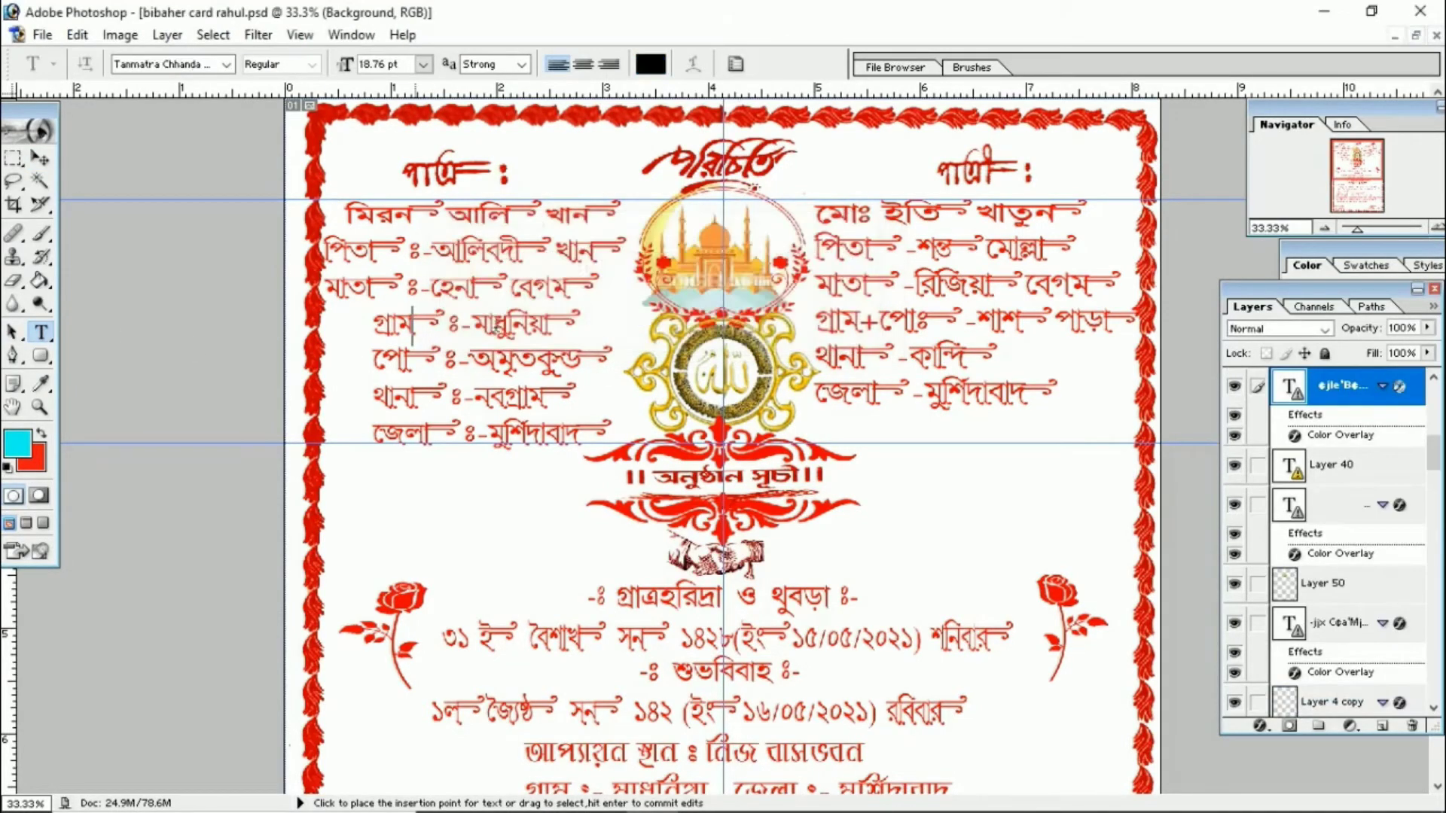
left_click(40, 158)
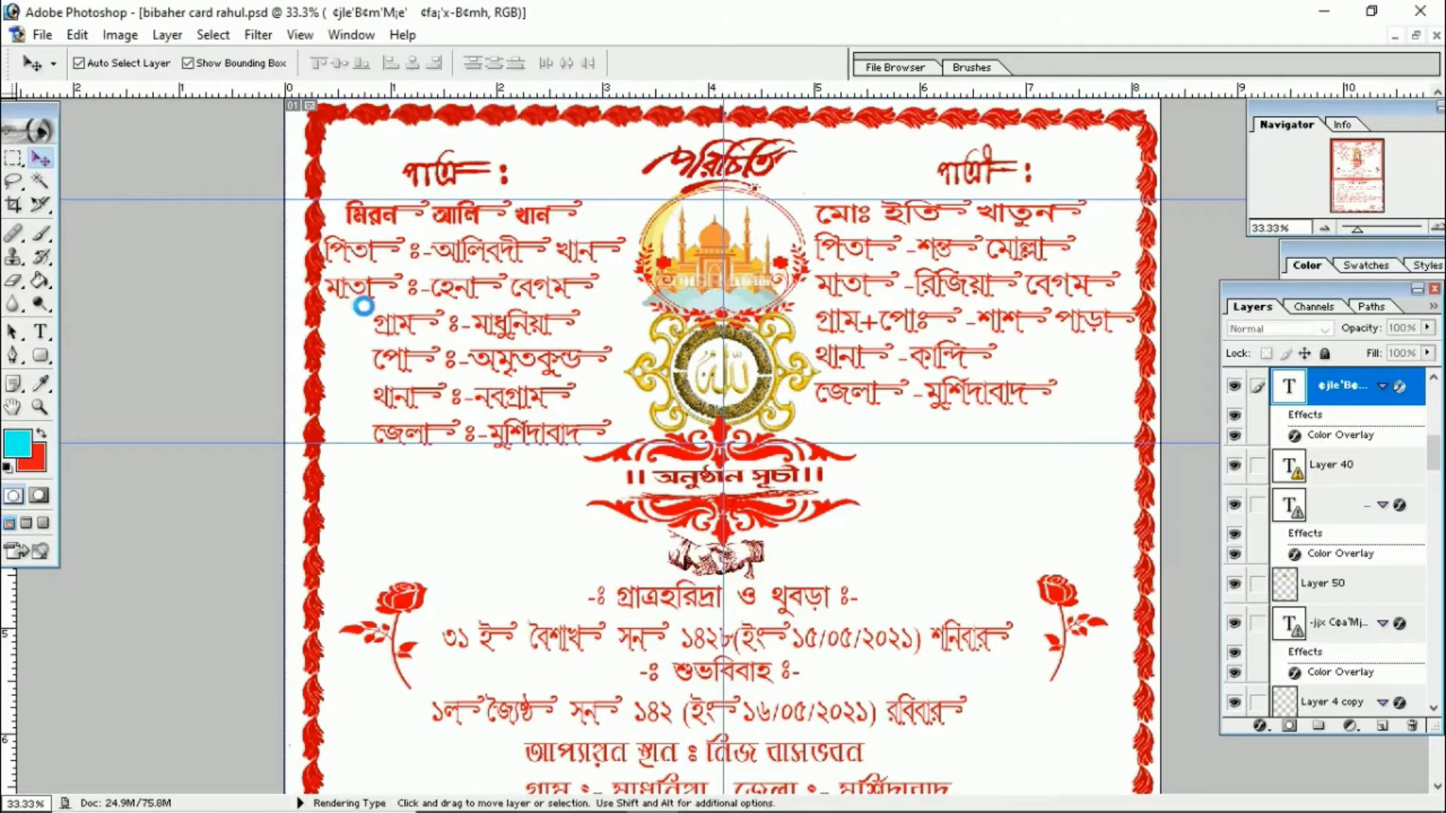
left_click_drag(421, 326, 446, 326)
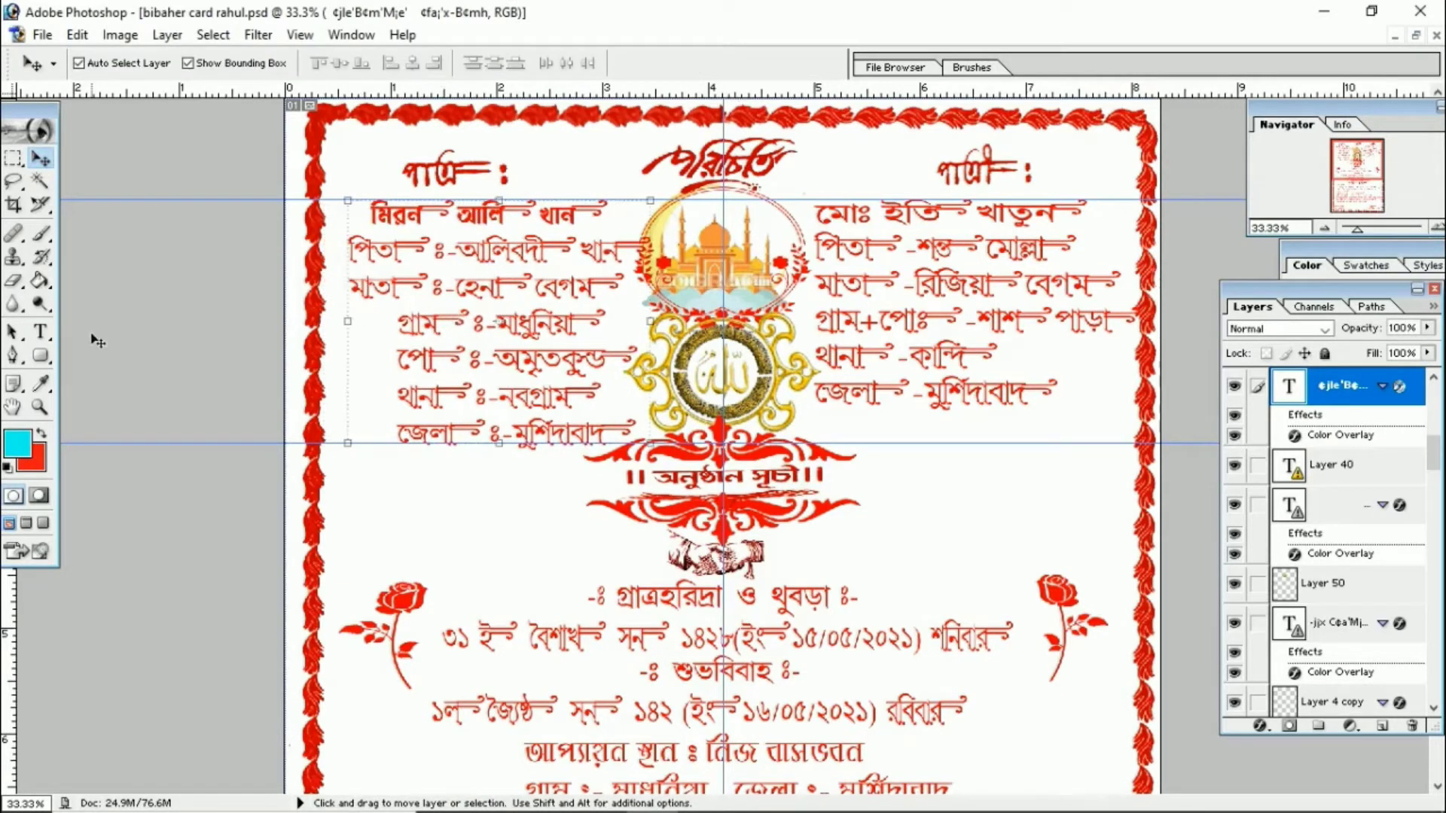
- Copy the decorative flourish that follows the word মাতা in the groom's details
left_click(42, 333)
left_click(402, 284)
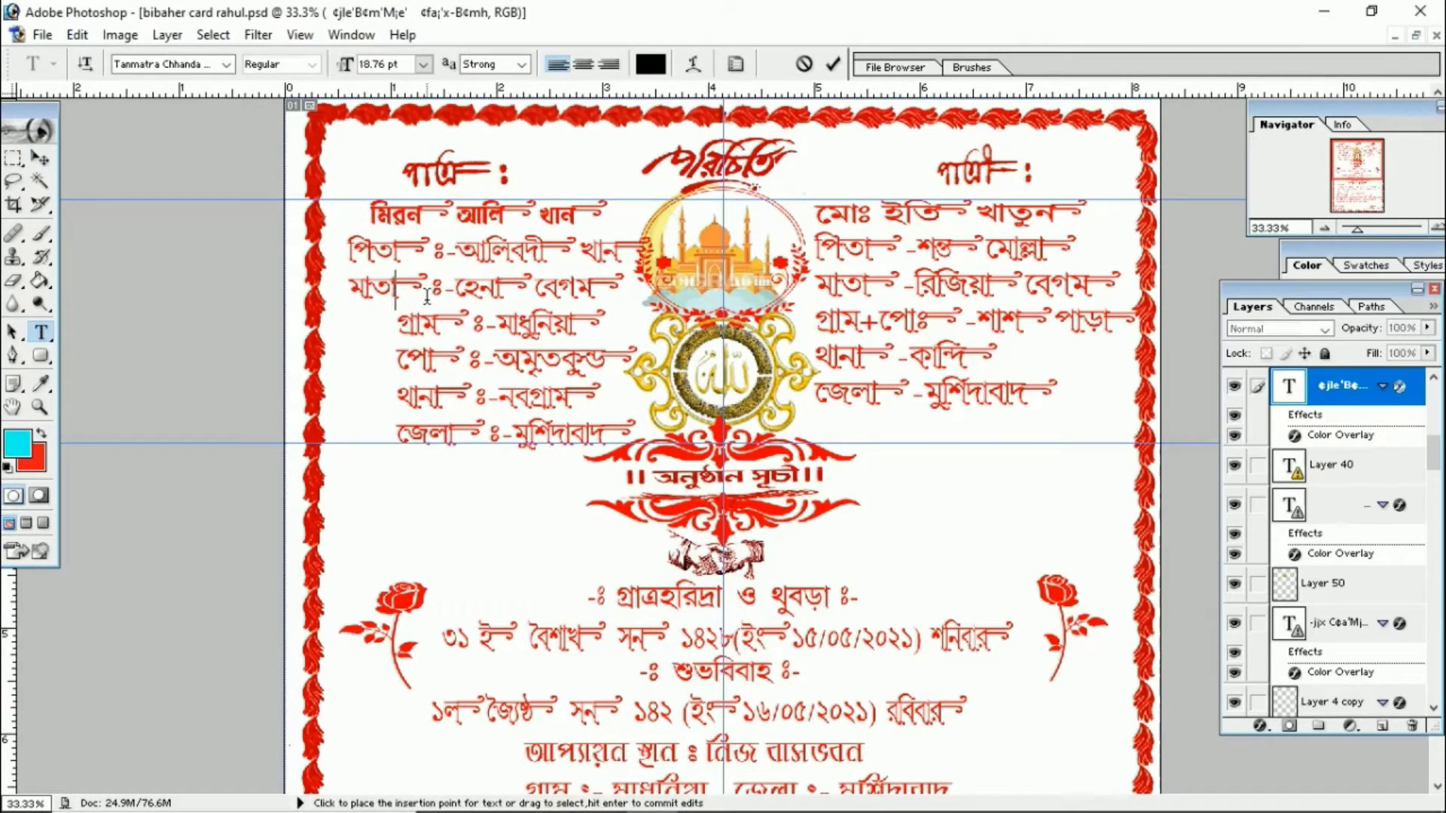
double_click(407, 277)
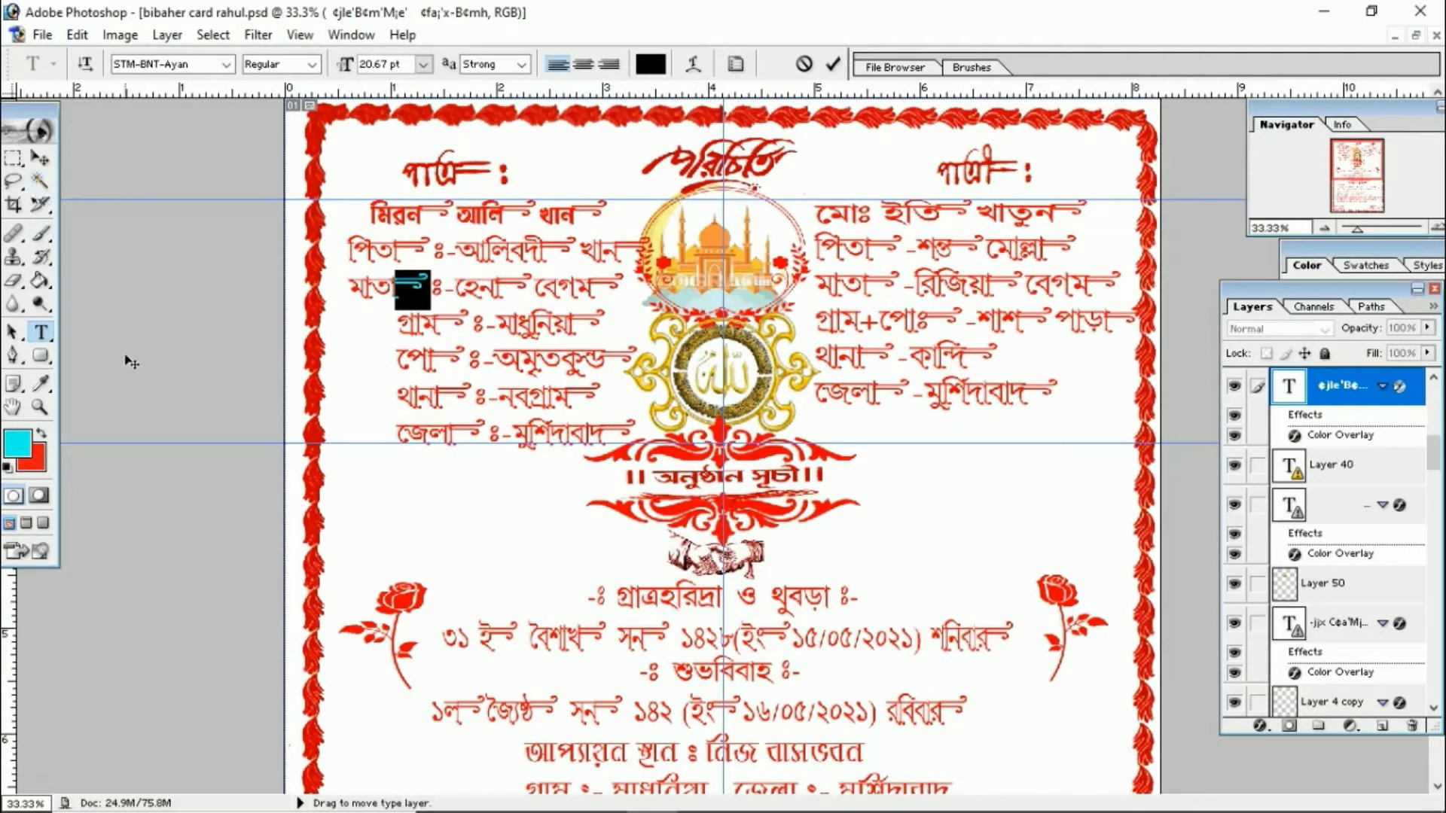
left_click(40, 157)
- Paste the copied flourish as a separate text layer in the blank area below the groom's details and move it slightly down and left
left_click(41, 332)
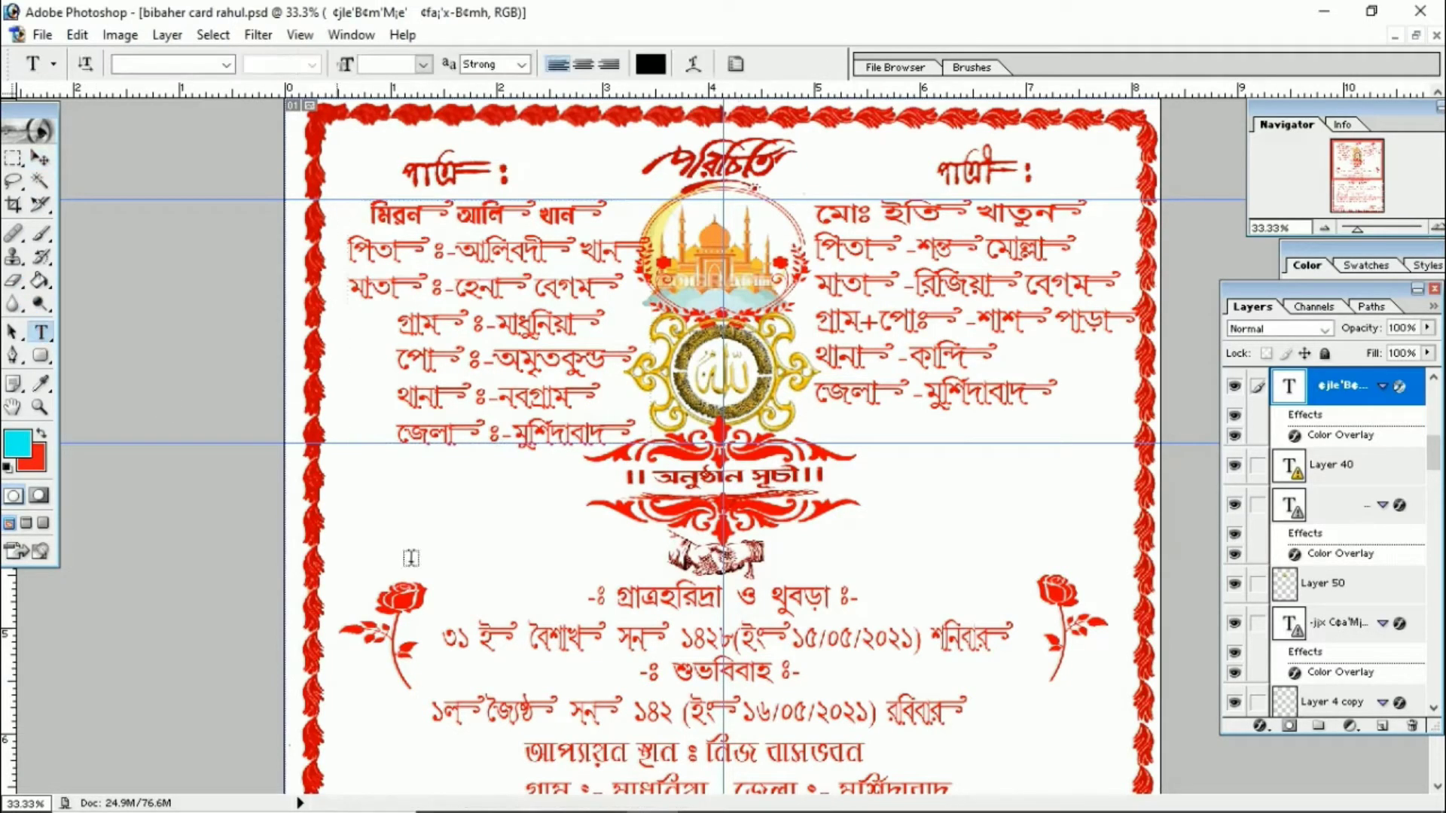
left_click(468, 546)
key("ctrl+v")
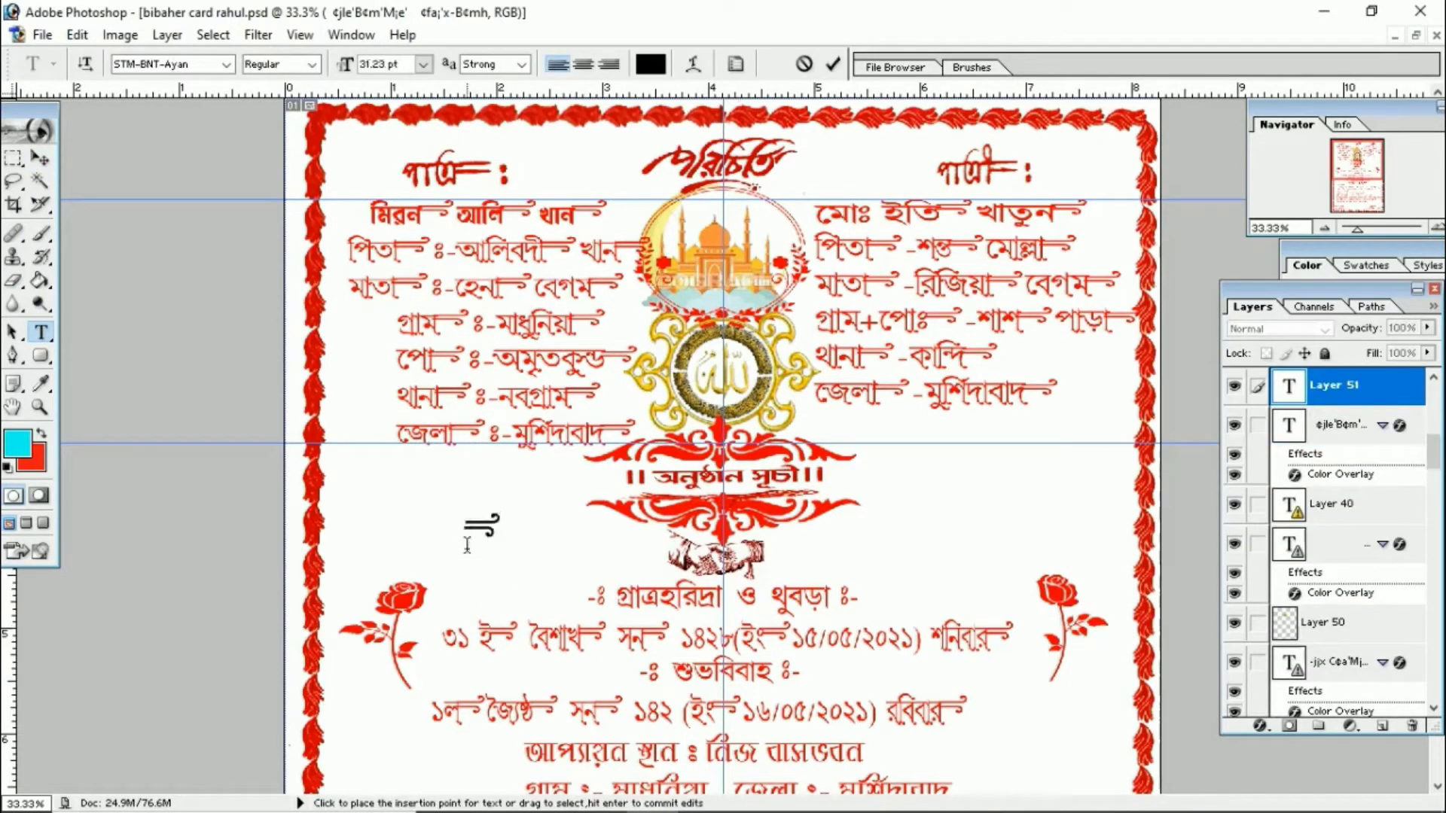
left_click(40, 157)
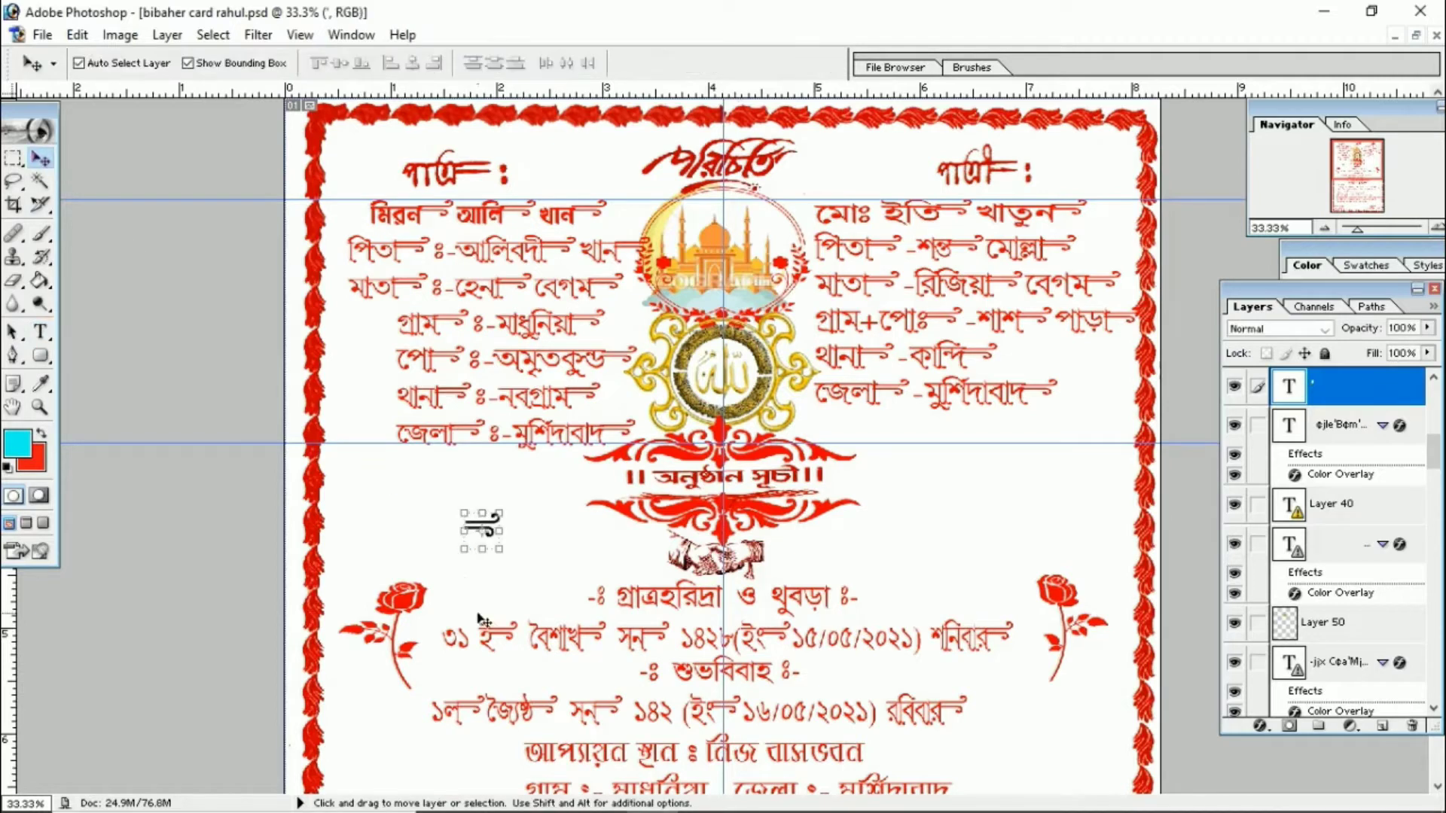
mouse_move(488, 542)
left_mouse_down()
mouse_move(552, 445)
mouse_move(599, 566)
mouse_move(618, 523)
mouse_move(502, 563)
mouse_move(531, 555)
mouse_move(531, 588)
mouse_move(462, 572)
mouse_move(515, 564)
mouse_move(467, 546)
mouse_move(545, 286)
mouse_move(449, 220)
mouse_move(455, 541)
mouse_move(514, 553)
mouse_move(555, 536)
mouse_move(948, 547)
mouse_move(559, 444)
mouse_move(542, 253)
mouse_move(298, 452)
mouse_move(358, 524)
mouse_move(504, 395)
mouse_move(452, 411)
mouse_move(463, 555)
left_mouse_up()
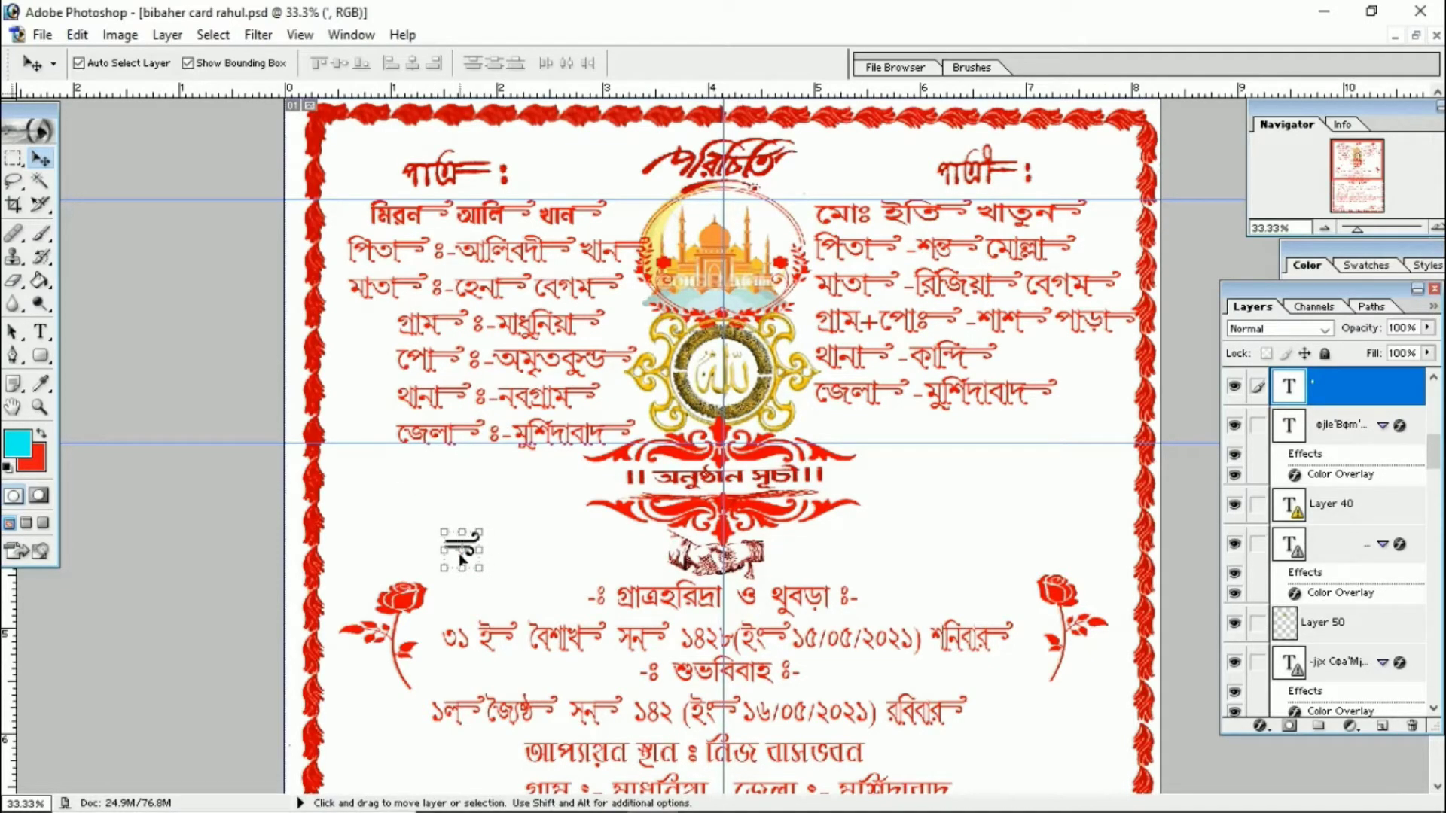
left_click(469, 430)
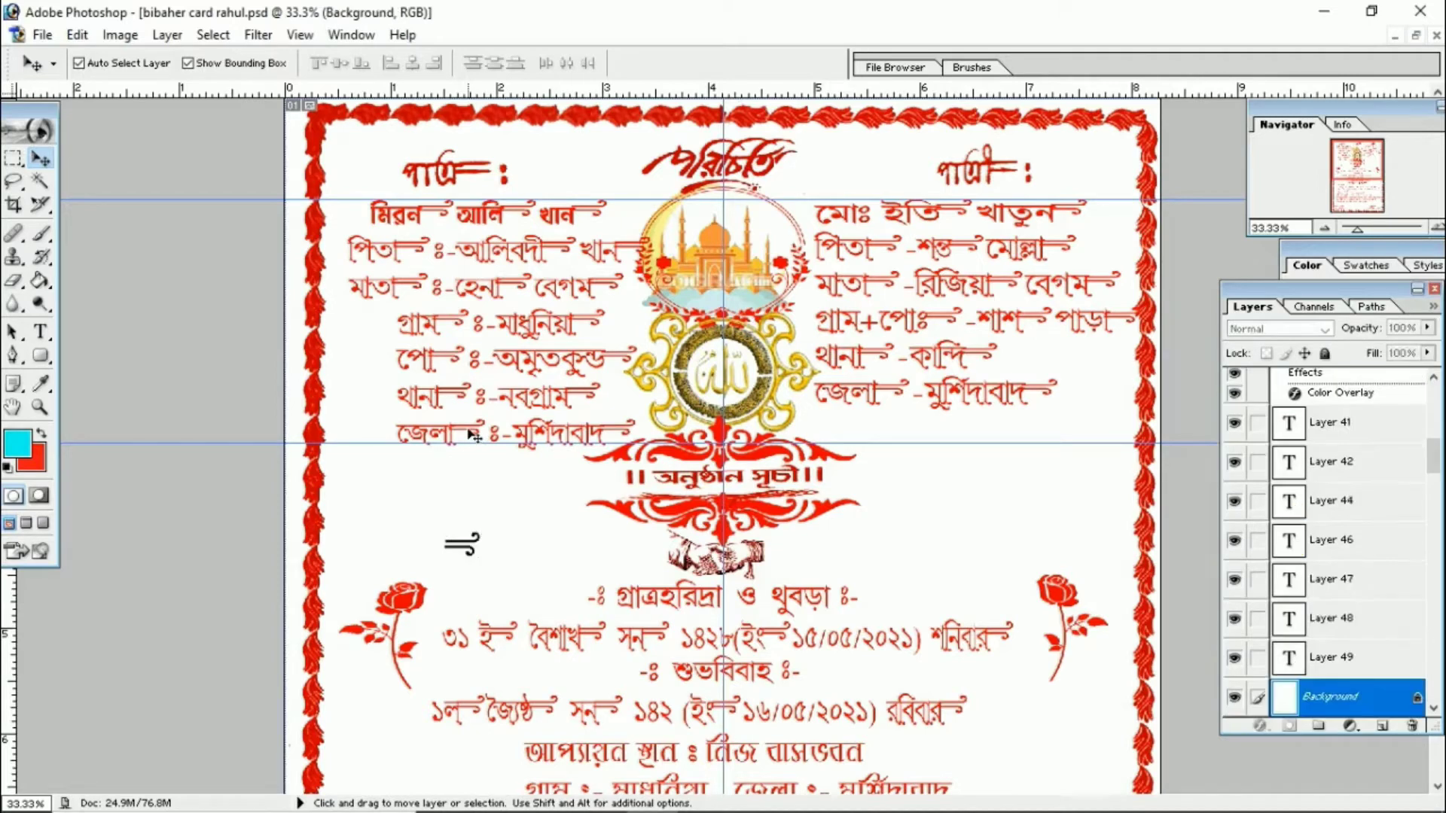
left_click(472, 431)
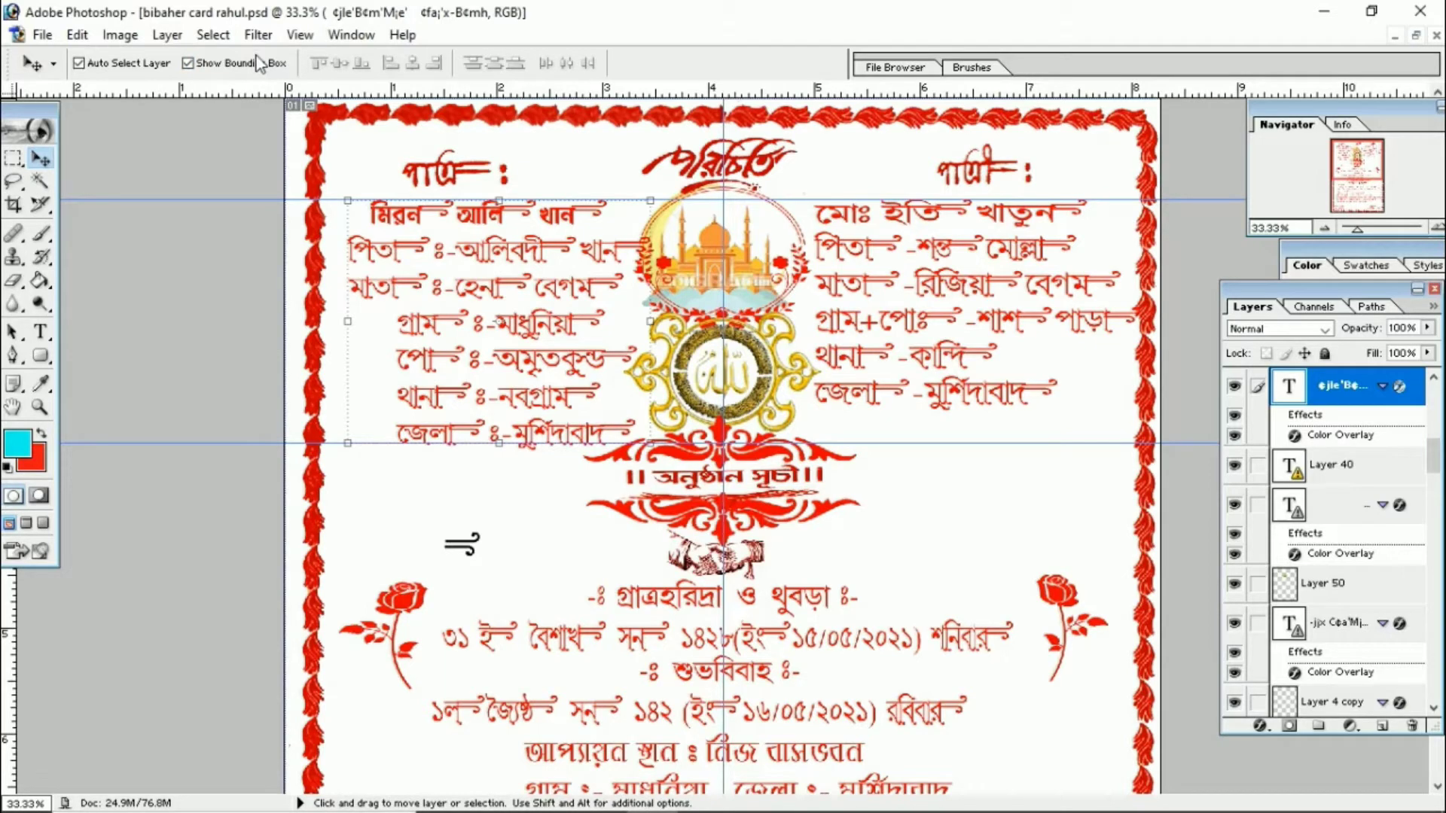
left_click(473, 548)
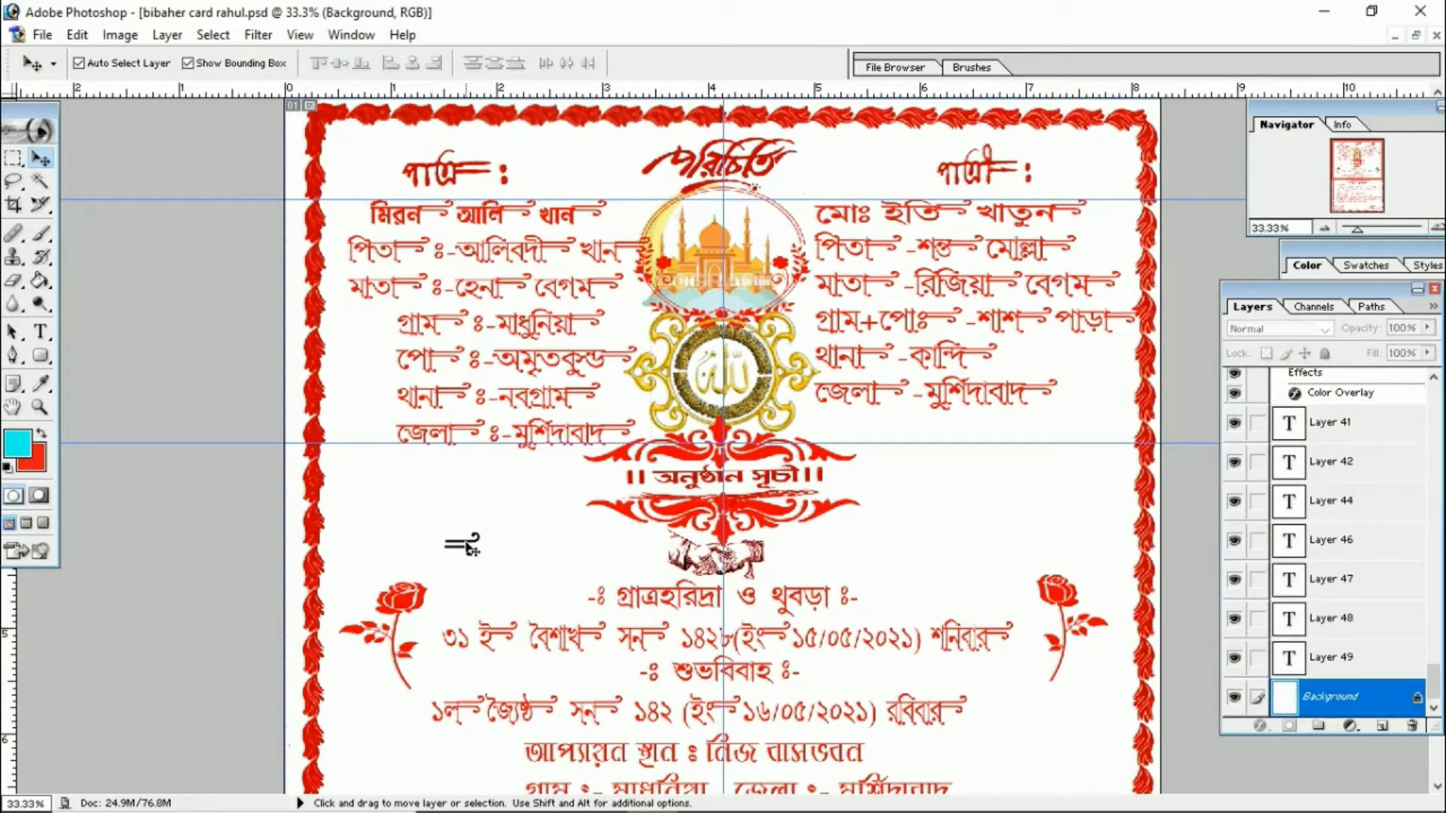
left_click(494, 501)
left_click(617, 310)
- Open the red invitation paragraph below the Bismillah heading for text editing, accepting the layout change
scroll(829, 452, "down", 2)
scroll(828, 452, "down", 6)
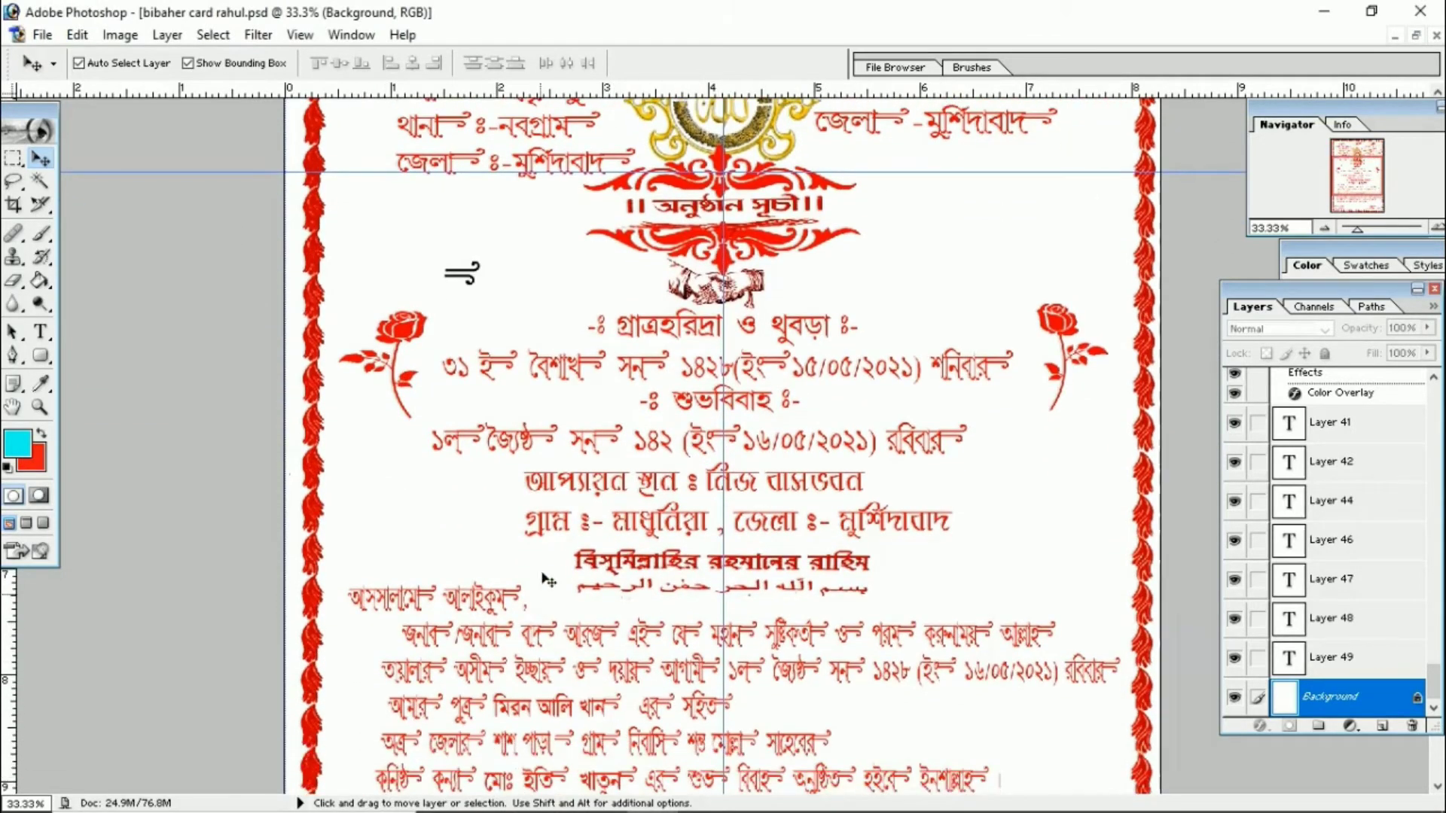
key("t")
left_click(540, 637)
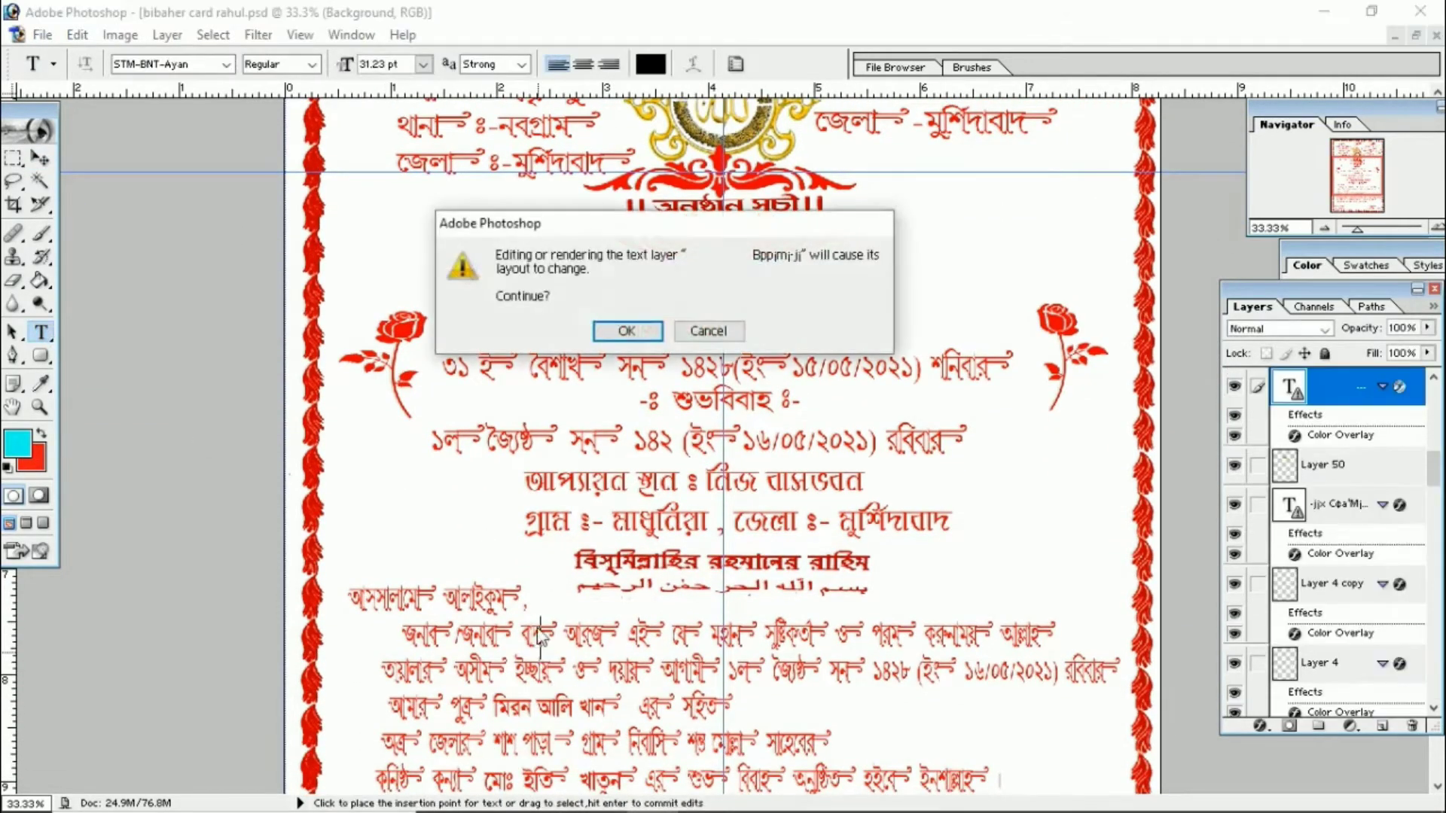
left_click(625, 334)
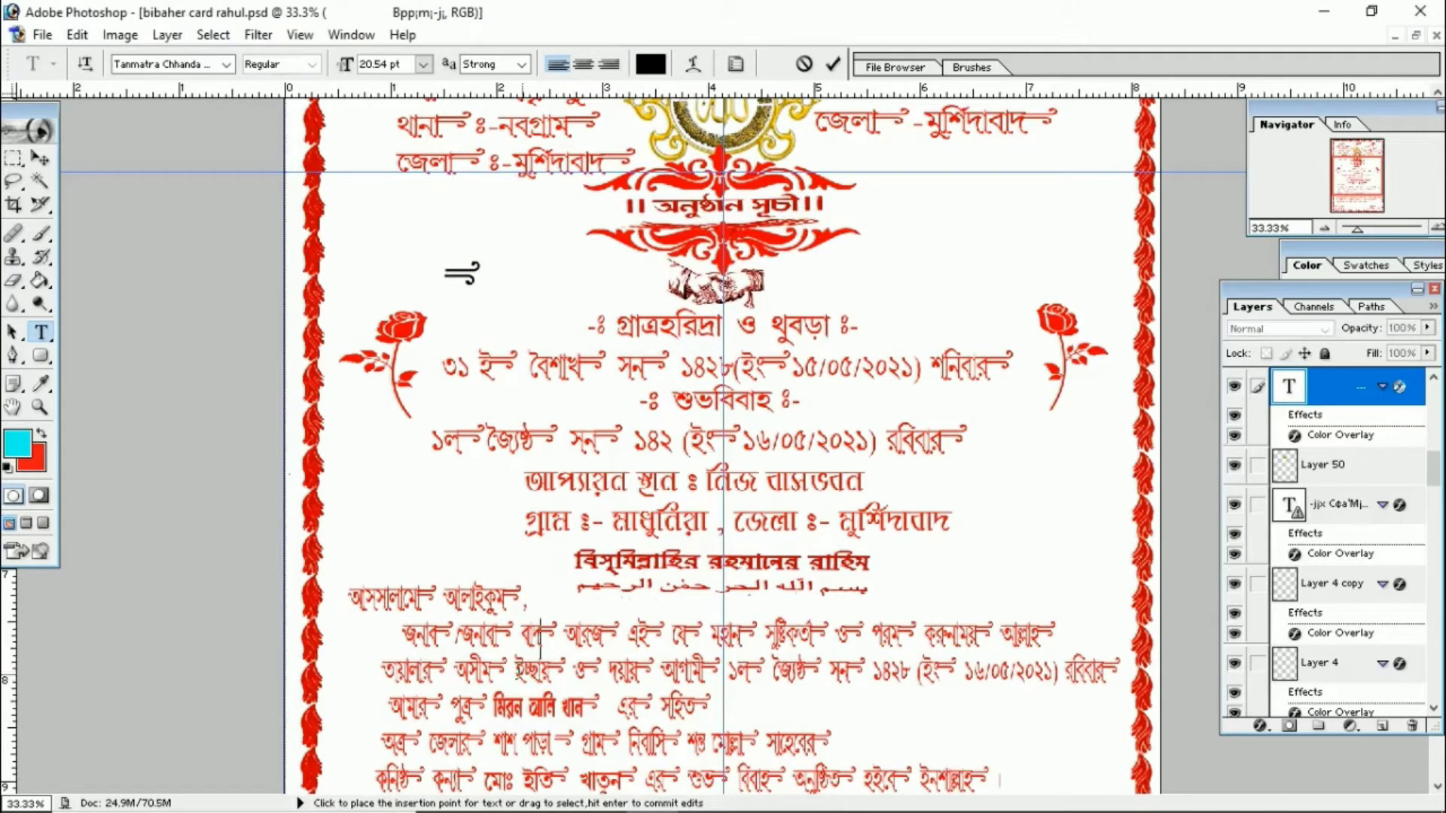
- Change the font of the word বাদ in the paragraph's first full line to Tanmatra Chhanda Script 2
left_click_drag(542, 646, 521, 640)
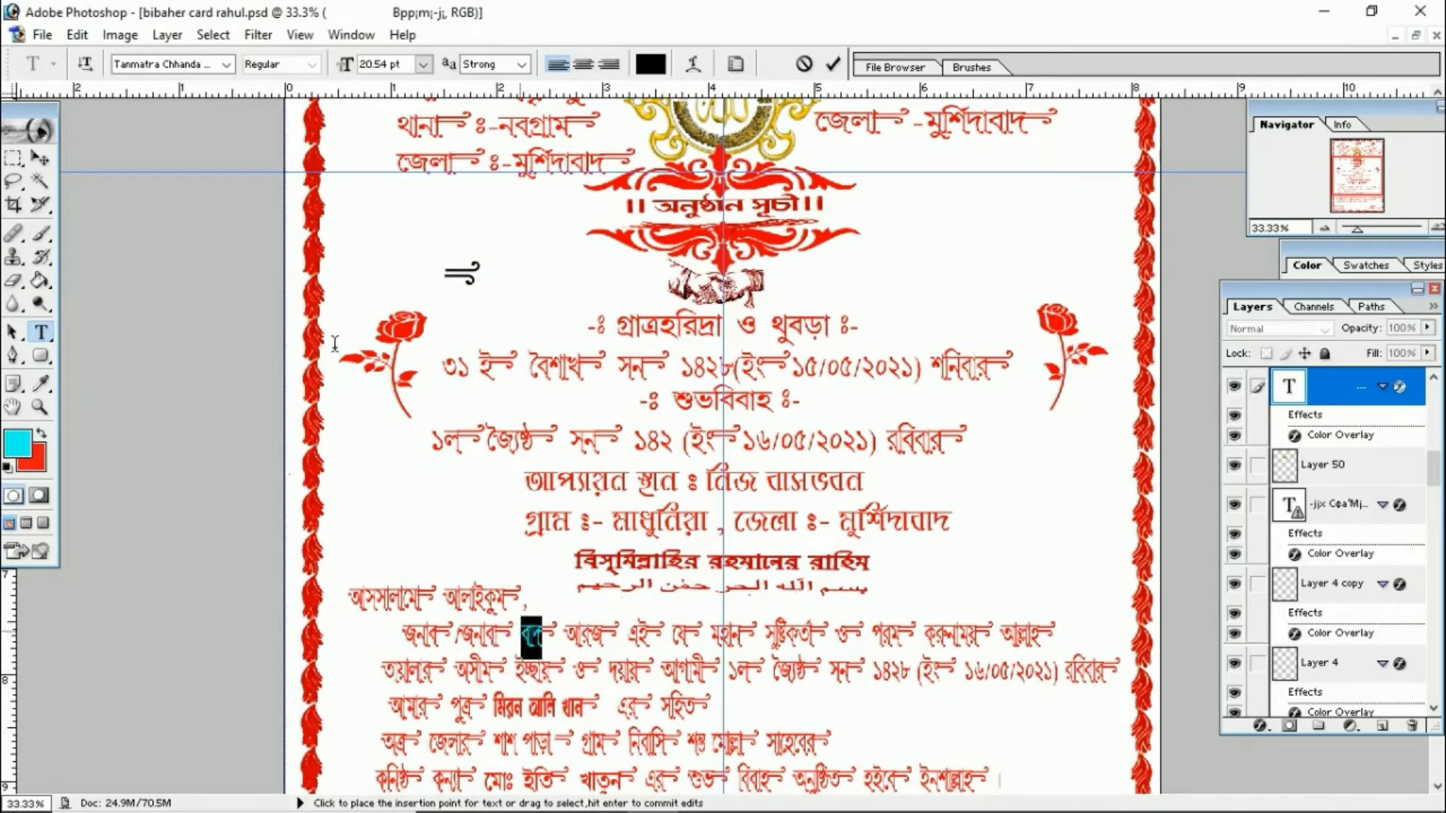
scroll(335, 343, "up", 1)
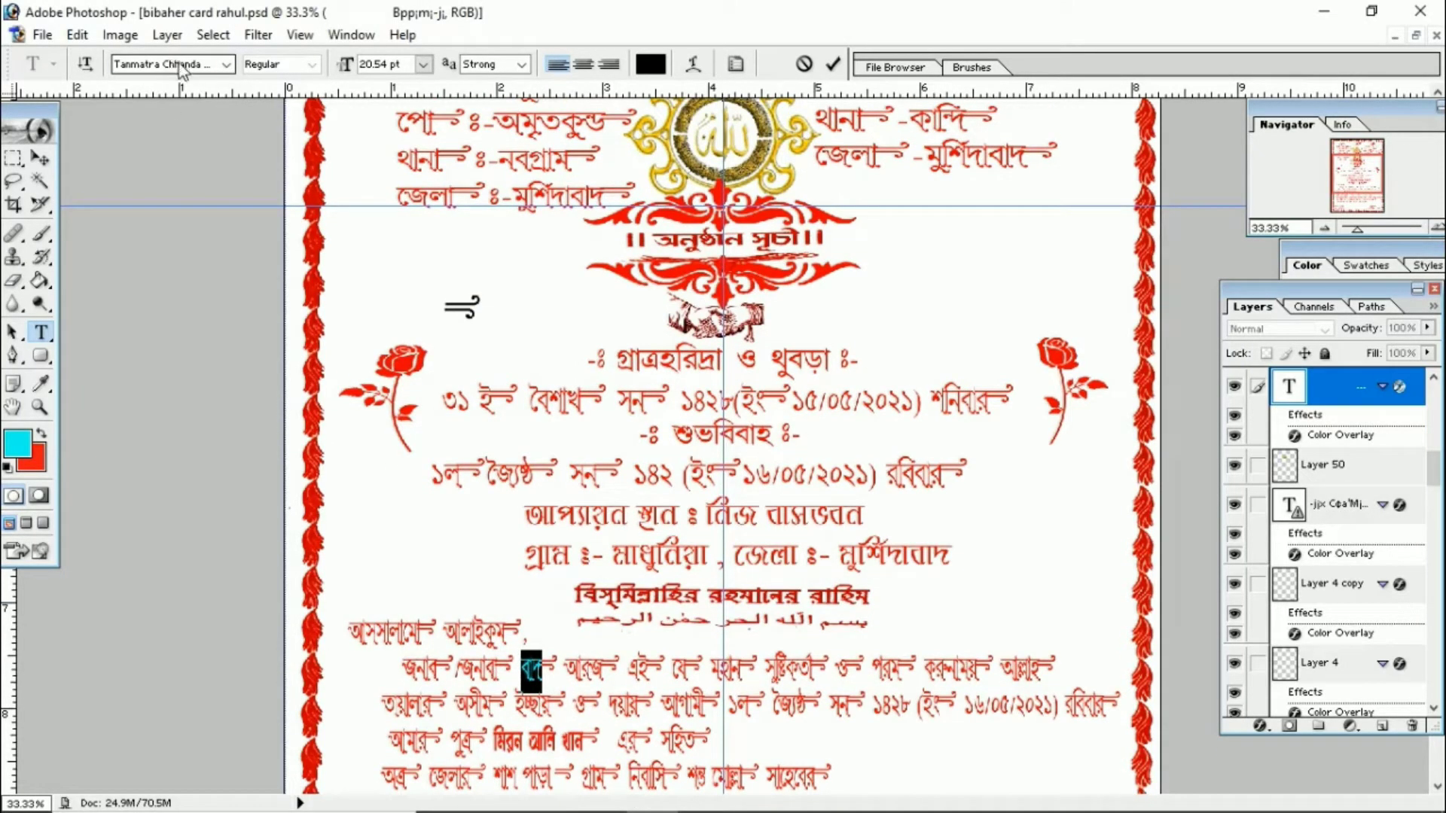
left_click(177, 67)
left_click(228, 64)
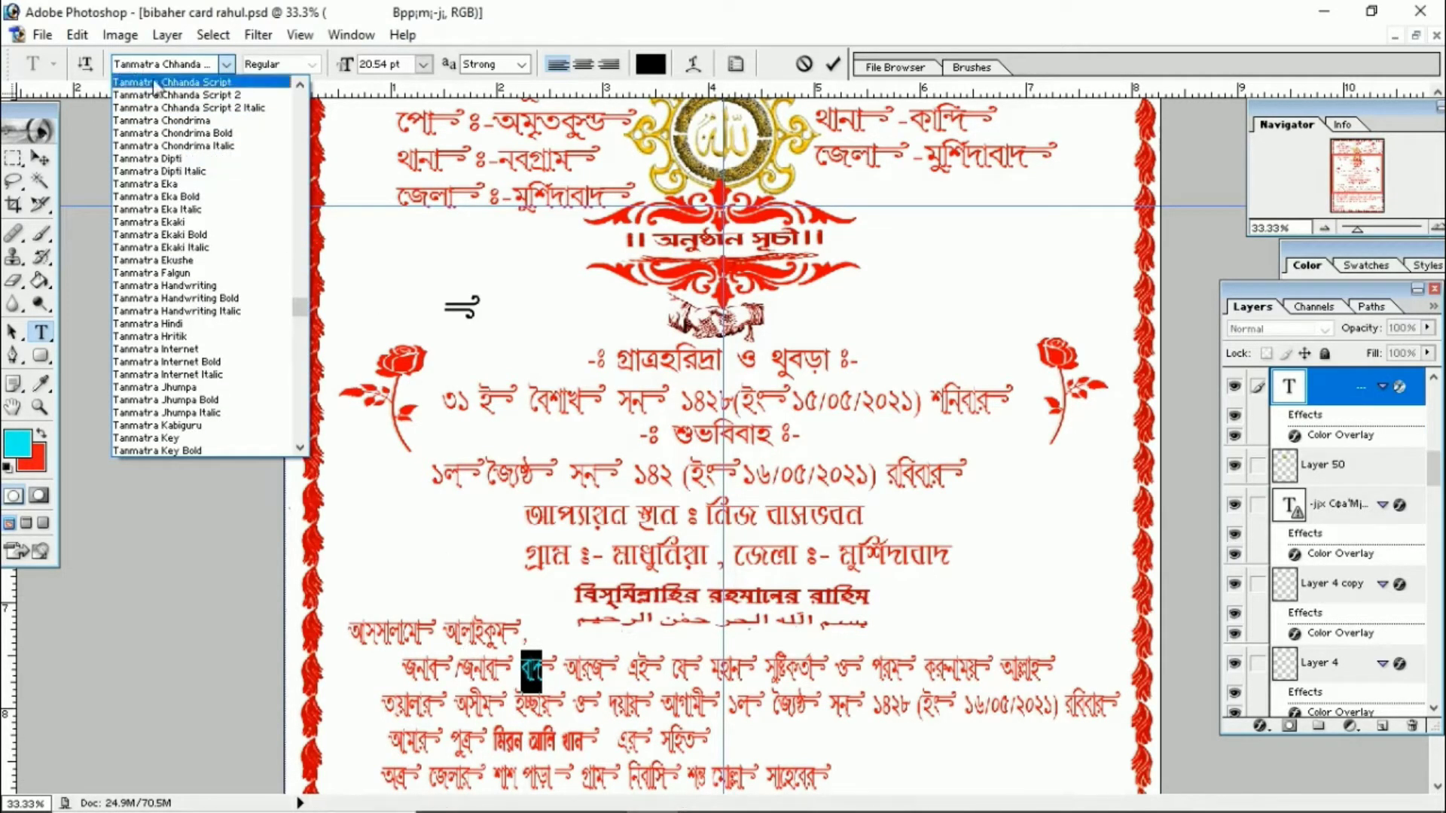
left_click(196, 96)
left_click(556, 675)
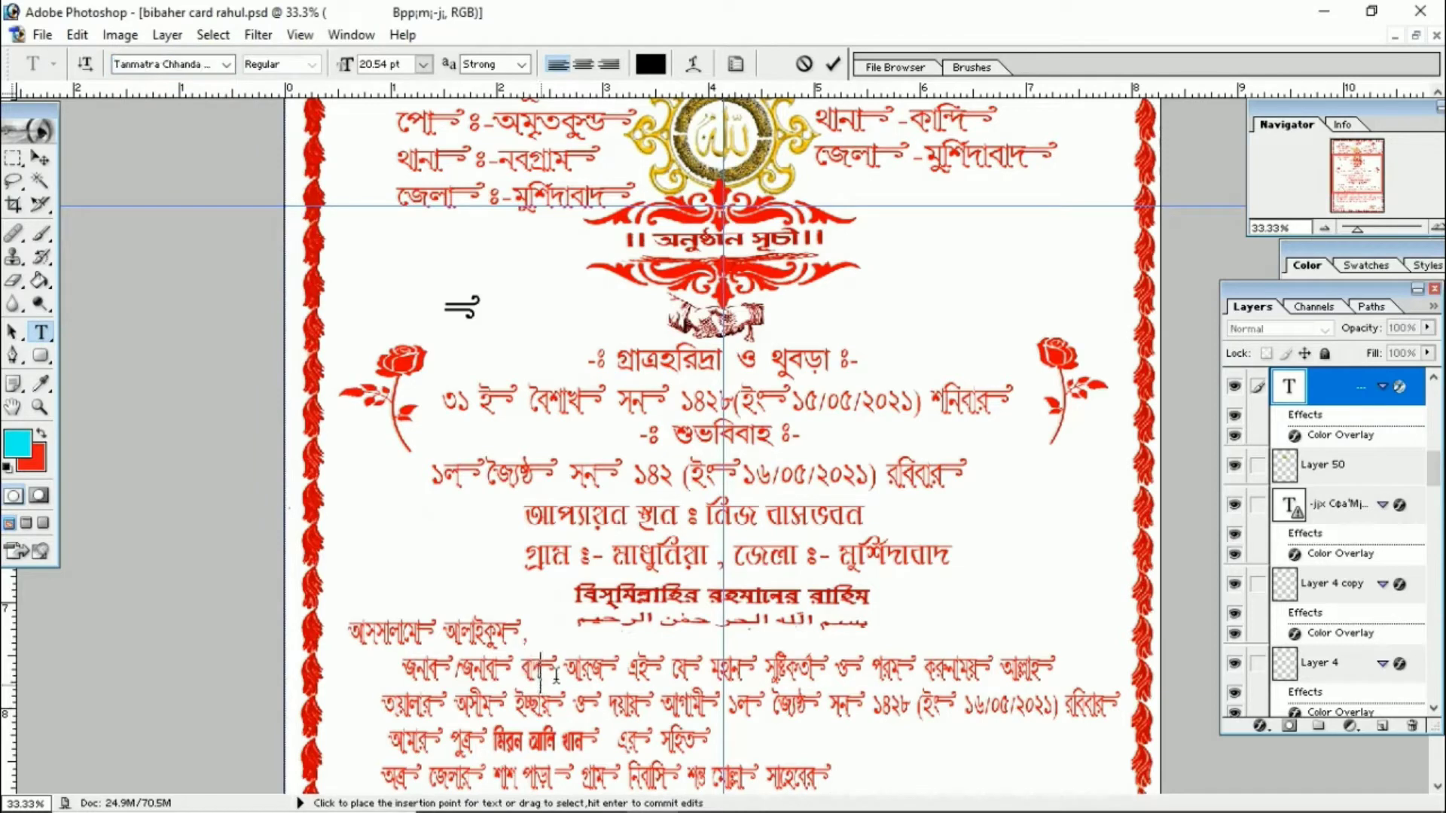
- Apply the Tanmatra Chhanda Script 2 font to the greeting আসসালামো আলাইকুম at the start of the invitation paragraph
left_click_drag(347, 630, 506, 640)
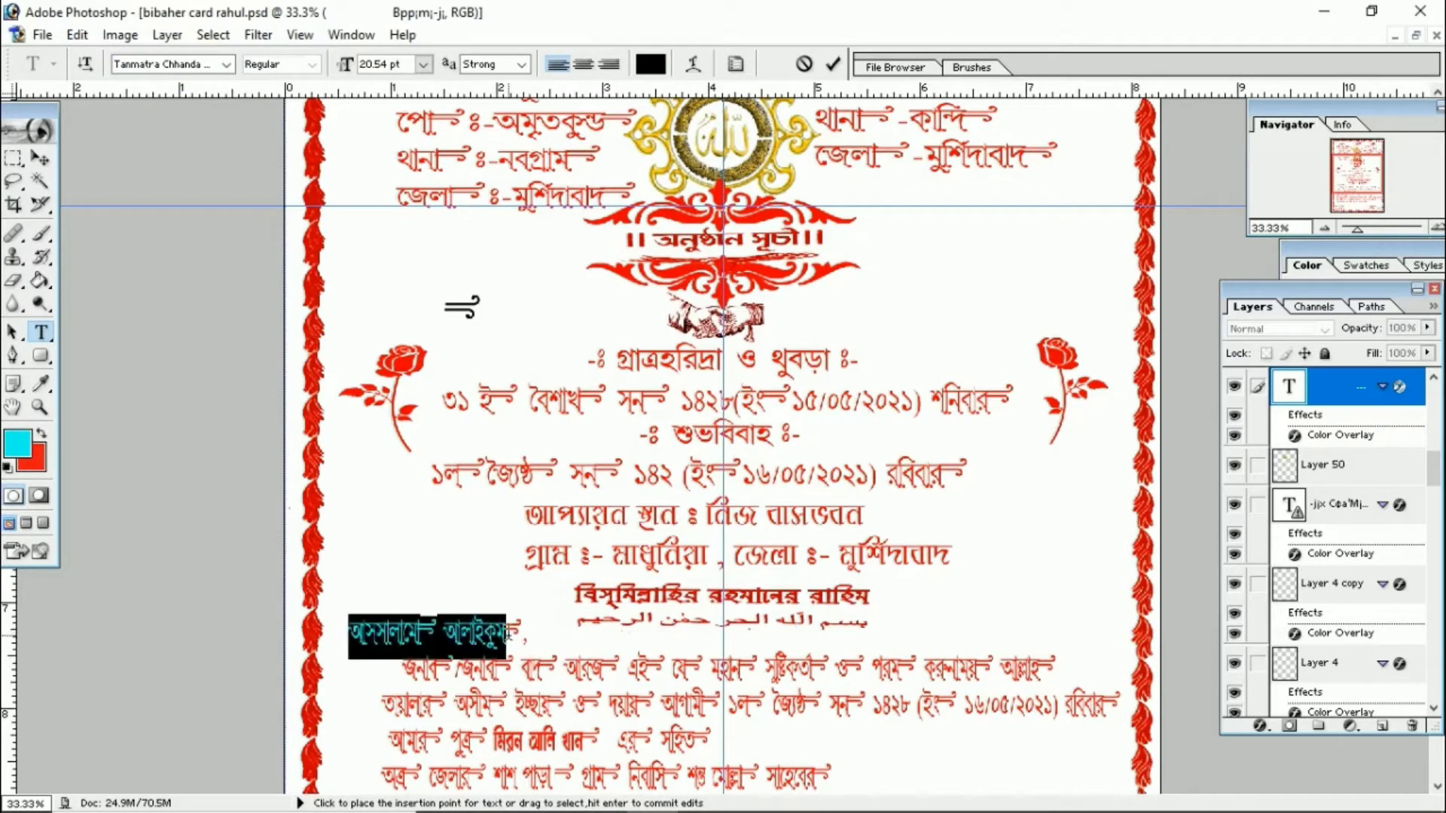
left_click(226, 64)
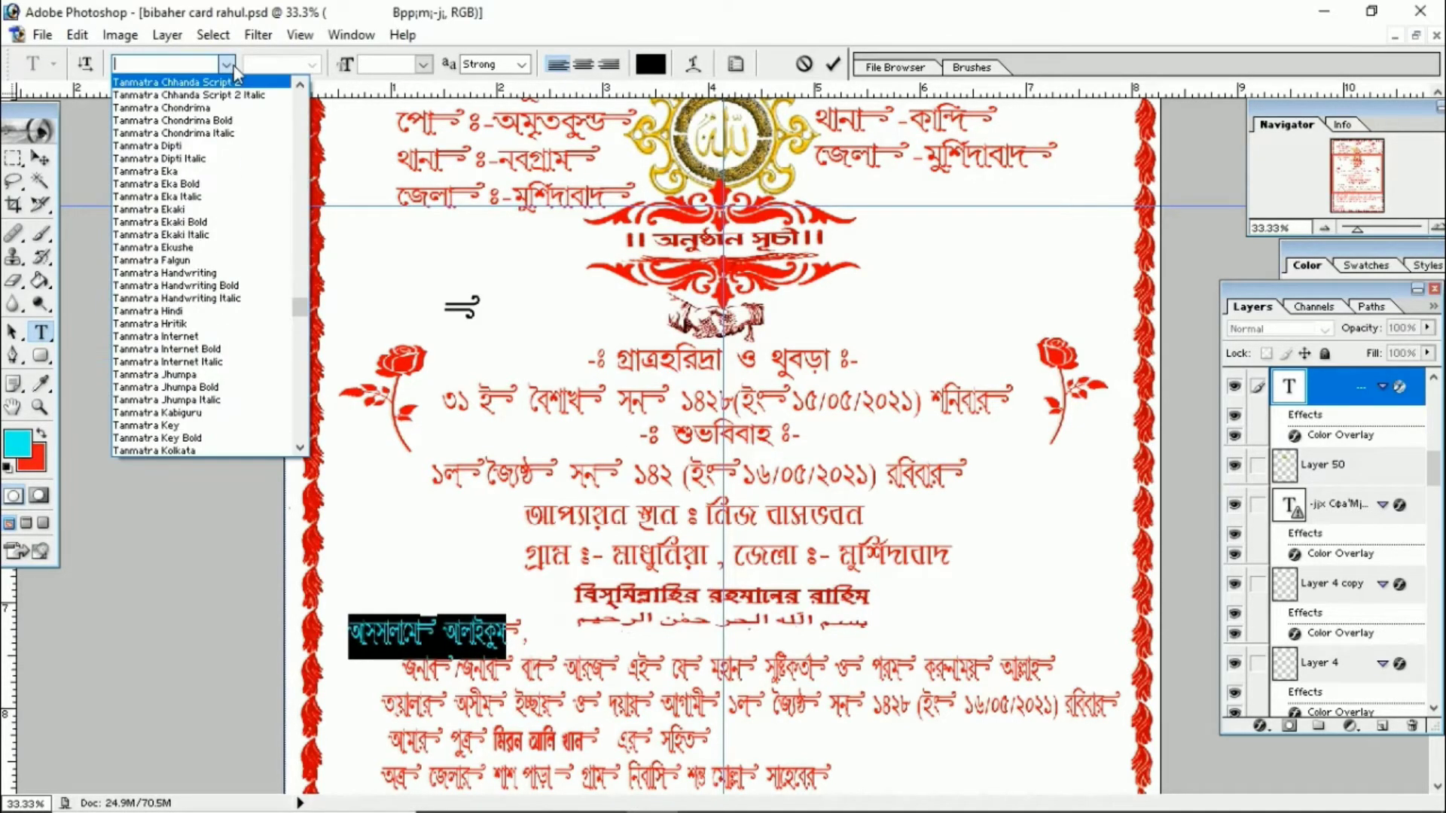
left_click(216, 83)
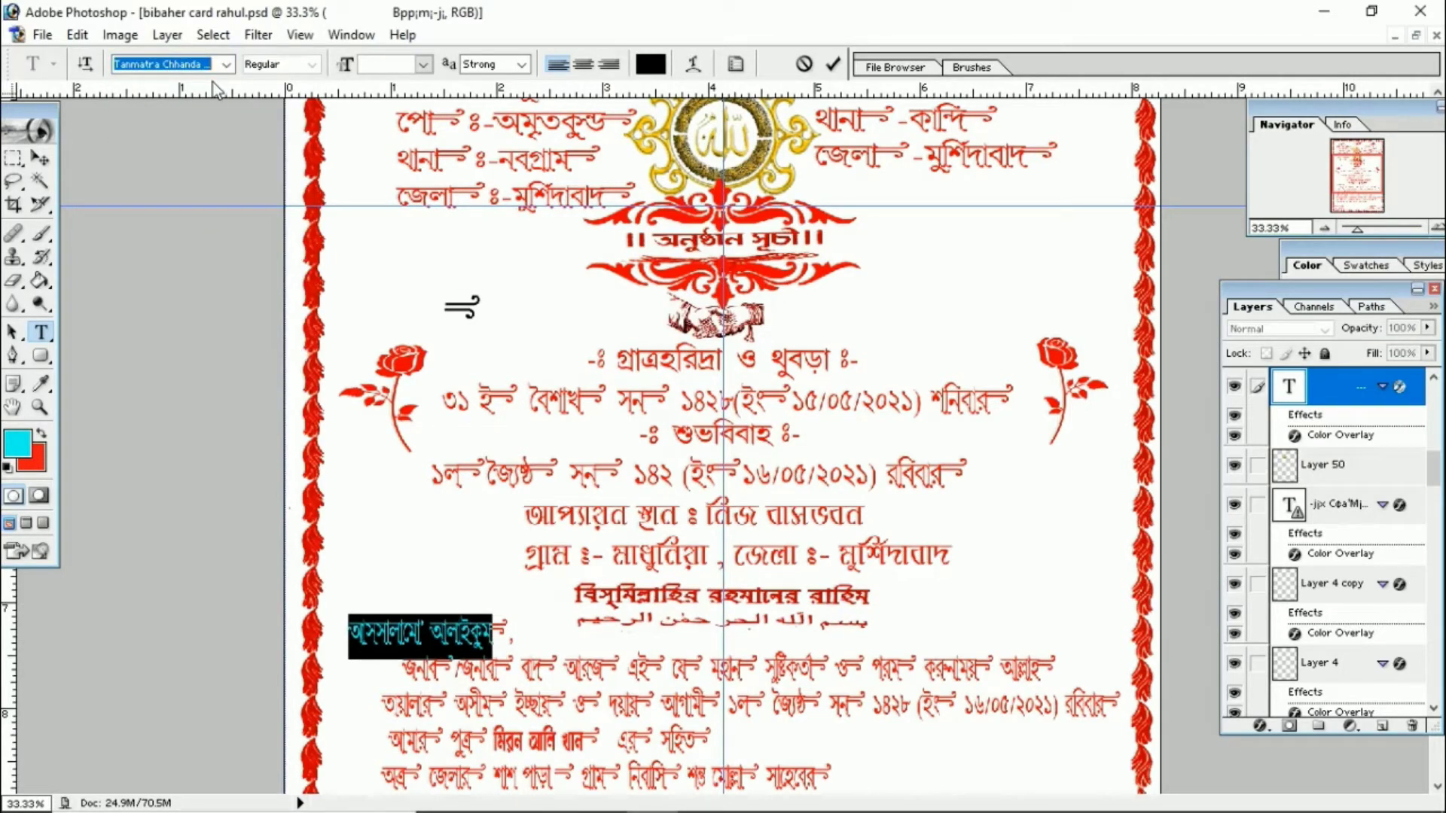
key("Down")
key("Up")
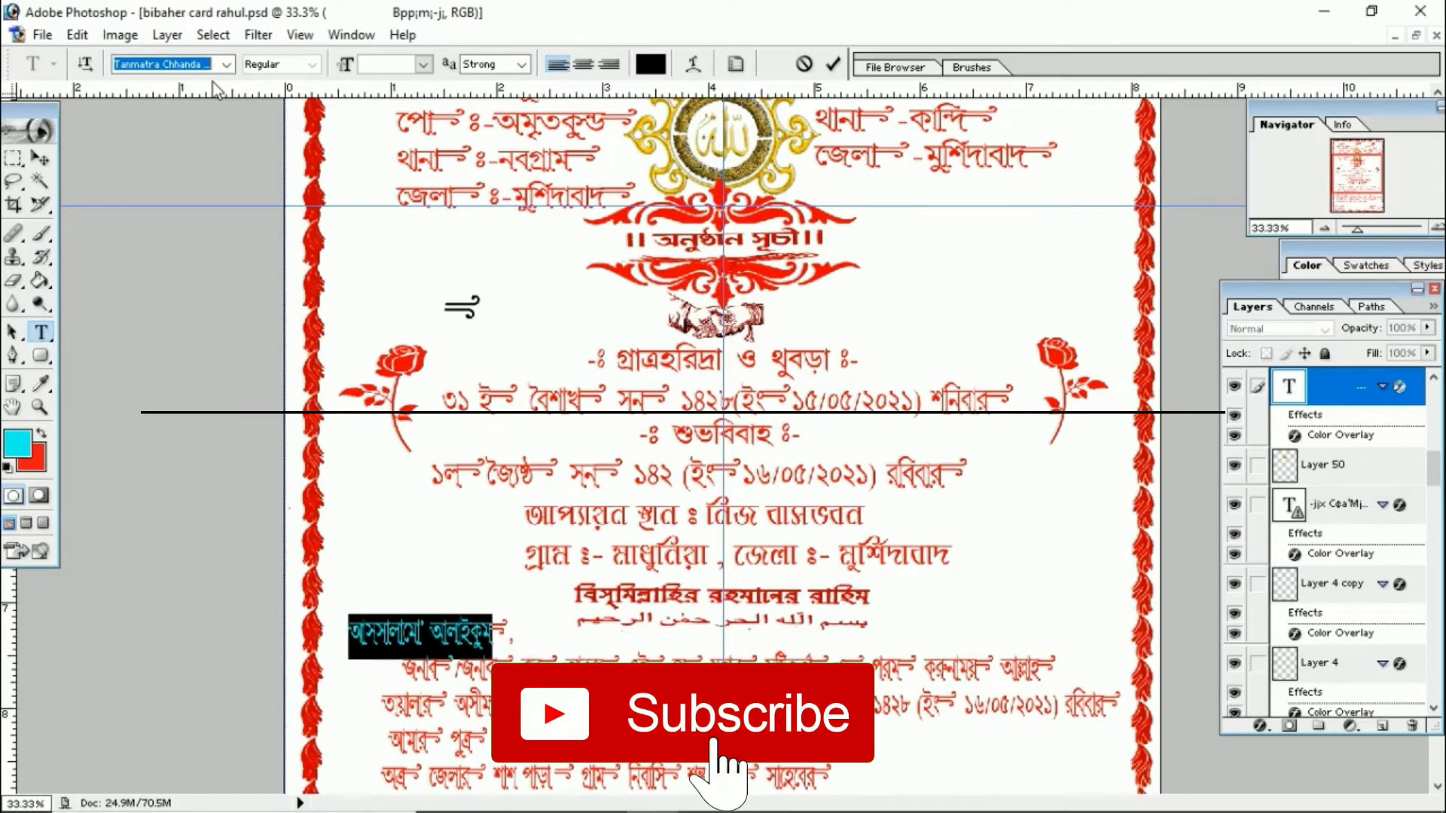
left_click(440, 645)
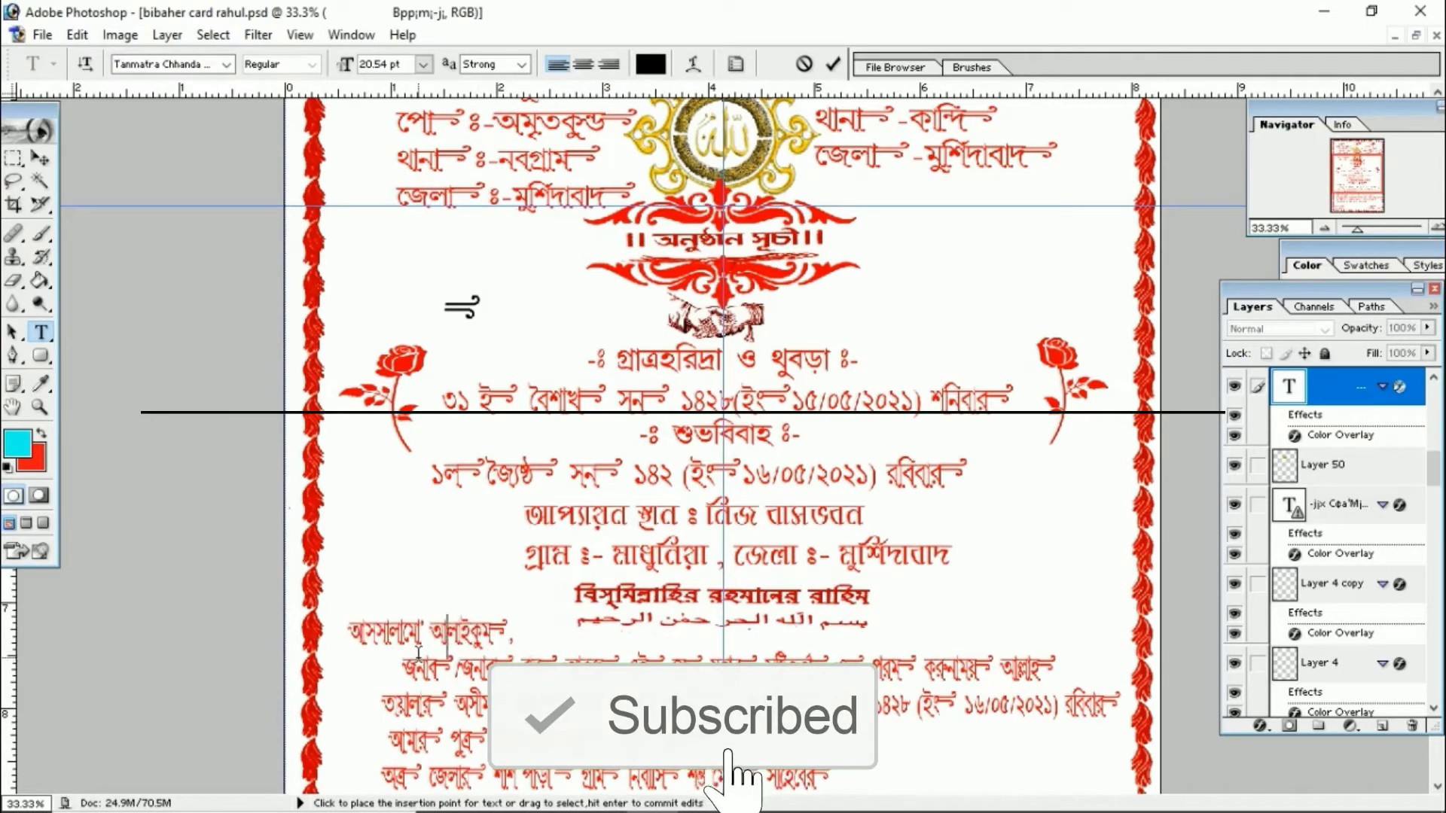
- Examine the invitation paragraph's flourished lettering at 100% magnification
key("ctrl+plus")
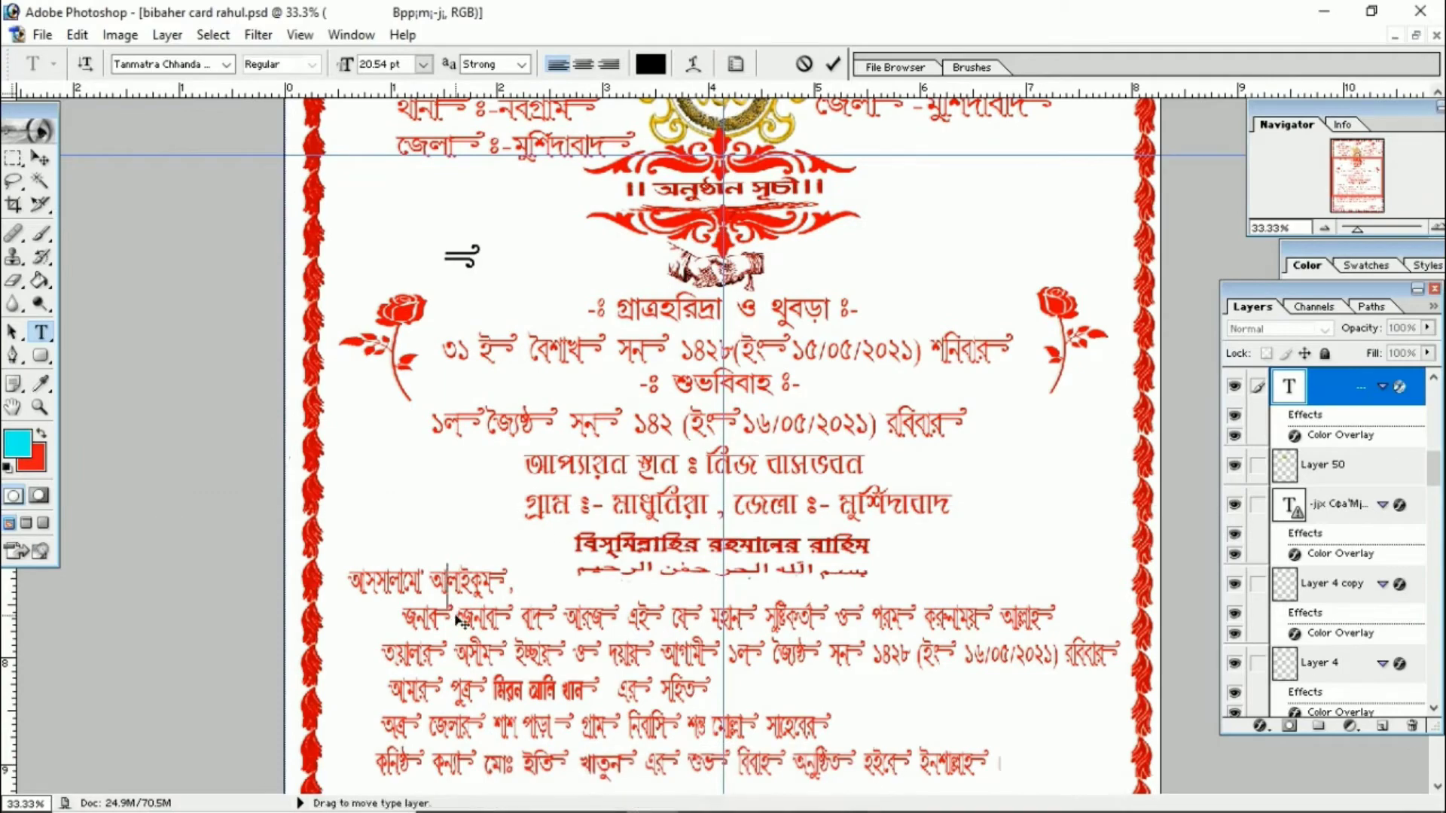
key("ctrl+plus")
key("ctrl+plus")
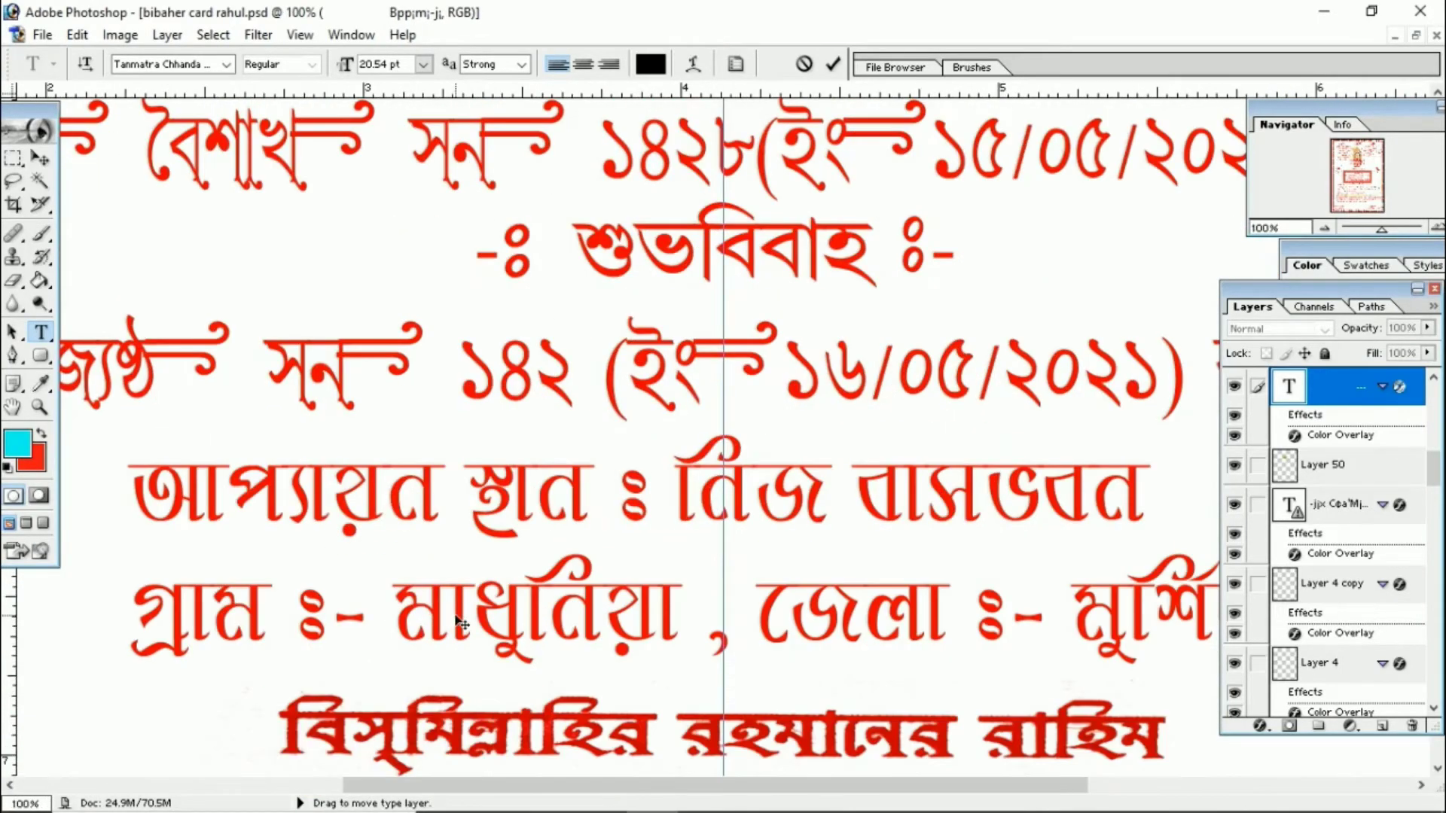
scroll(459, 623, "down", 5)
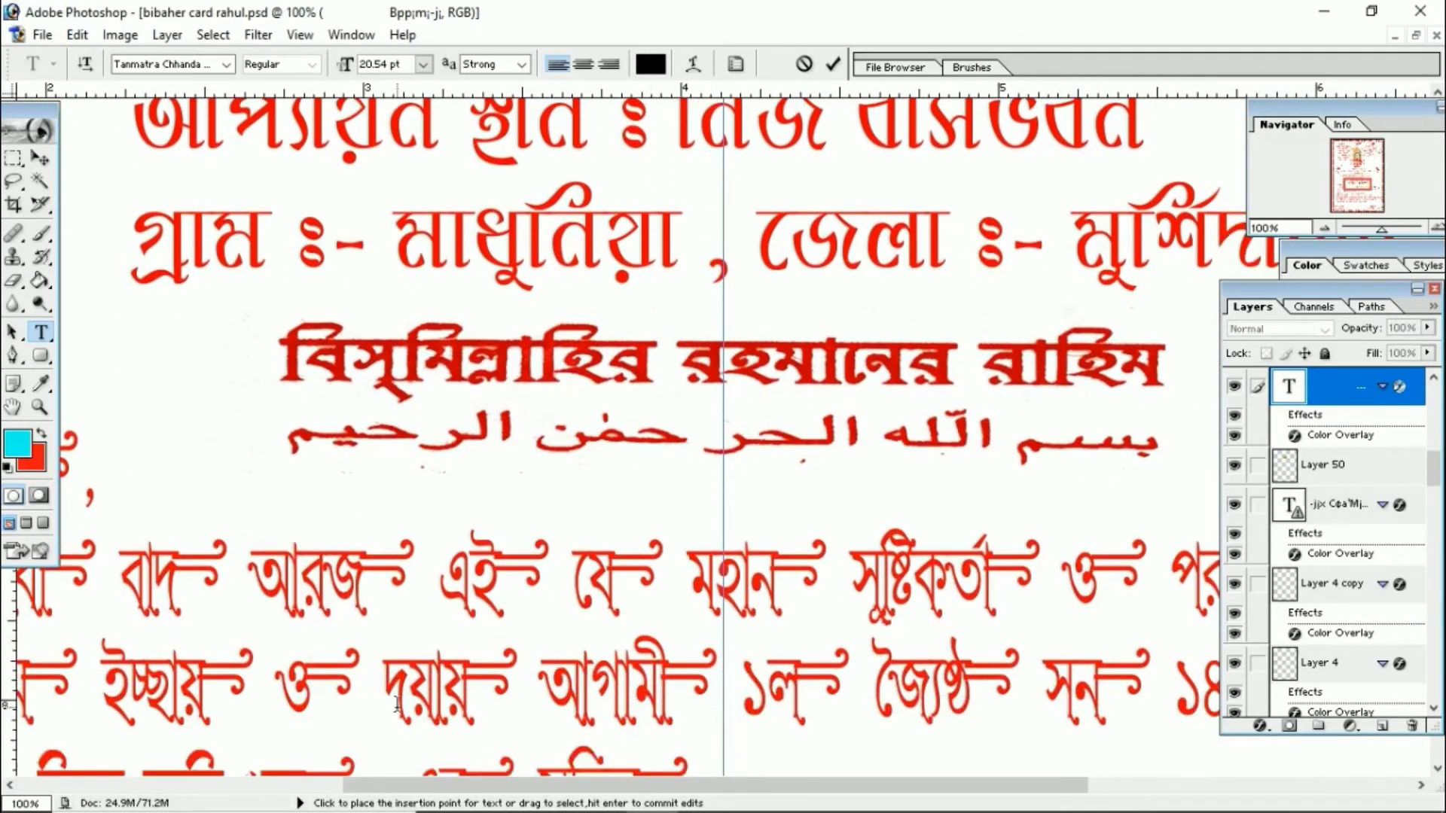
scroll(397, 704, "down", 2)
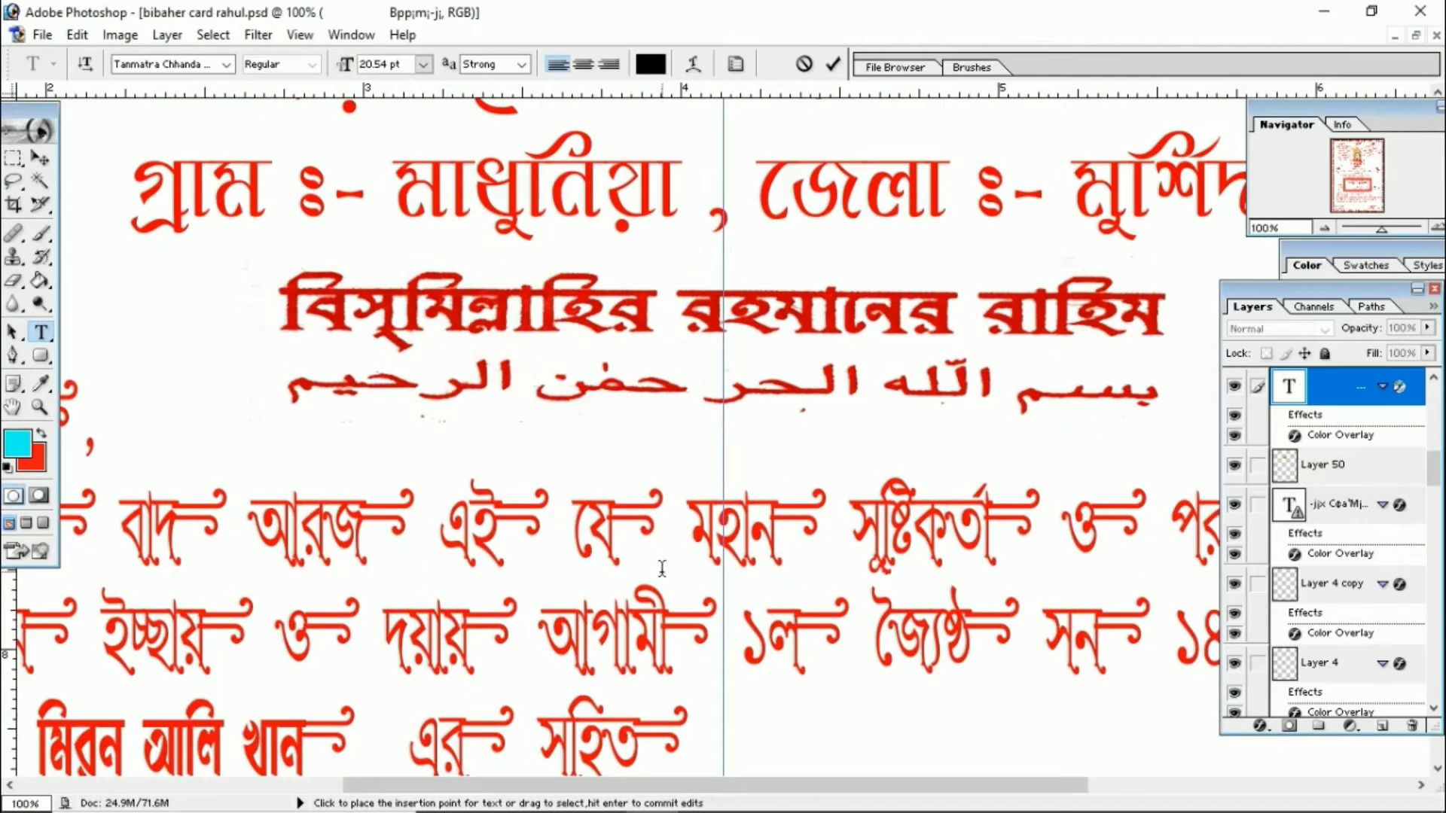
- Insert a space between the word এই and its flourish in the paragraph's first full line, and commit the text edit
triple_click(522, 516)
left_click(546, 516)
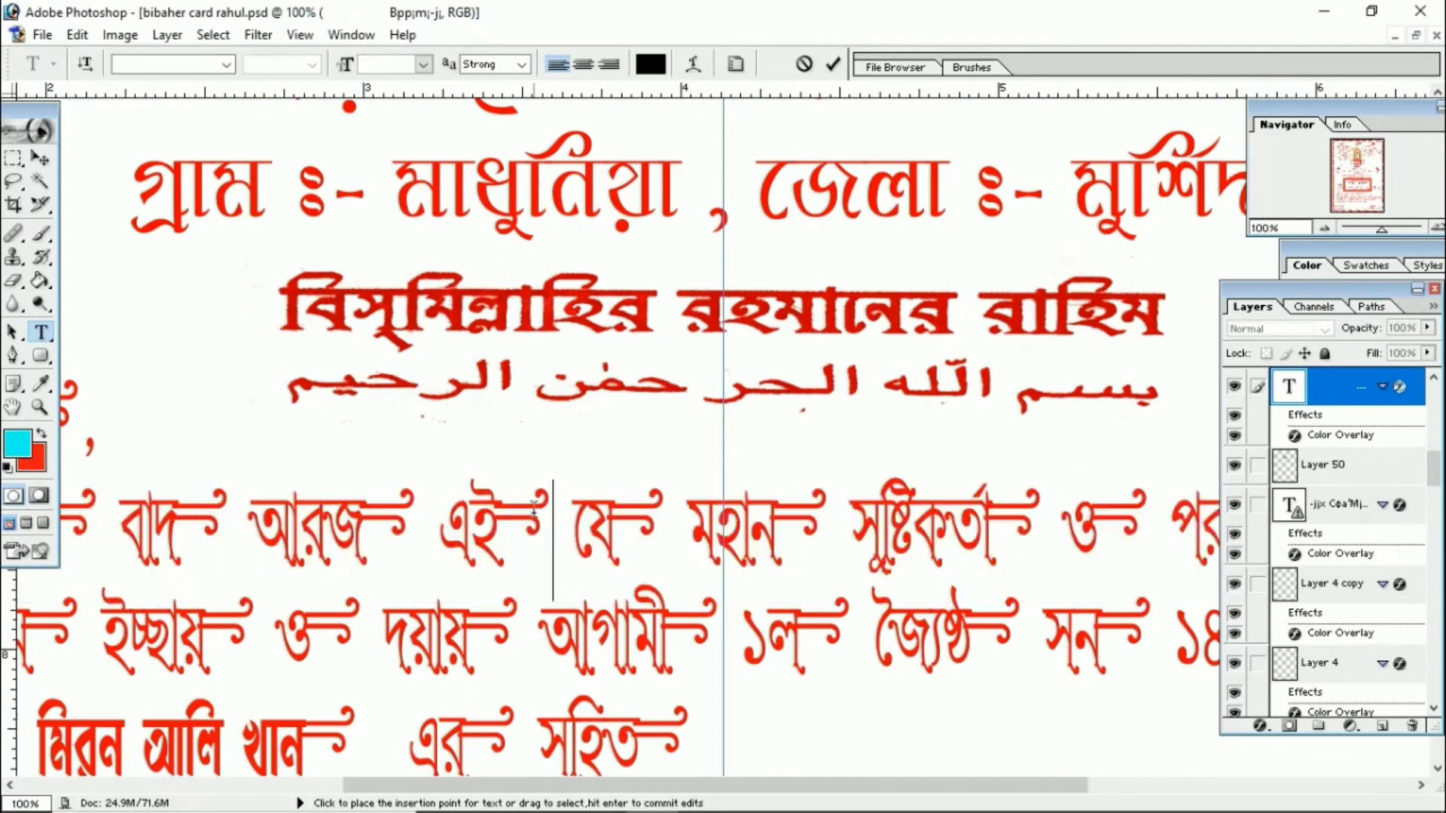
left_click(519, 513)
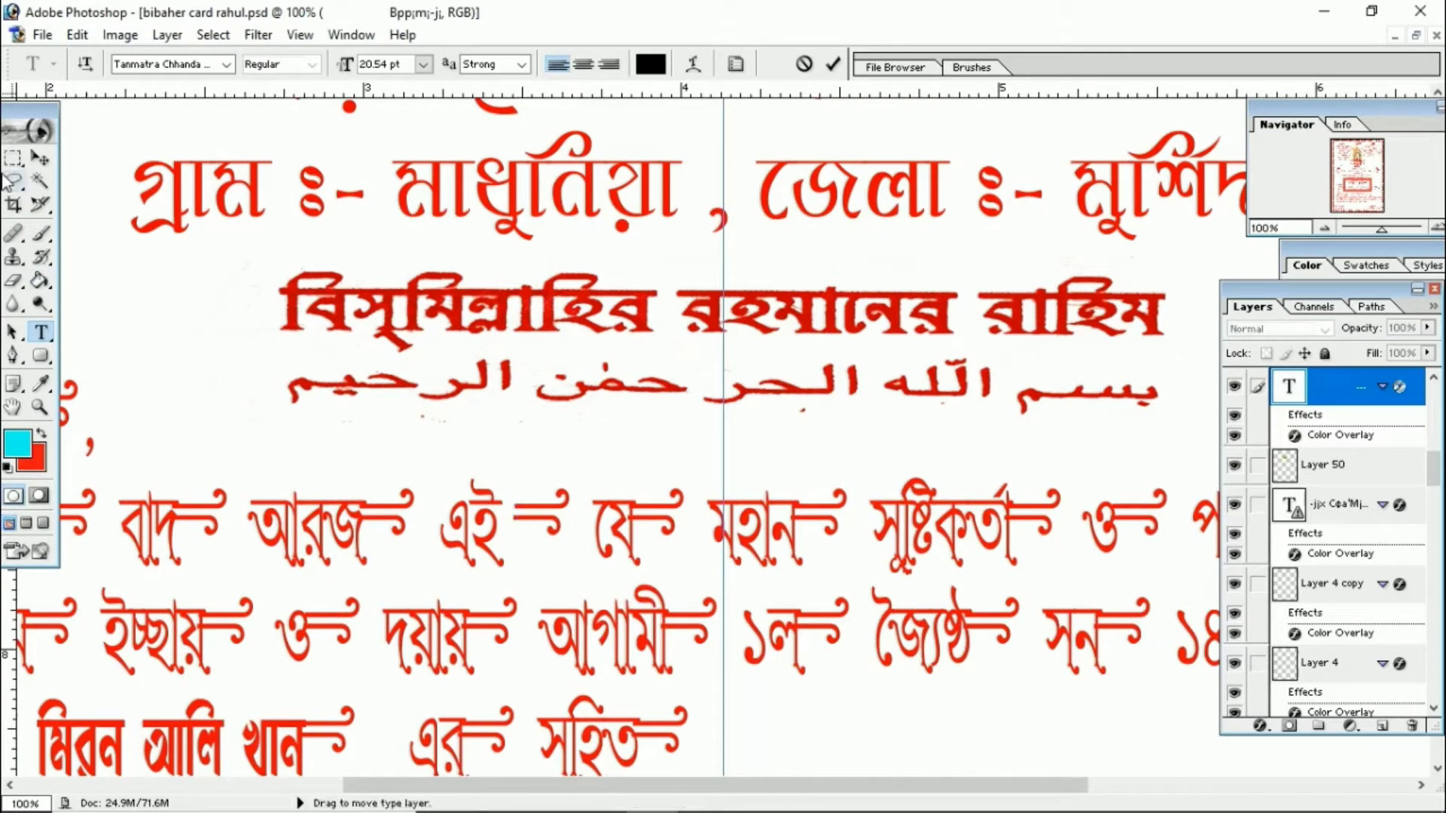
left_click(40, 158)
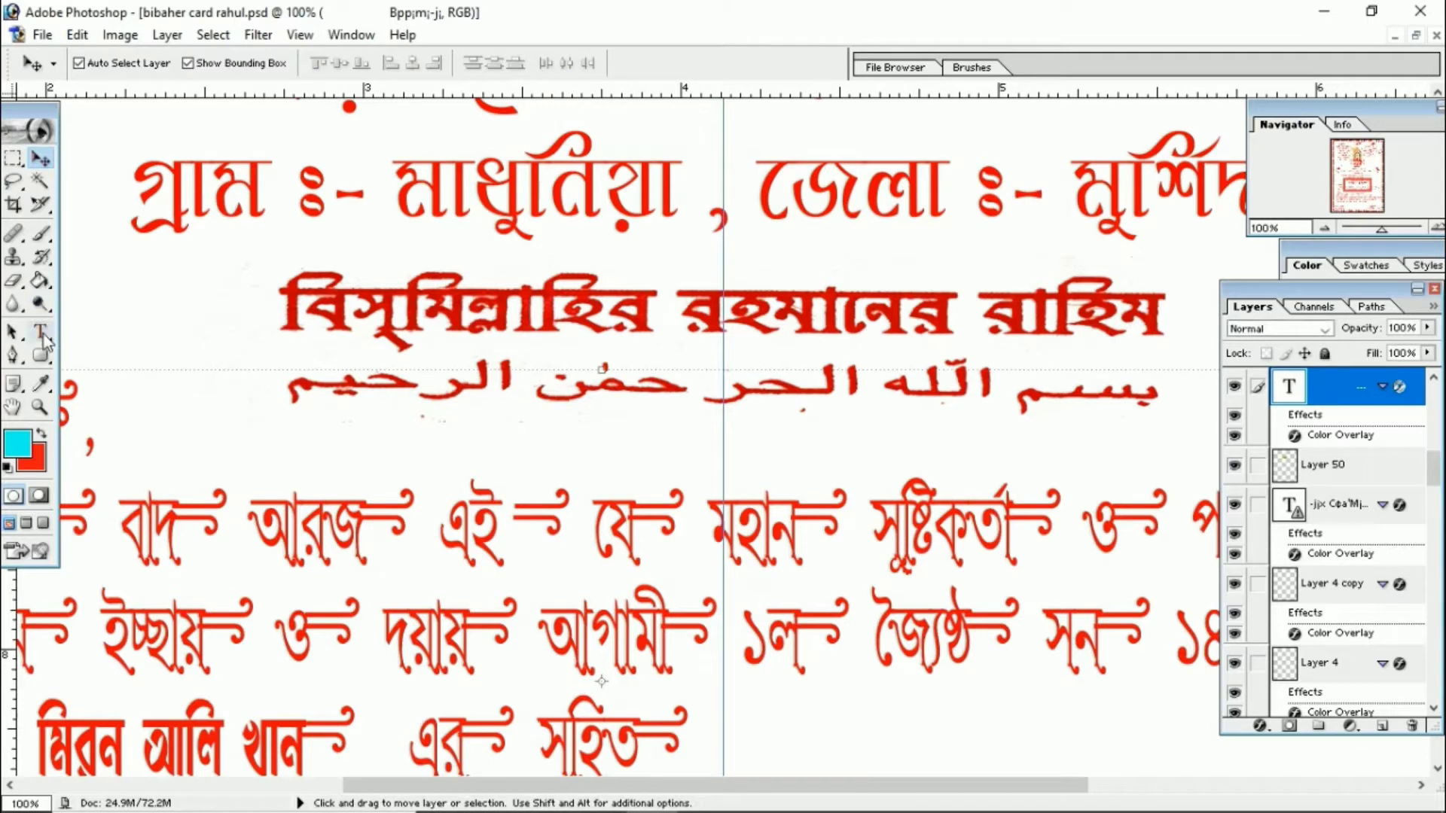
- Reopen the invitation paragraph for editing at the word এই and browse the available fonts, including the Tanmatra families
left_click(41, 331)
left_click(470, 533)
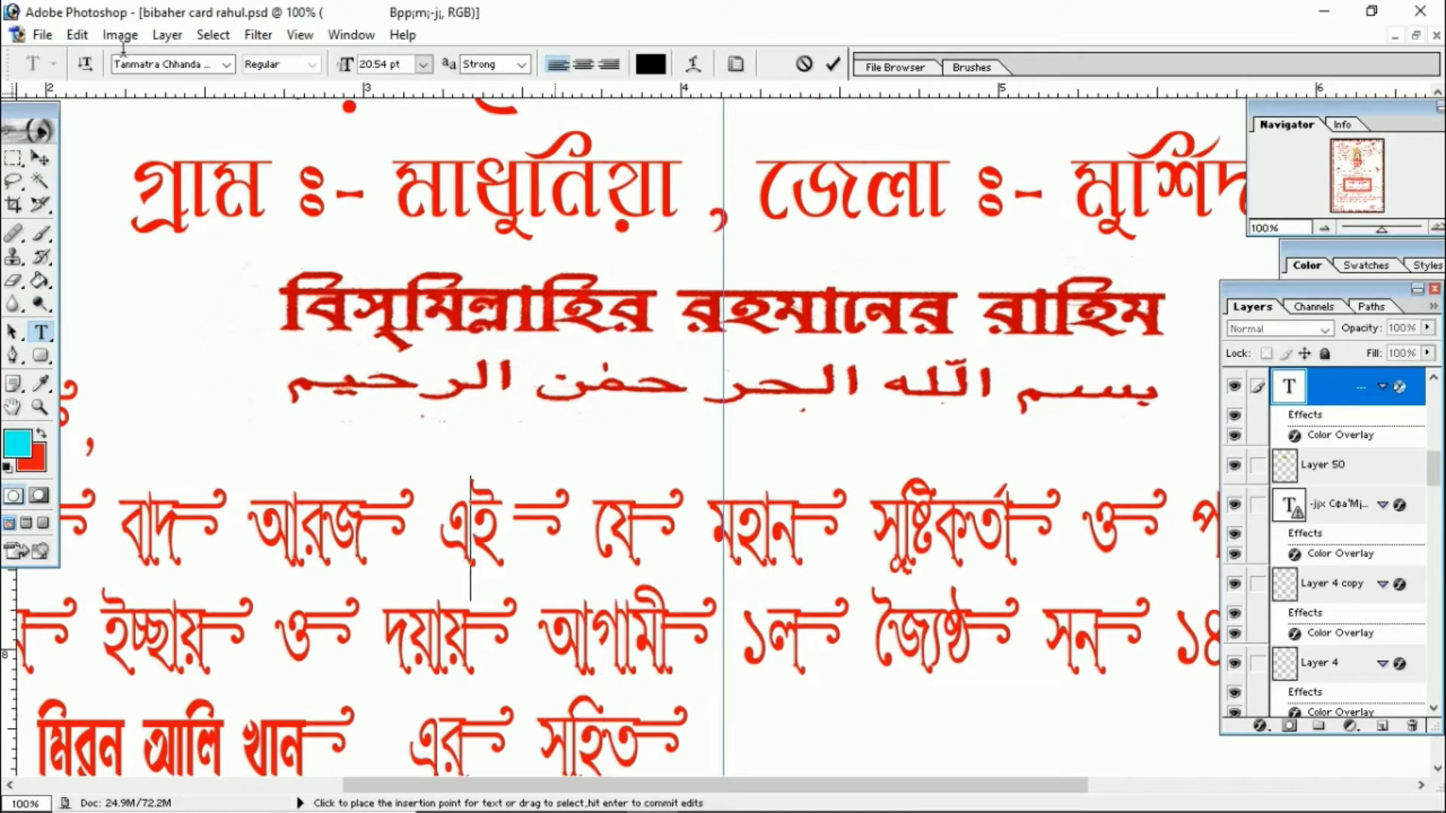
left_click(188, 64)
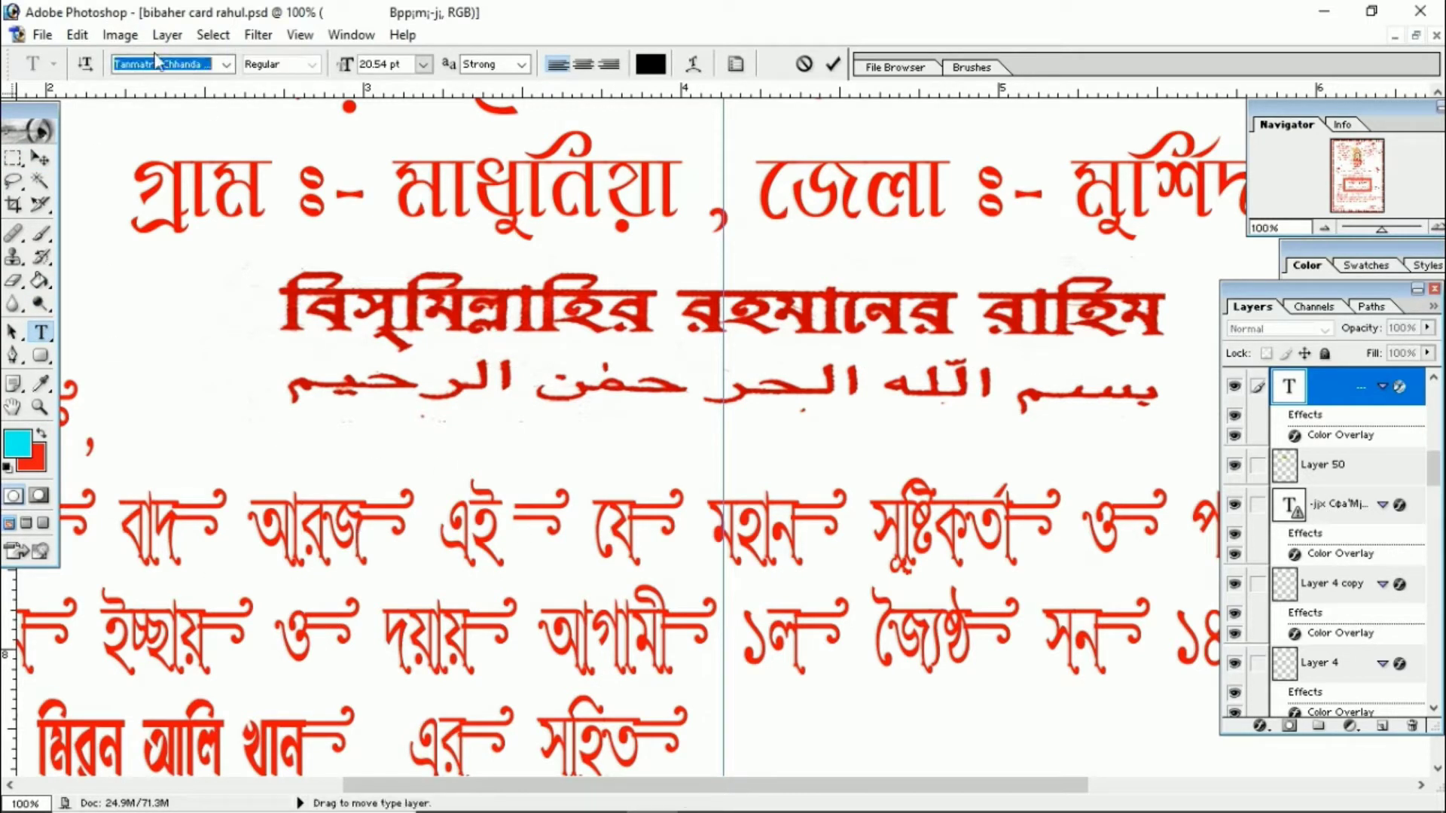
left_click(223, 68)
scroll(305, 286, "up", 3)
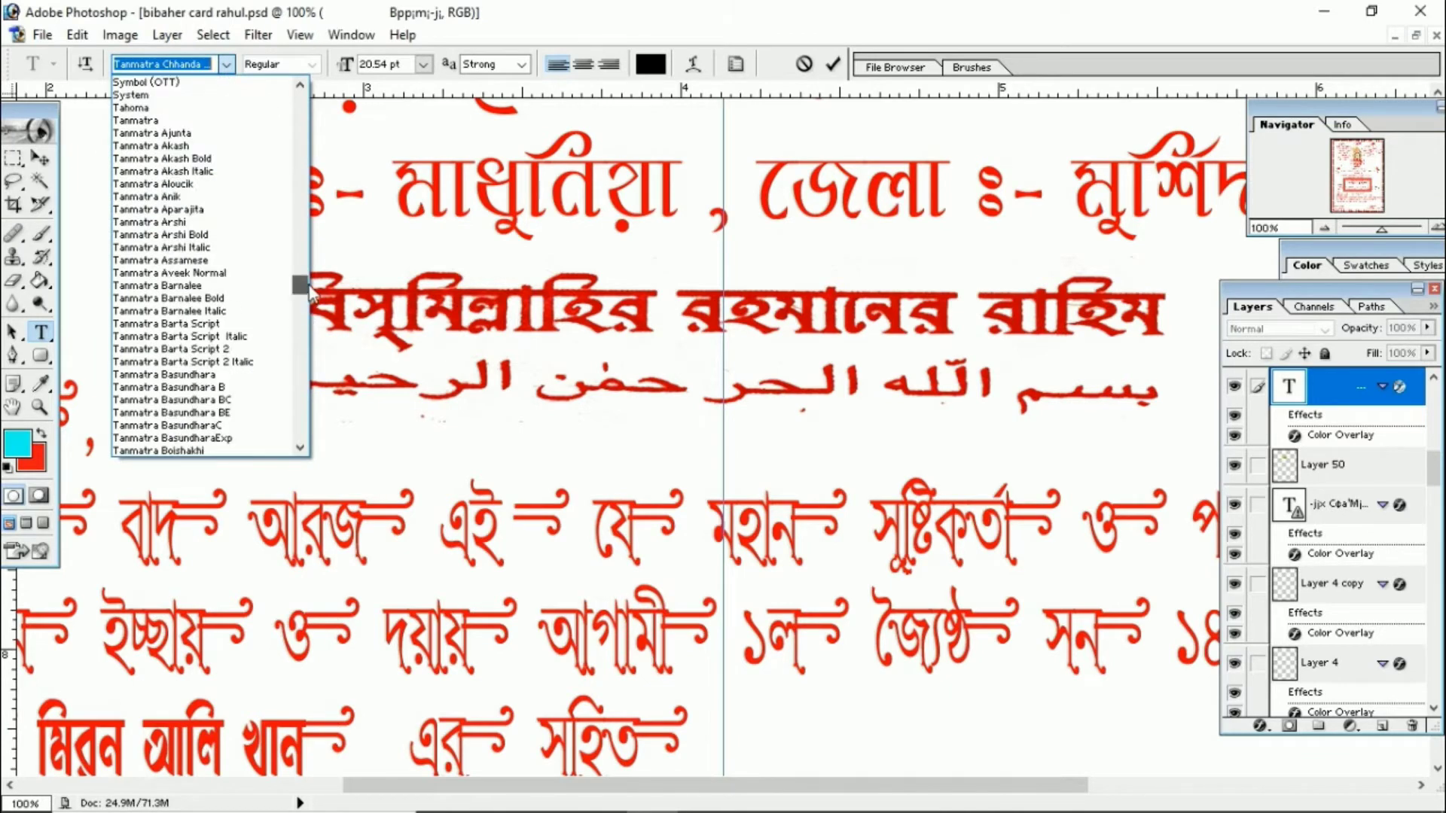
left_click_drag(309, 288, 307, 98)
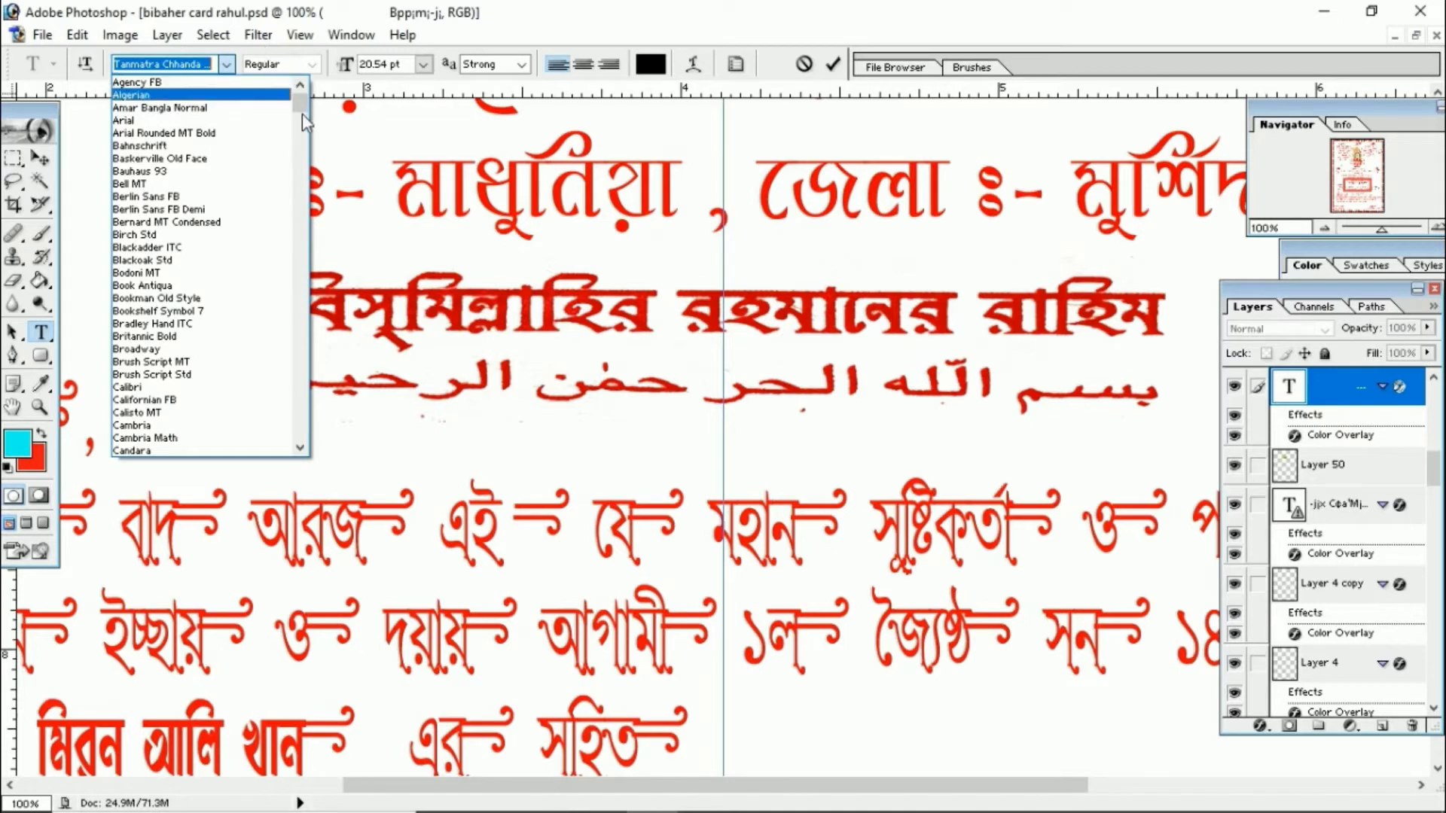
left_click_drag(303, 111, 309, 374)
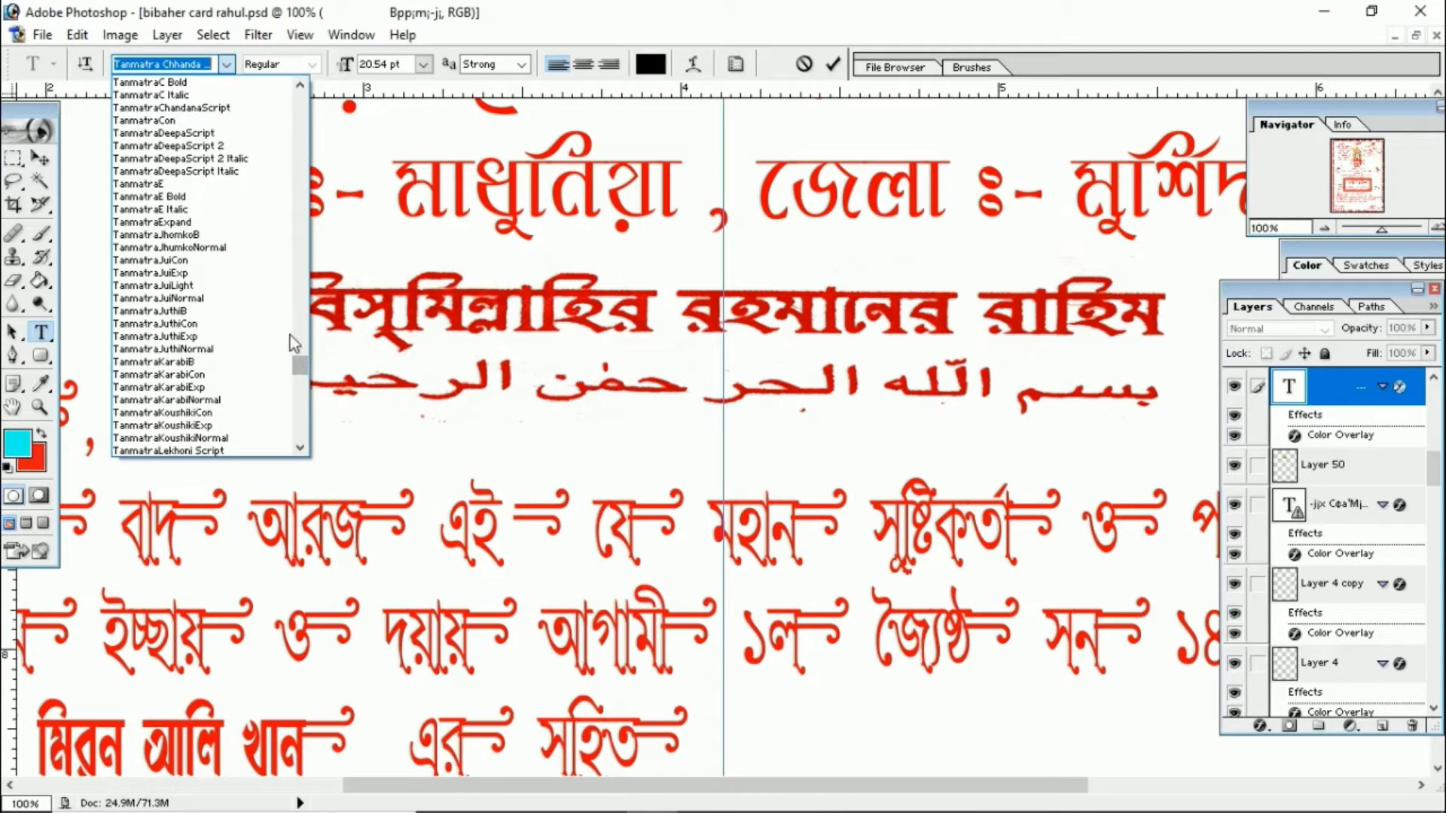
left_click(301, 395)
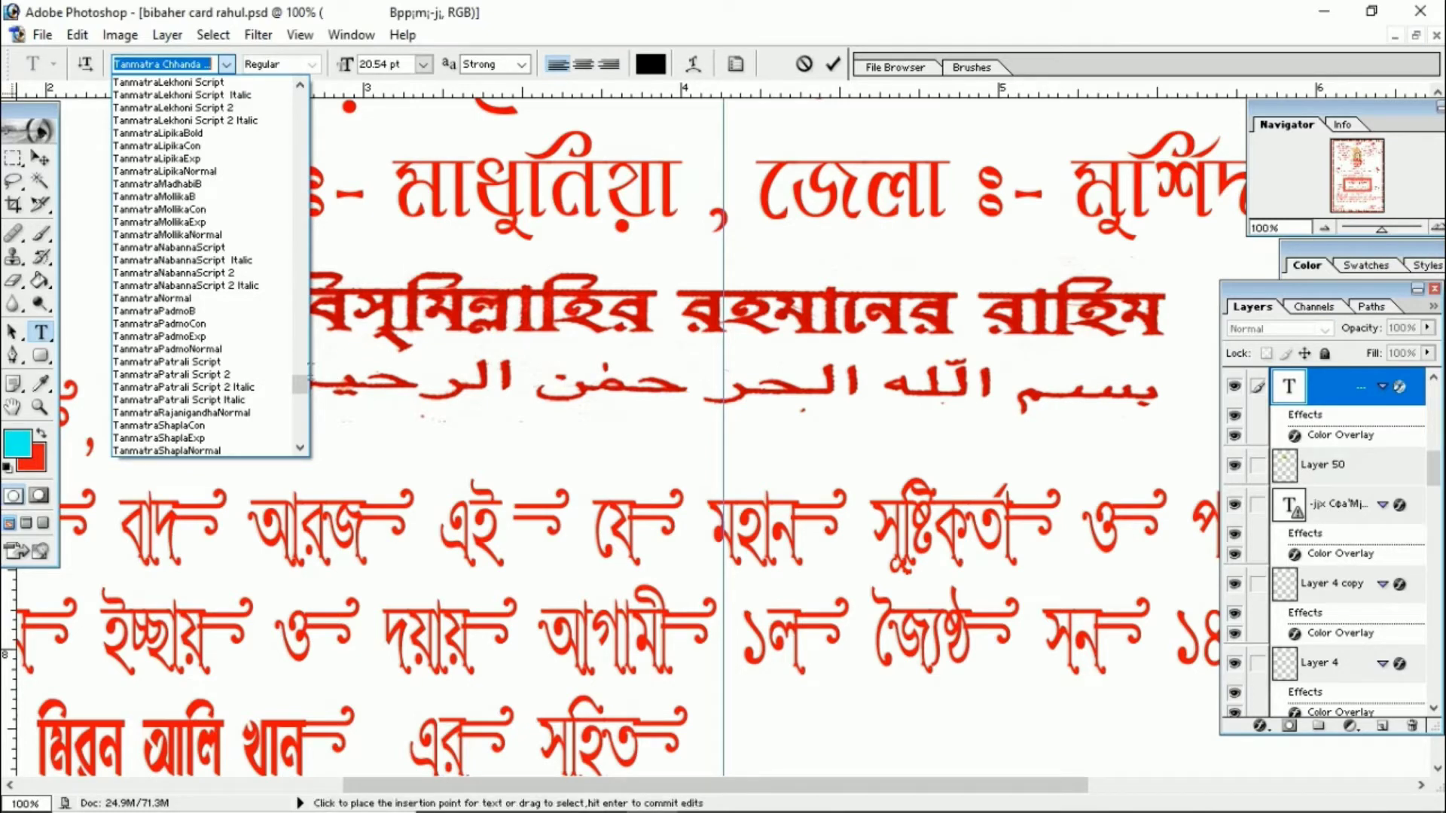
left_click_drag(300, 385, 353, 143)
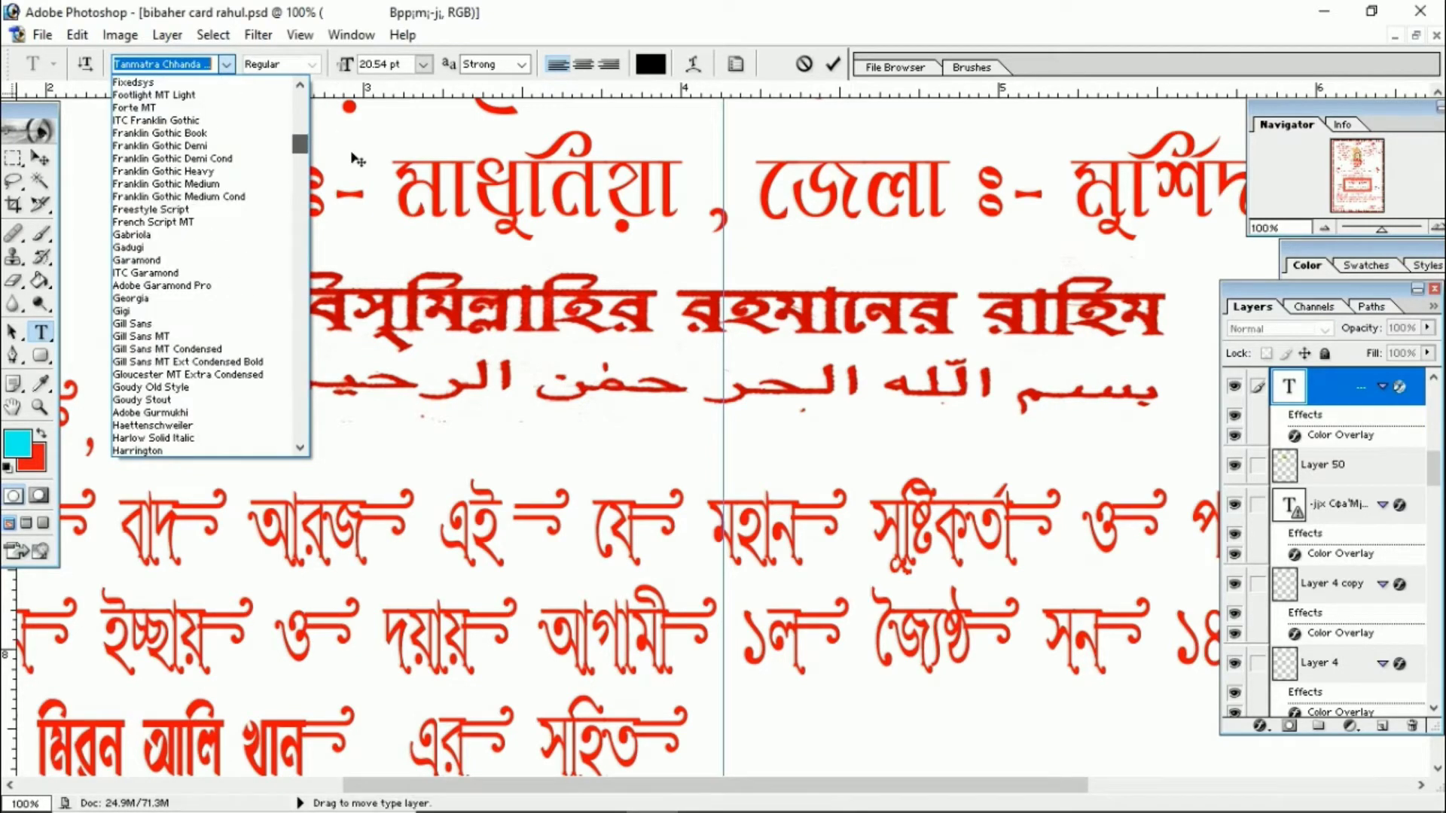
- Check the fonts used by the word আরজ and its trailing flourish in the invitation paragraph
left_click(381, 509)
triple_click(381, 509)
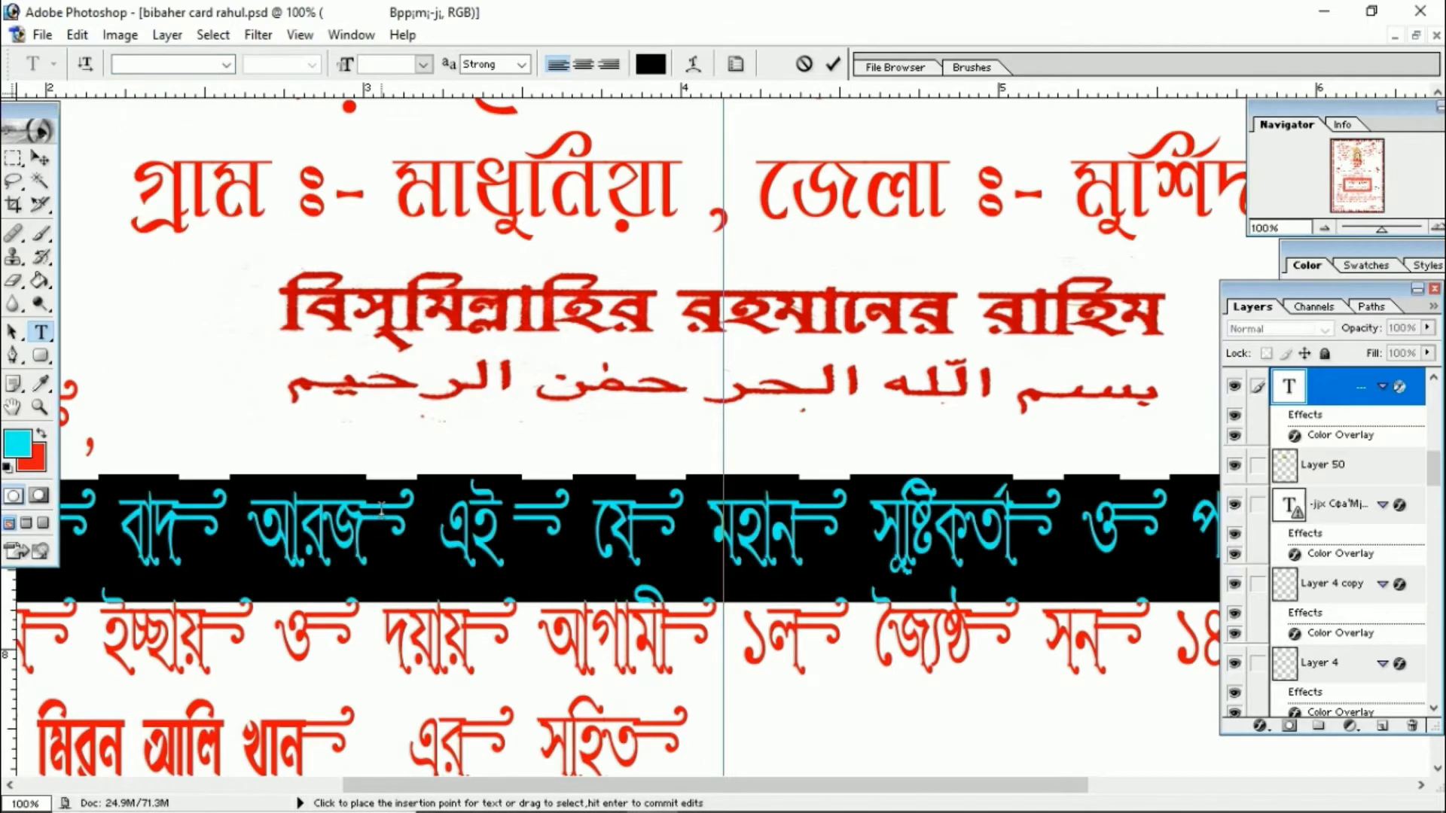
double_click(383, 525)
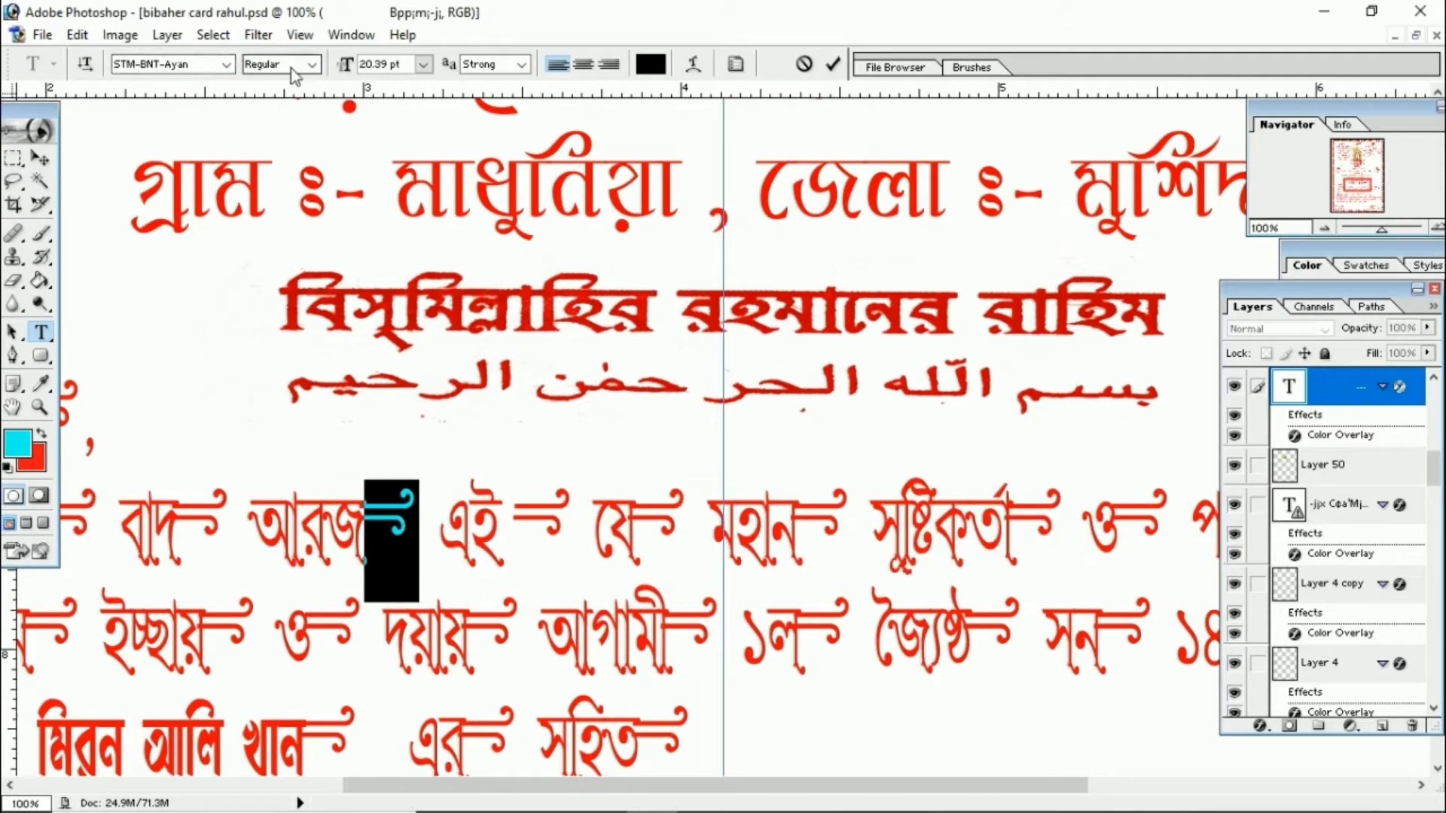
left_click(324, 583)
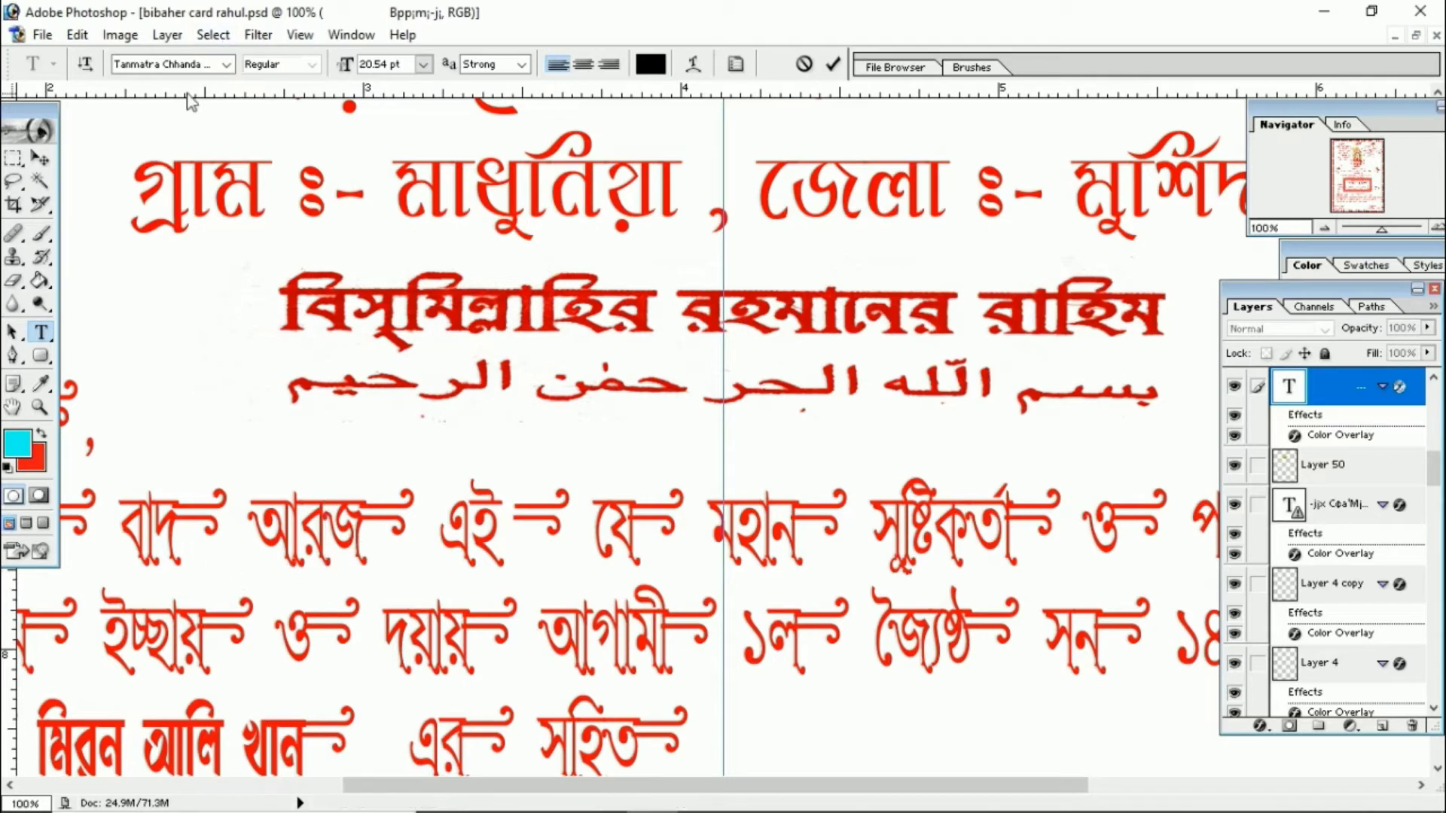
- Restore the Photoshop window to a smaller size without quitting, and close the BIBAHER CARD folder window
double_click(979, 2)
left_click(1137, 198)
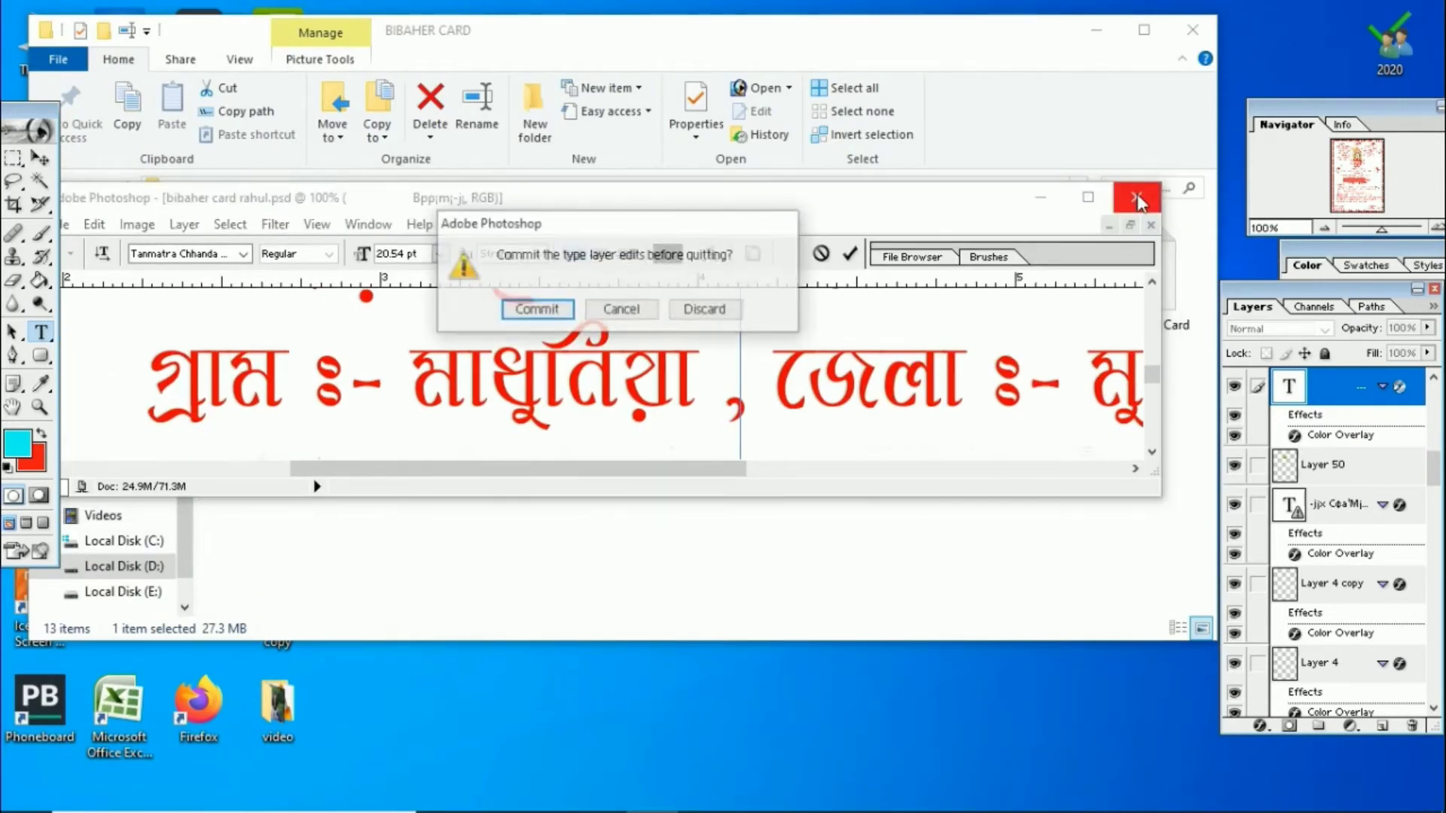
left_click(624, 314)
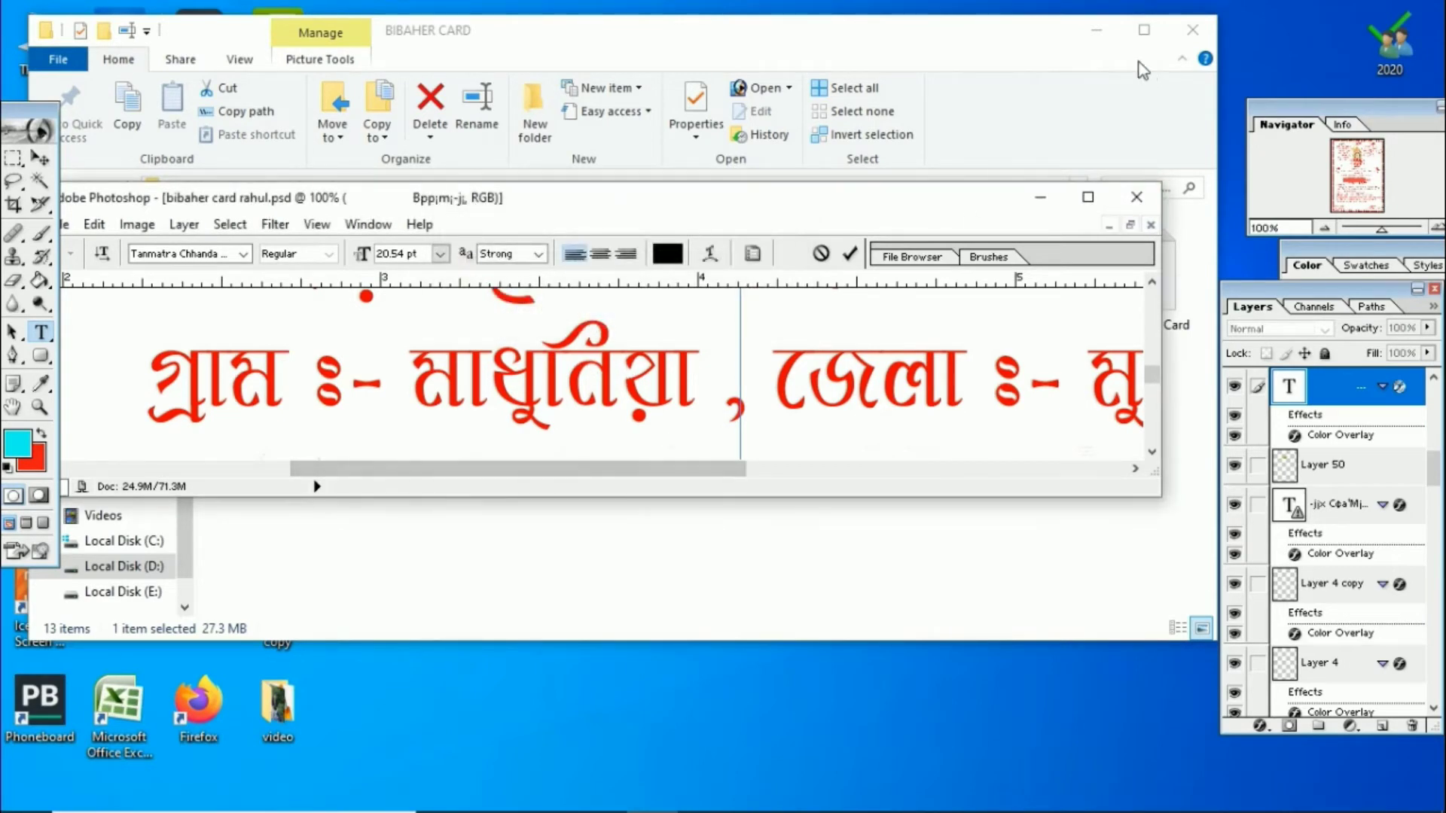
left_click(1191, 34)
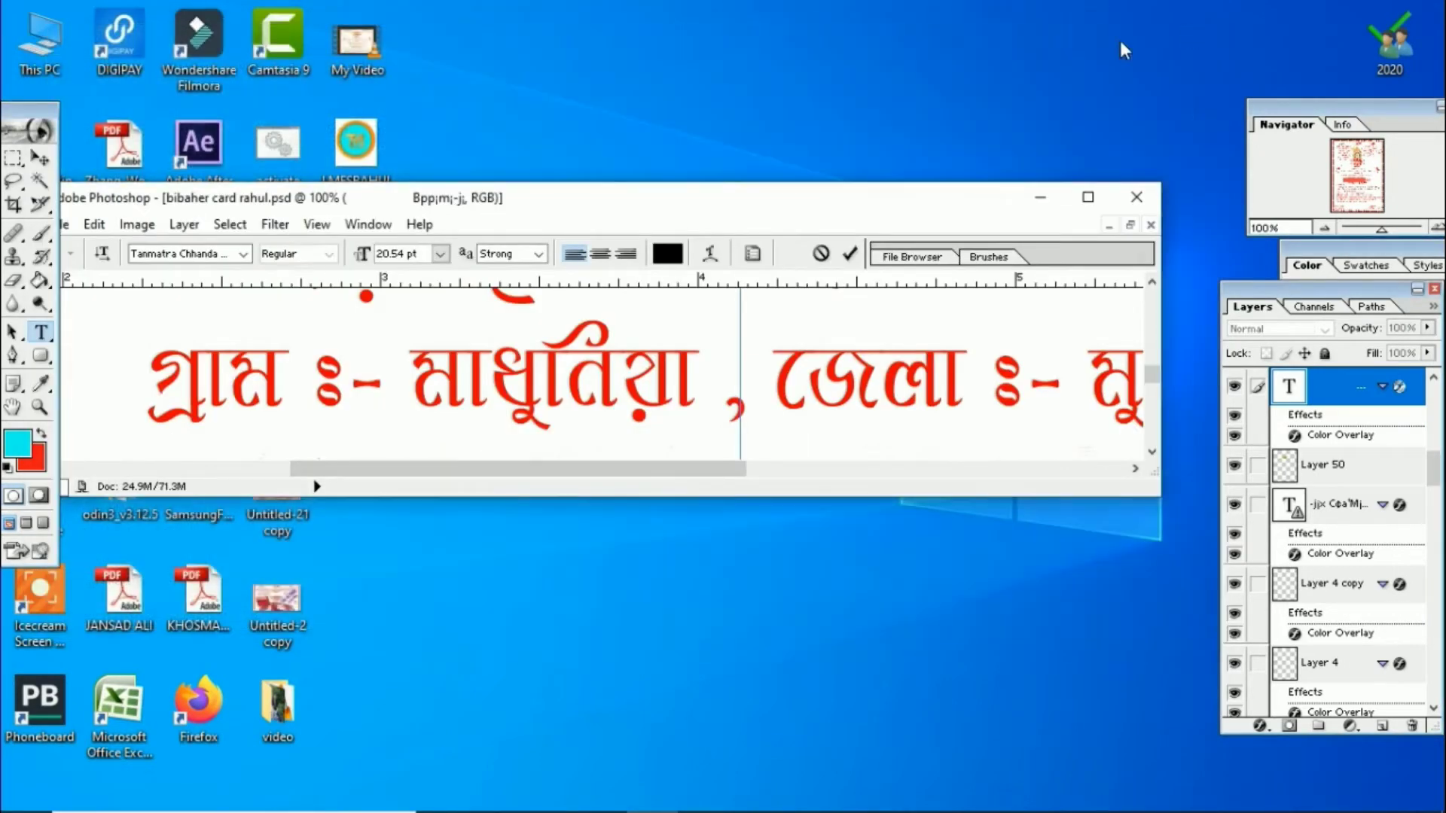
- Open the folder E:\Softwer\New folder\Stm\stm in File Explorer
double_click(65, 42)
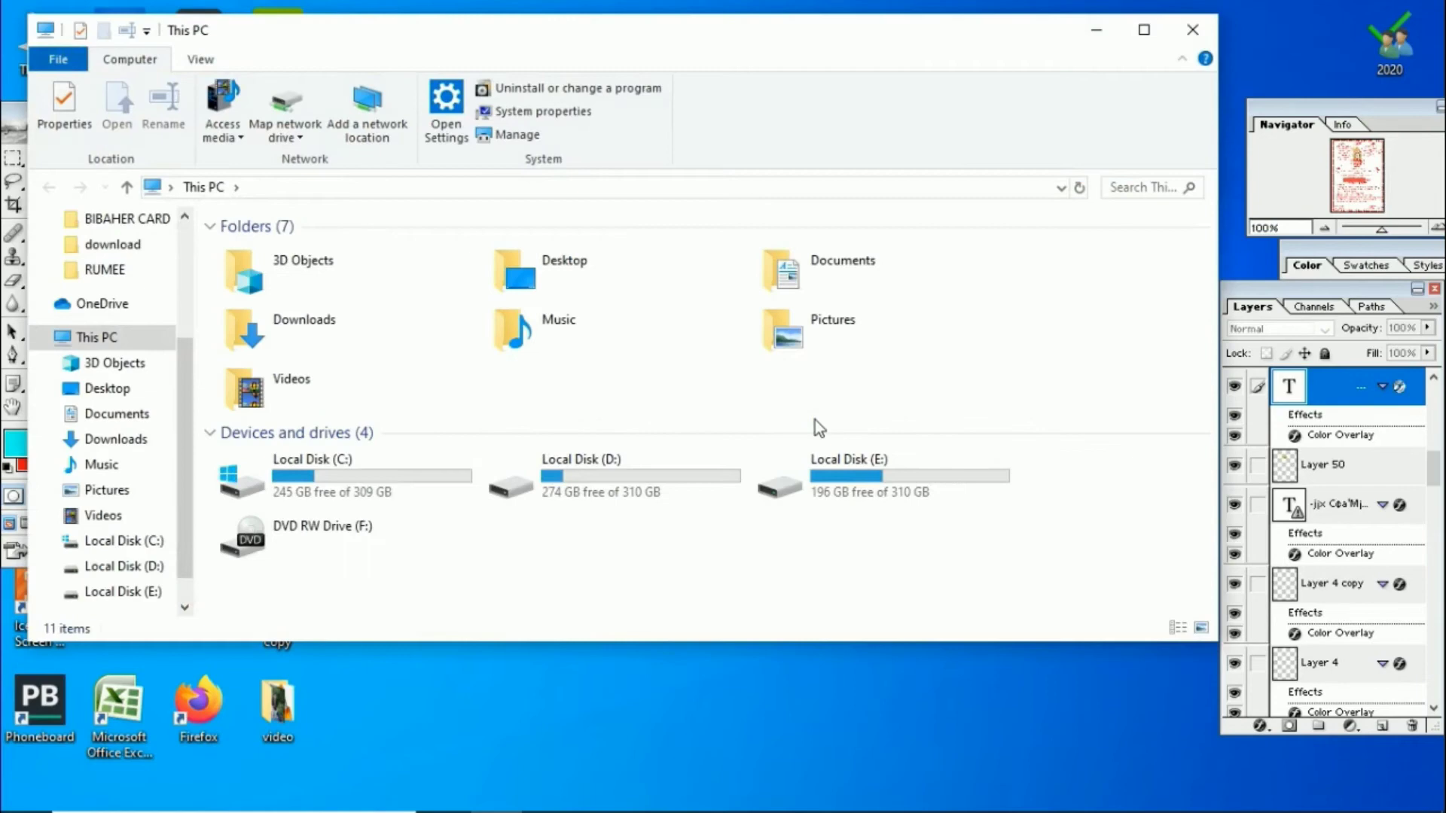
double_click(915, 499)
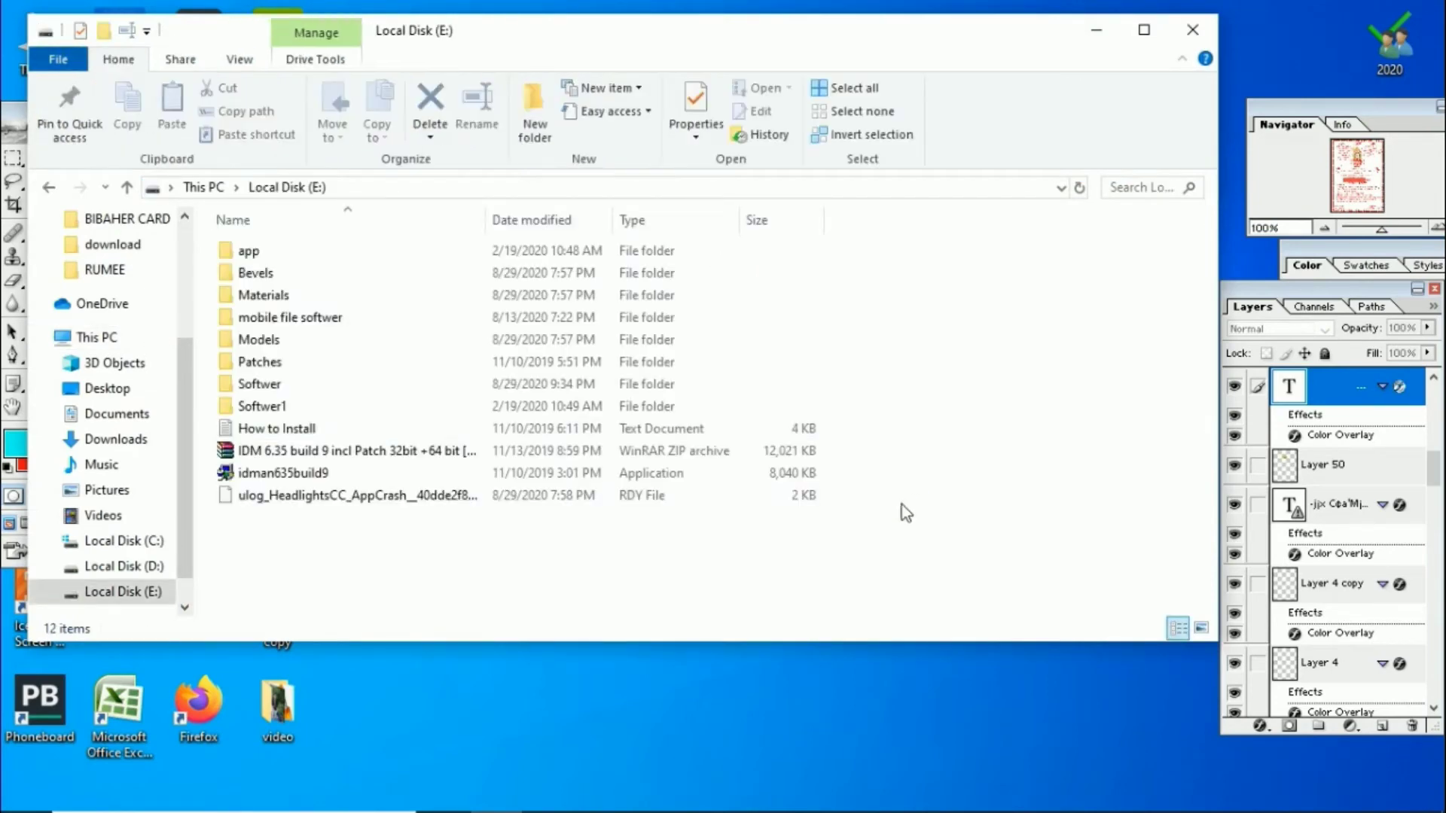
double_click(300, 384)
scroll(355, 481, "down", 3)
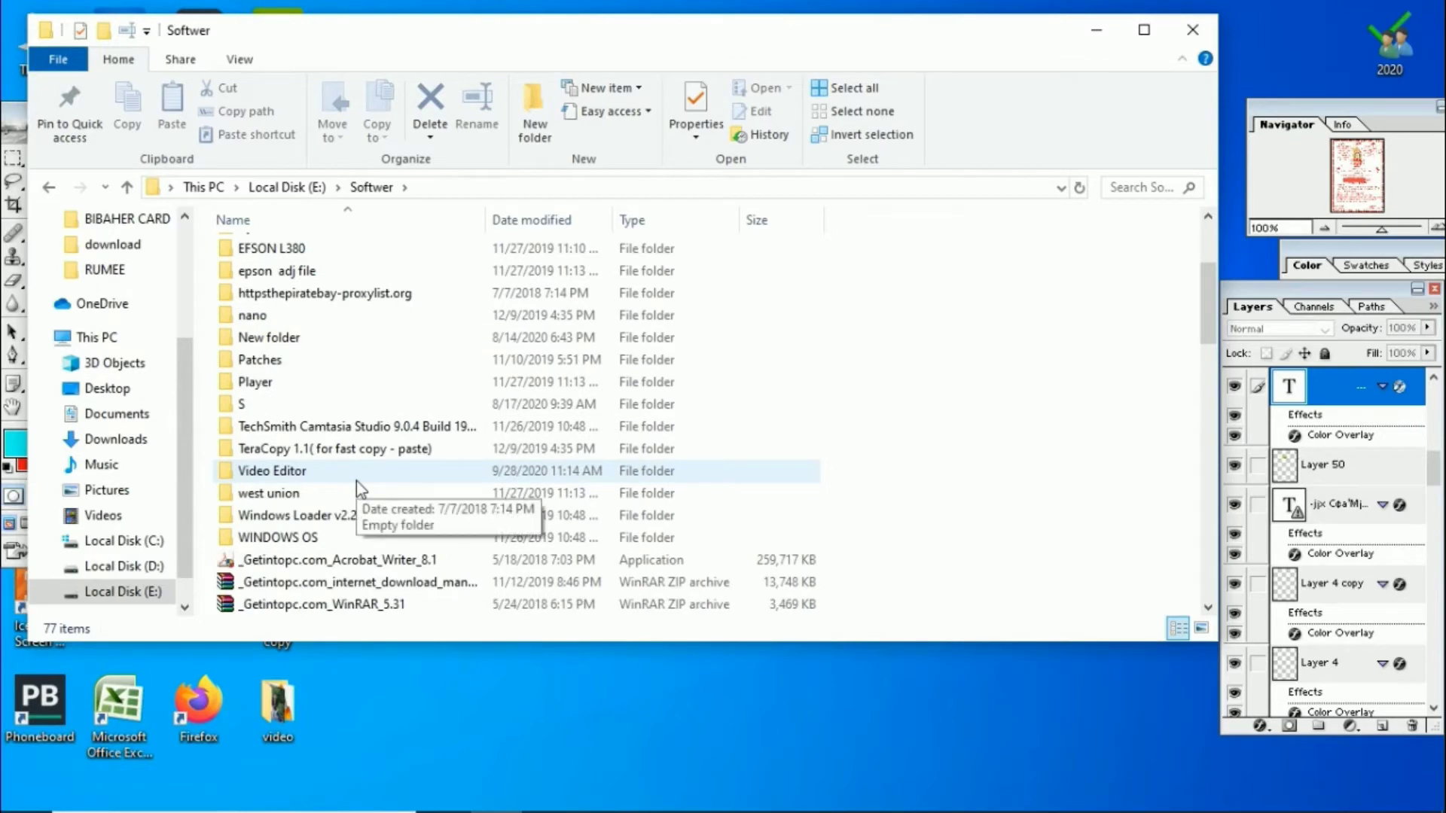
scroll(355, 489, "down", 3)
scroll(361, 485, "up", 4)
scroll(367, 482, "up", 2)
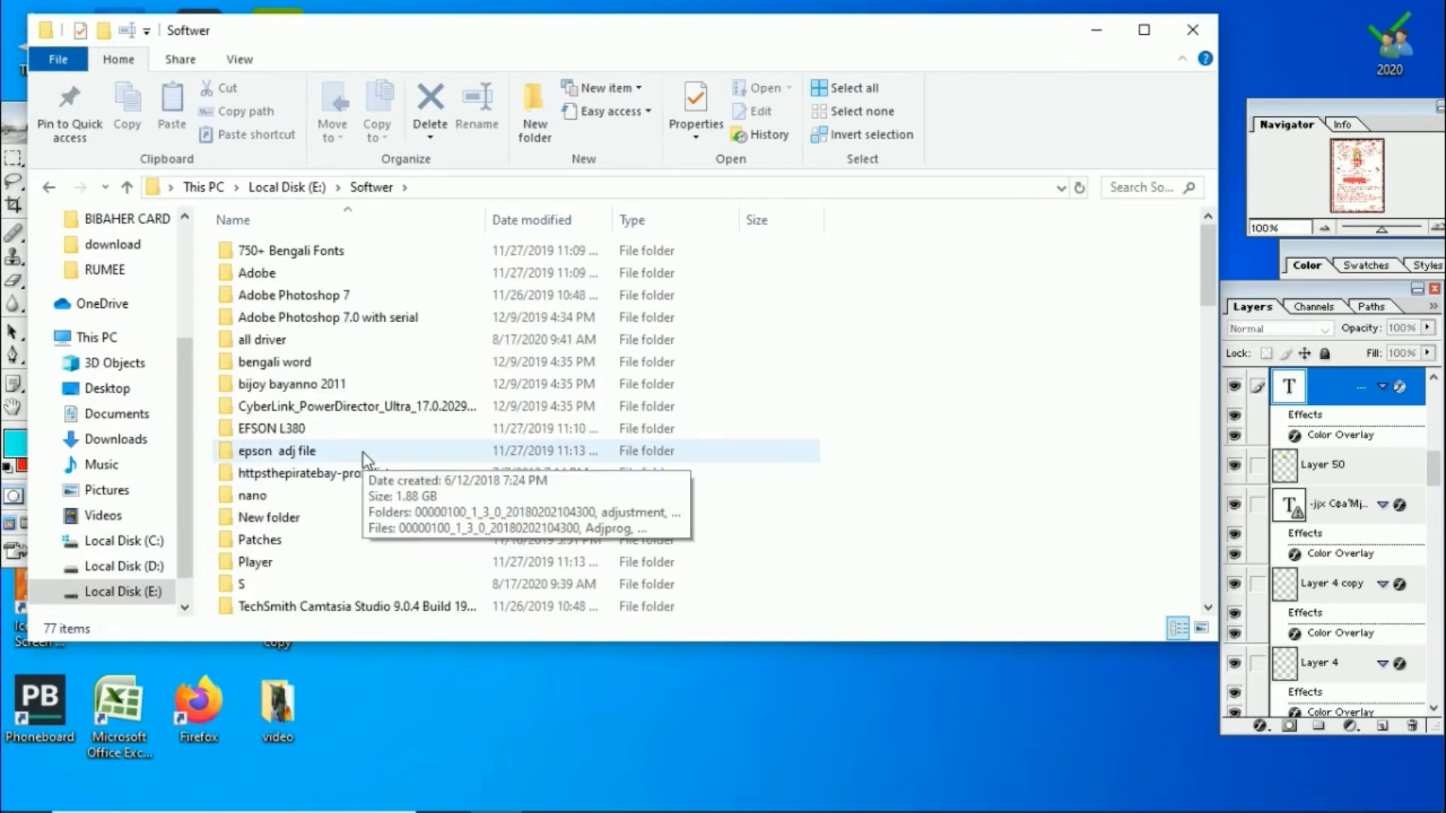
left_click(338, 527)
double_click(338, 519)
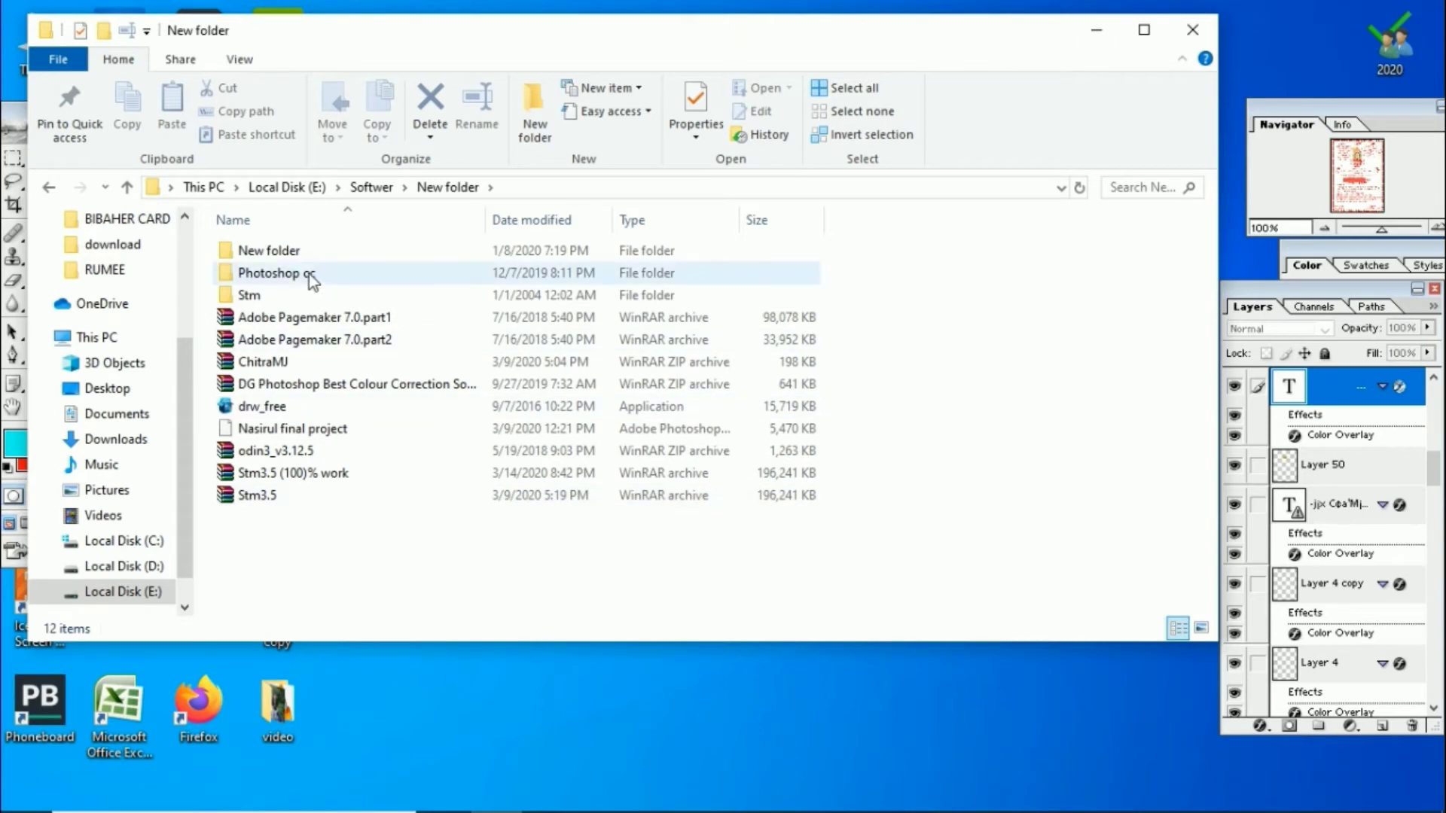
double_click(274, 298)
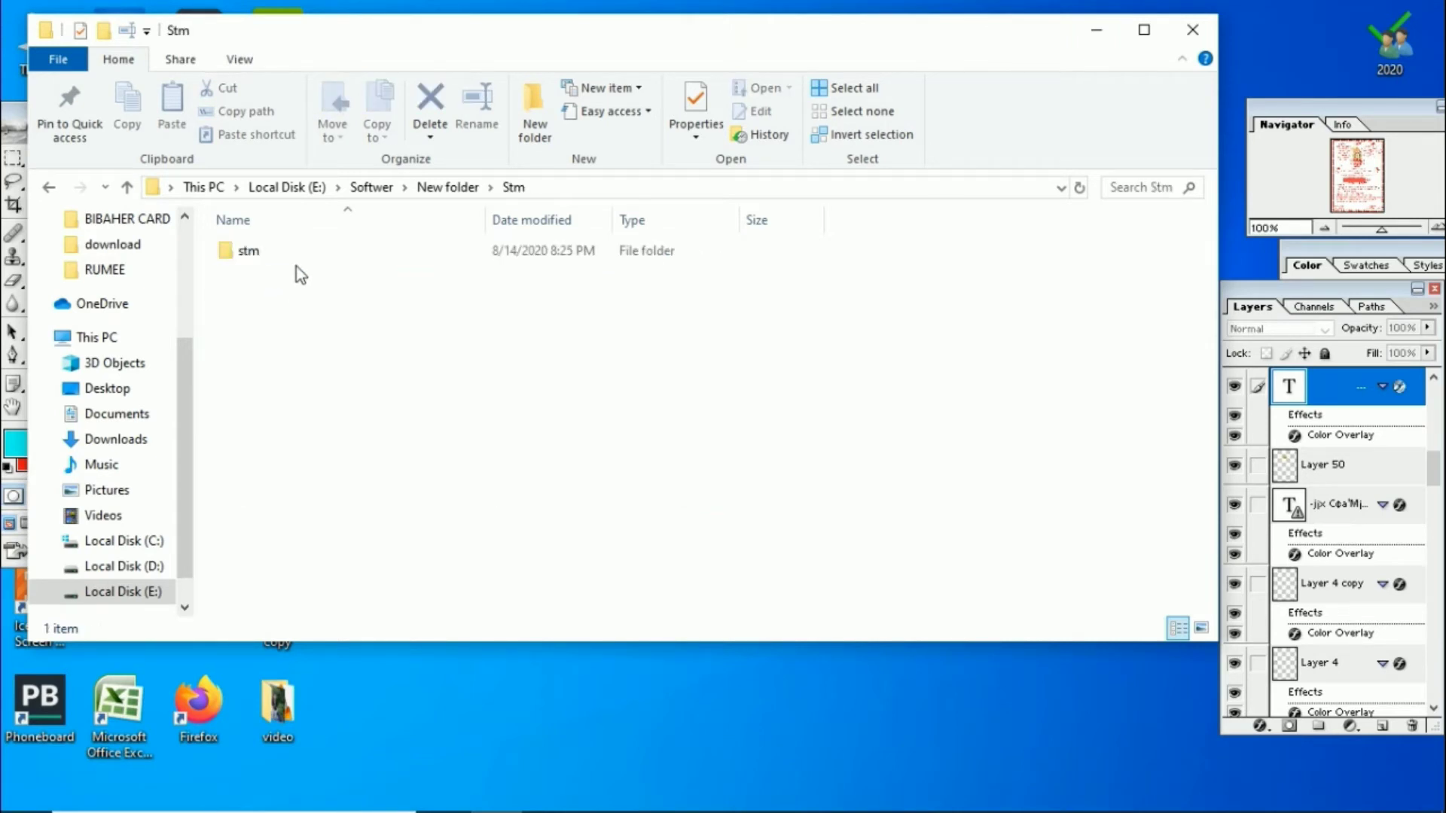
double_click(270, 251)
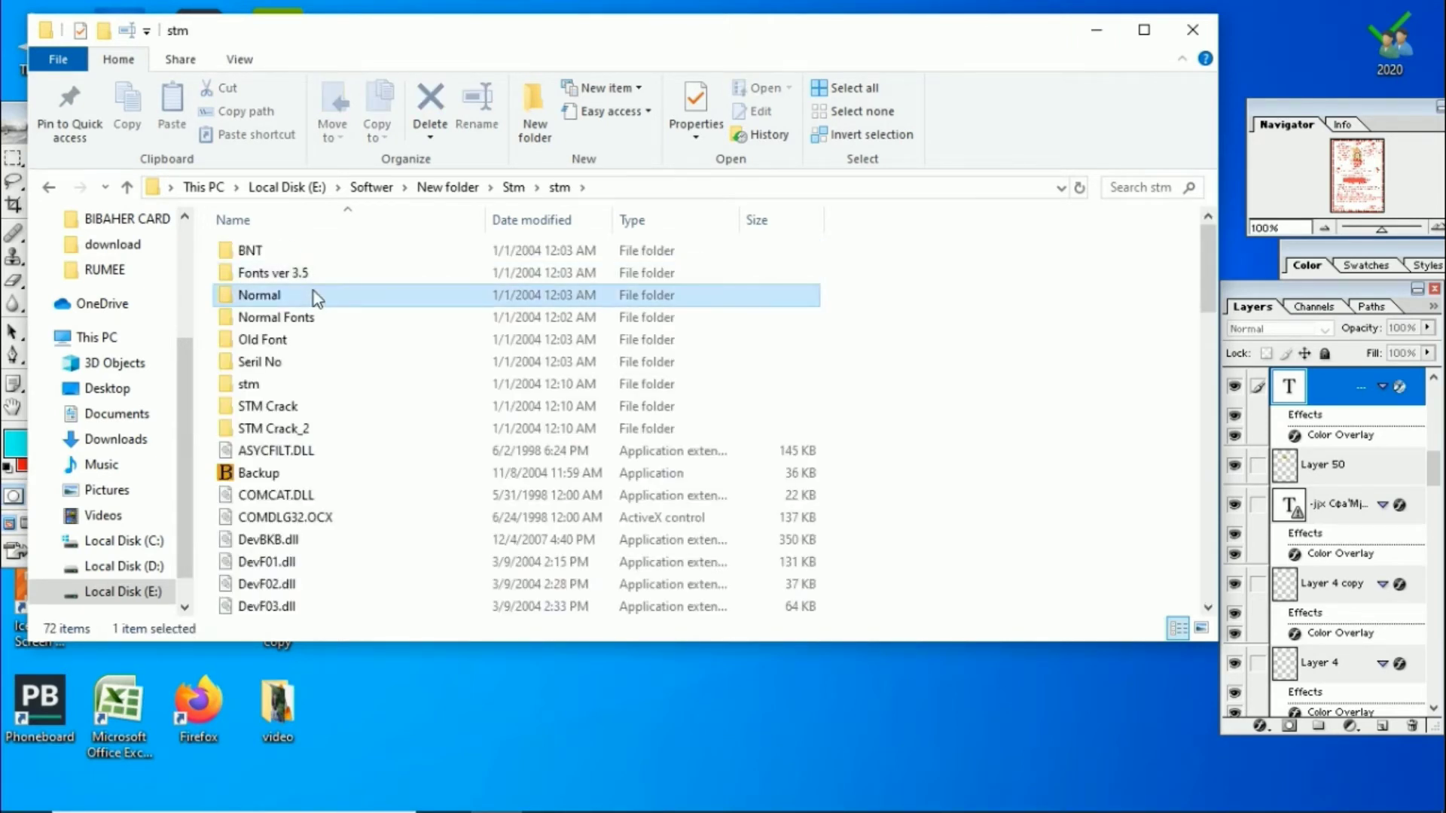
- Look for font files in the Normal folder and in Fonts ver 3.5\Bengali\BAT, and return to the stm folder
double_click(313, 294)
key("alt+Left")
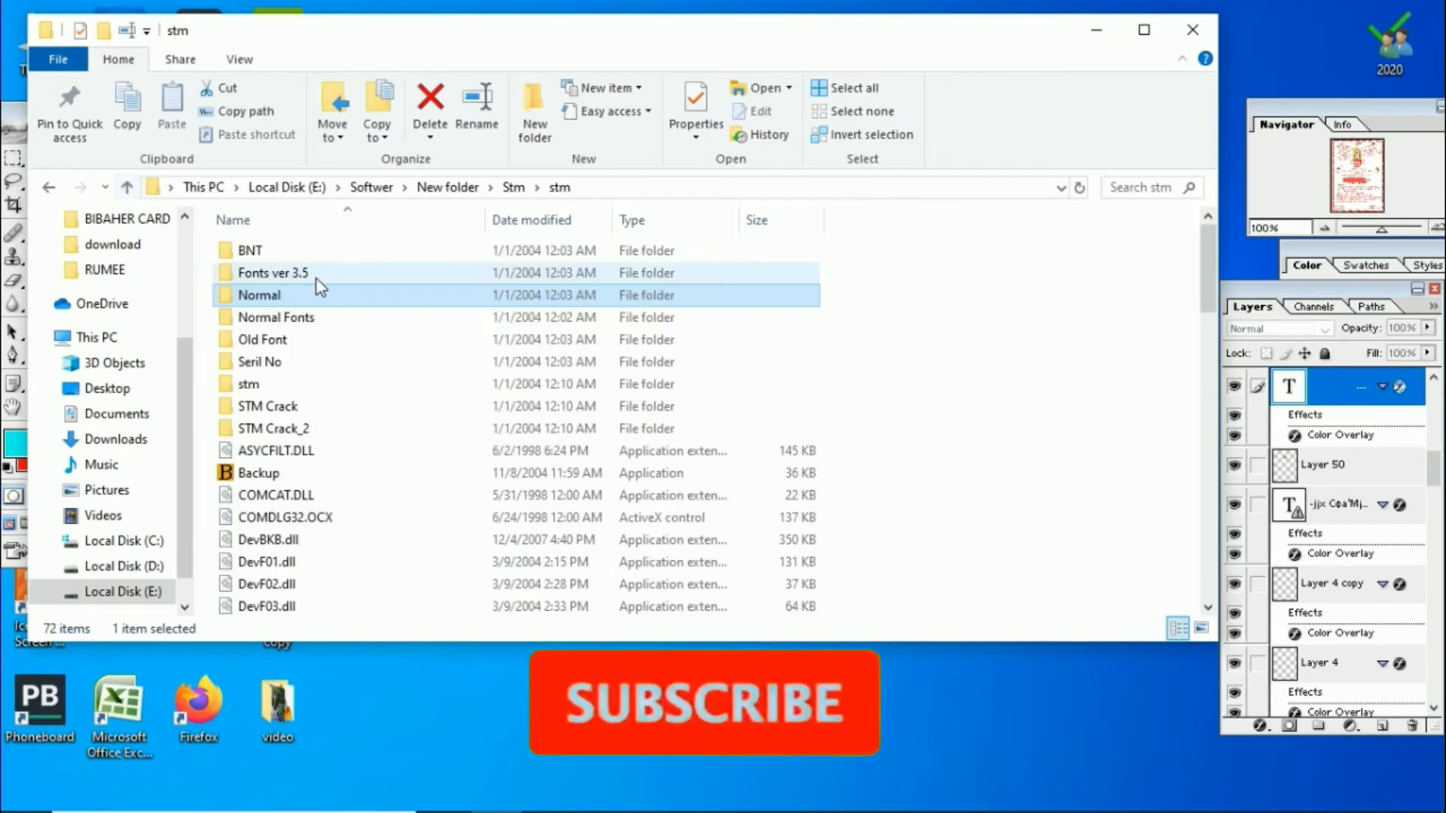
double_click(314, 273)
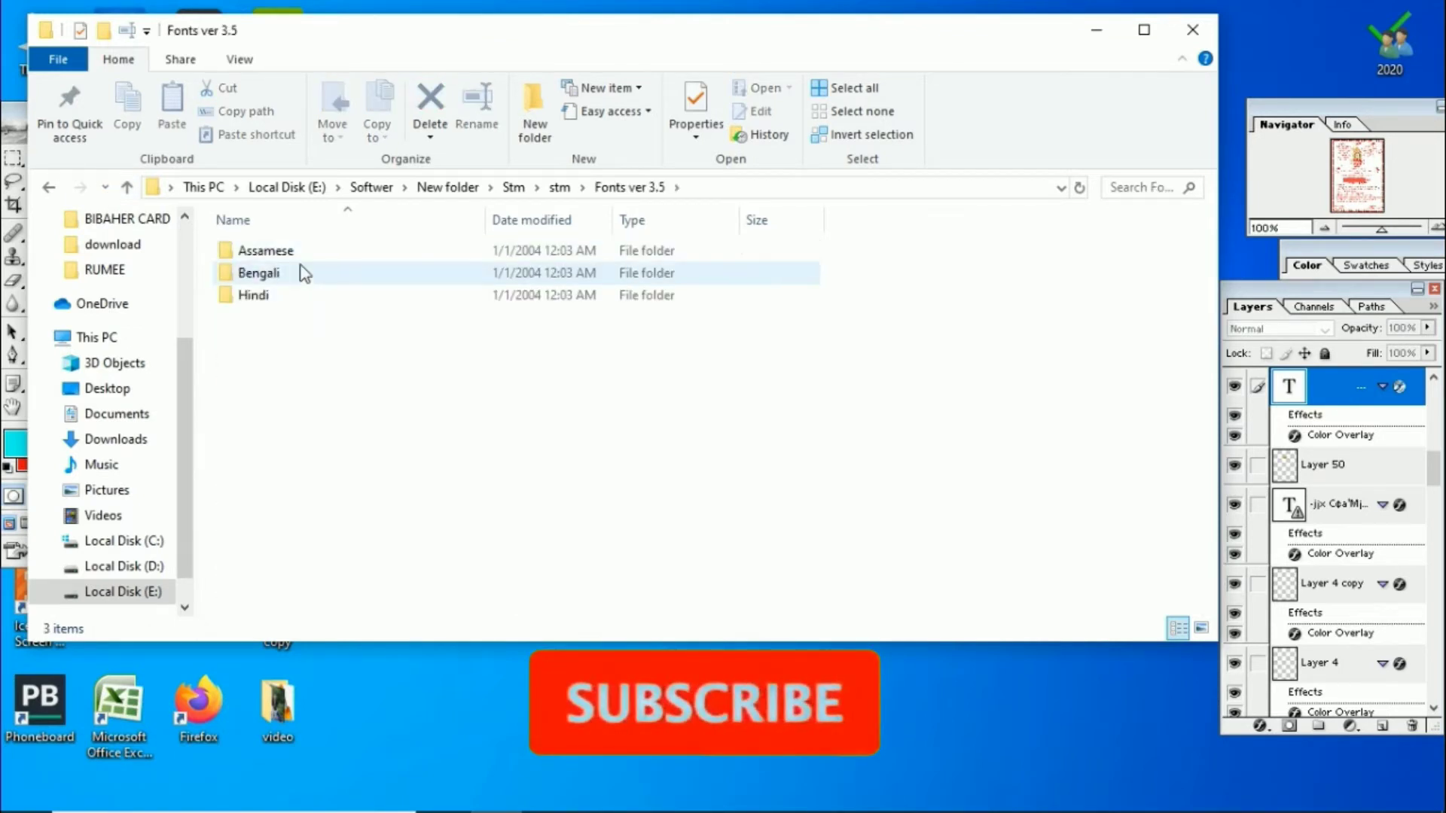
double_click(298, 273)
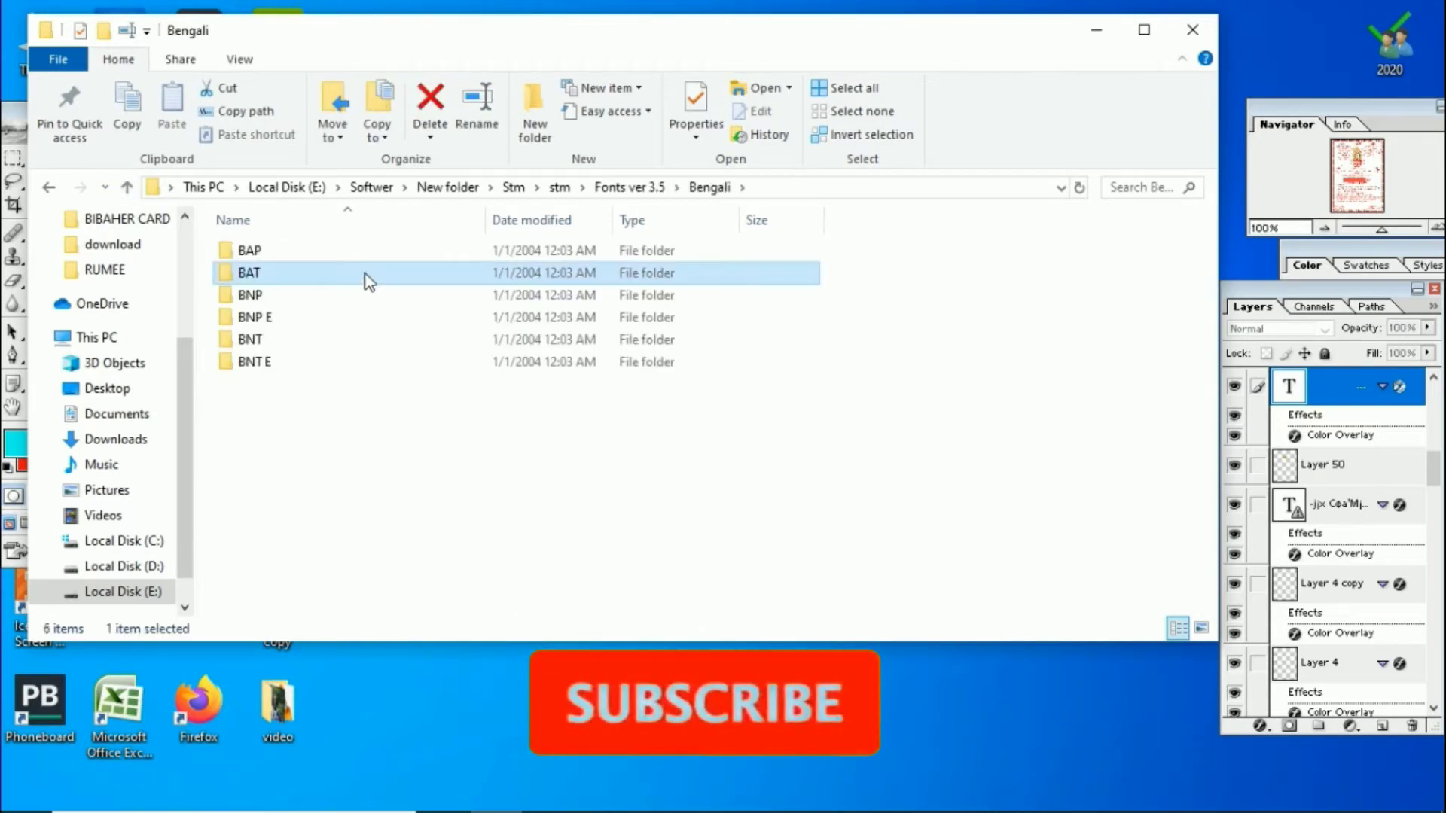
double_click(365, 274)
left_click(125, 187)
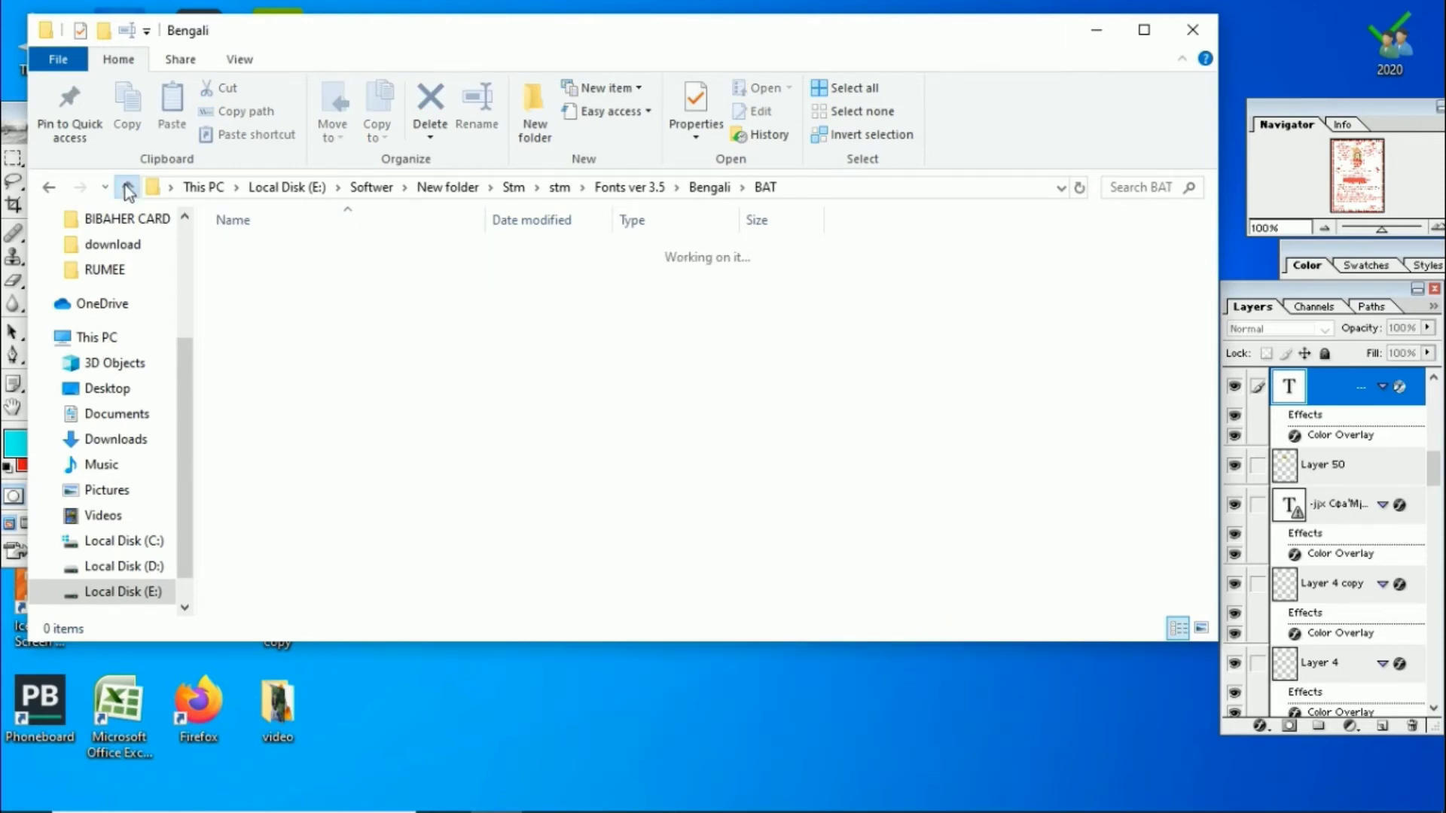
left_click(125, 187)
left_click(125, 187)
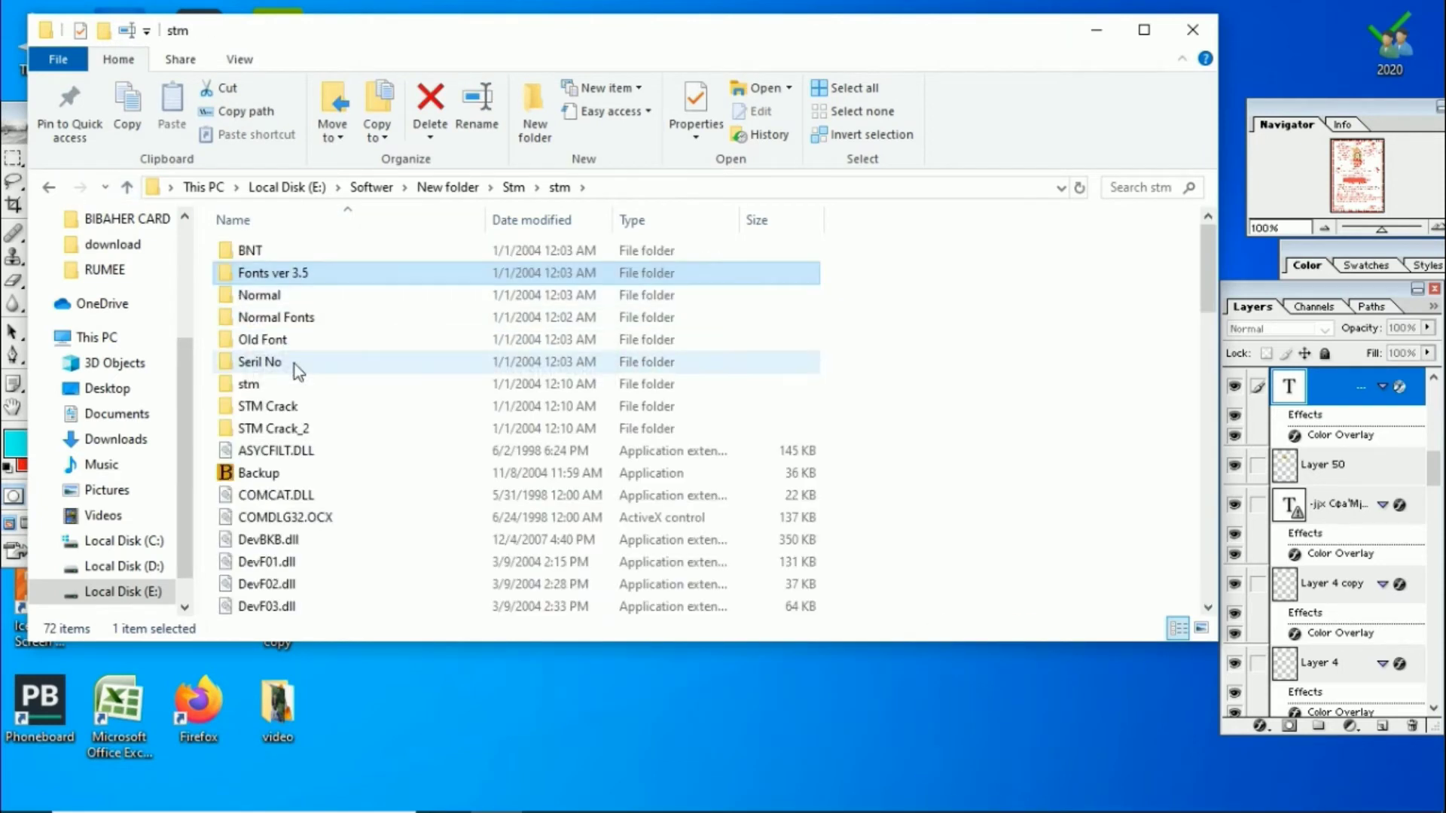
- Look for Bengali fonts in Old Font\2.3\Fonts\Bng\Ps\Normal Fonts, and return to the stm folder
double_click(292, 348)
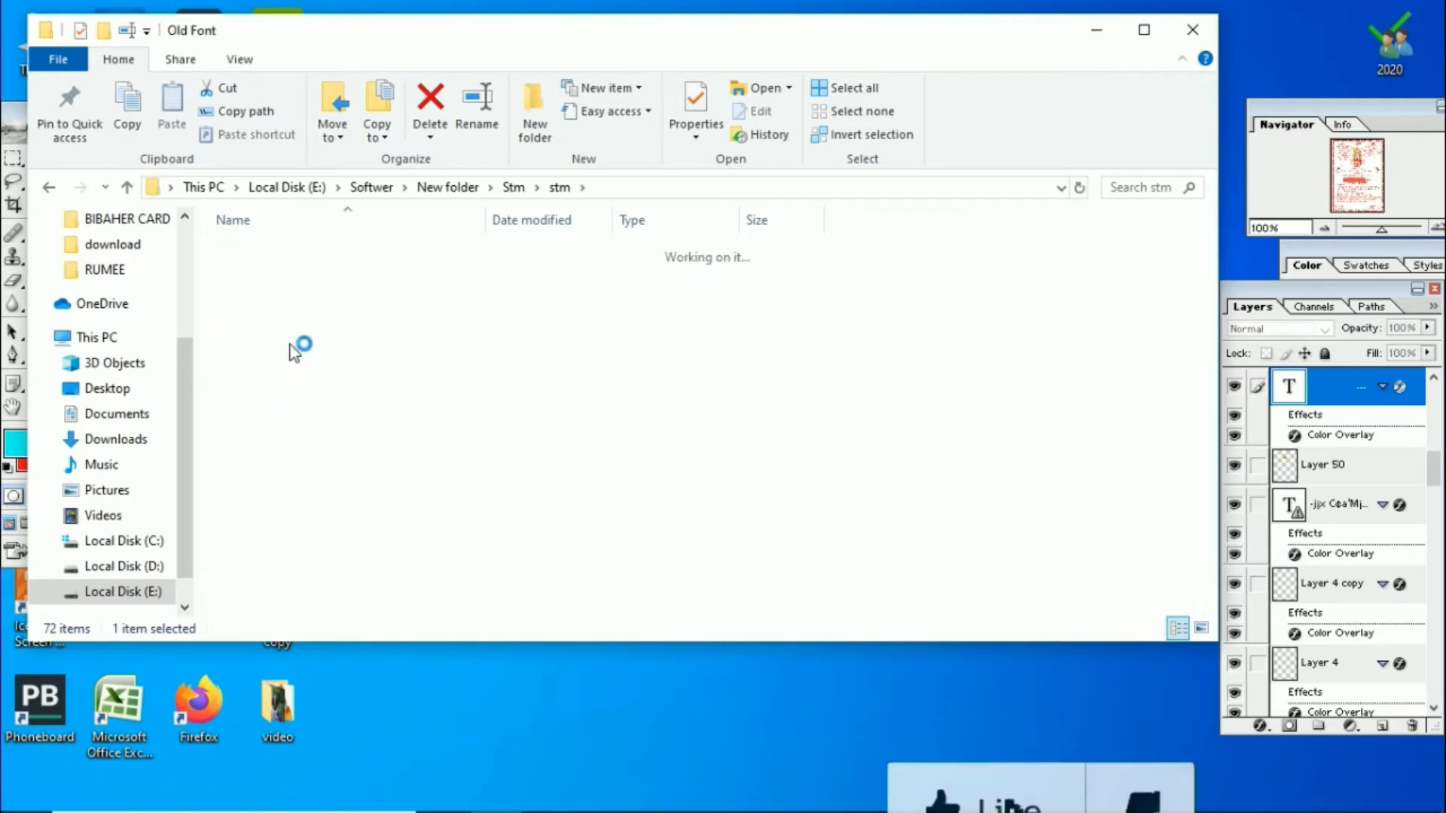
left_click(248, 251)
double_click(248, 251)
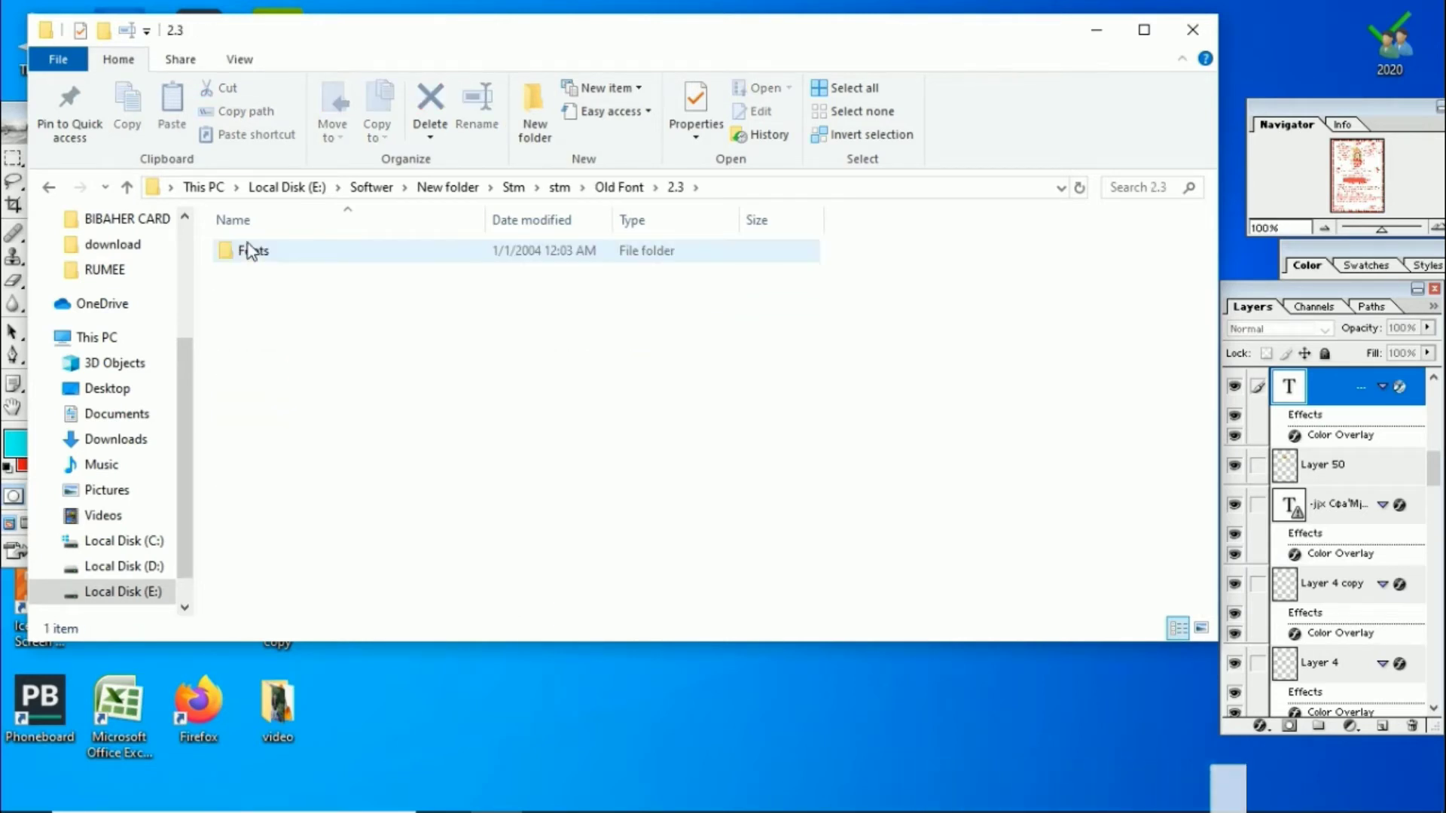
double_click(251, 252)
double_click(259, 255)
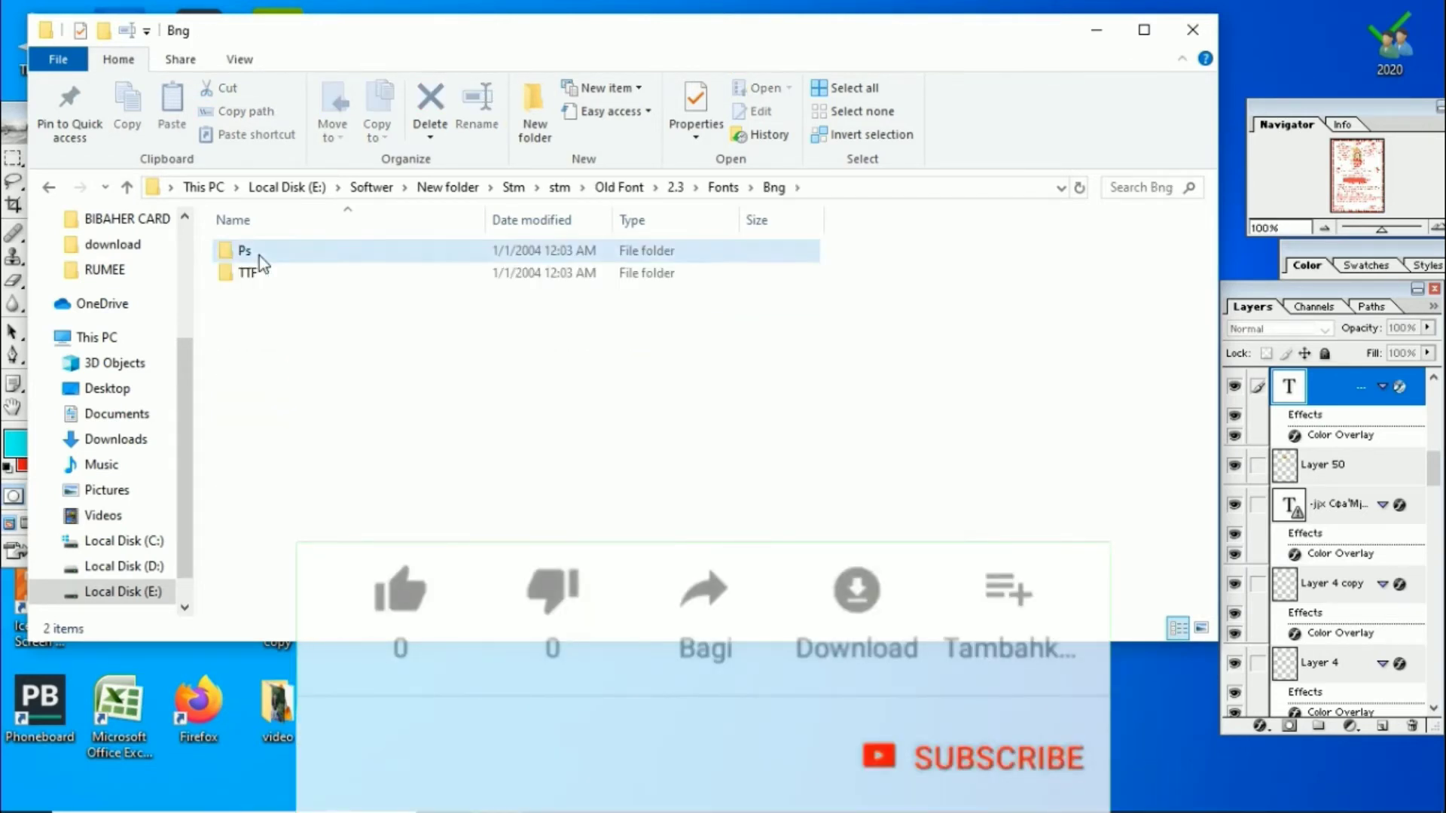
double_click(259, 256)
double_click(256, 255)
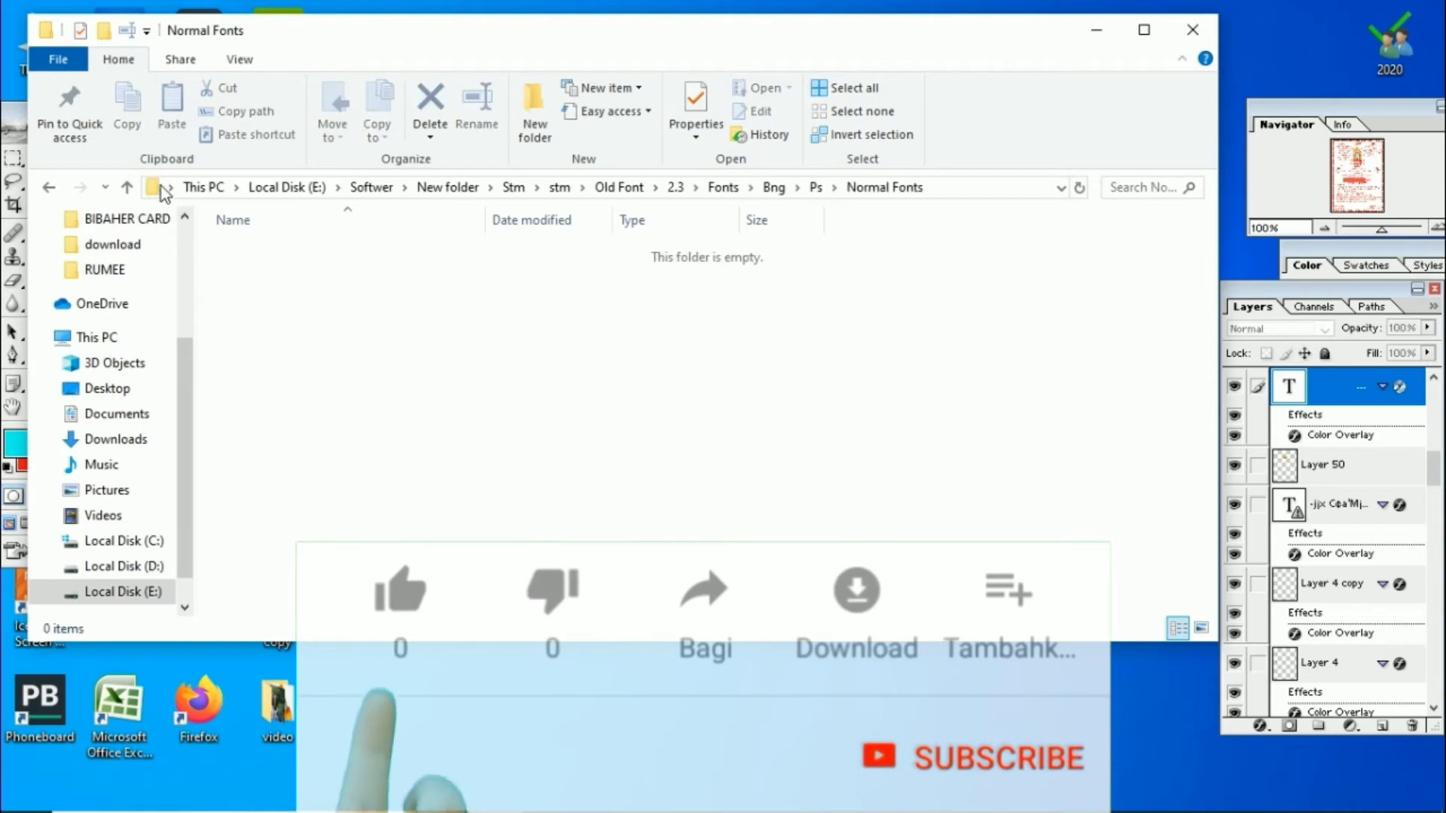
left_click(561, 189)
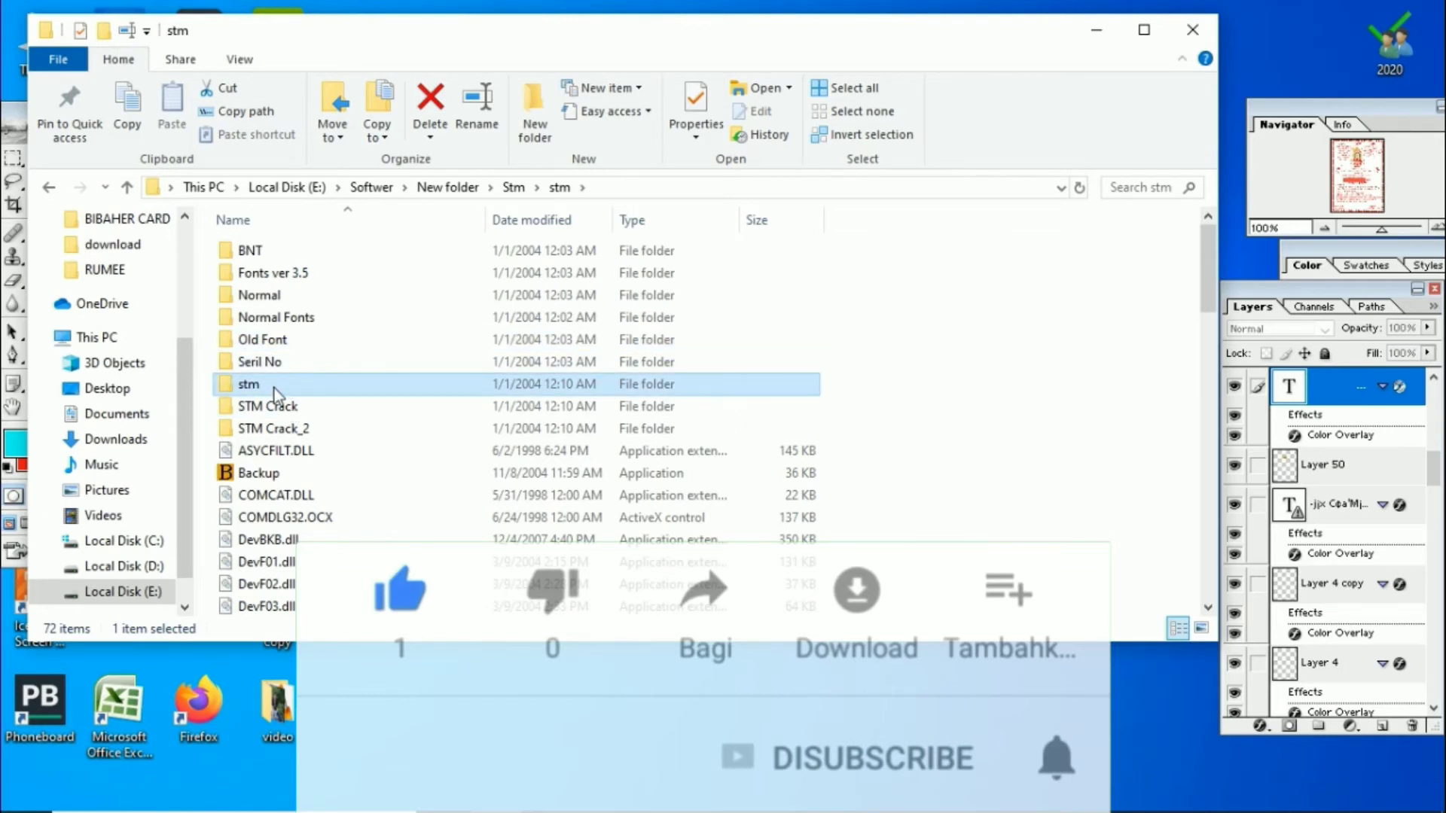
- Preview the StmHArya font in stm\Fonts\Hindi\Ttf Fonts, close the preview, and return to the Fonts folder
double_click(277, 392)
double_click(279, 271)
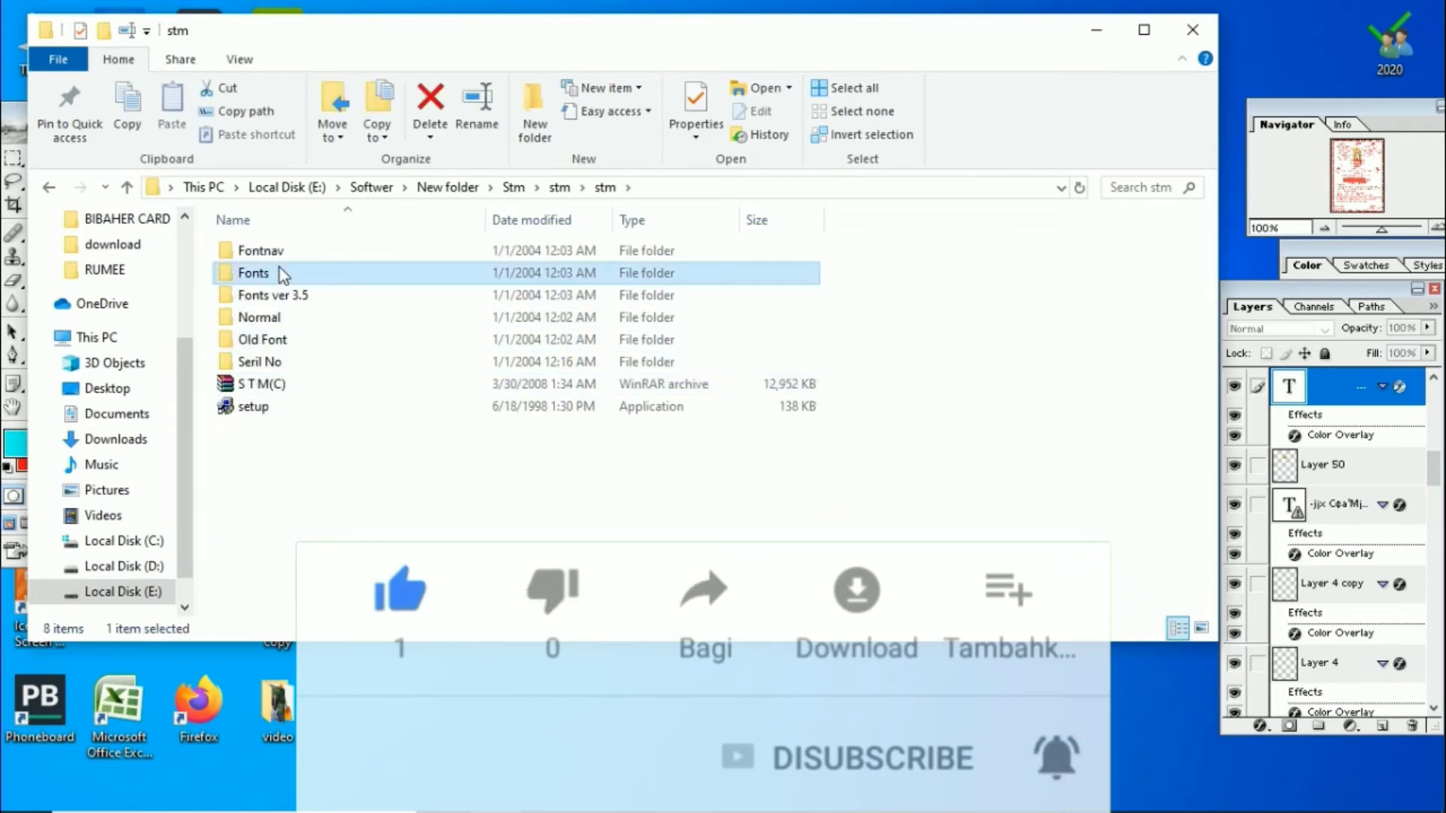
double_click(278, 271)
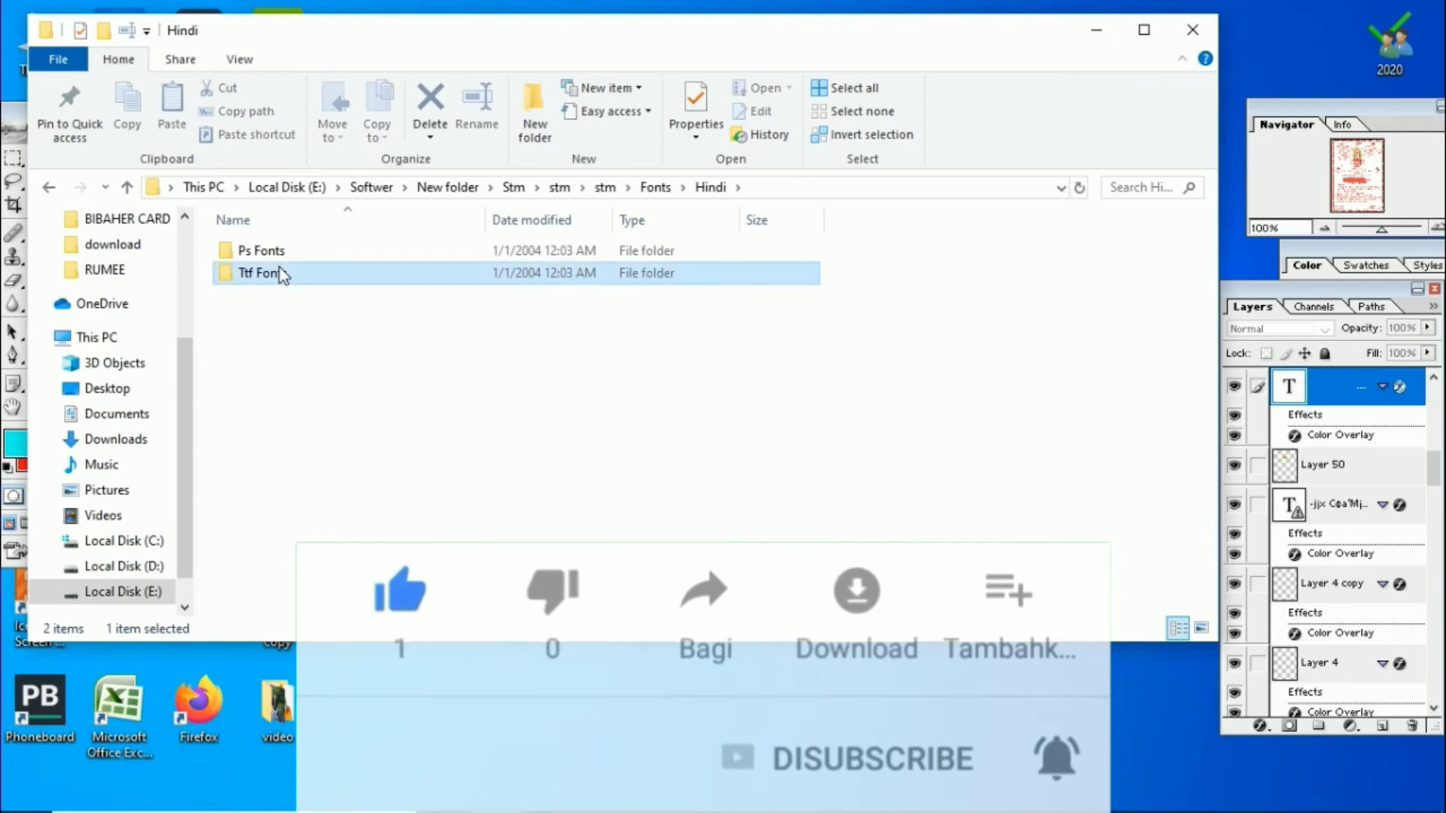
double_click(279, 271)
left_click(278, 271)
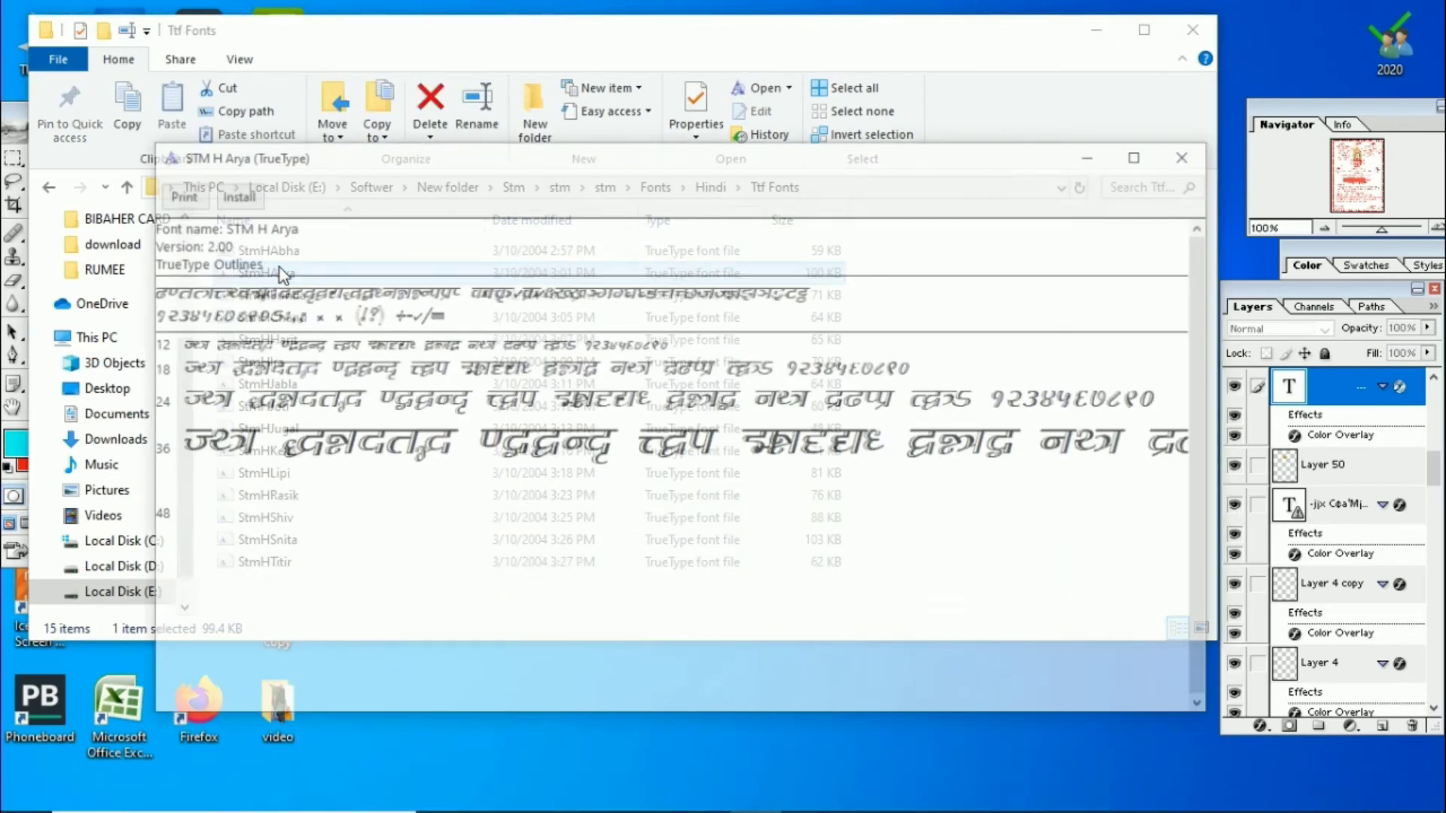
left_click(1190, 156)
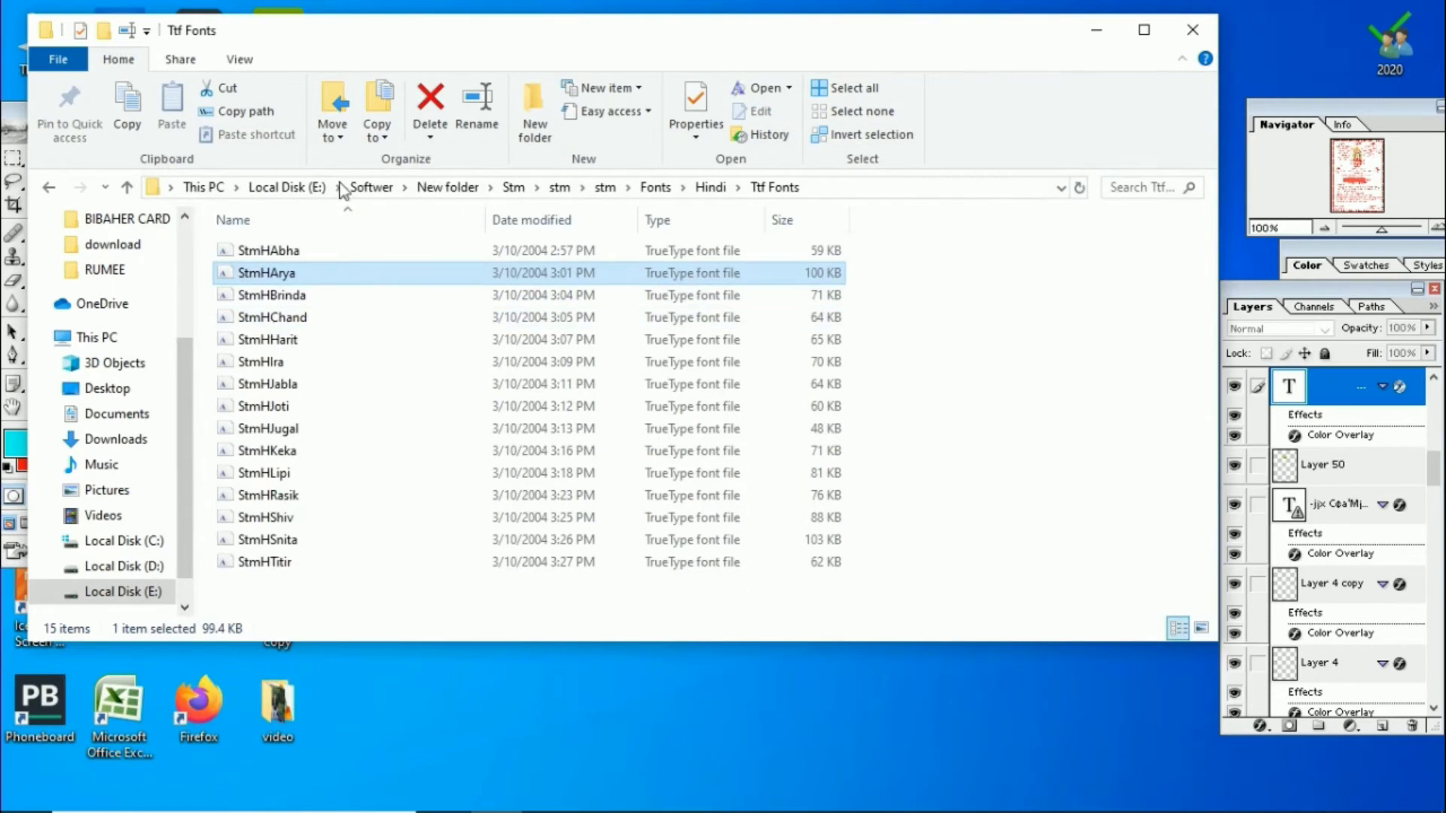
left_click(126, 188)
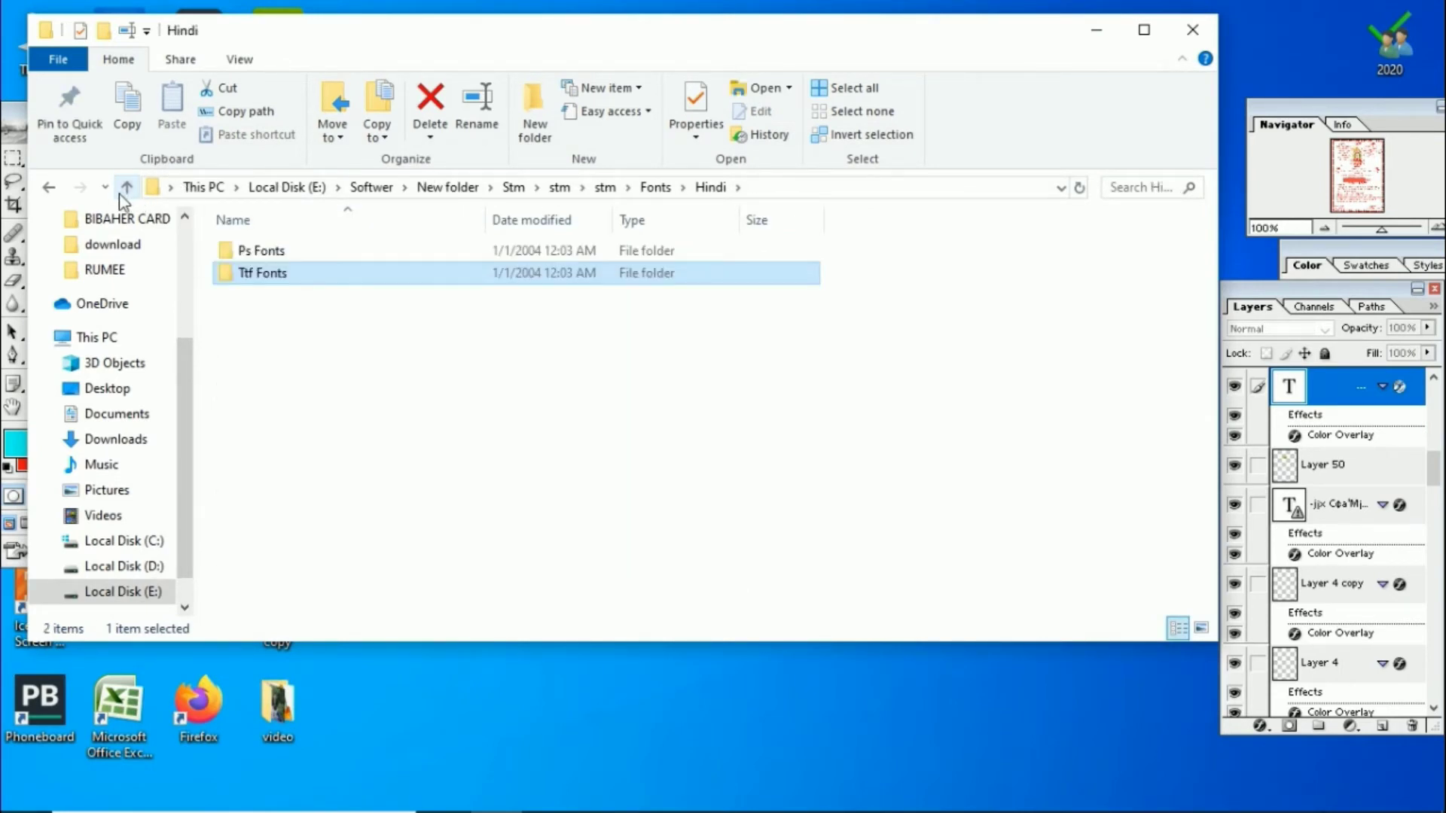
left_click(120, 191)
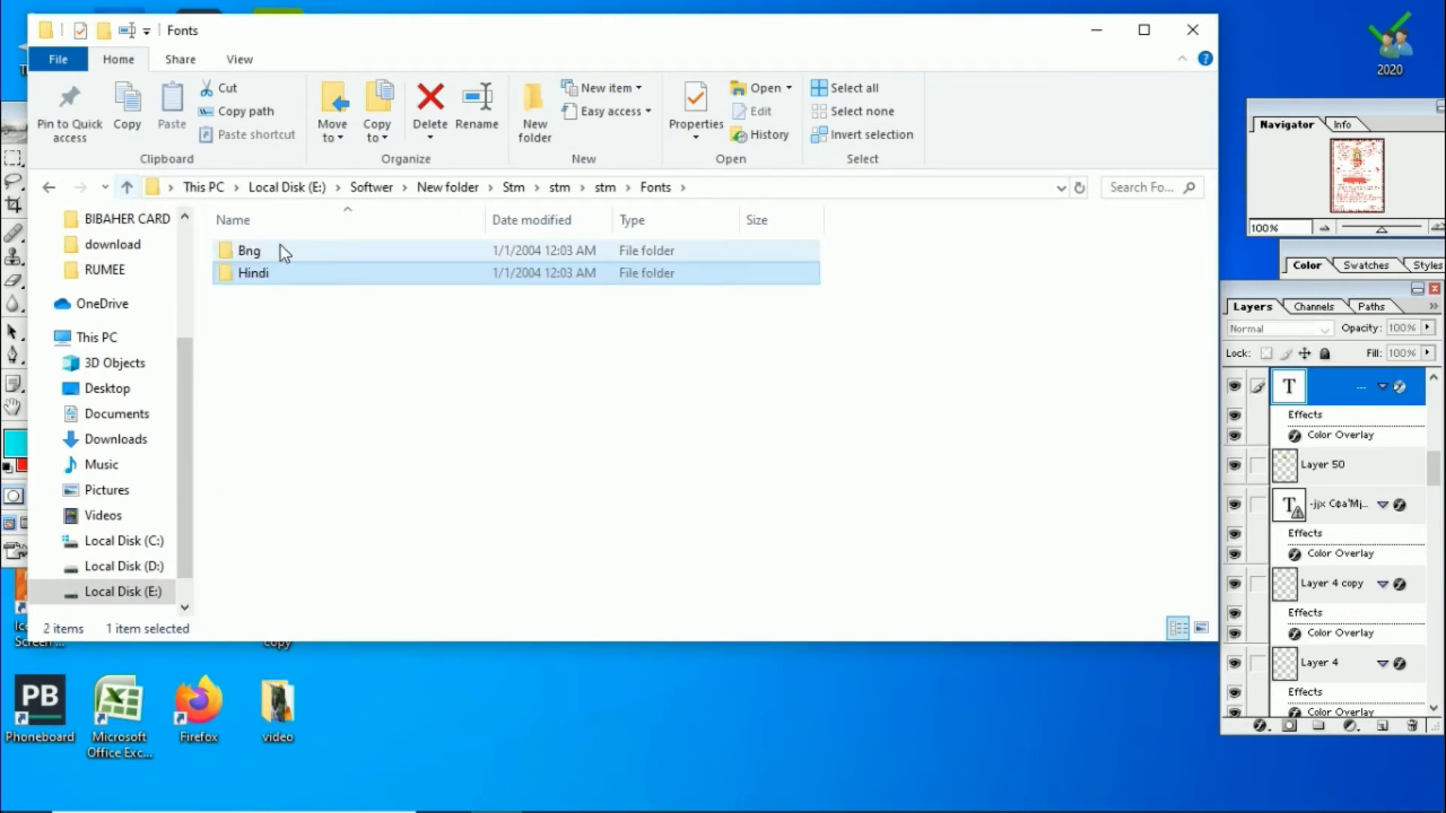
- Open Bng\Ps\Normal Fonts and preview the STM-N-Ananya Type 1 font, closing the preview after viewing it
double_click(282, 250)
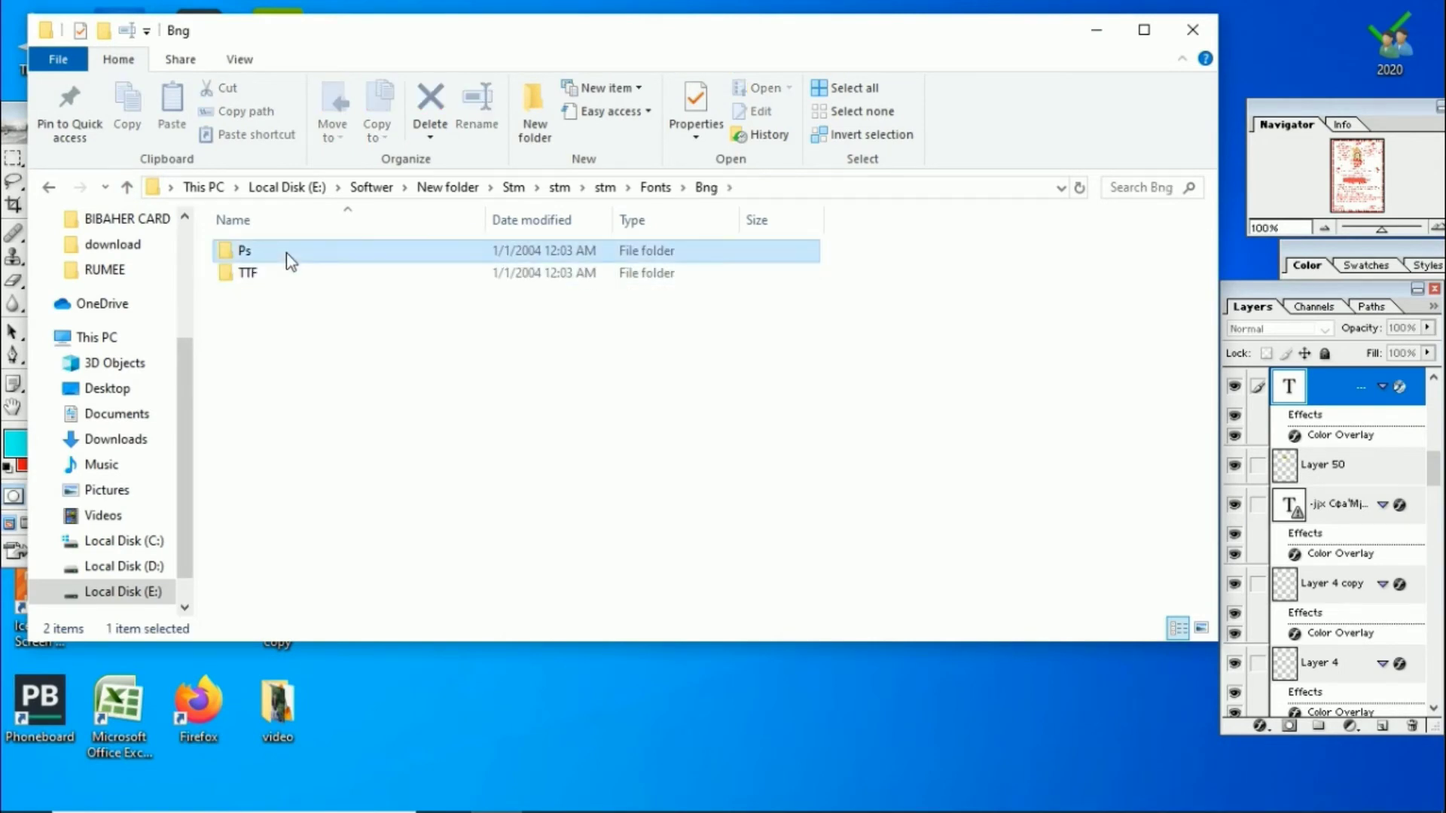
double_click(284, 253)
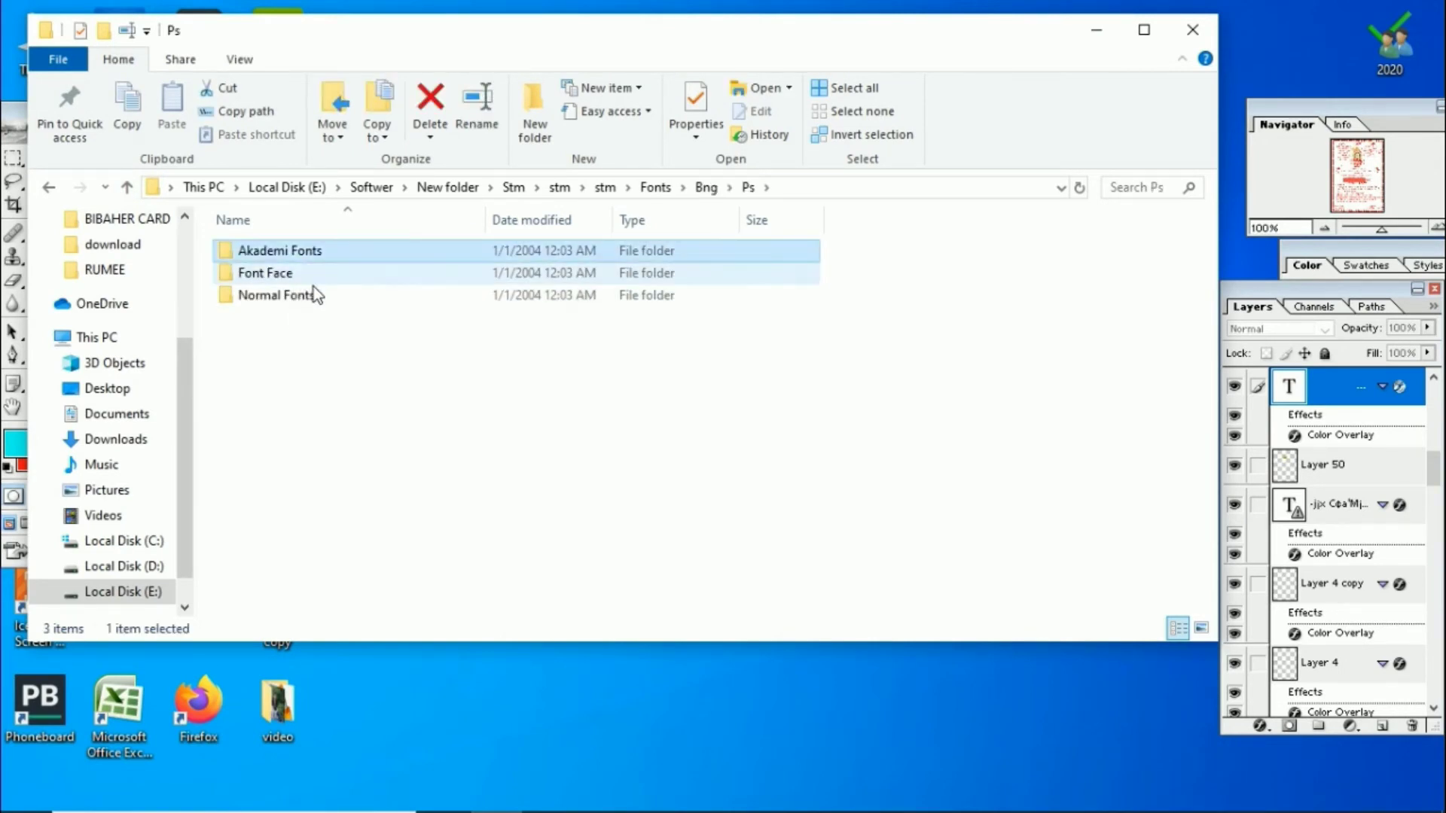
double_click(295, 294)
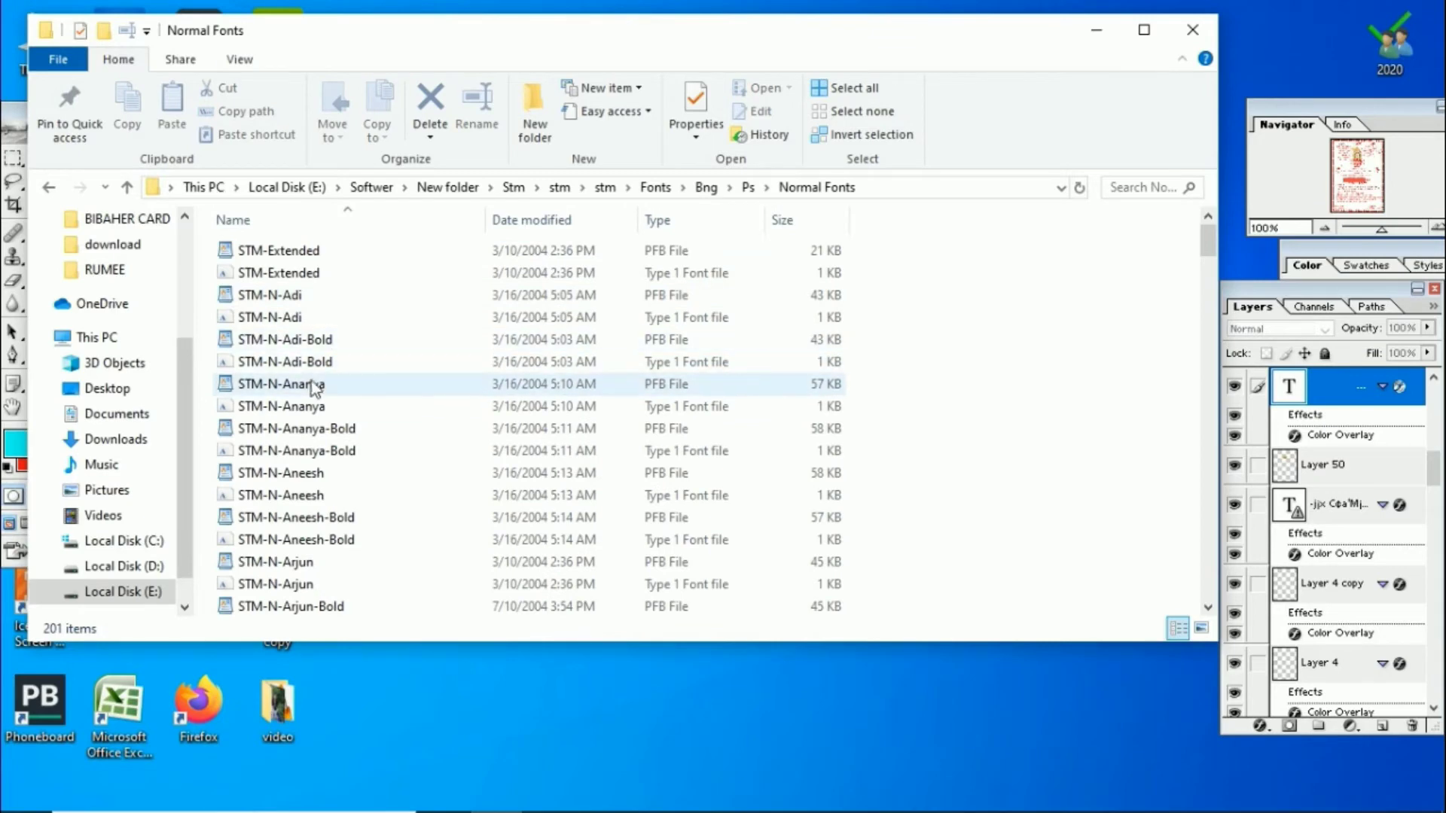
double_click(297, 411)
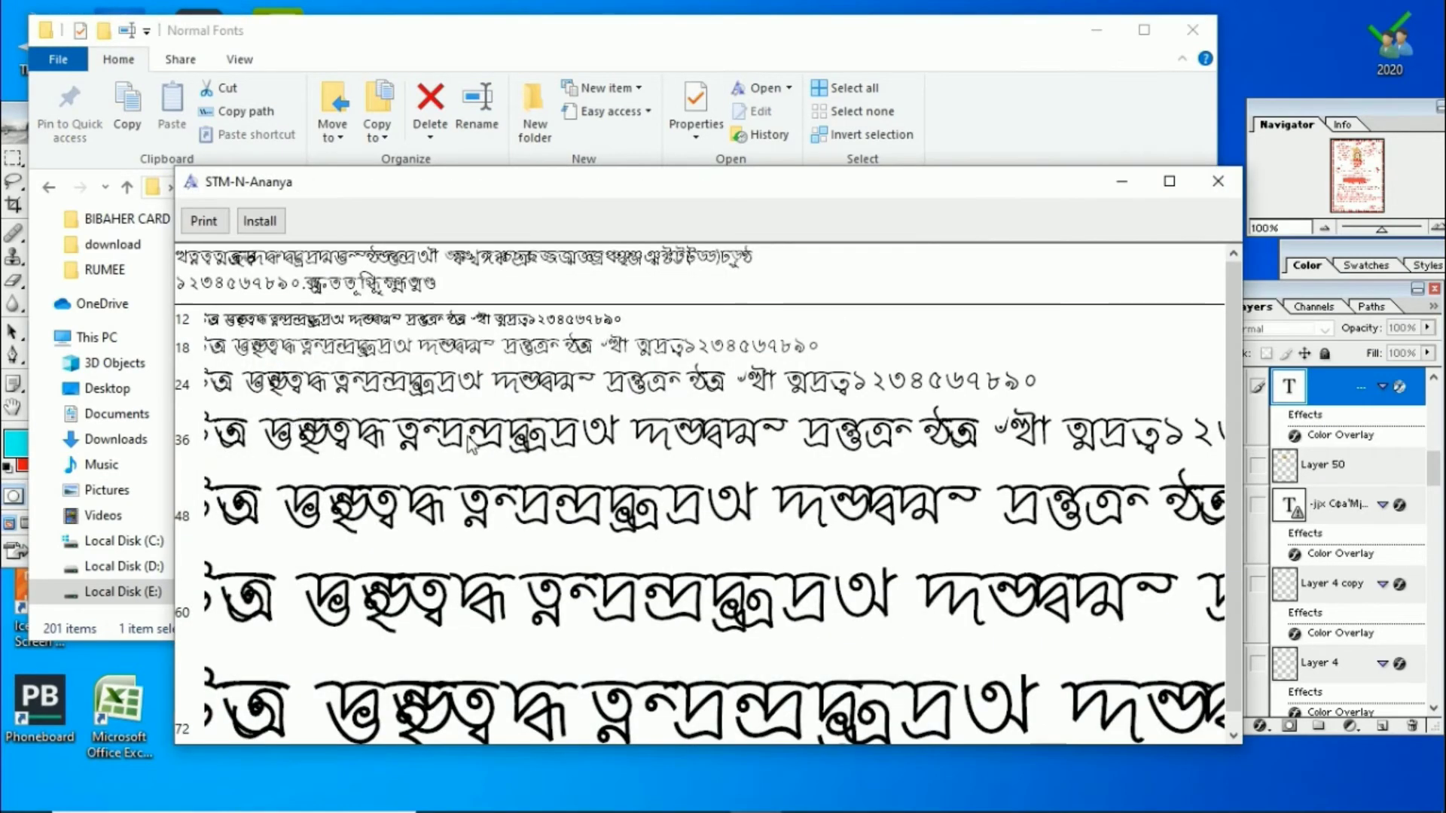
left_click(1224, 180)
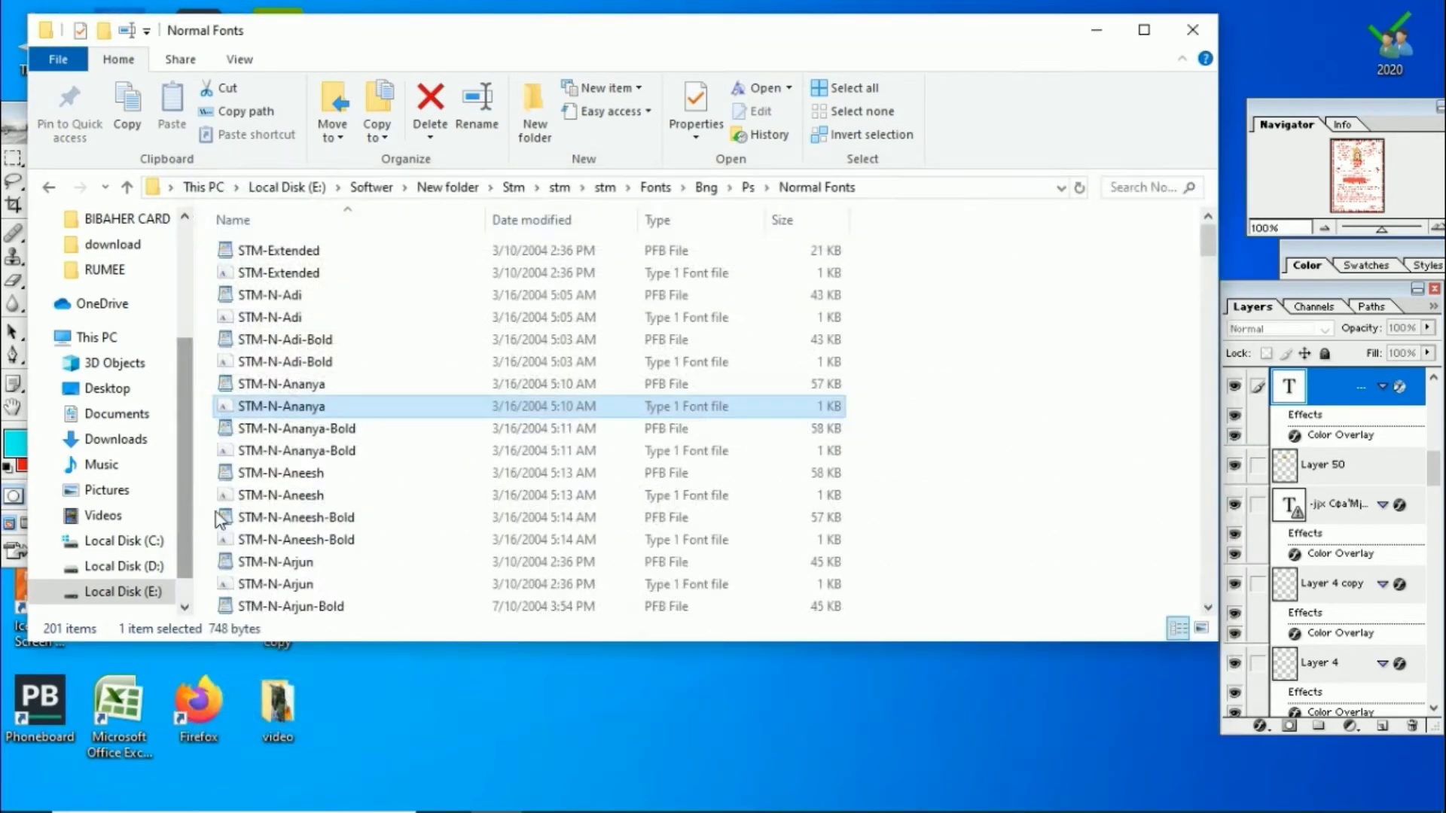
- Install the STM-N-Aneesh Type 1 font from the Normal Fonts folder and close its preview
double_click(307, 496)
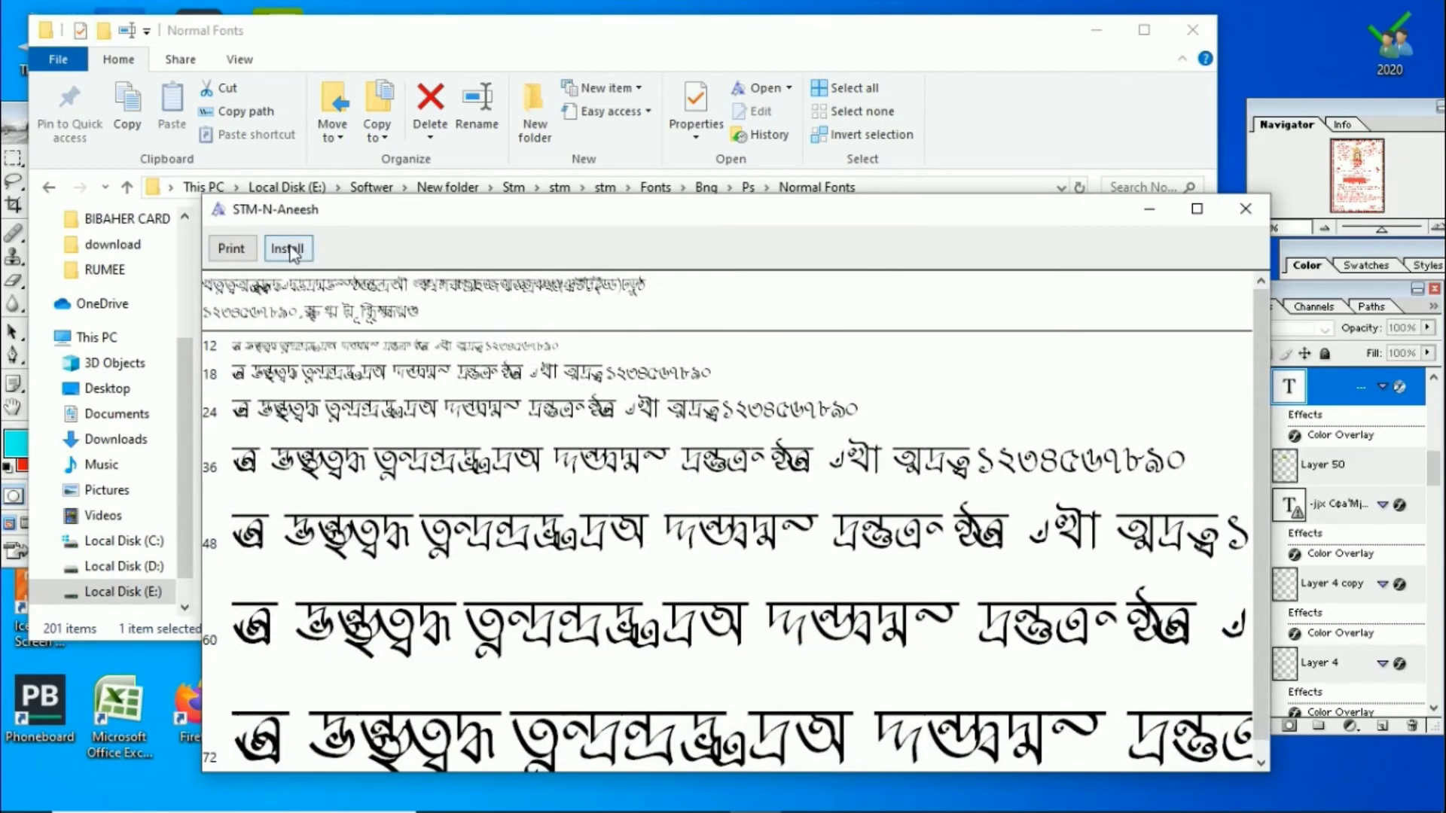
left_click(289, 251)
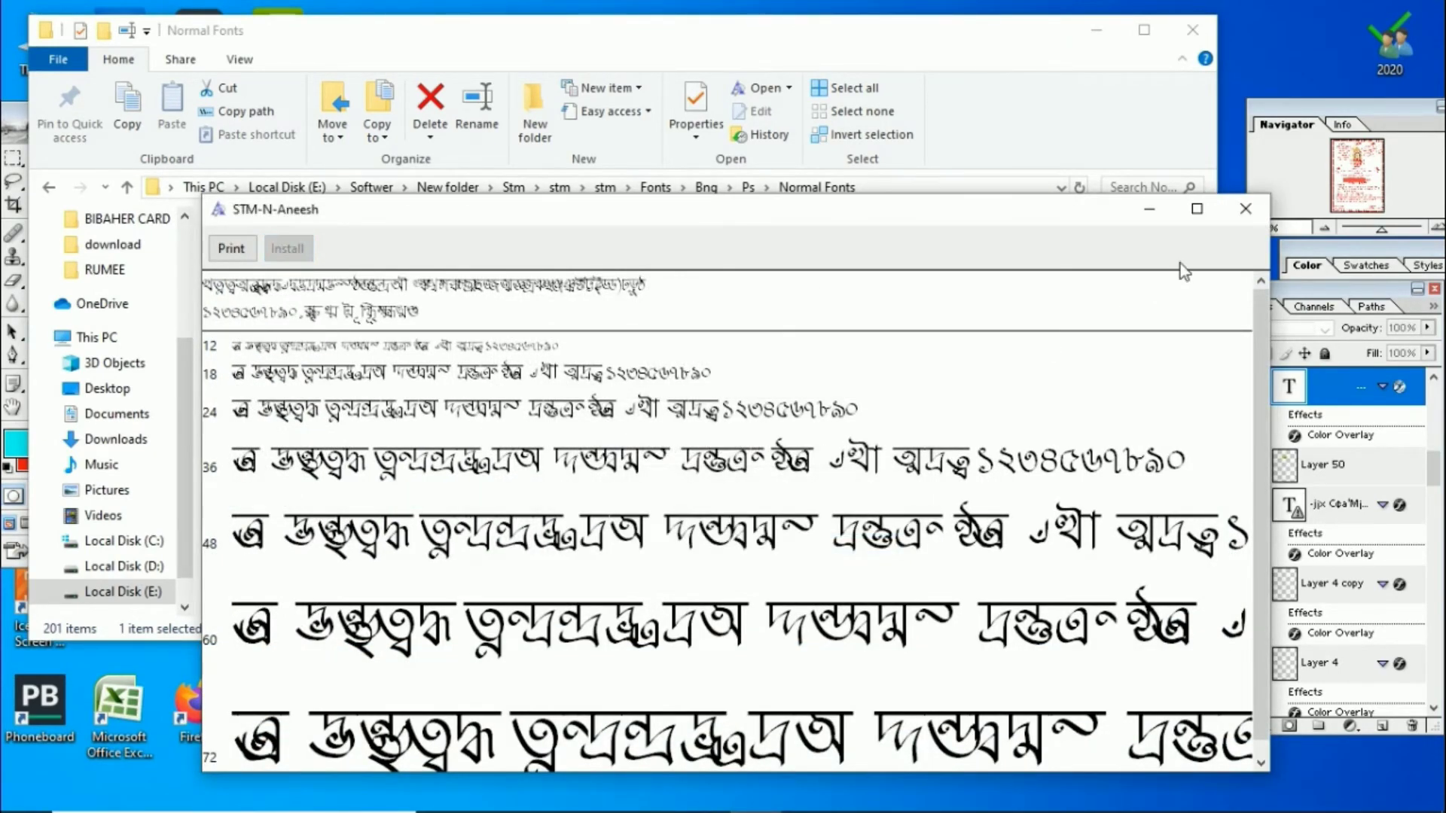
left_click(1251, 209)
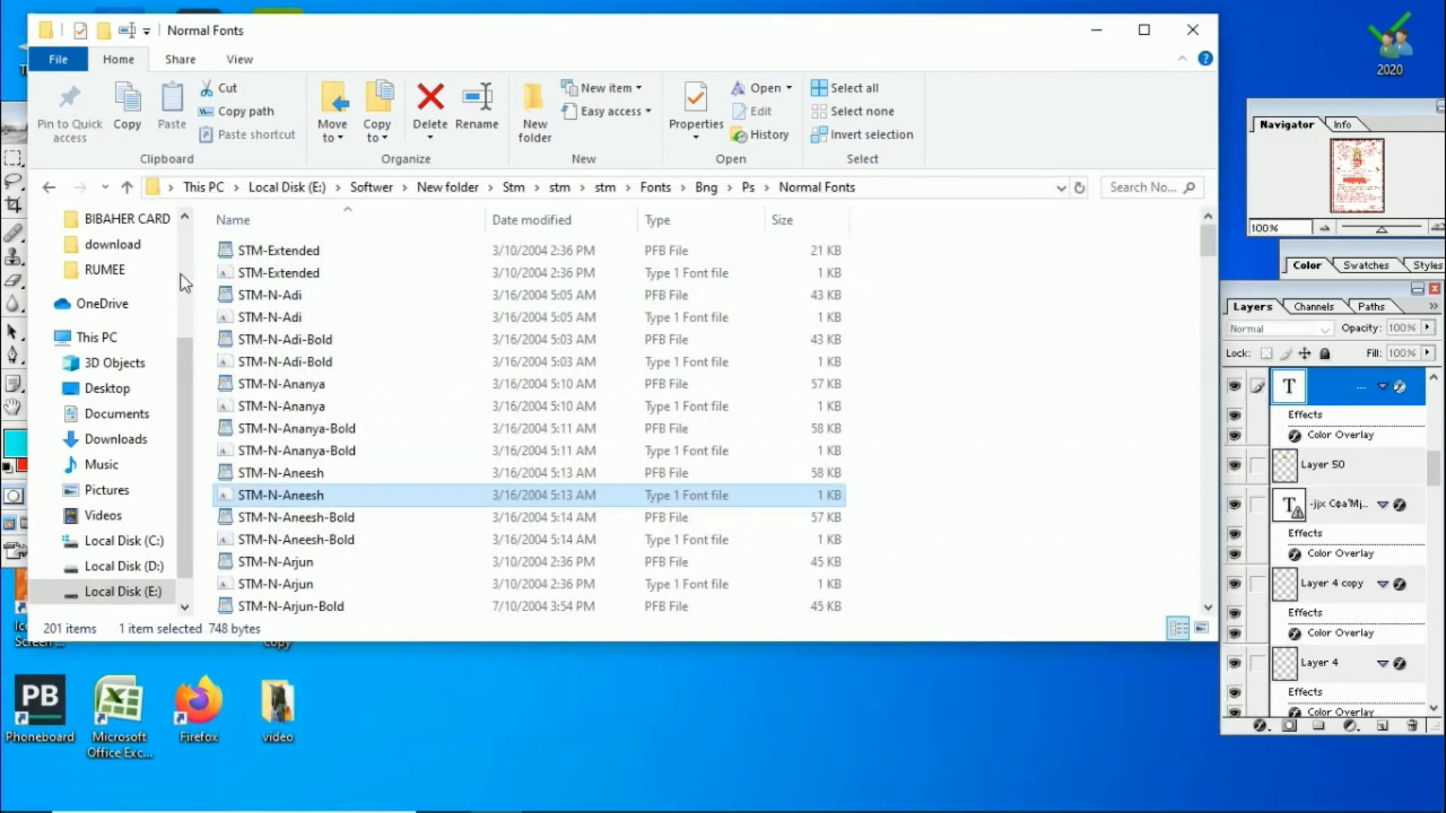
- Go back up from the Normal Fonts folder to the Softwer folder on drive E
left_click(128, 187)
left_click(130, 188)
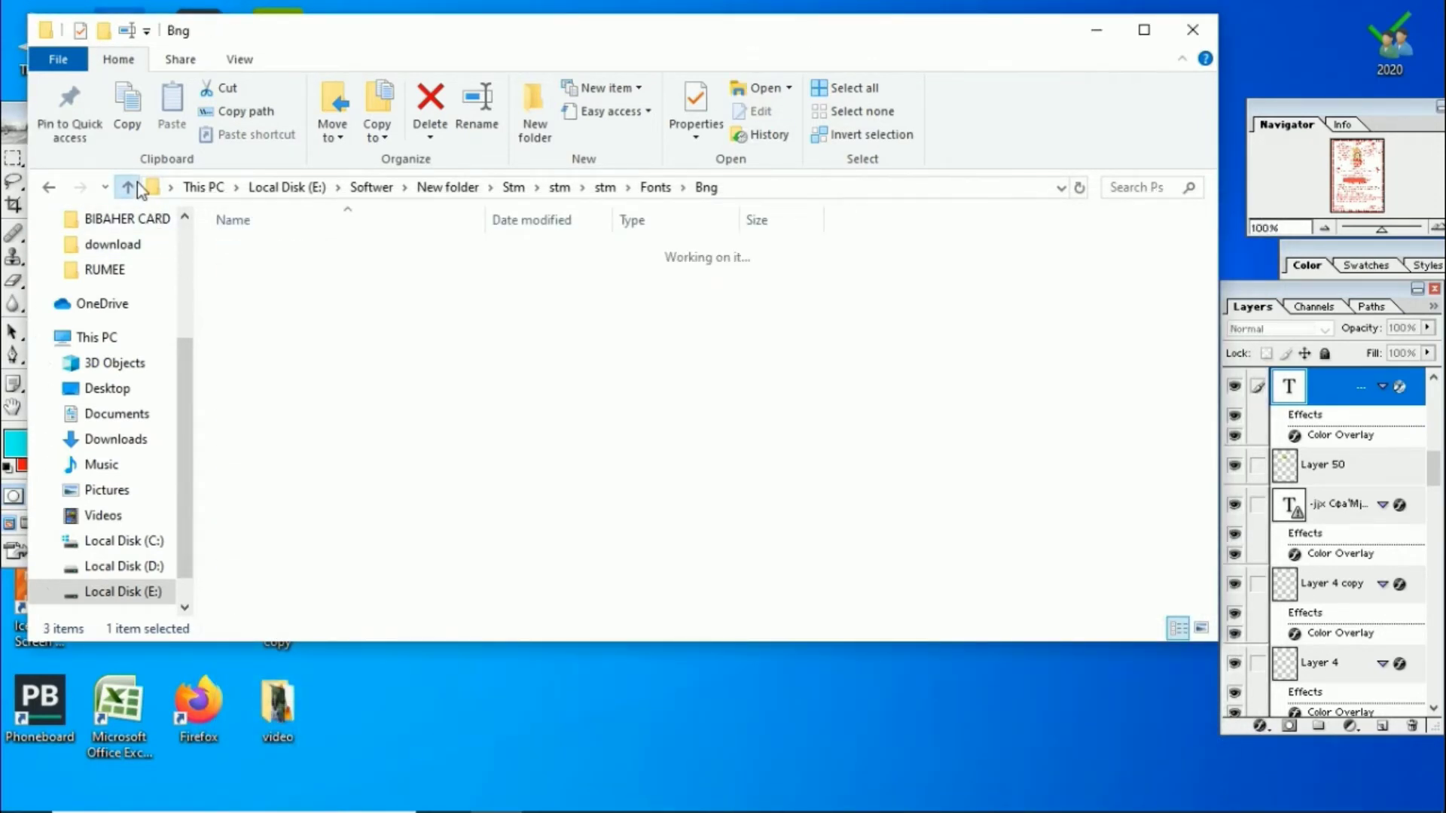
left_click(128, 188)
left_click(128, 188)
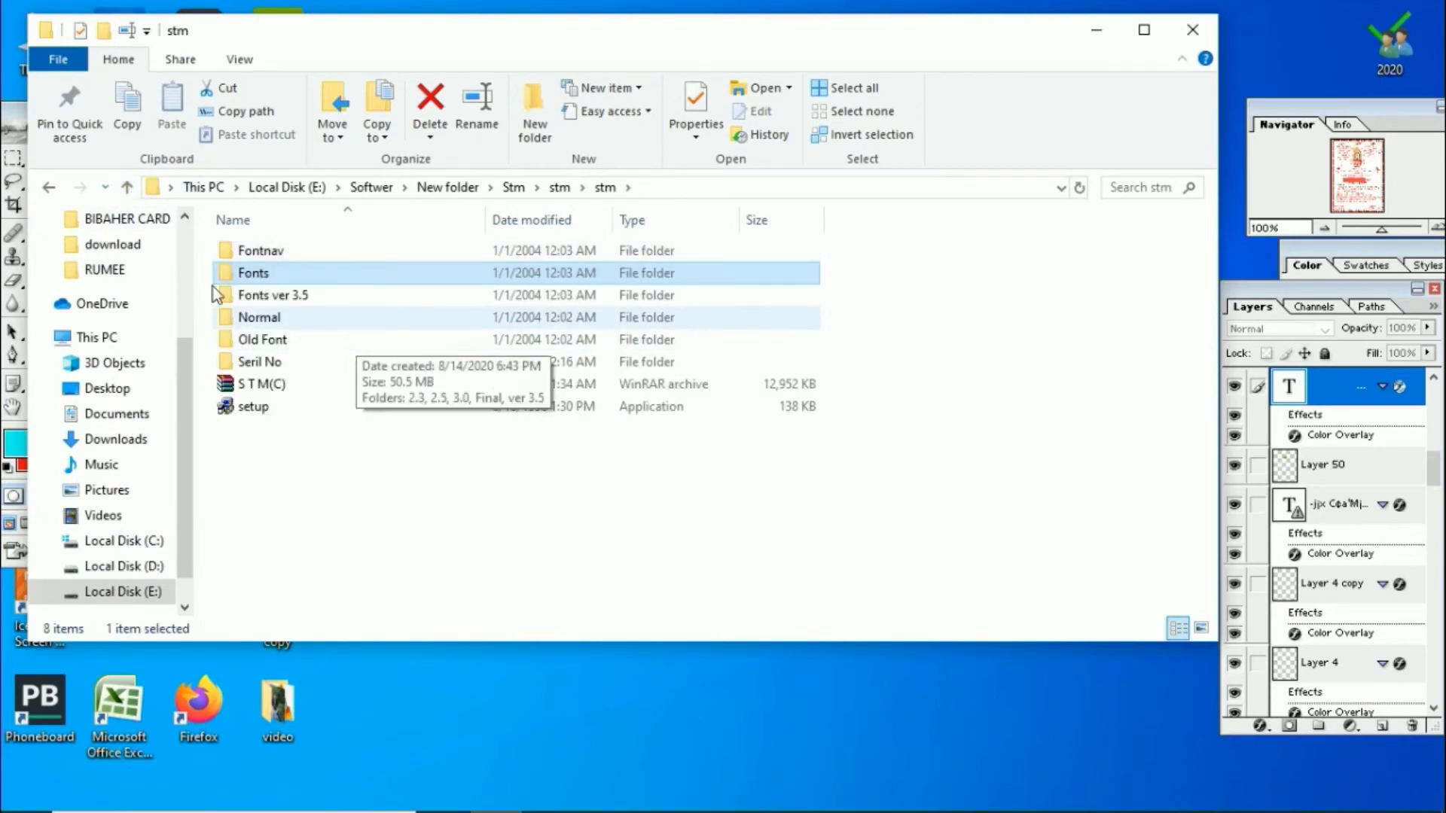
left_click(130, 187)
left_click(130, 187)
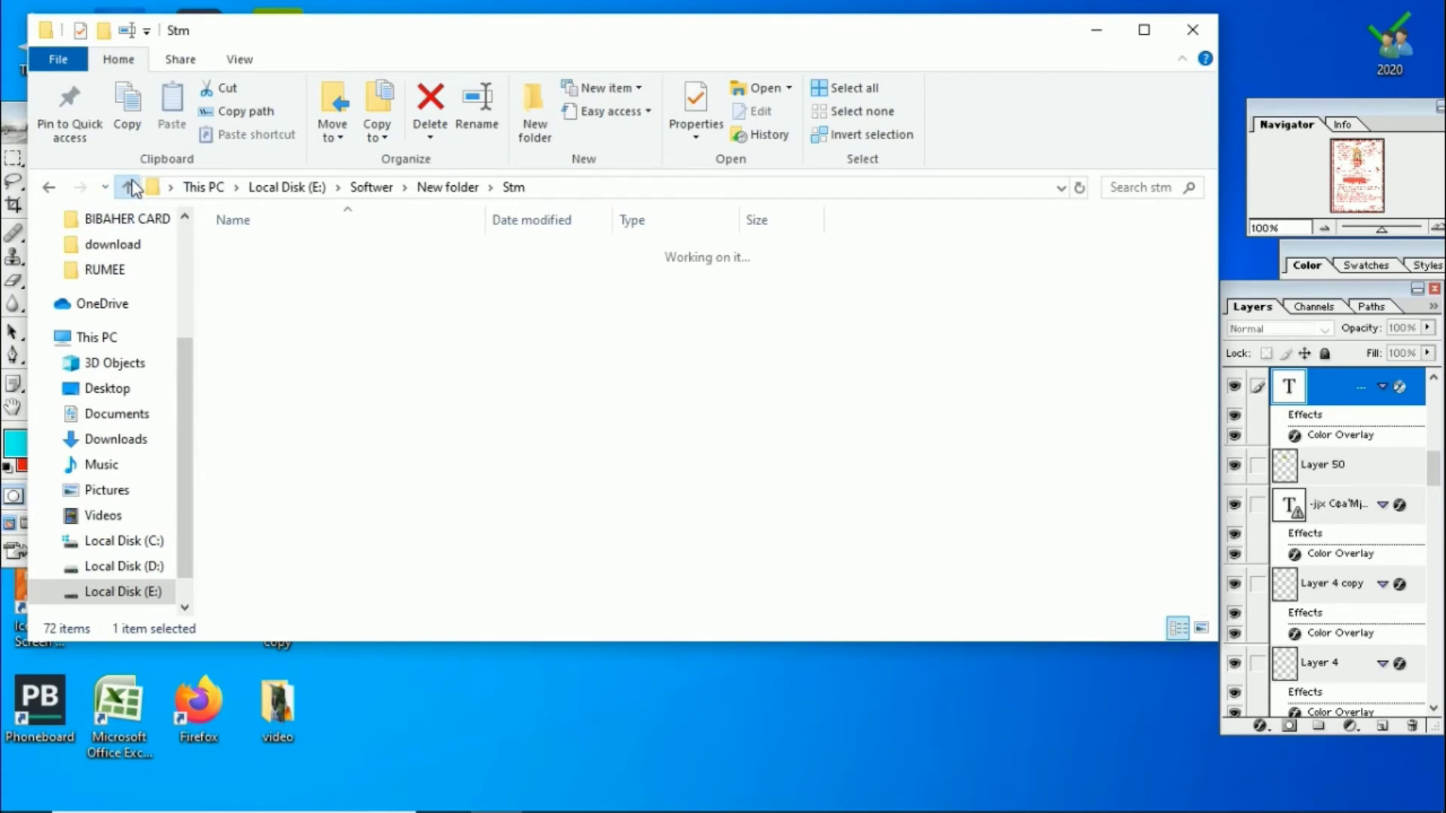
left_click(130, 188)
left_click(129, 187)
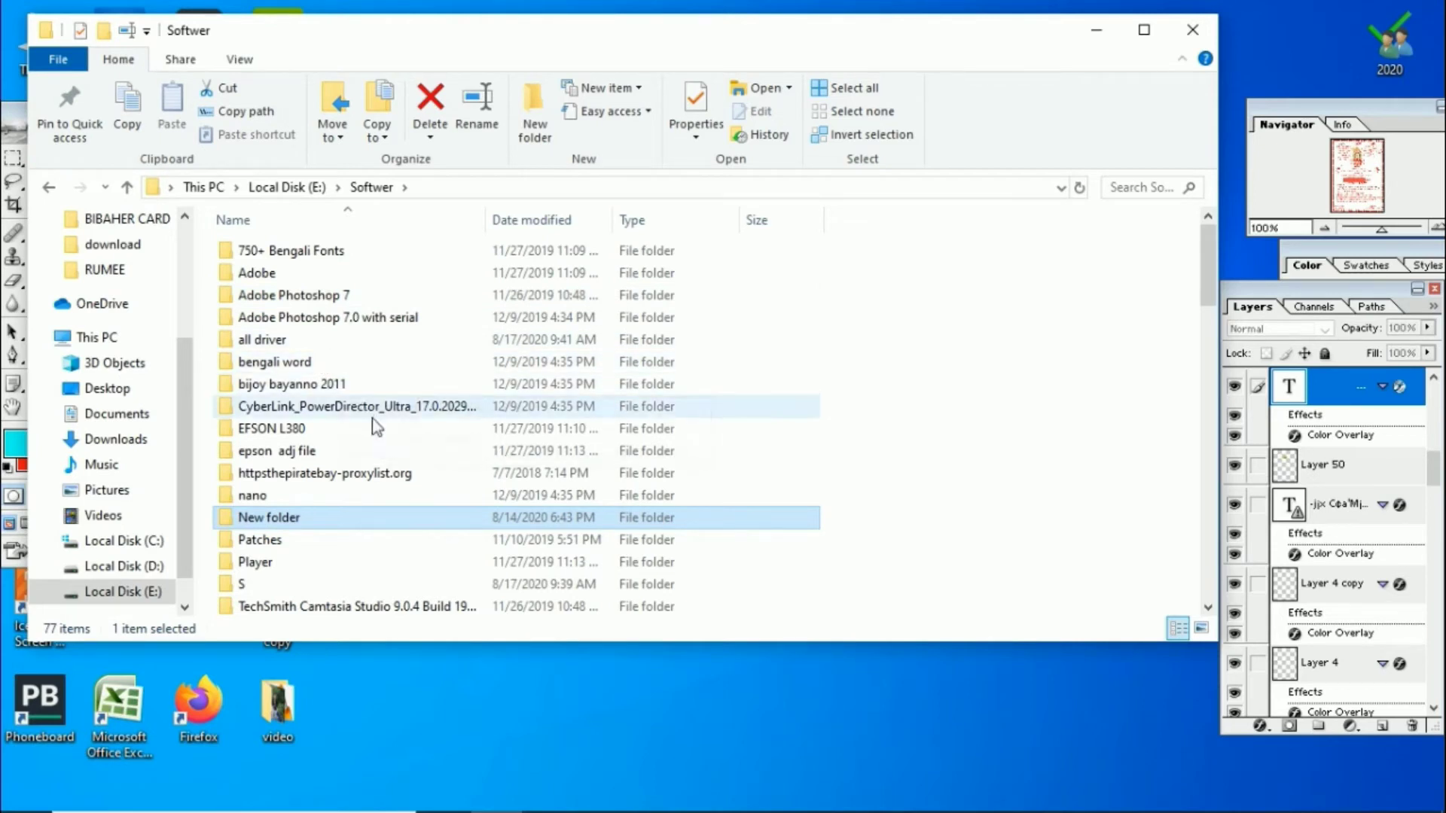
- Check the contents of New folder inside Softwer for the STM files, and close the File Explorer window
scroll(405, 451, "down", 1)
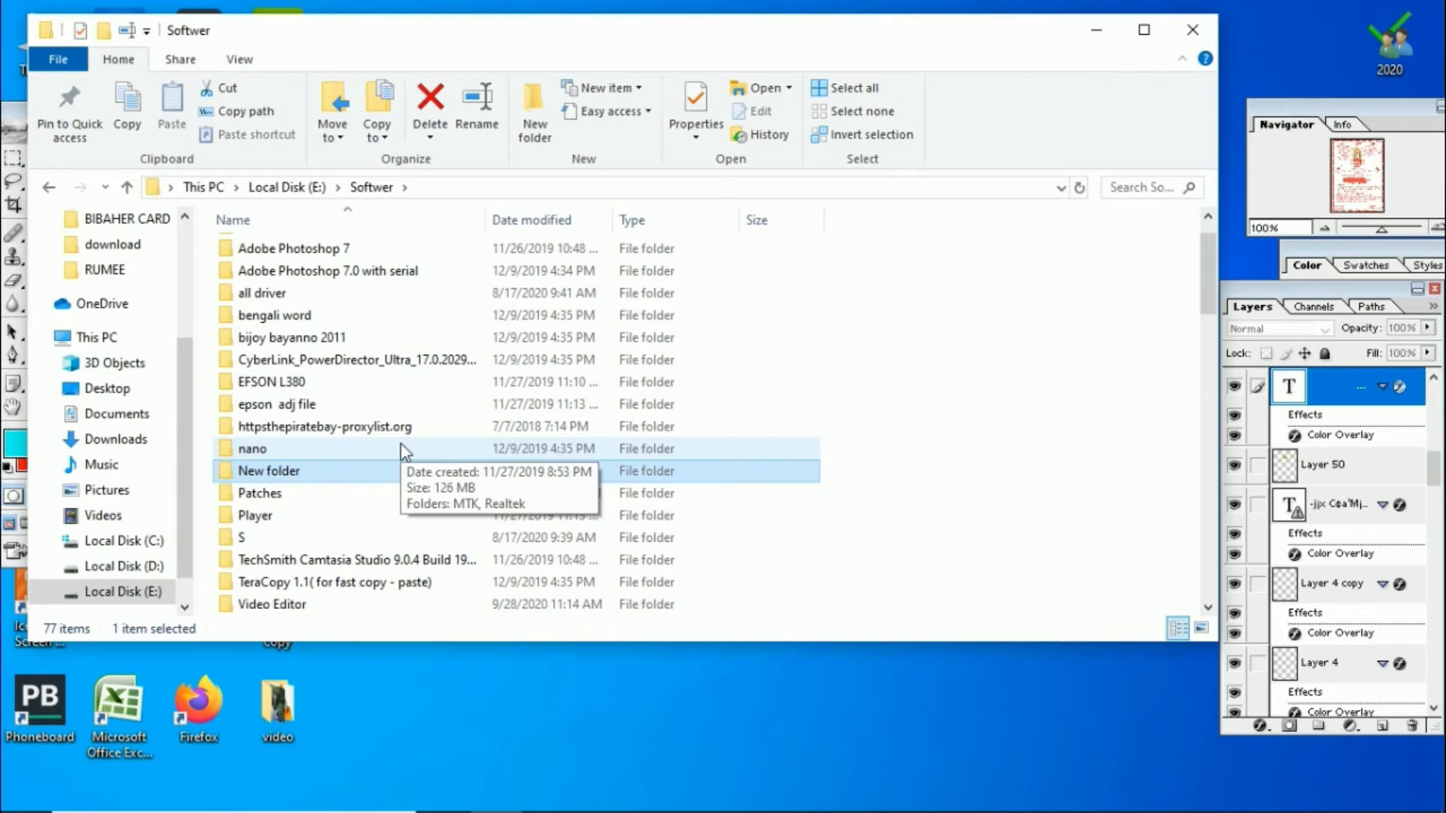
key("Return")
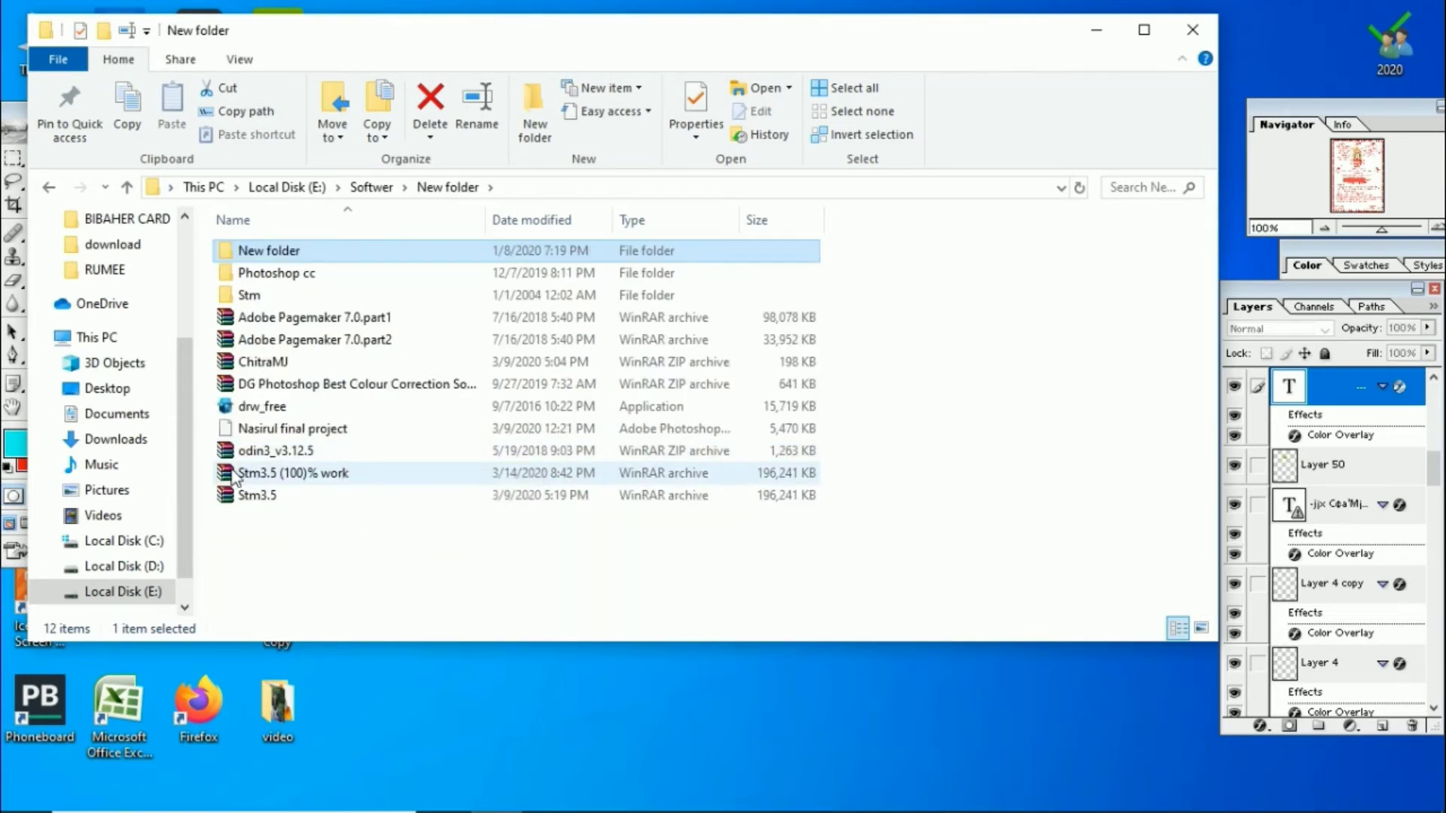
left_click(127, 188)
left_click(1193, 32)
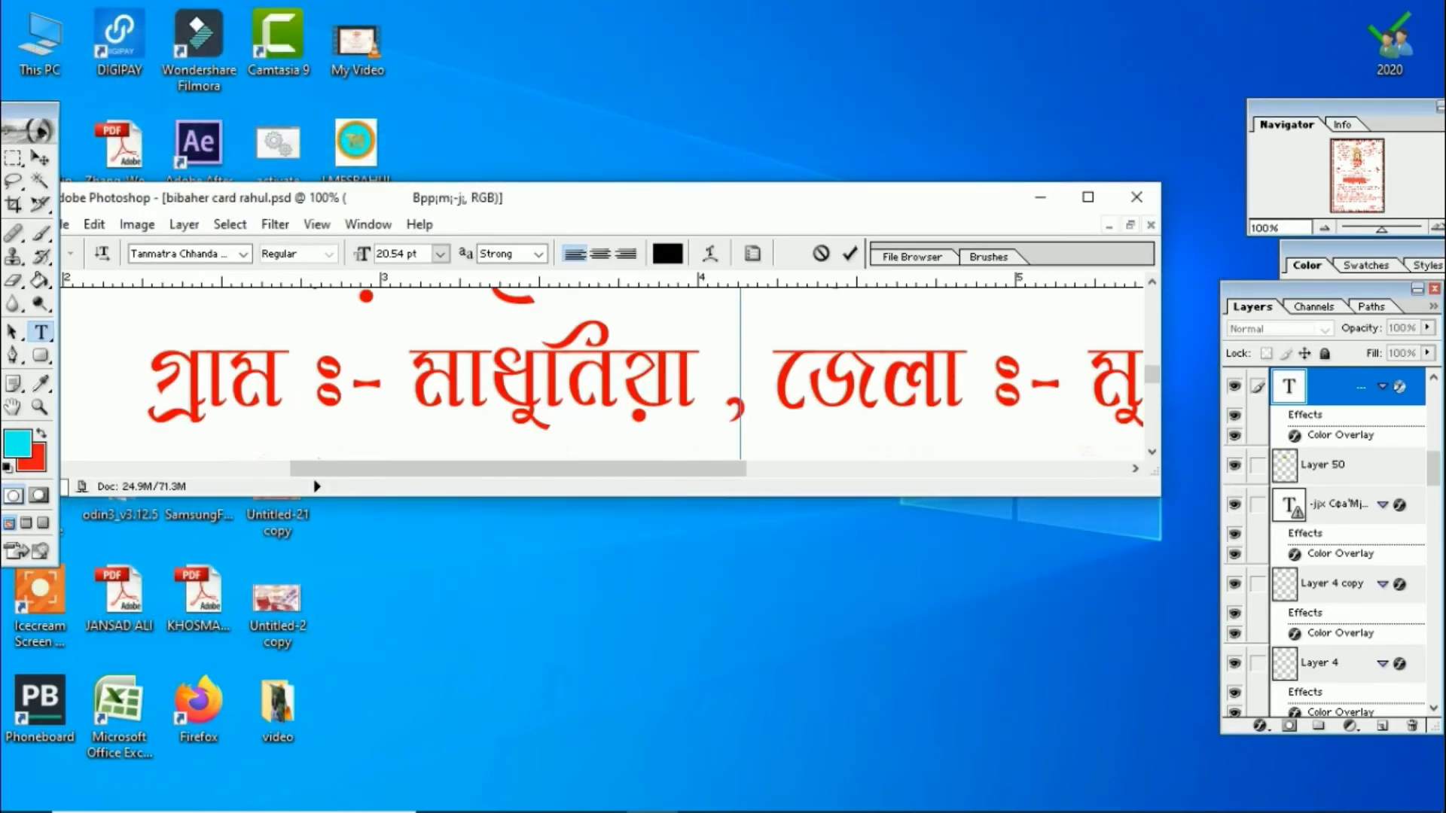
- Turn on the computer's Wi-Fi and minimize the Photoshop window to show the desktop
left_click(1285, 799)
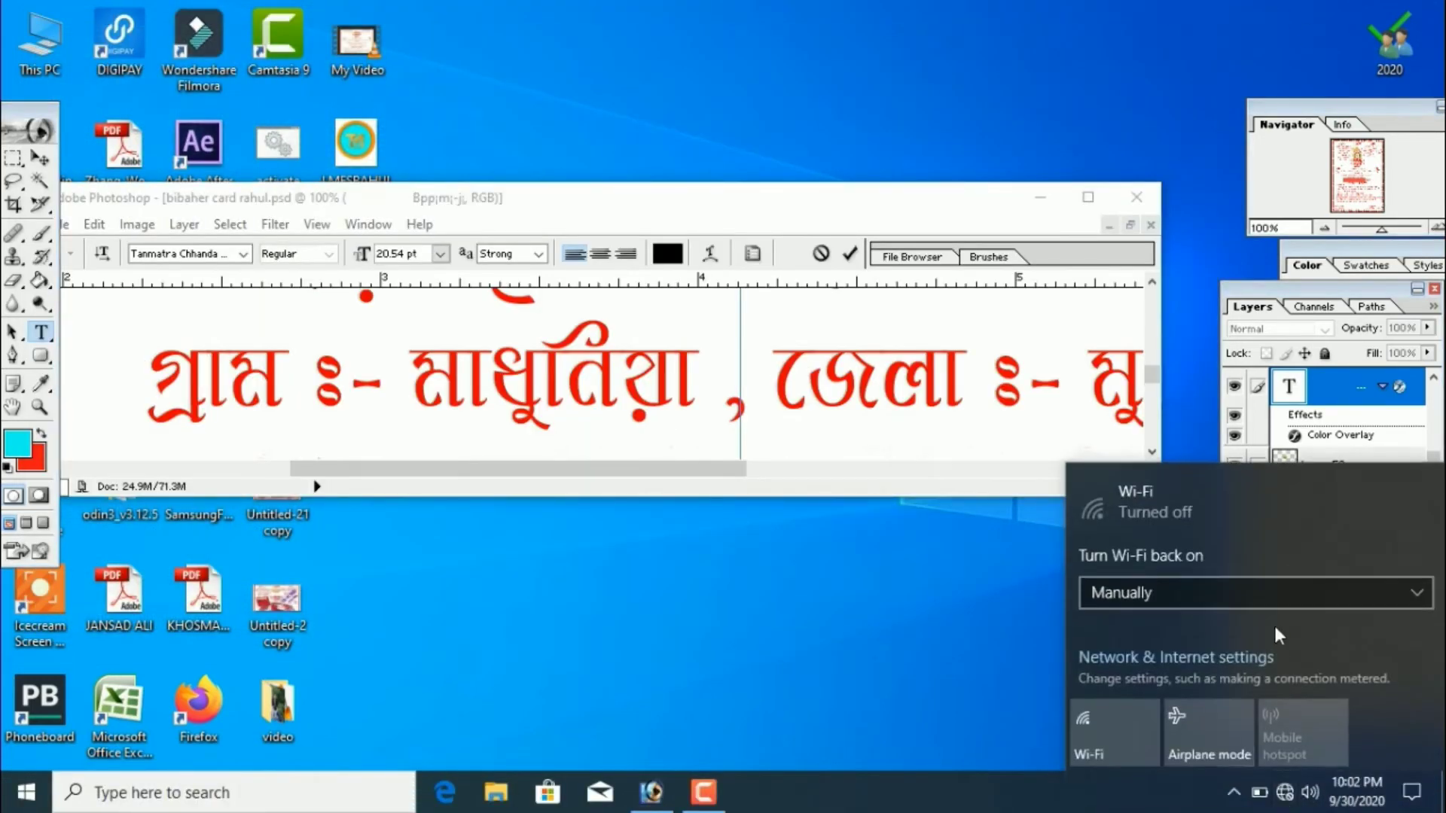
left_click(1114, 729)
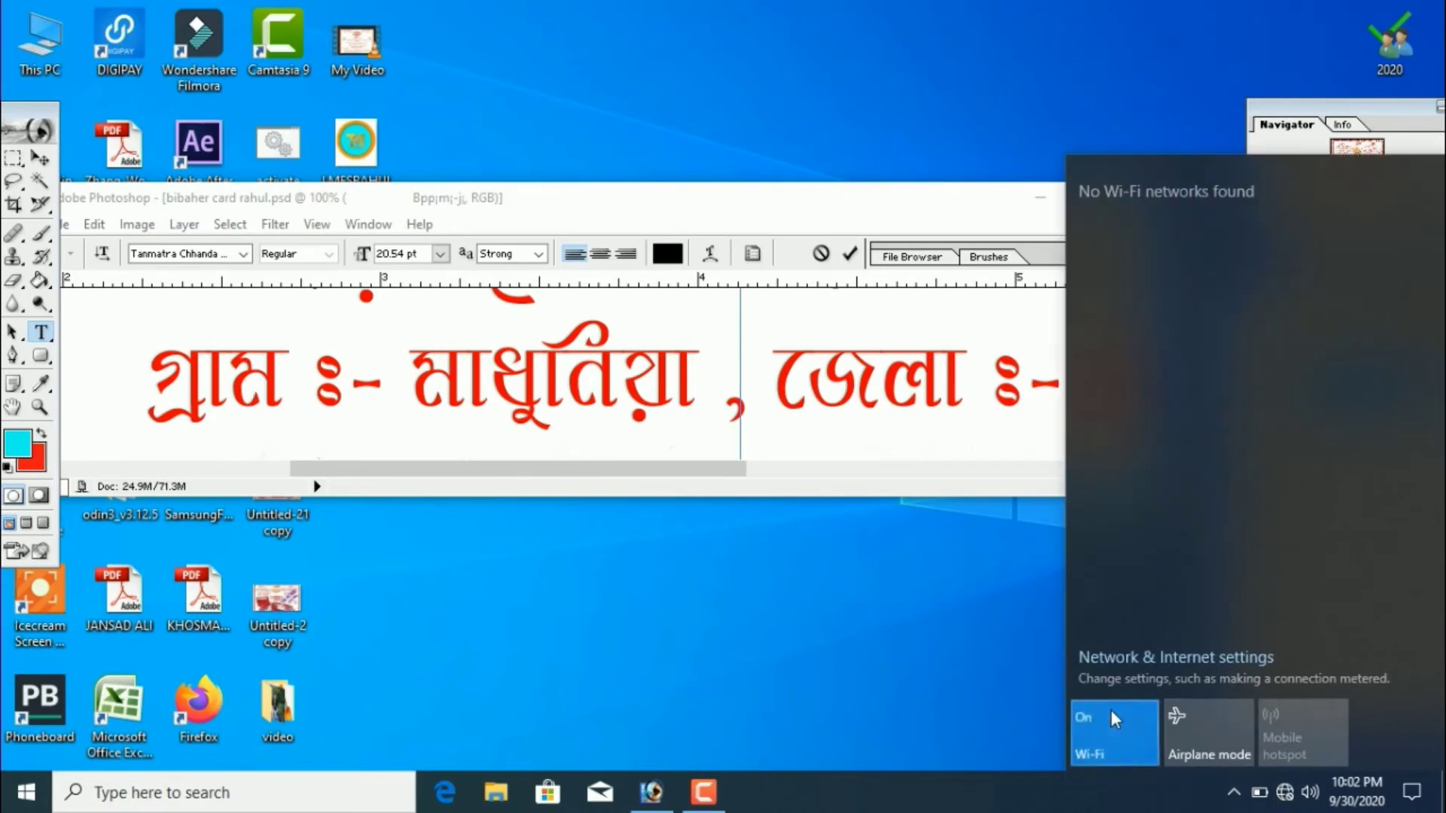
left_click(755, 605)
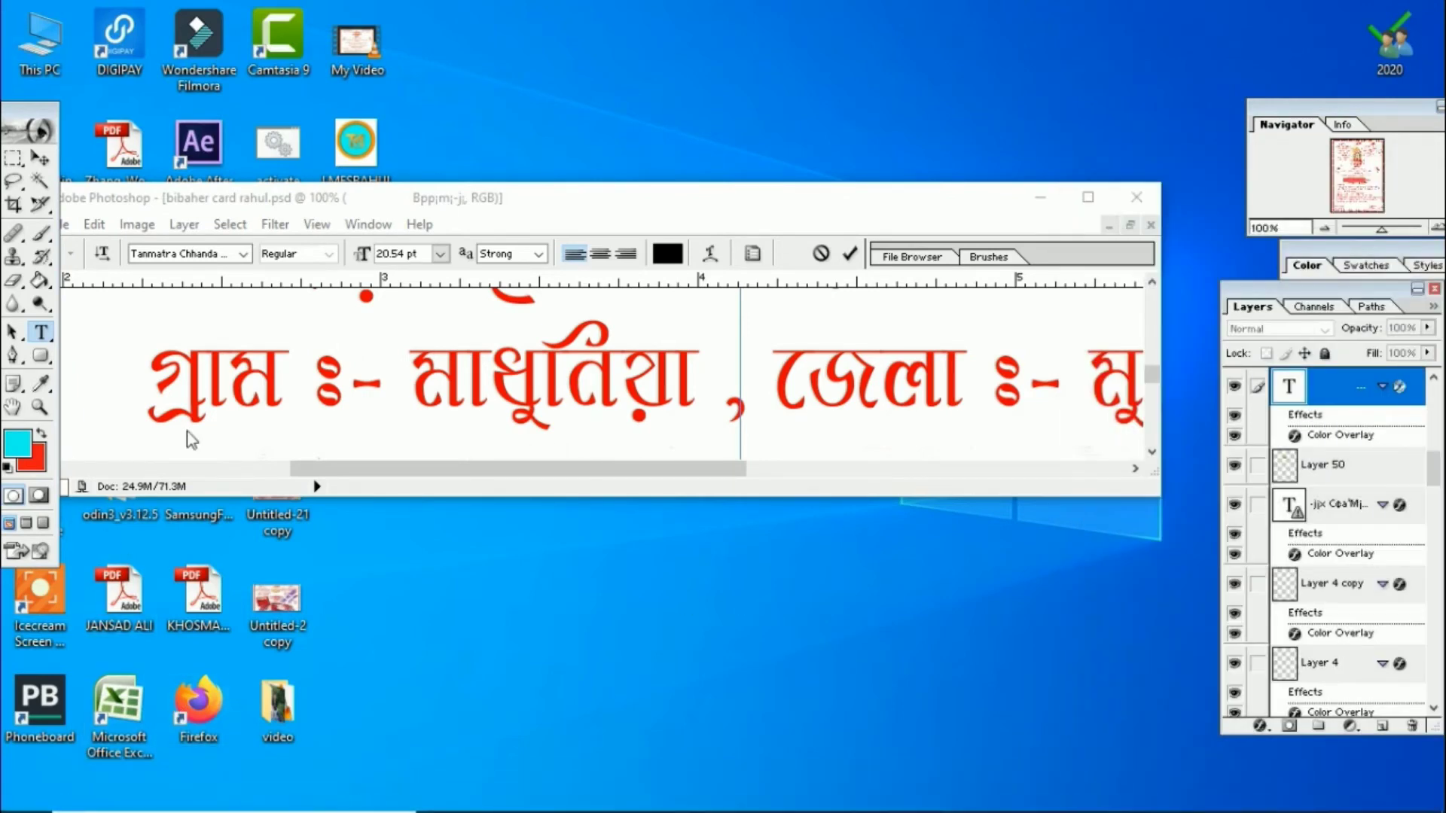
left_click(1040, 197)
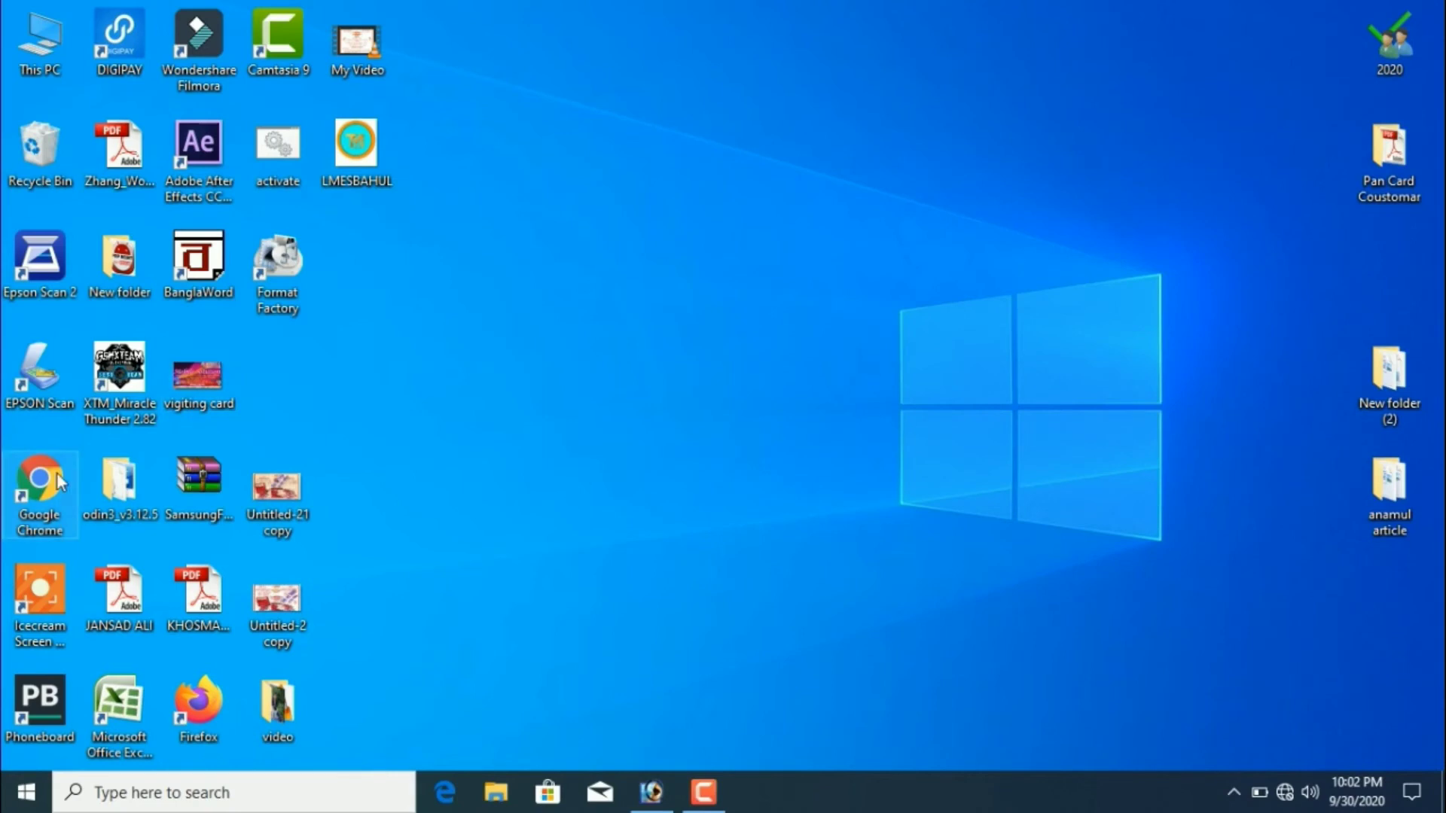
- Switch to Google Chrome, open the Google home page and search for "tanmatra font"
double_click(61, 482)
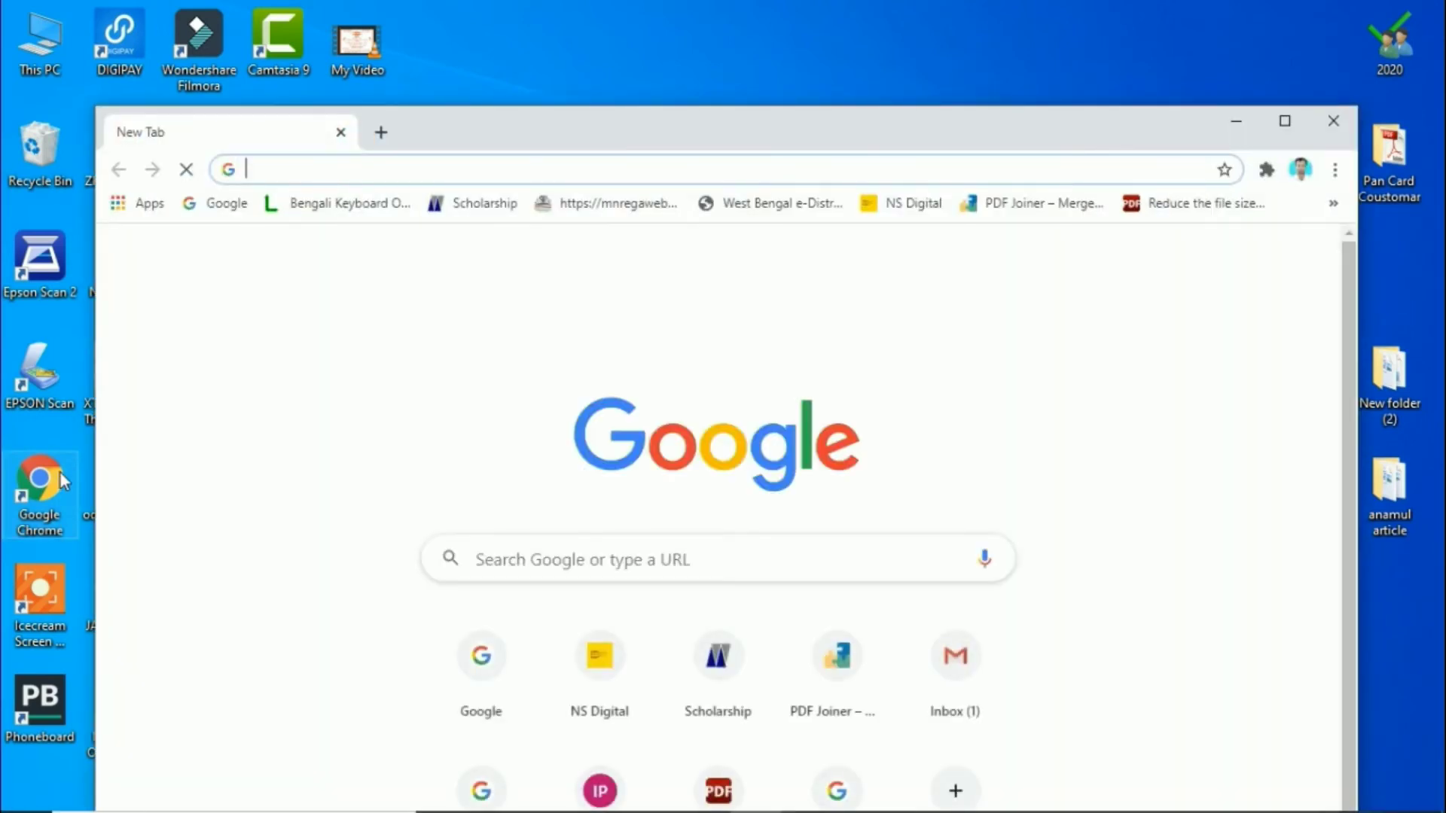
left_click(214, 204)
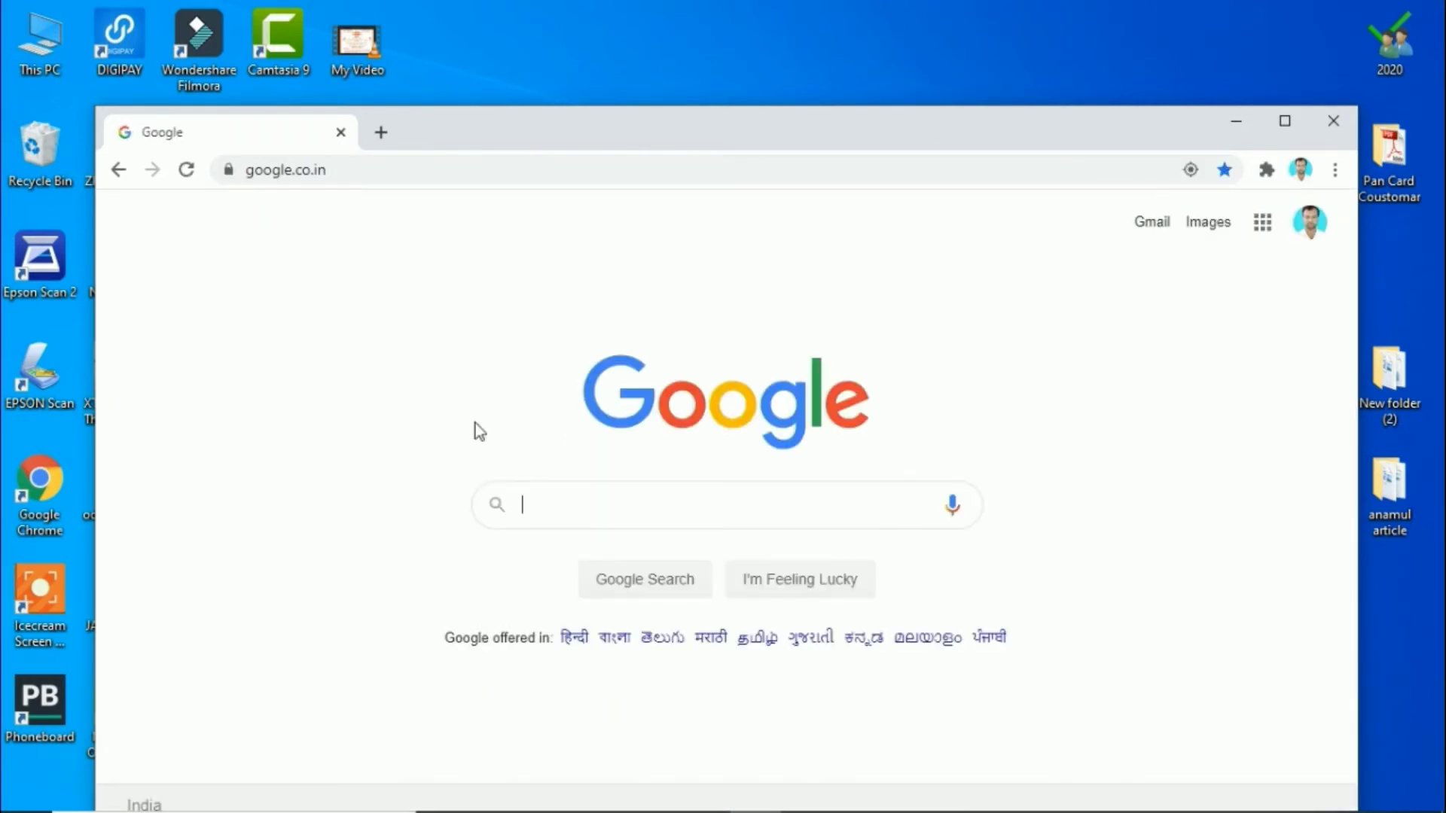
left_click(544, 506)
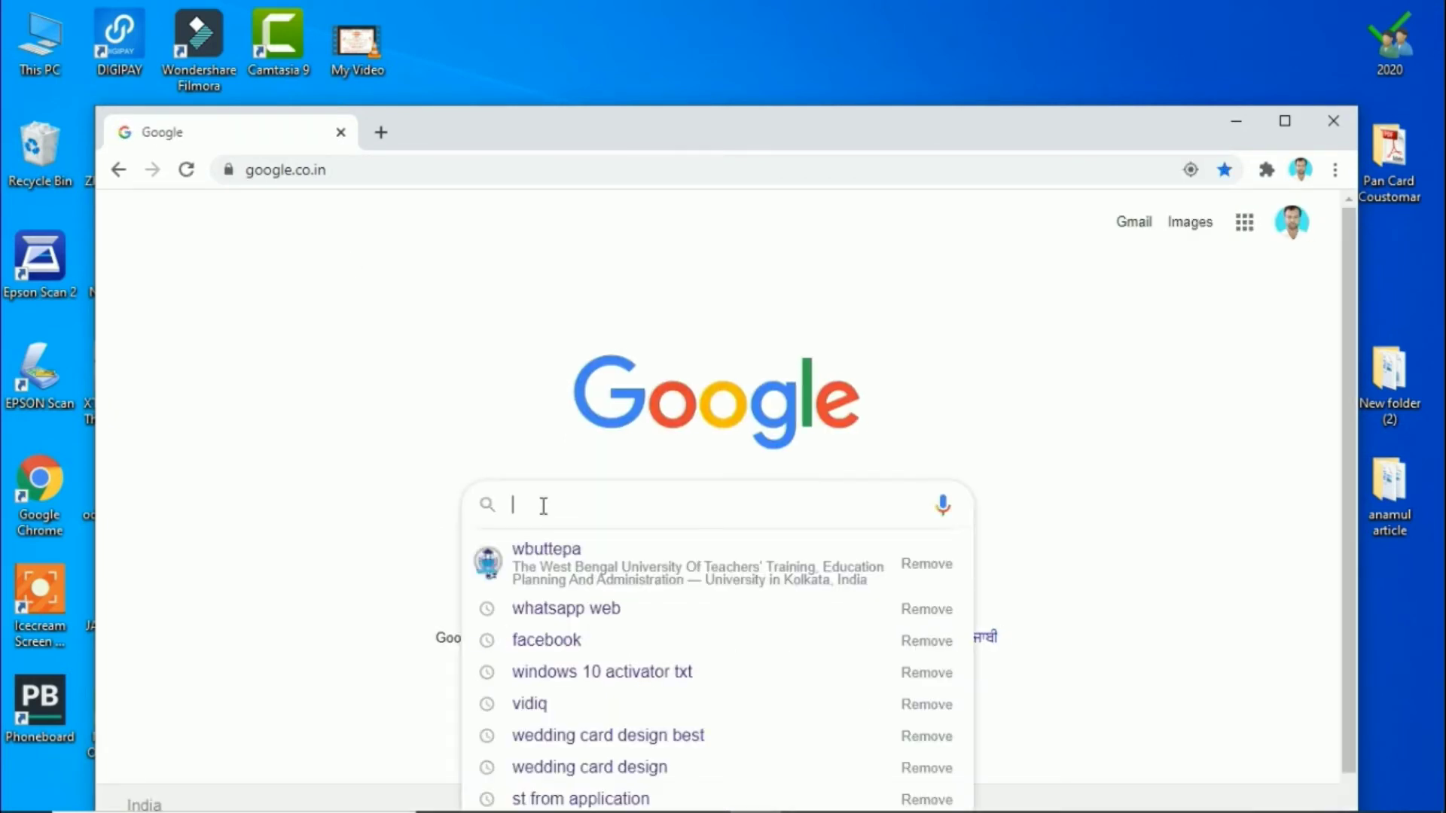
type("tan")
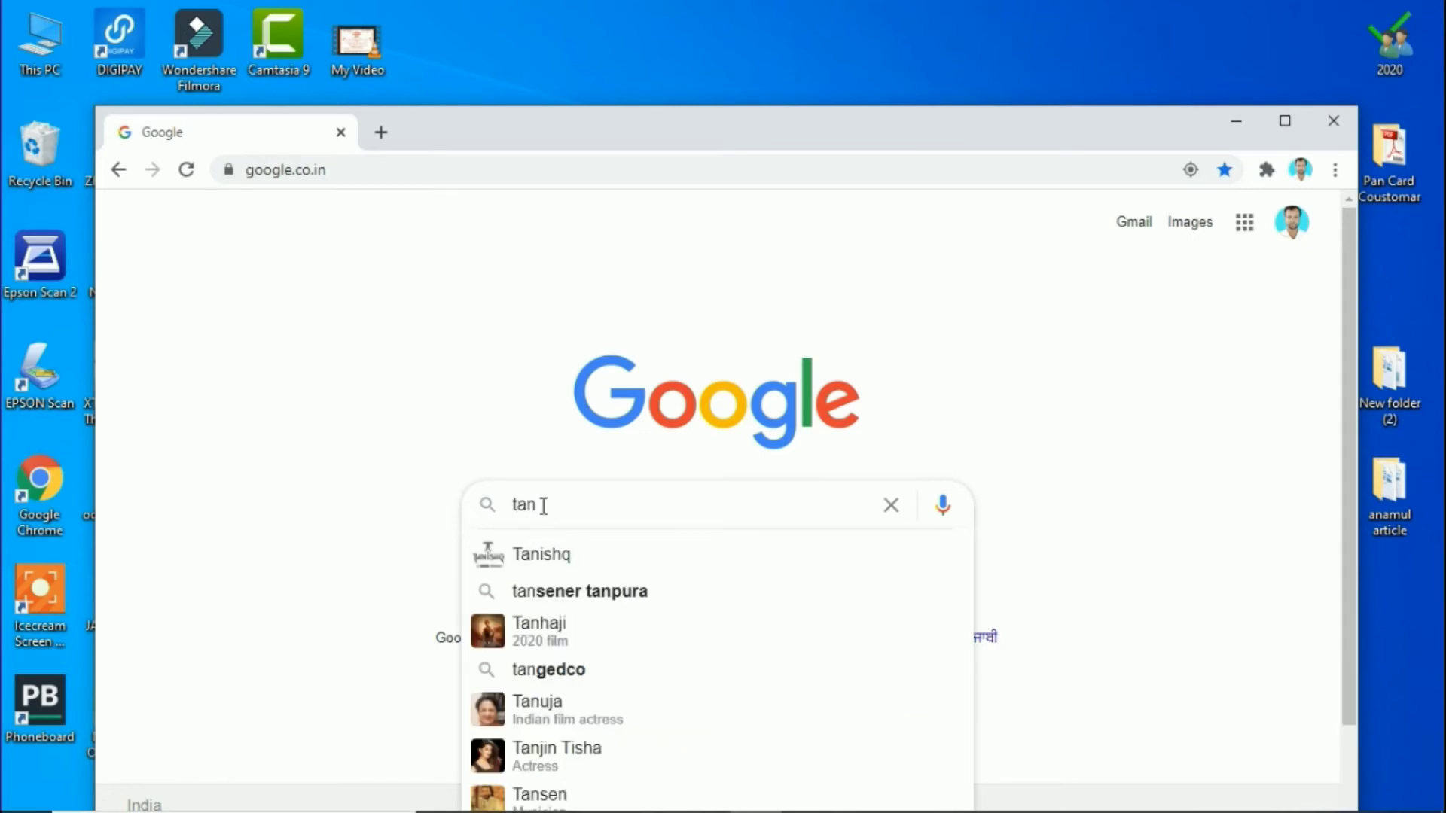
type("ma")
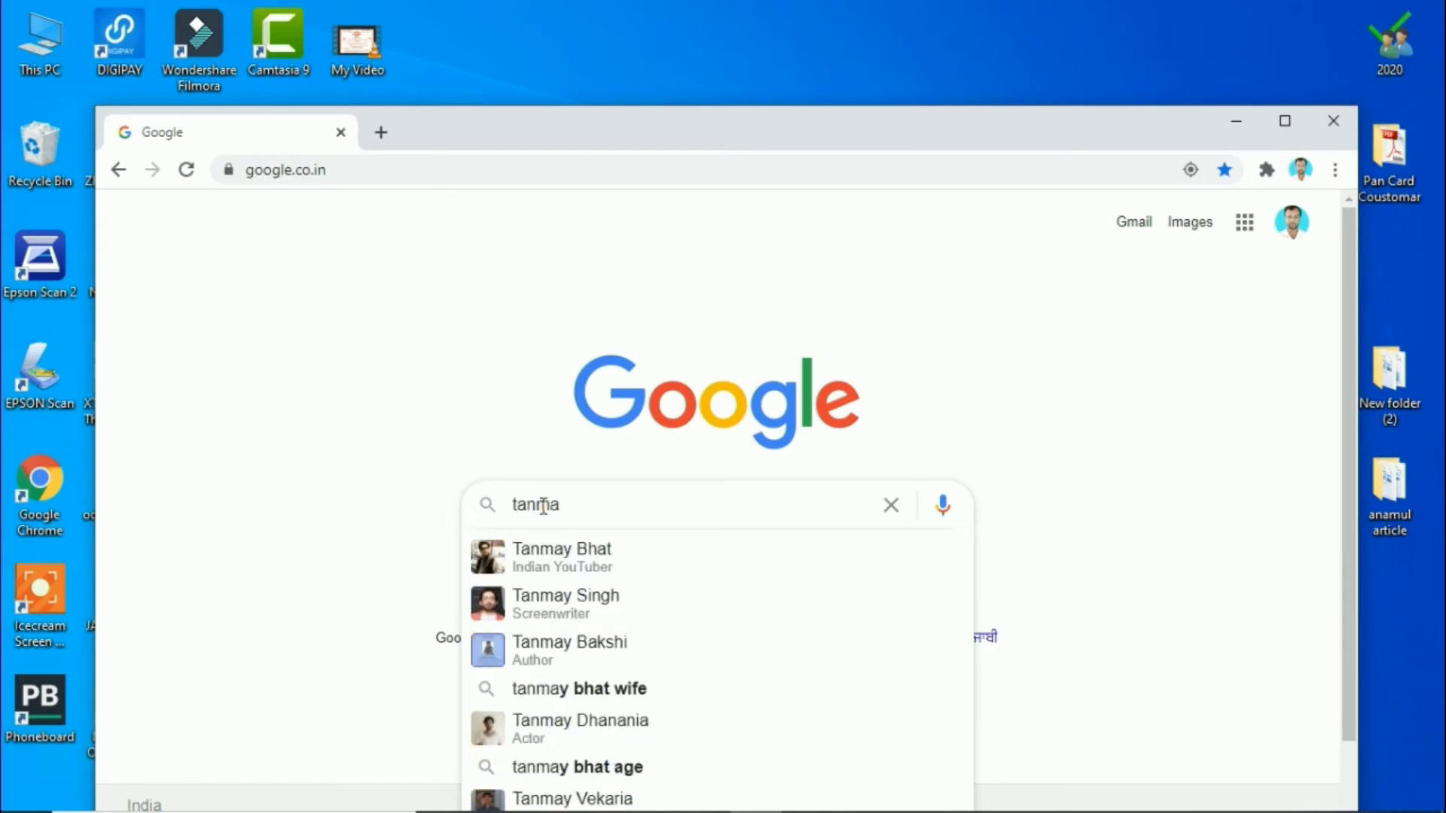
type("t")
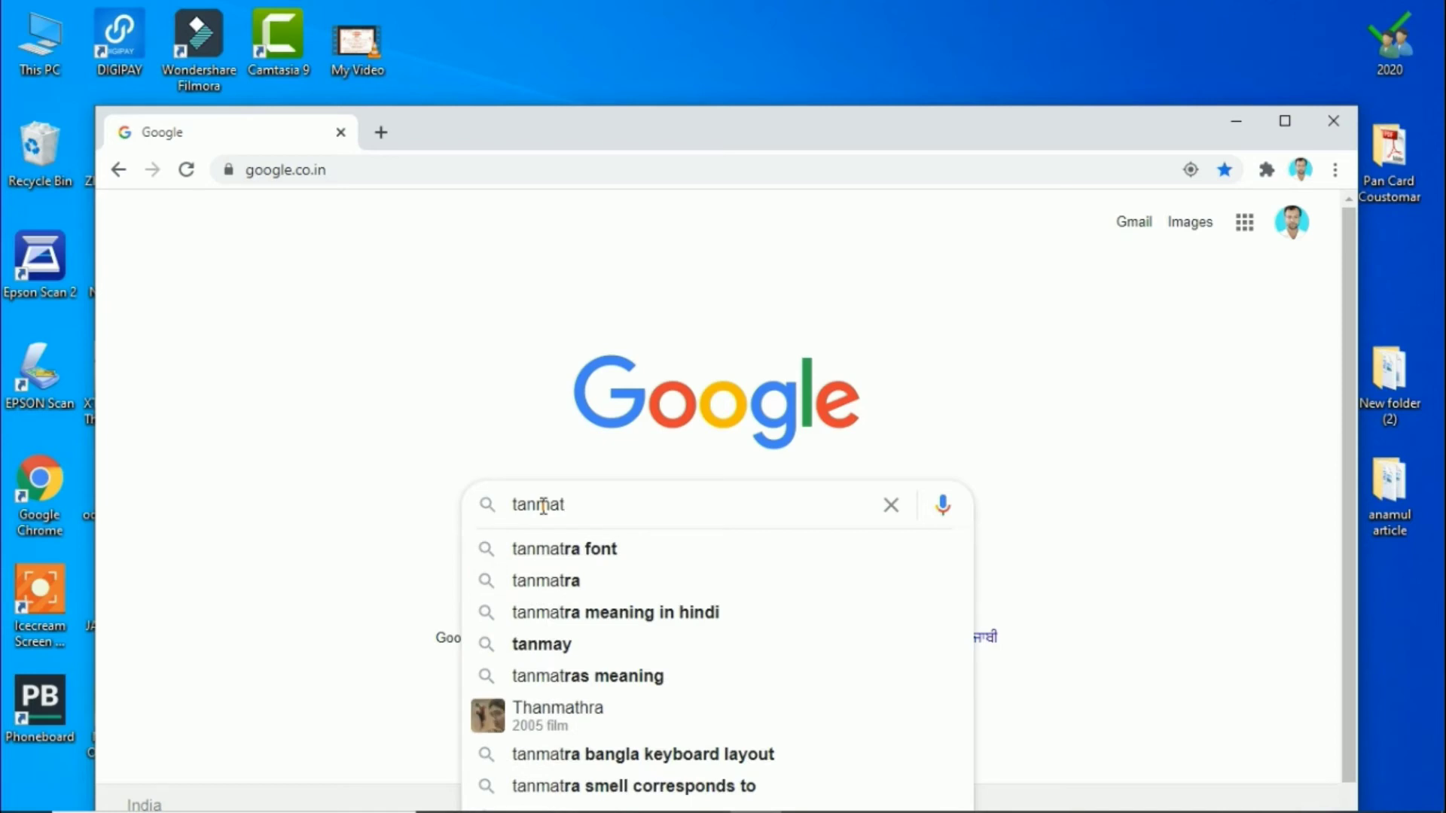
left_click(588, 556)
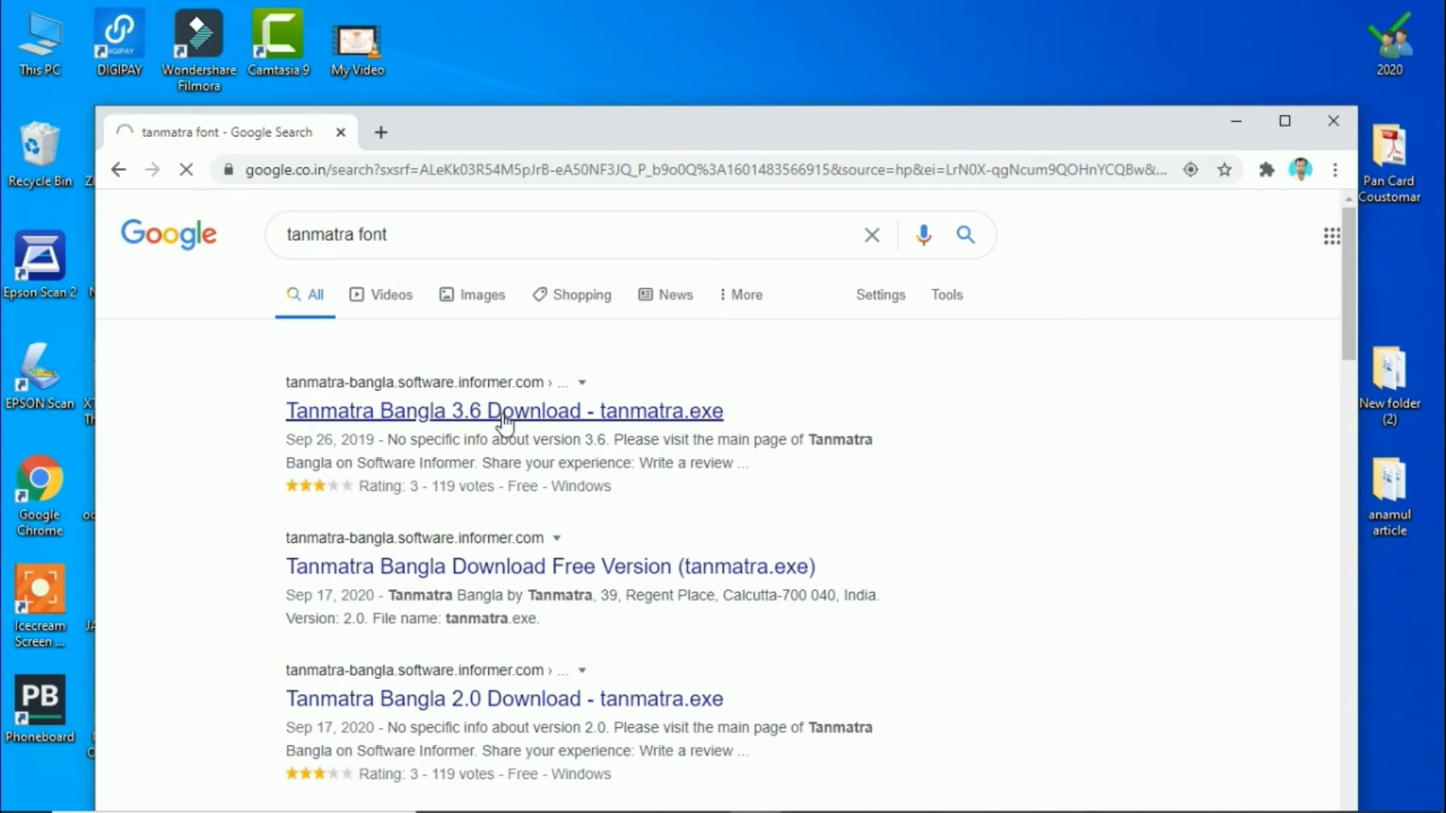
- Open the Tanmatra Bangla 3.6 Download search result and examine its page for the download option and version details
scroll(623, 458, "down", 4)
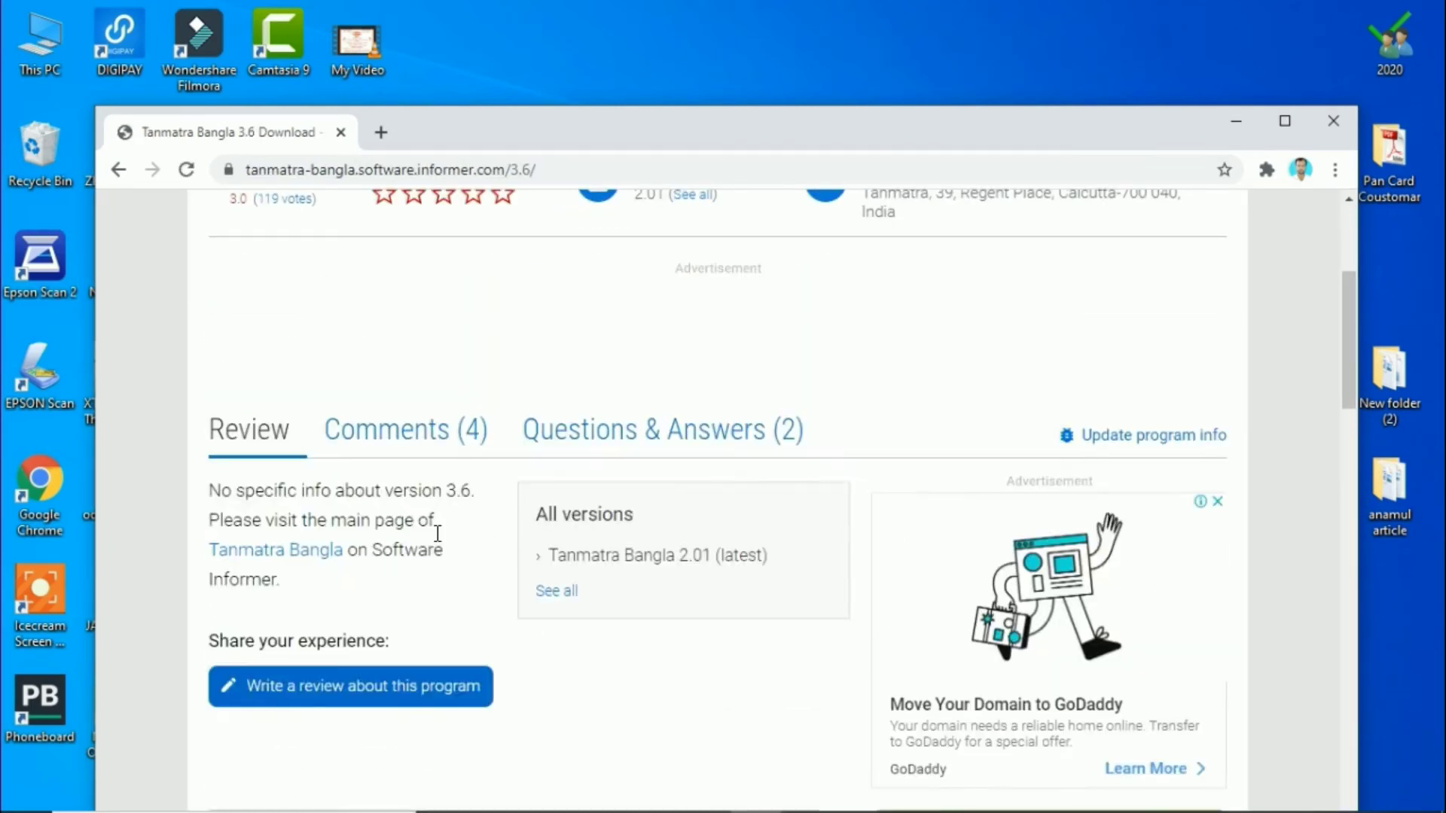
scroll(726, 592, "down", 5)
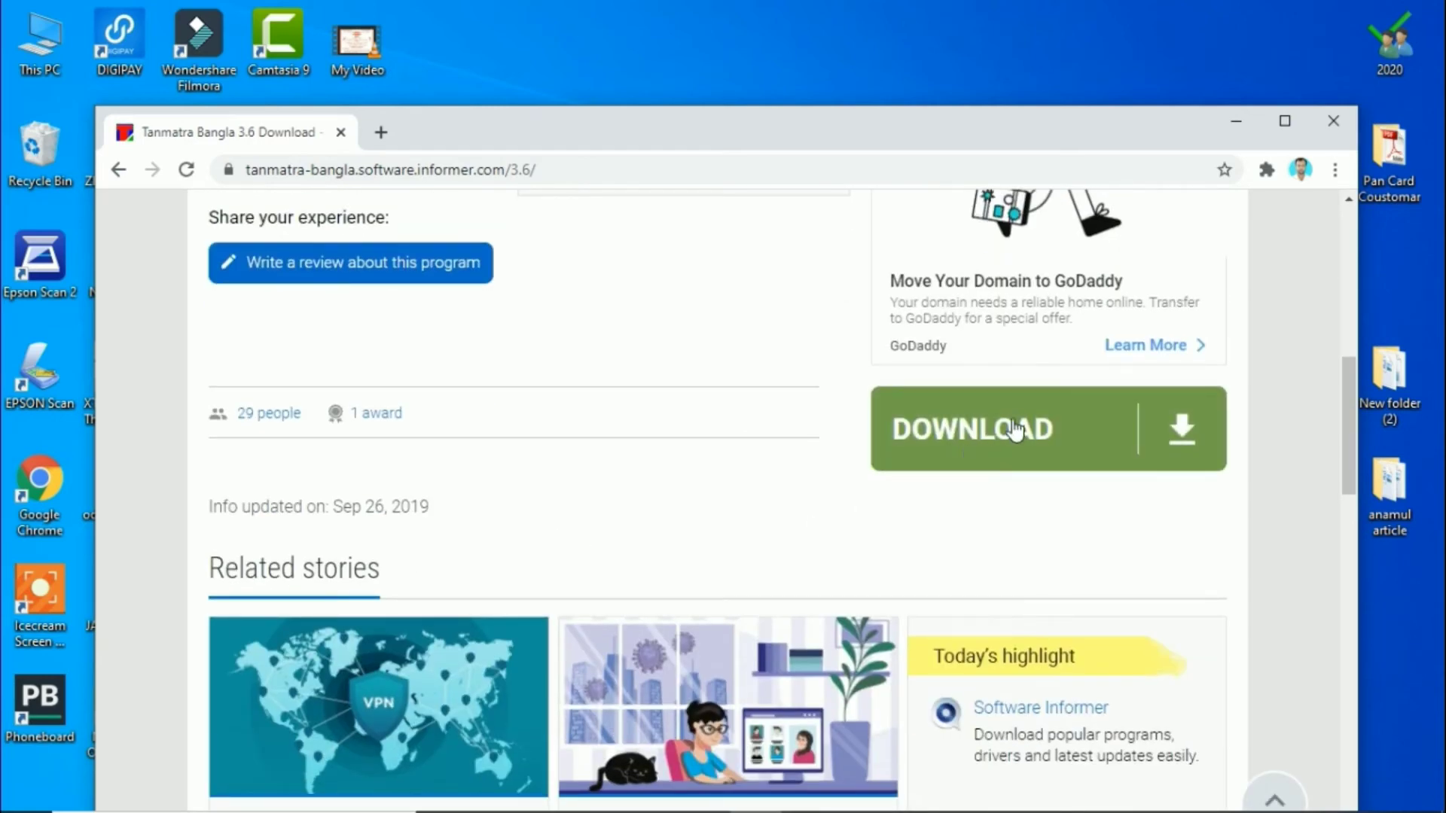
scroll(363, 292, "up", 8)
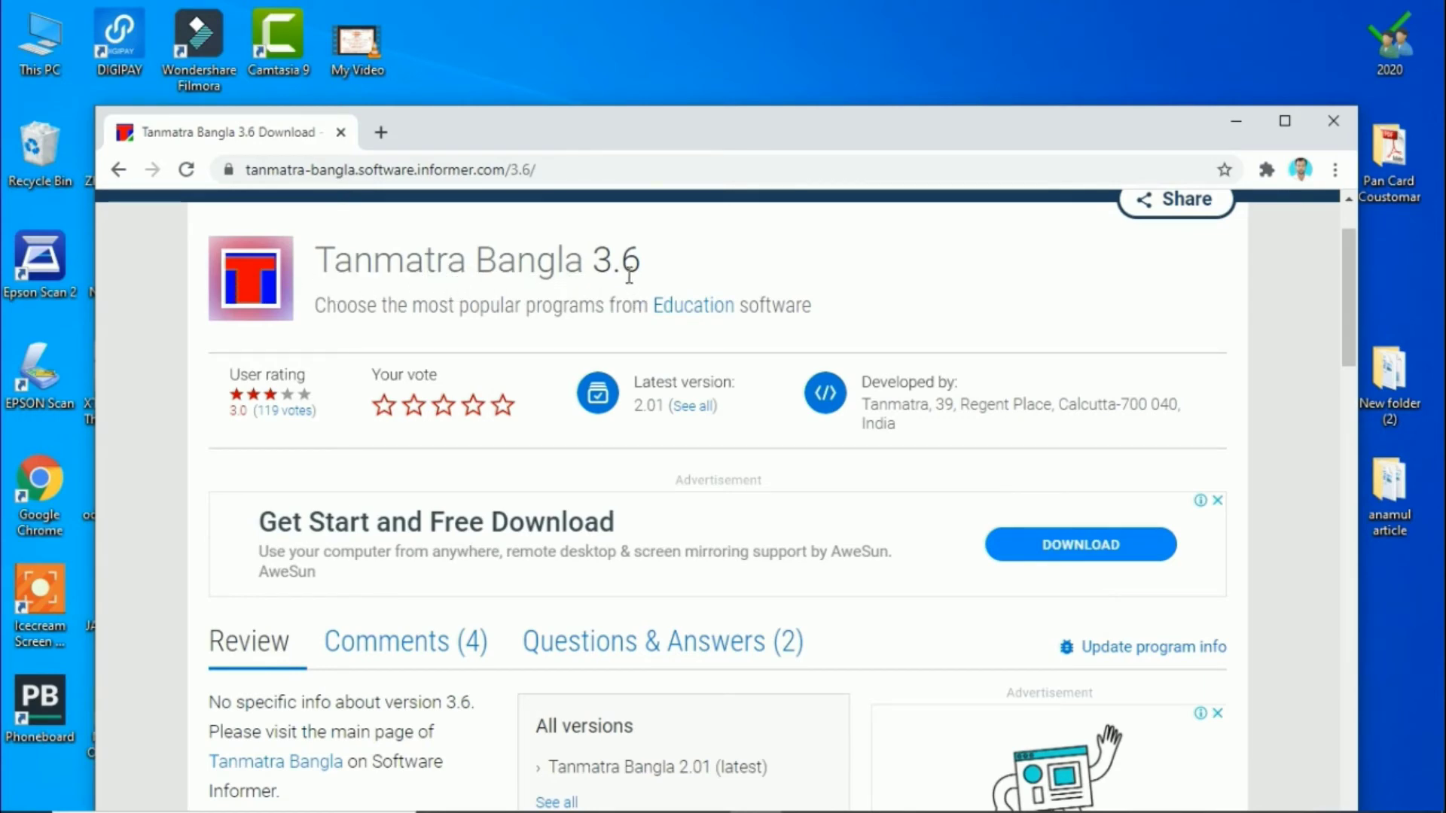
- Look through the rest of the Tanmatra Bangla 3.6 page for its download option, and close the browser
scroll(727, 538, "down", 5)
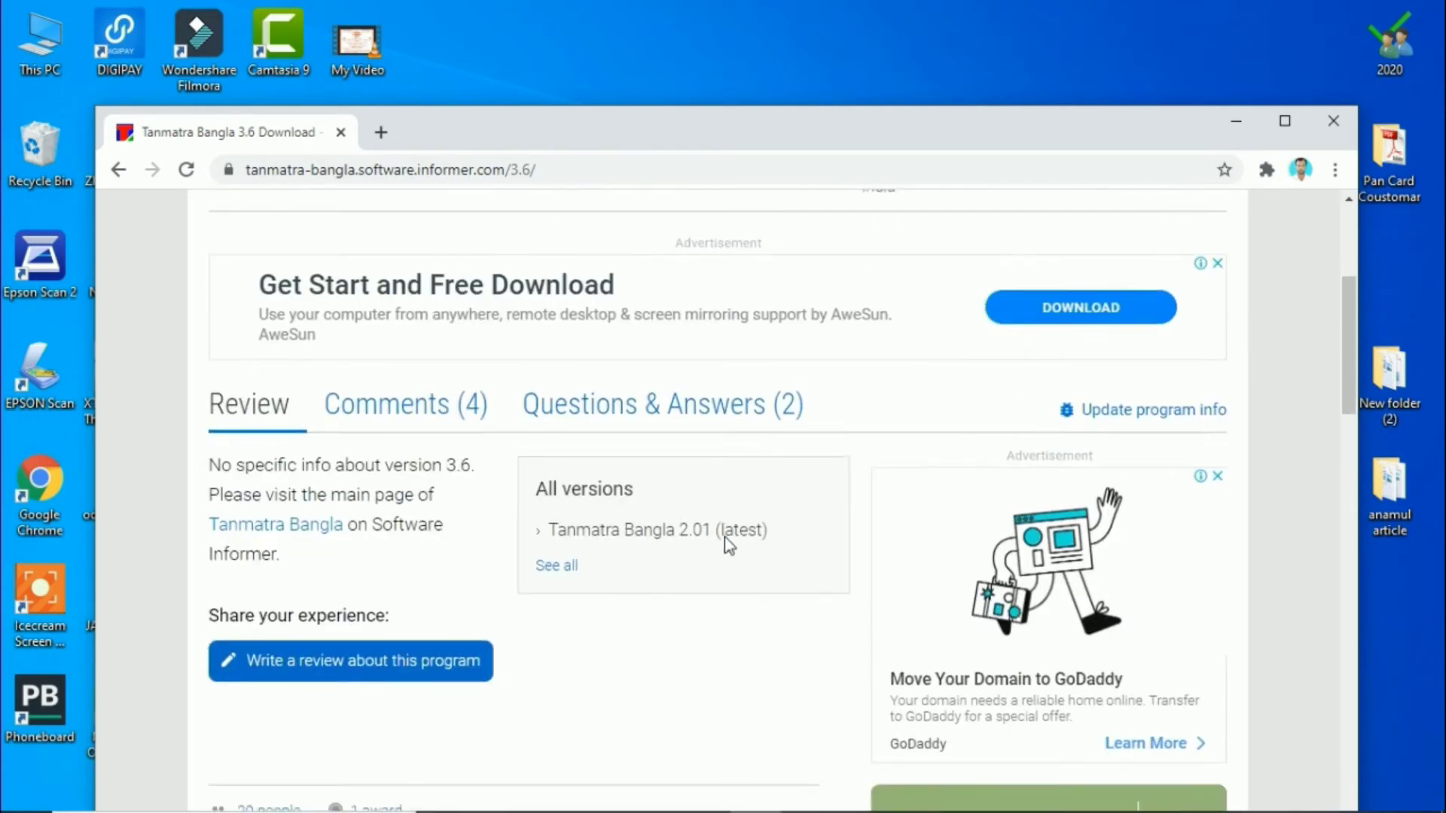
scroll(704, 542, "down", 4)
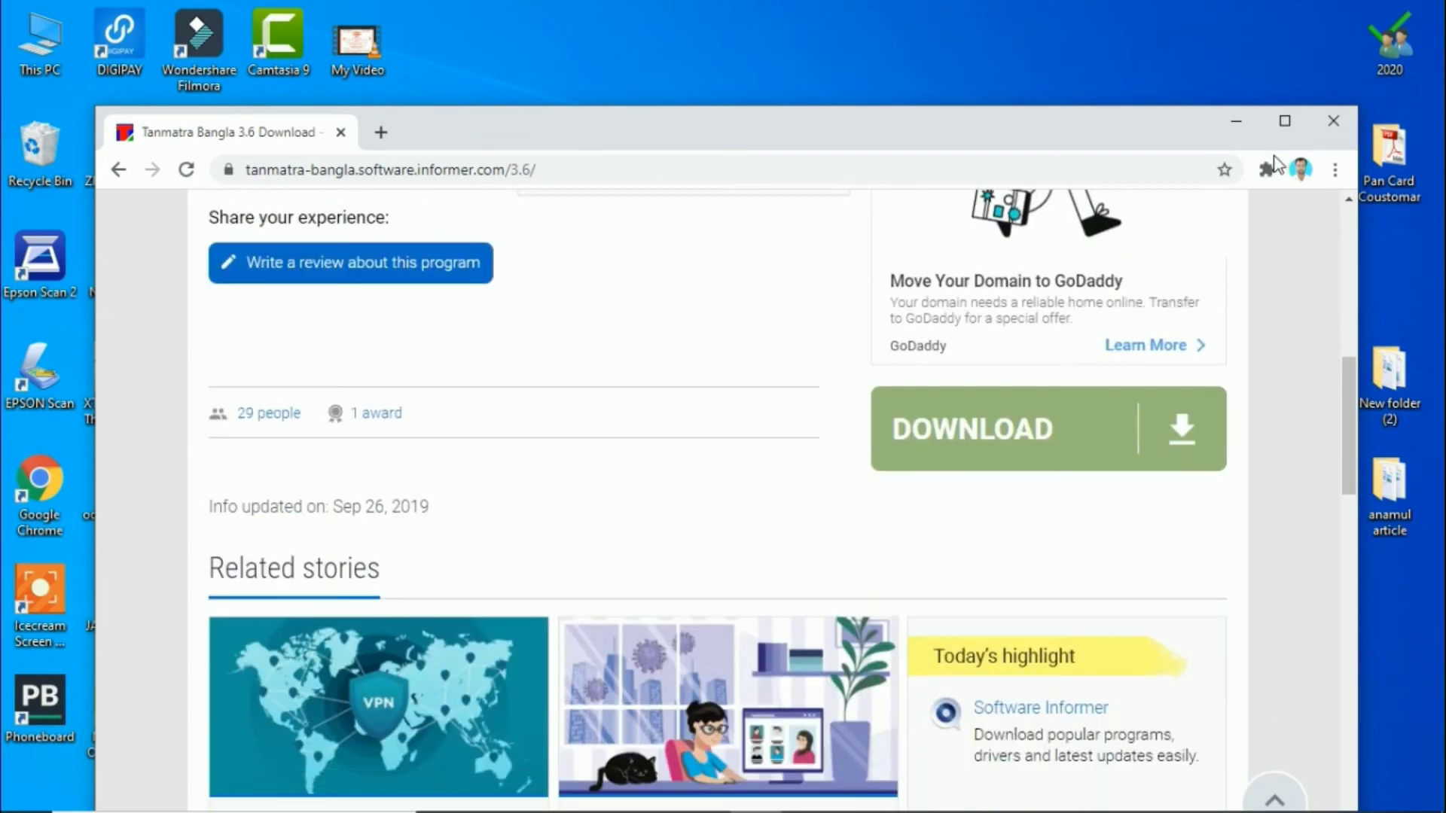
left_click(1333, 122)
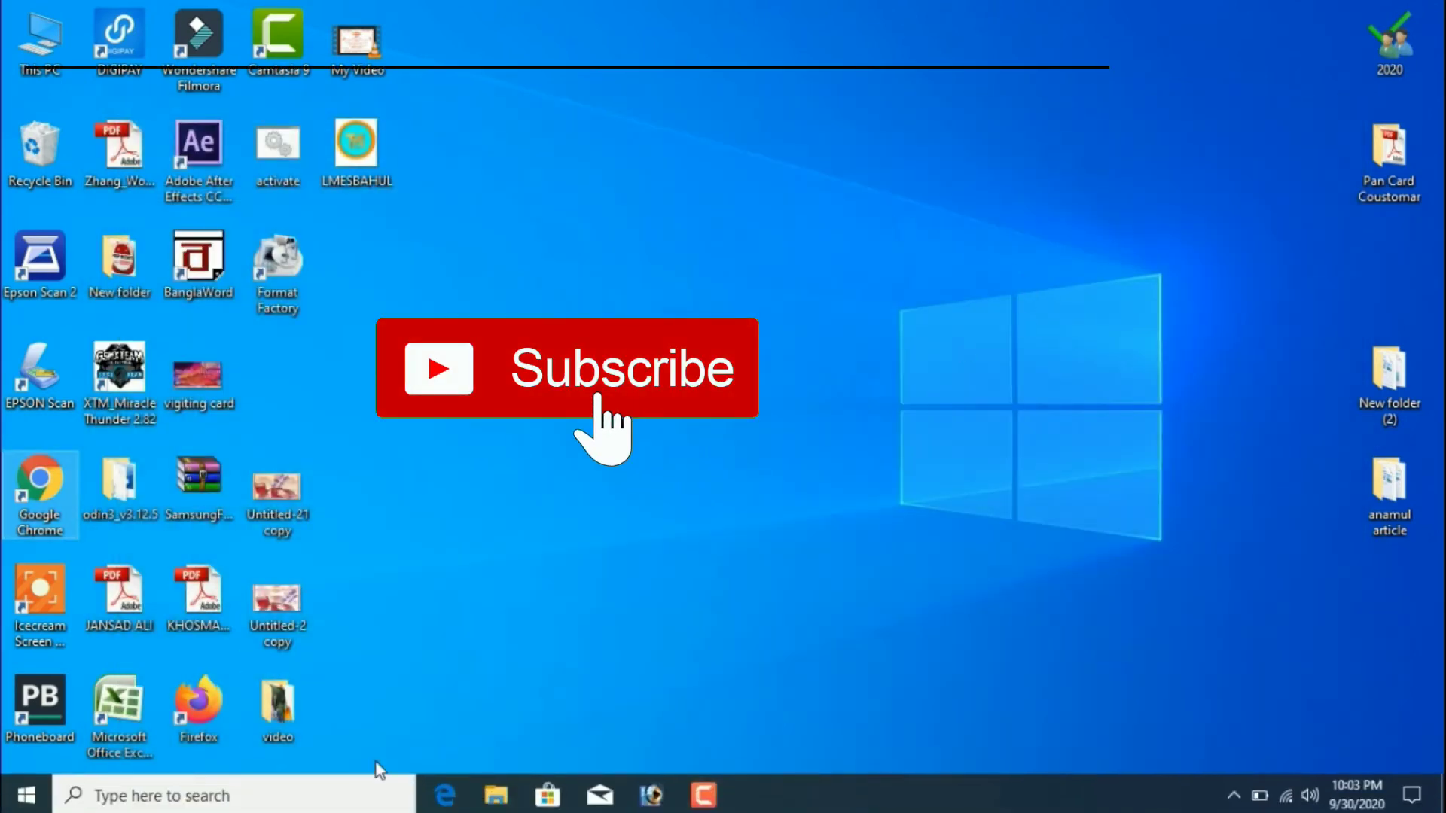
- Switch back to Photoshop and maximize its window on the invitation text of the wedding card
left_click(652, 792)
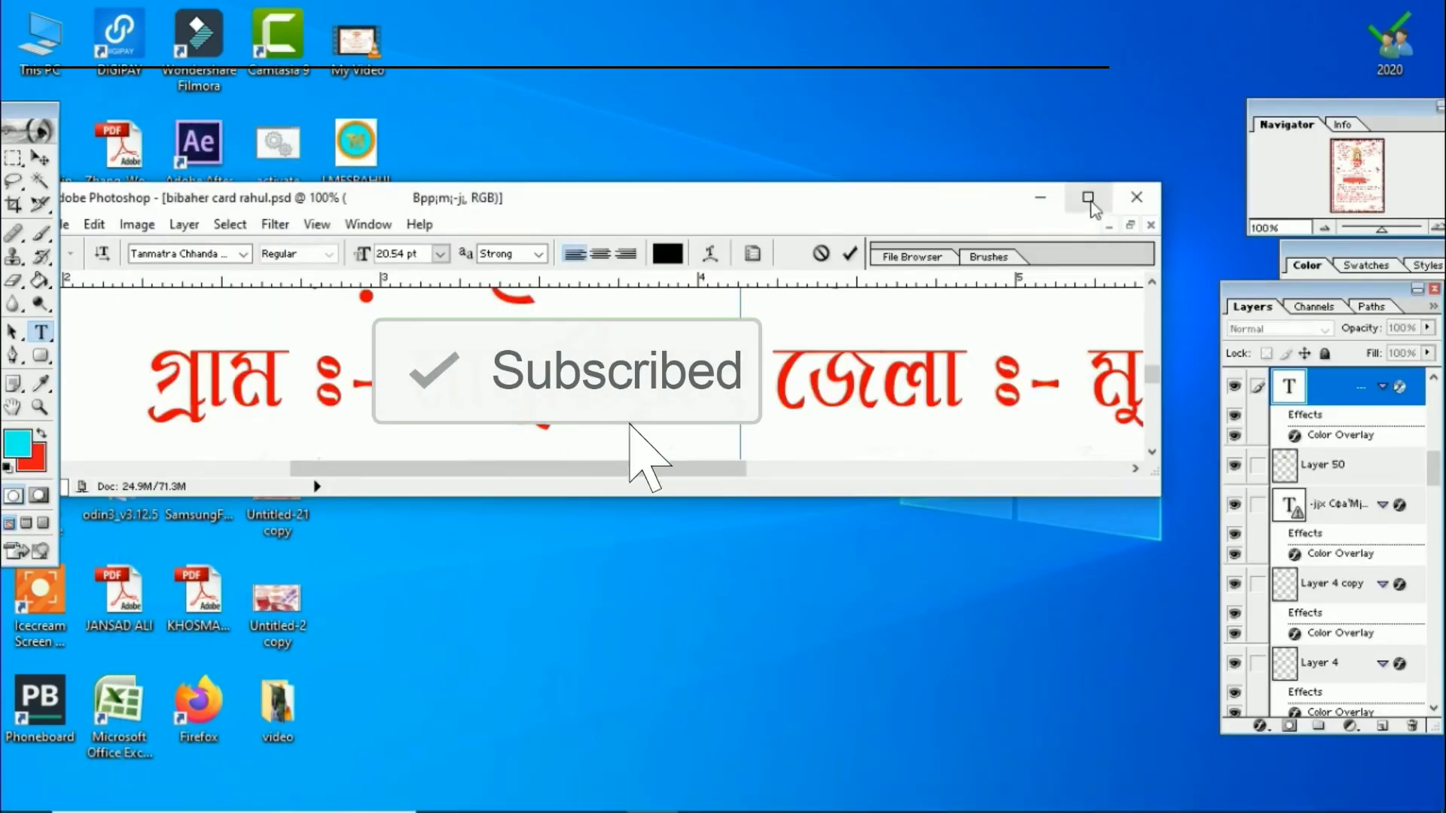
left_click(1087, 197)
scroll(427, 592, "down", 1)
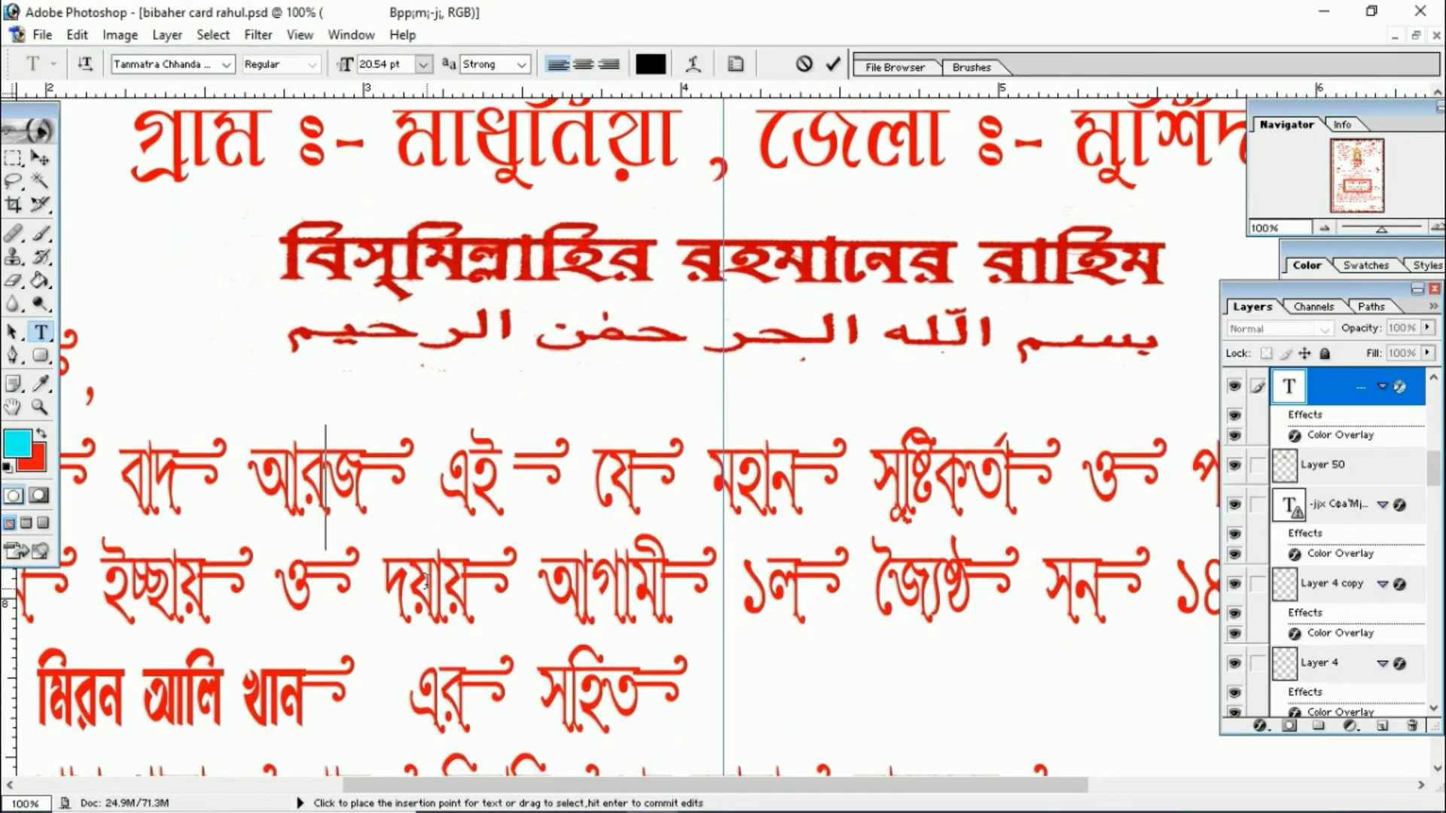
- Try the fonts Tanmatra Bristi Bold and Tanmatra Barnalee Bold on the word আরজ in the invitation paragraph
left_click_drag(262, 476, 366, 482)
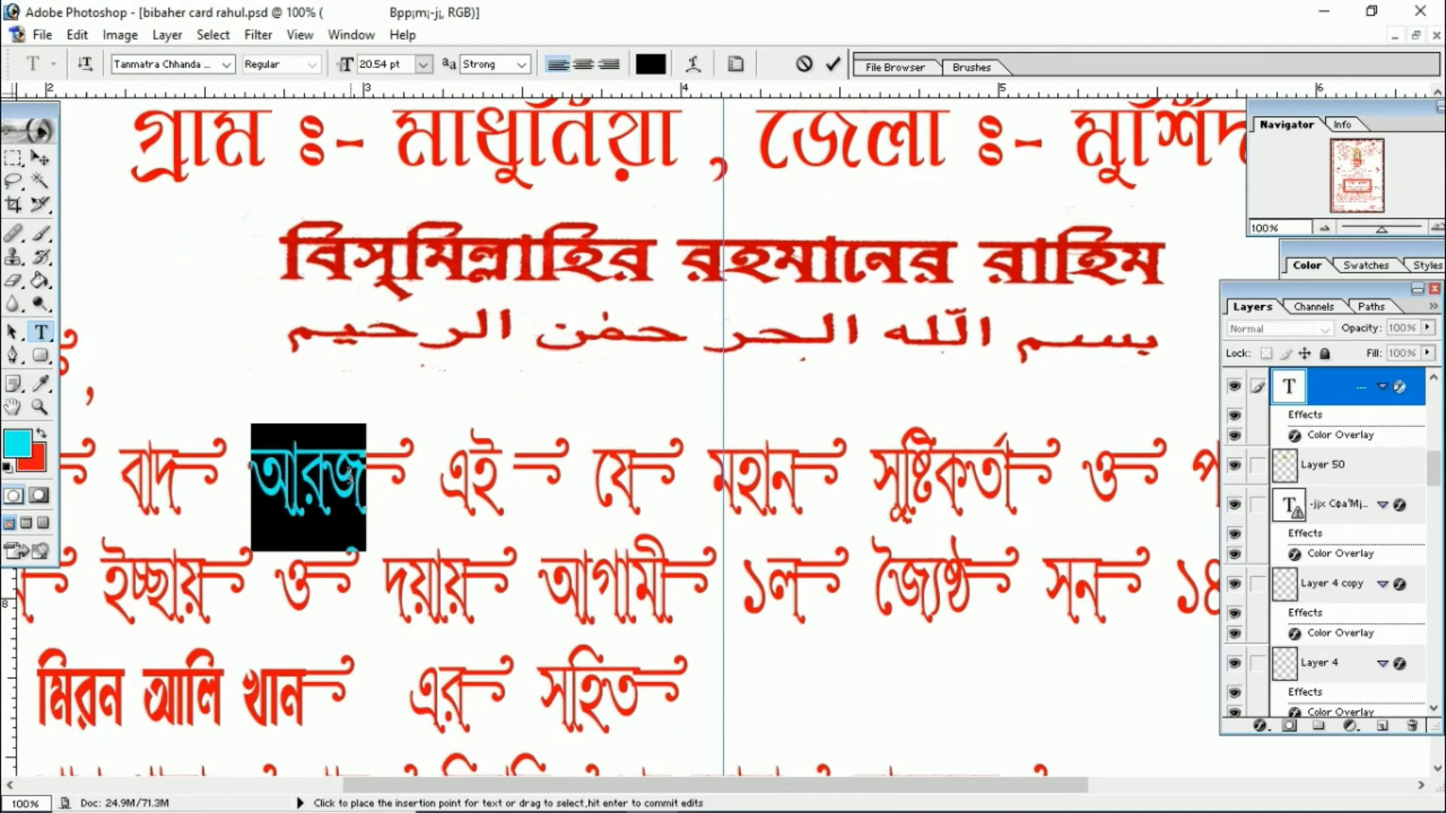
left_click(226, 65)
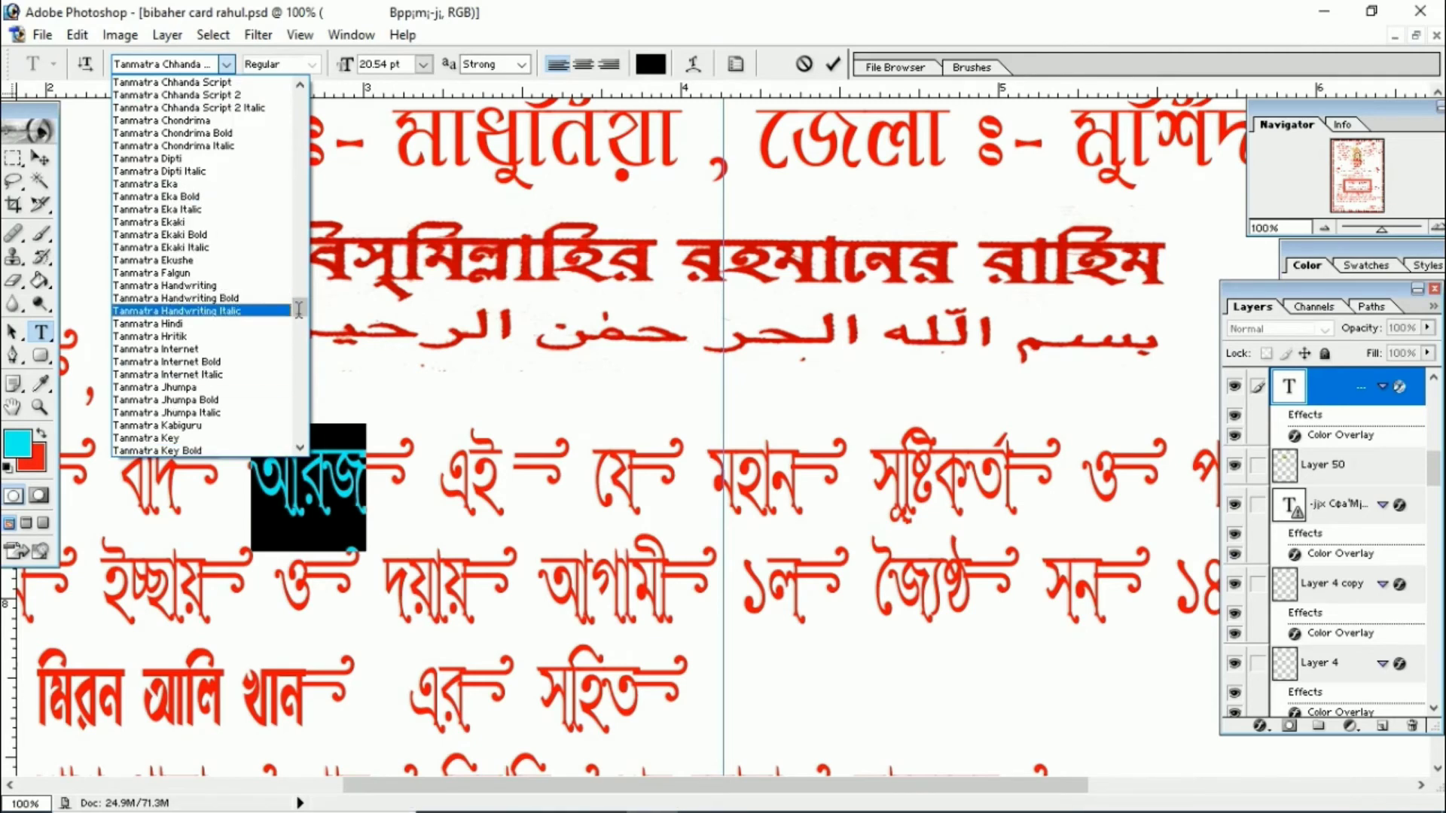
mouse_move(301, 310)
left_mouse_down()
mouse_move(300, 243)
mouse_move(307, 421)
mouse_move(305, 306)
left_mouse_up()
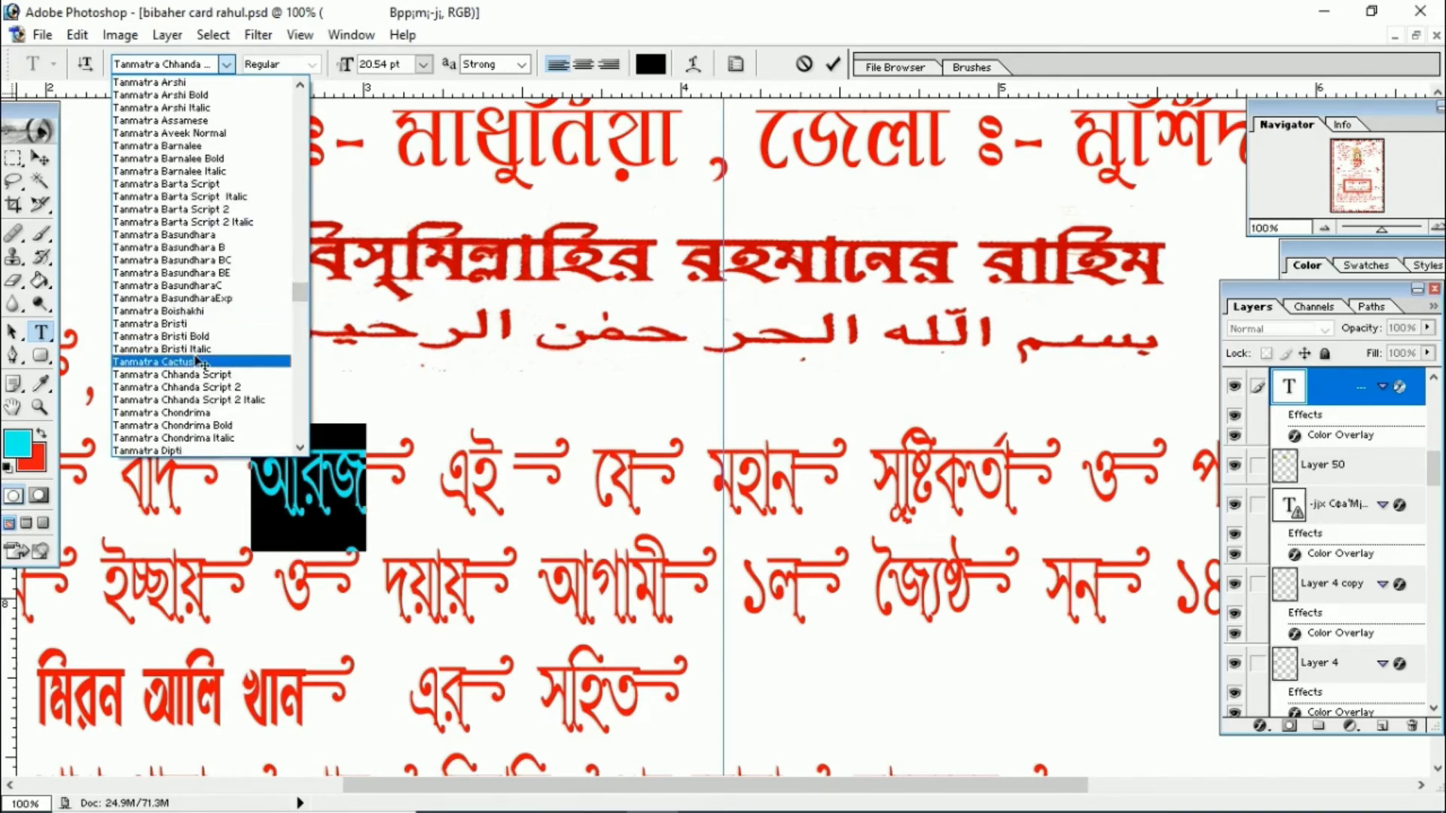
left_click(197, 335)
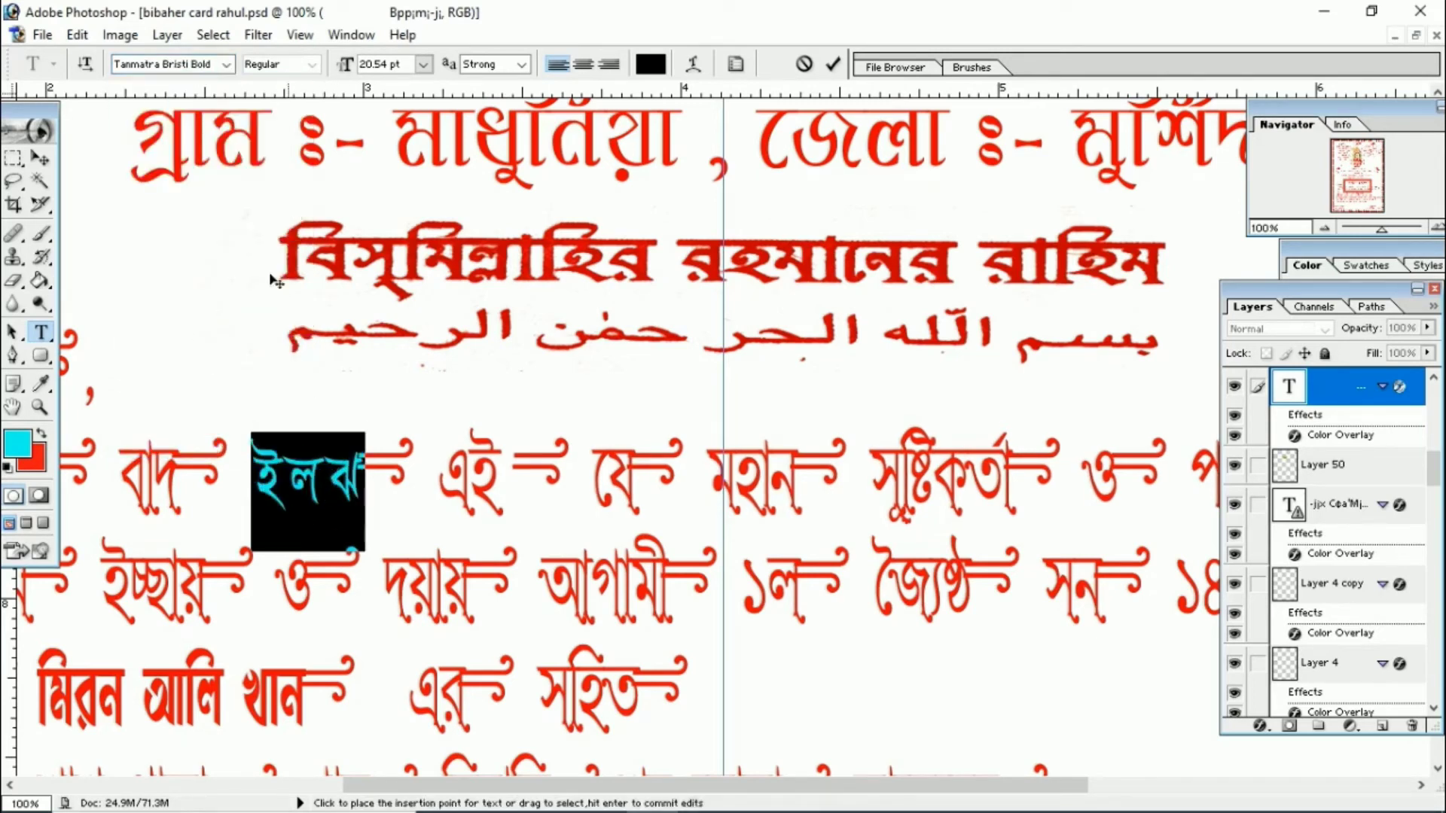
left_click(226, 64)
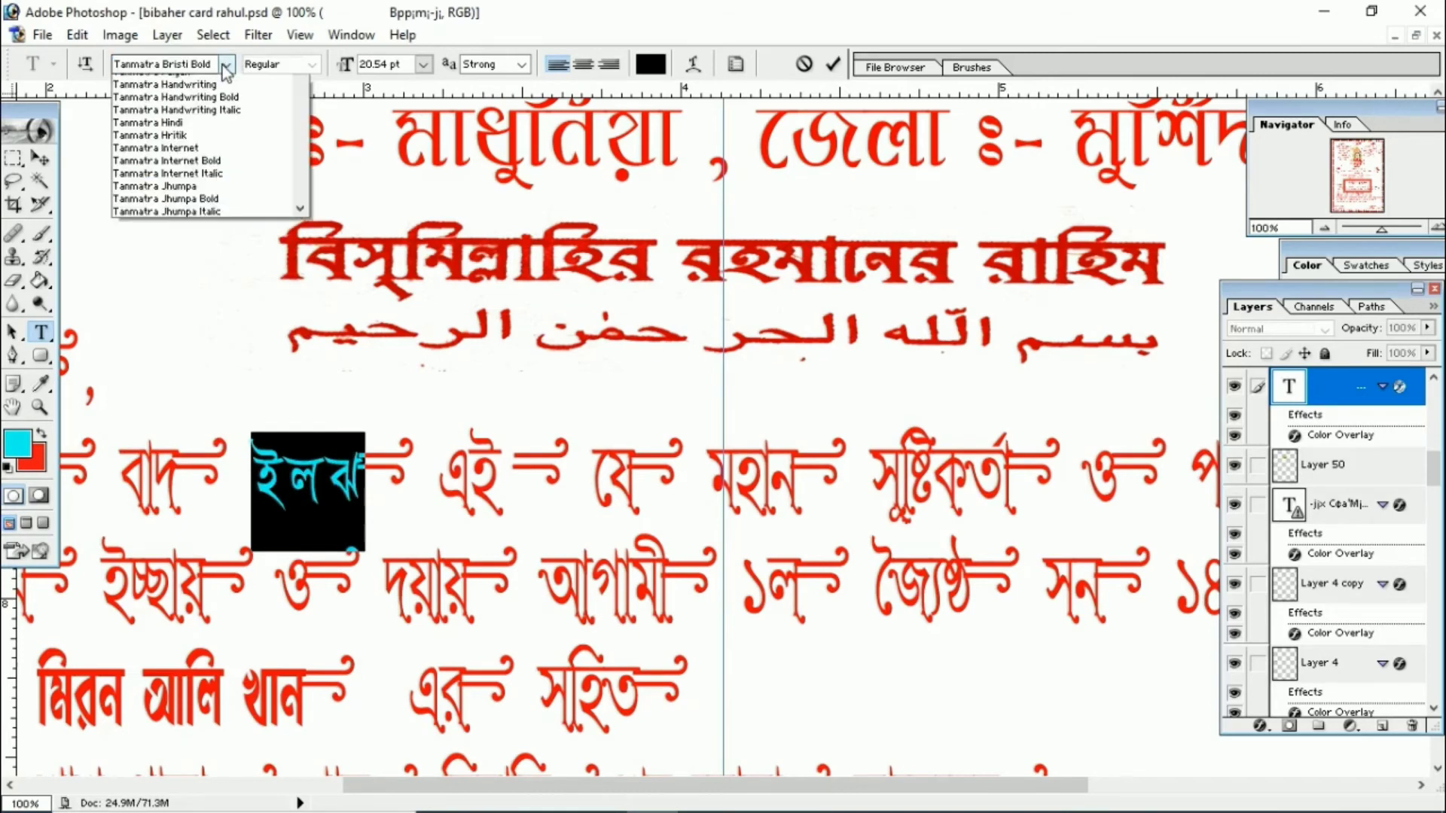
left_click_drag(313, 253, 314, 292)
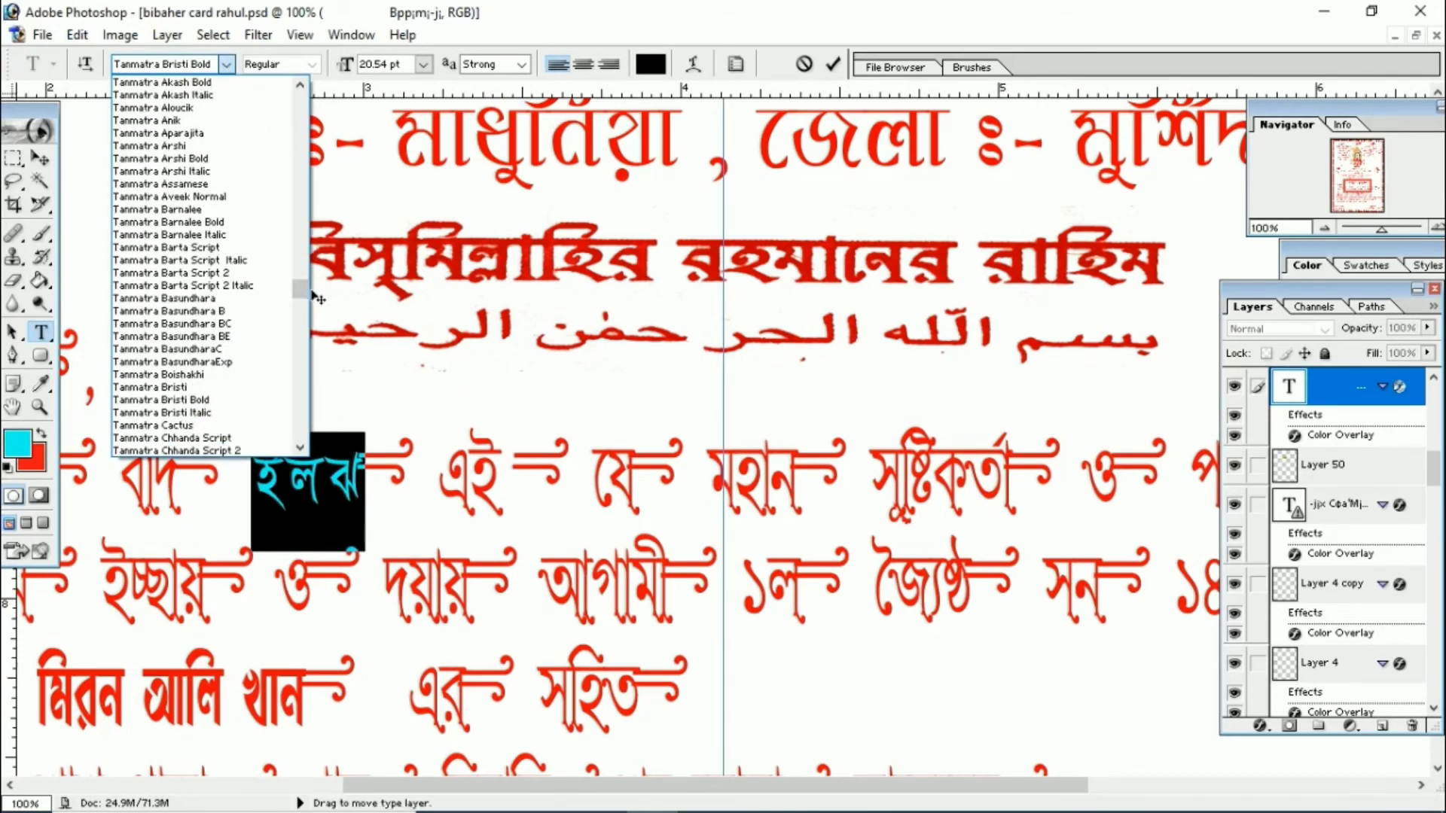
left_click(225, 222)
- Set the font of the word আরজ back to Tanmatra Chhanda and deselect the word
left_click(226, 65)
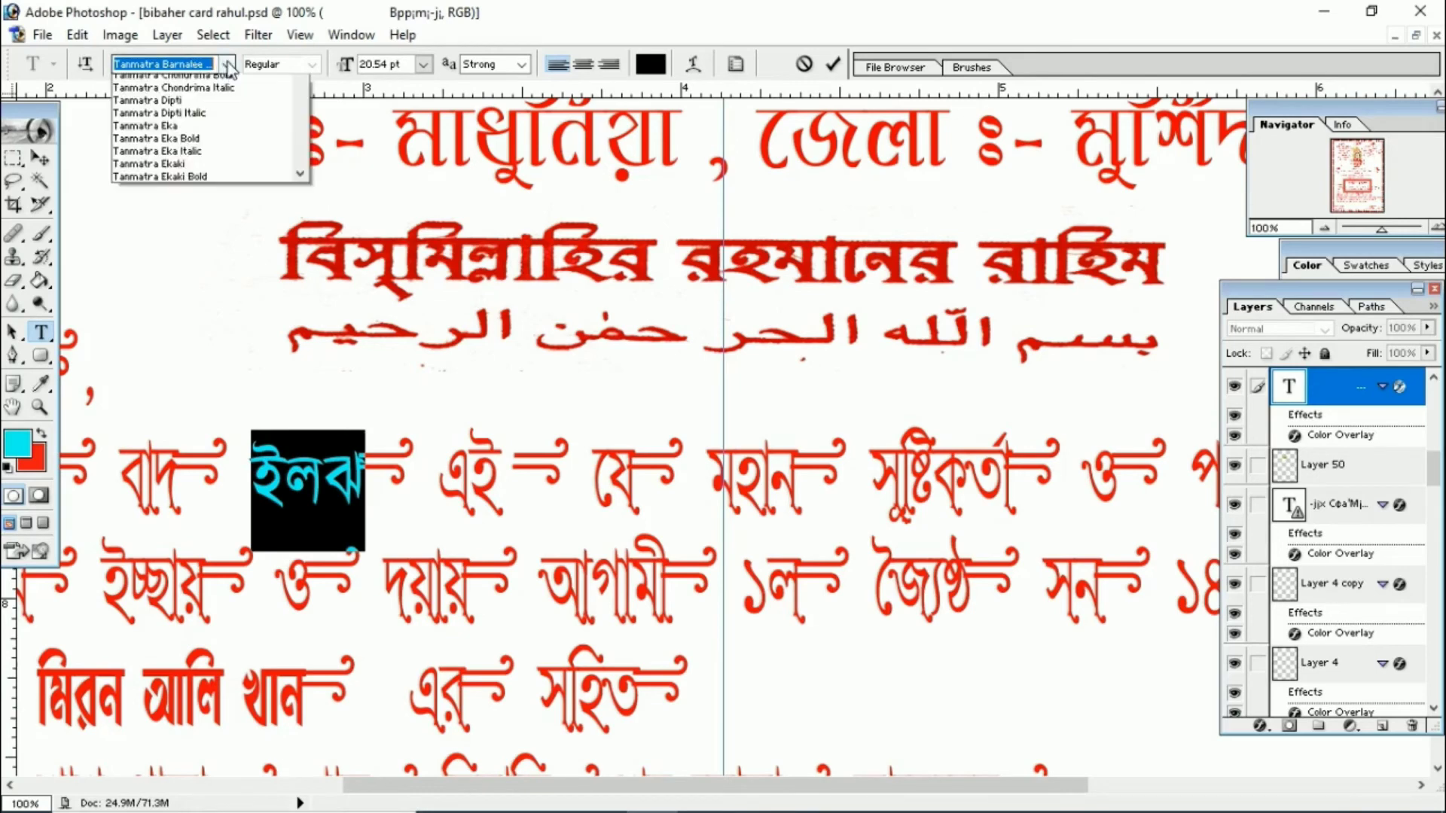
mouse_move(302, 301)
left_mouse_down()
mouse_move(304, 276)
mouse_move(310, 311)
left_mouse_up()
left_click(188, 234)
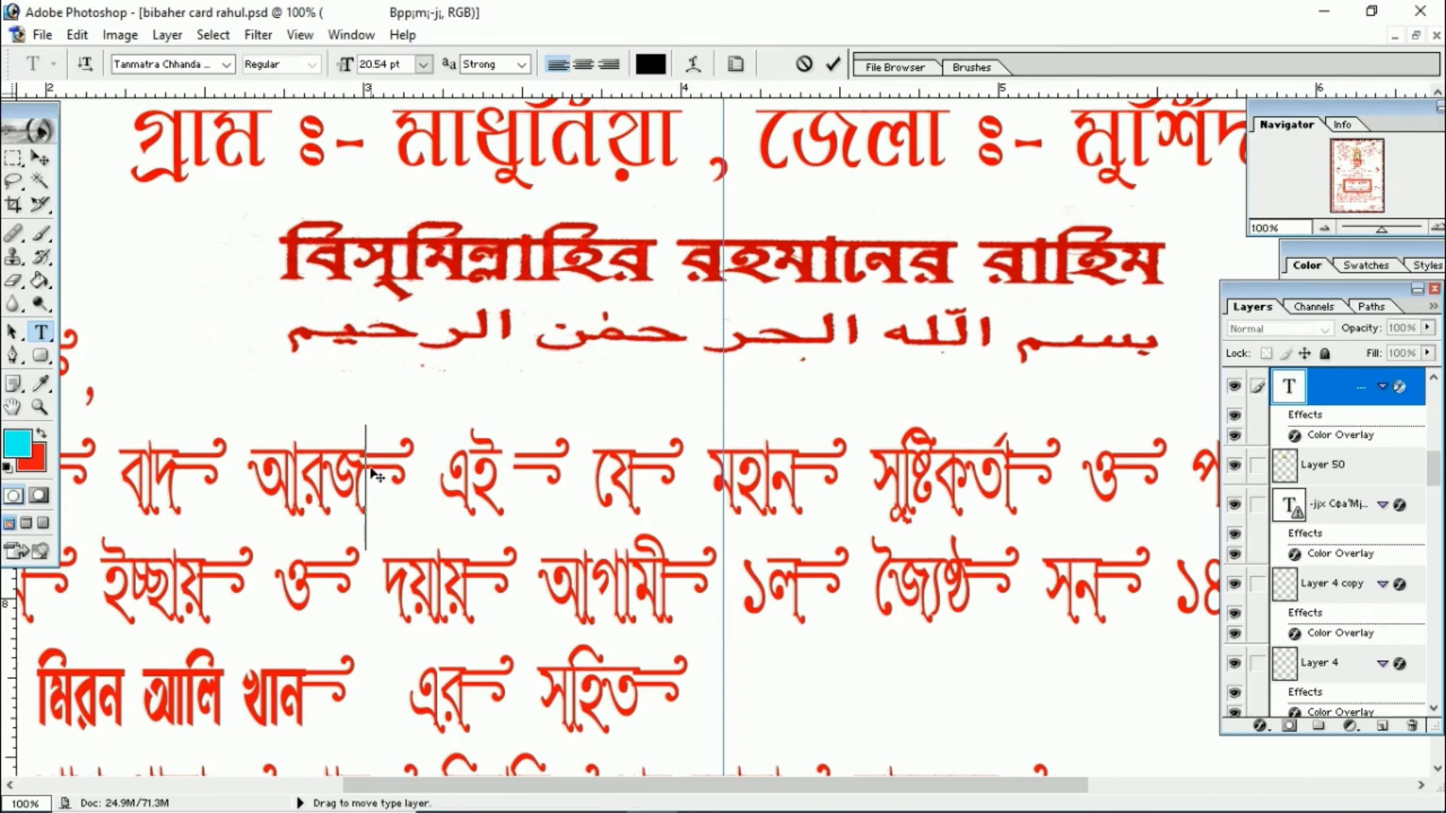
- Shift the invitation paragraph slightly left and down on the card, and commit the text edit
key("ctrl+minus")
key("ctrl+minus")
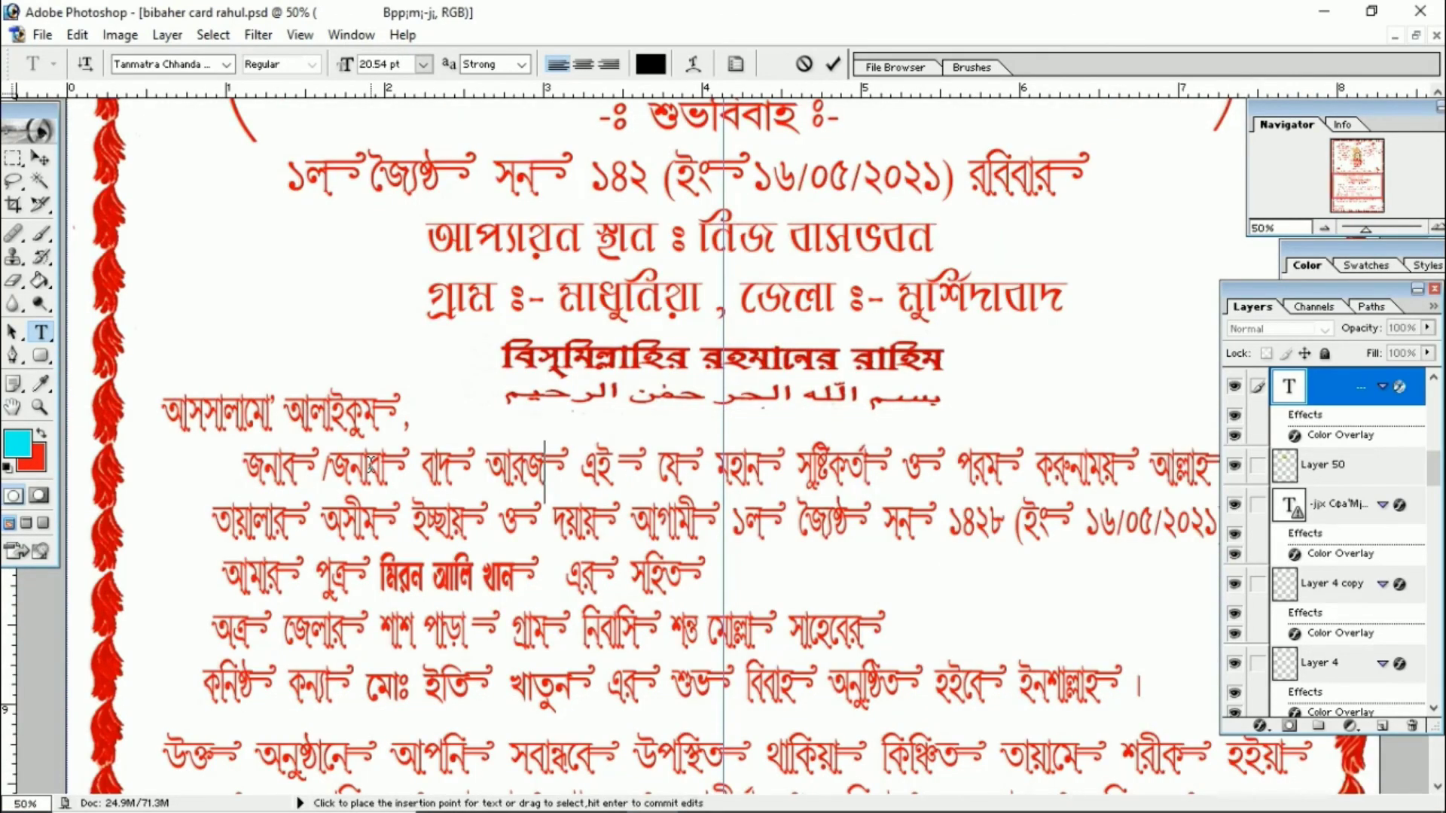
scroll(371, 464, "down", 2)
scroll(391, 474, "up", 6)
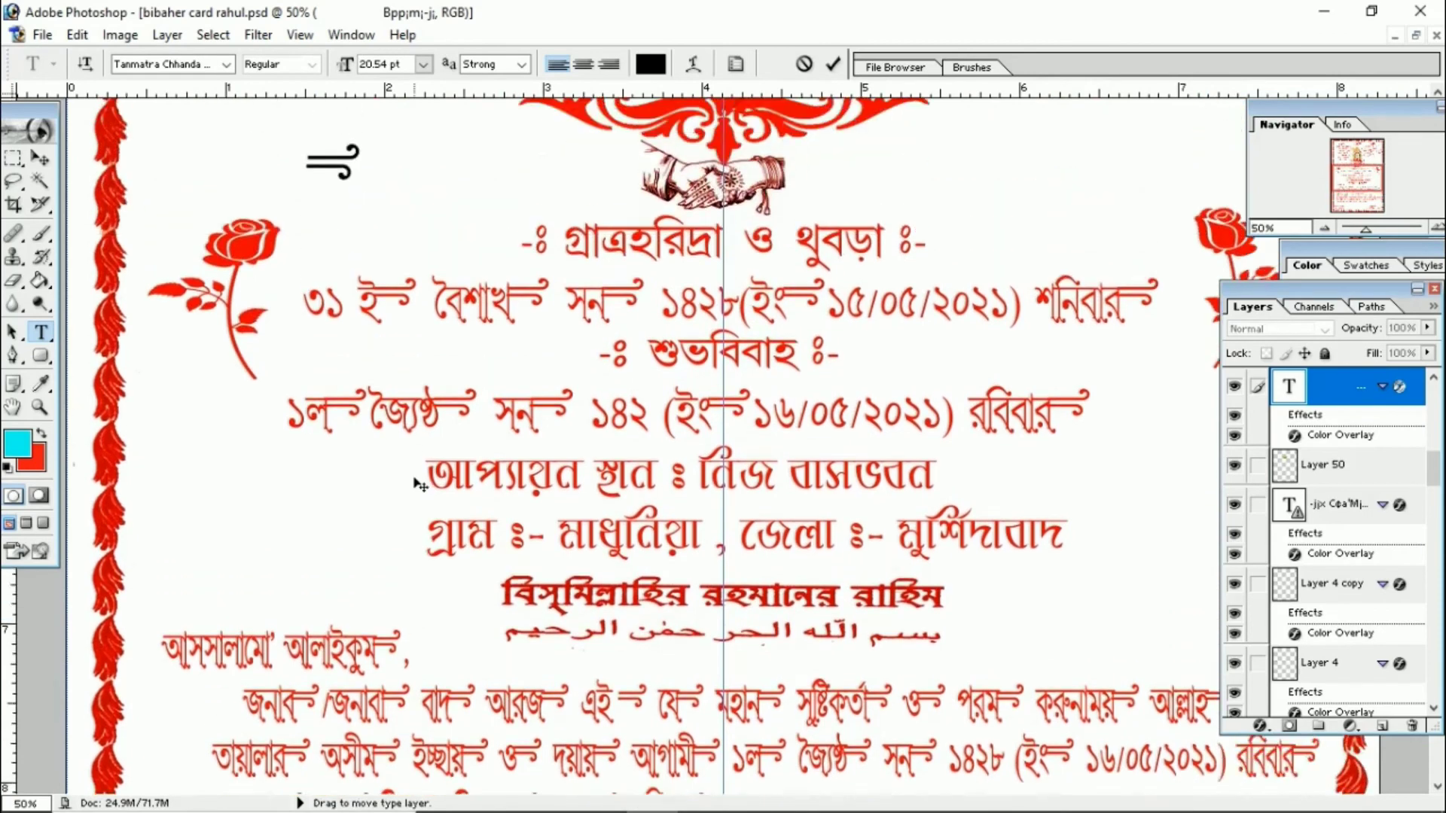
key("ctrl+minus")
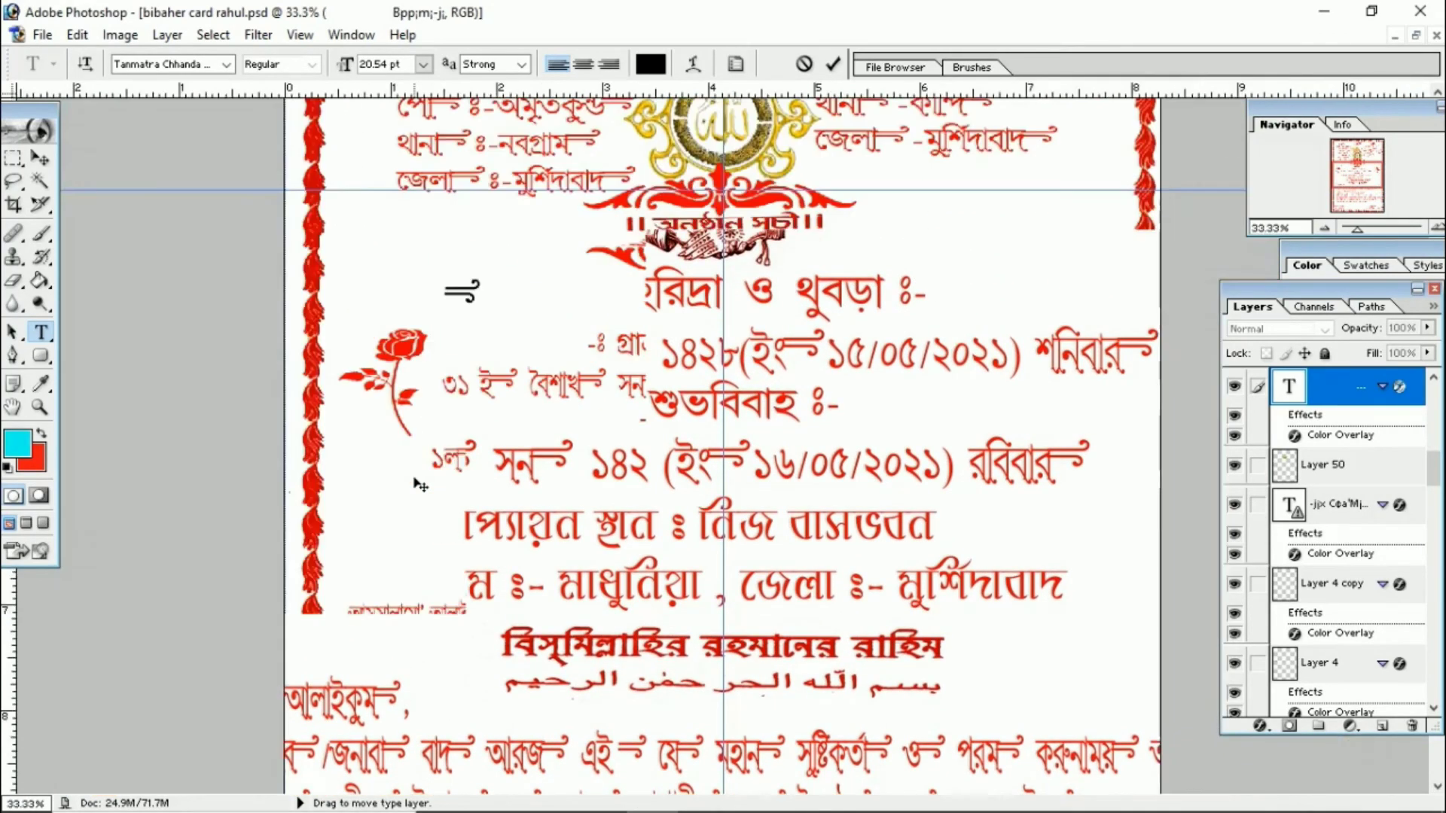
scroll(770, 366, "up", 2)
scroll(769, 366, "up", 2)
scroll(769, 365, "up", 1)
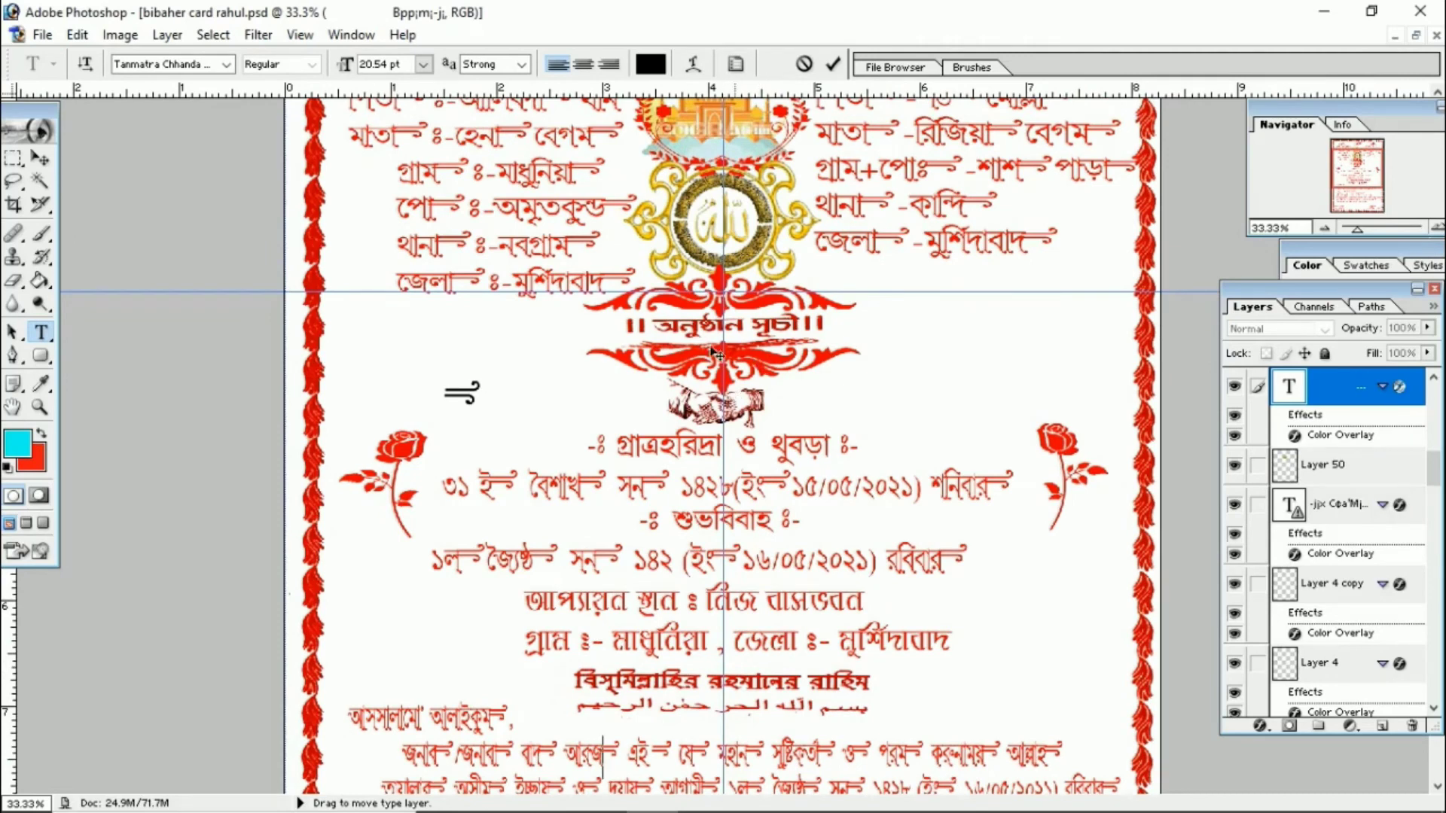
left_click_drag(695, 370, 662, 391)
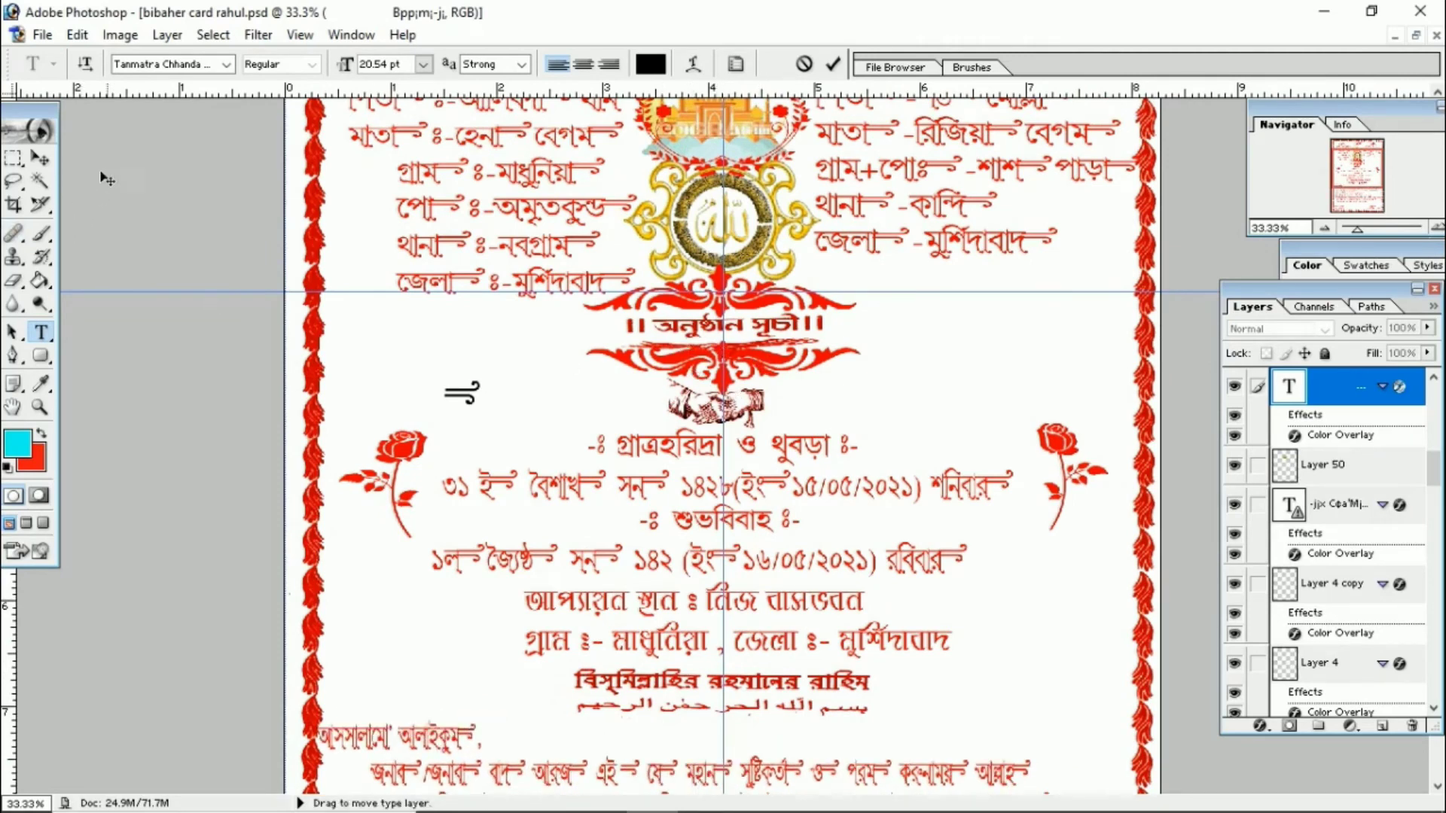
left_click(51, 157)
- Add an empty text layer below the অনুষ্ঠান সূচী heading, and nudge the red ornament around the heading slightly left
left_click(41, 332)
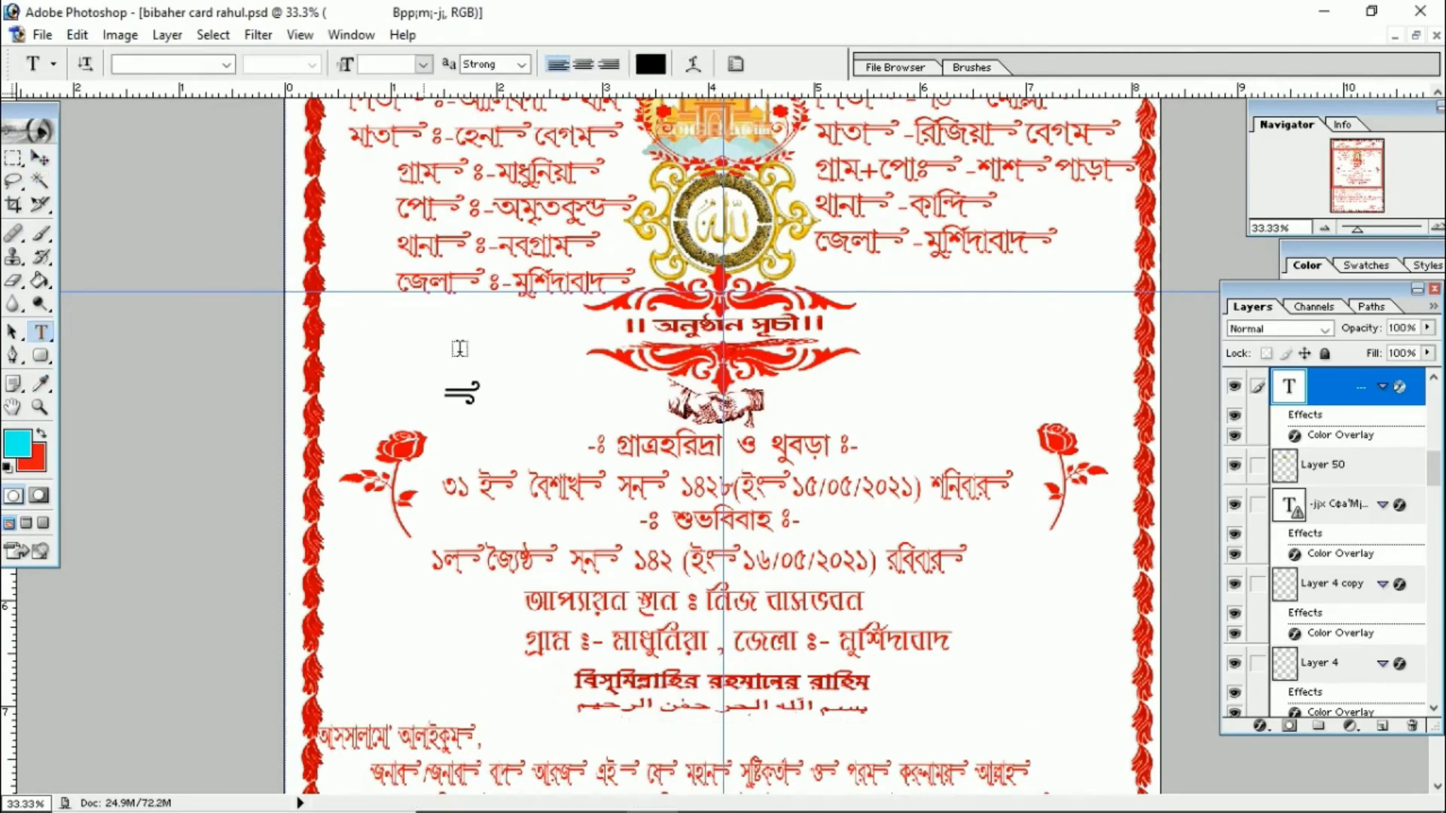
left_click(654, 383)
left_click(41, 157)
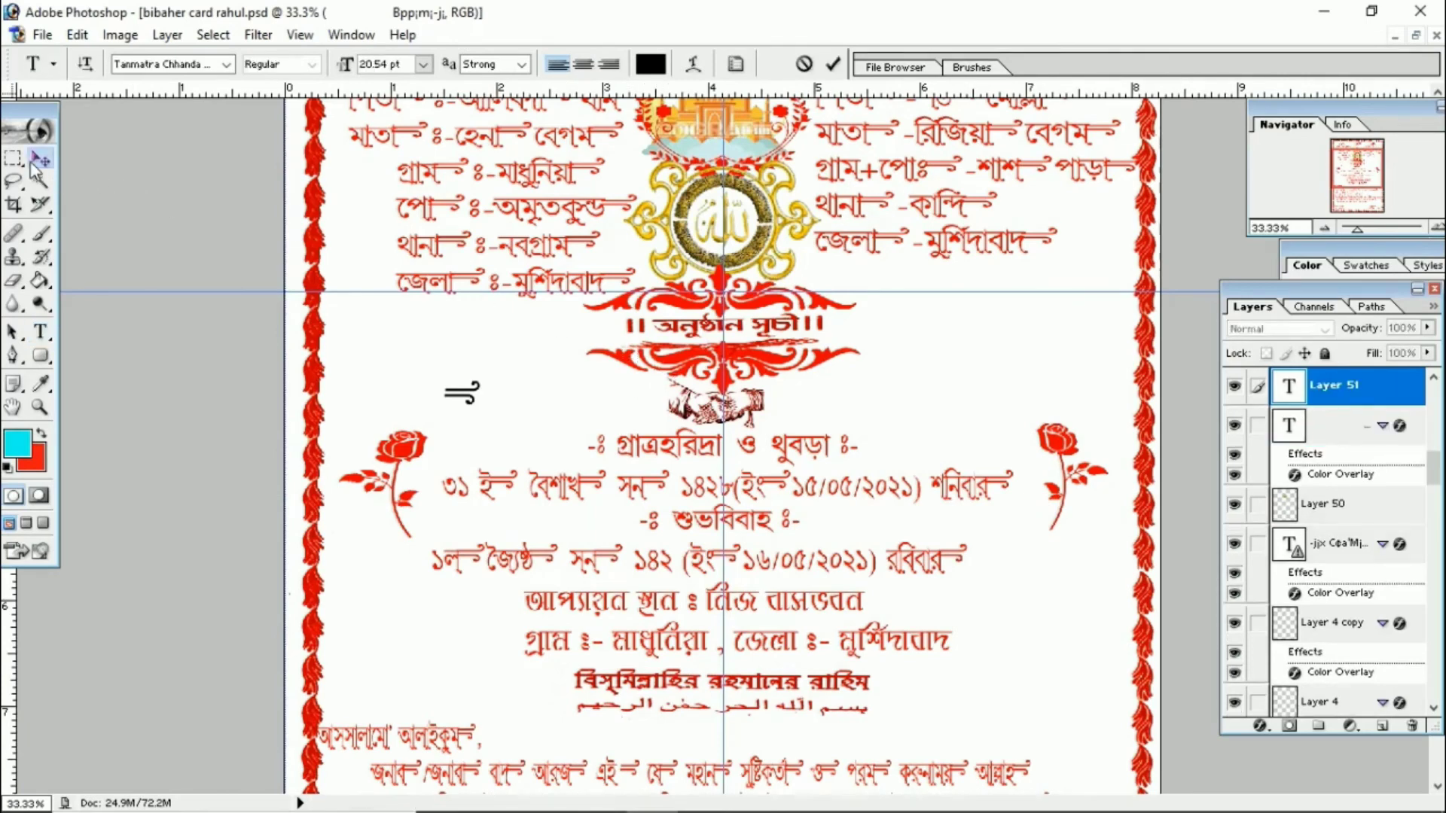
left_click_drag(682, 365, 712, 375)
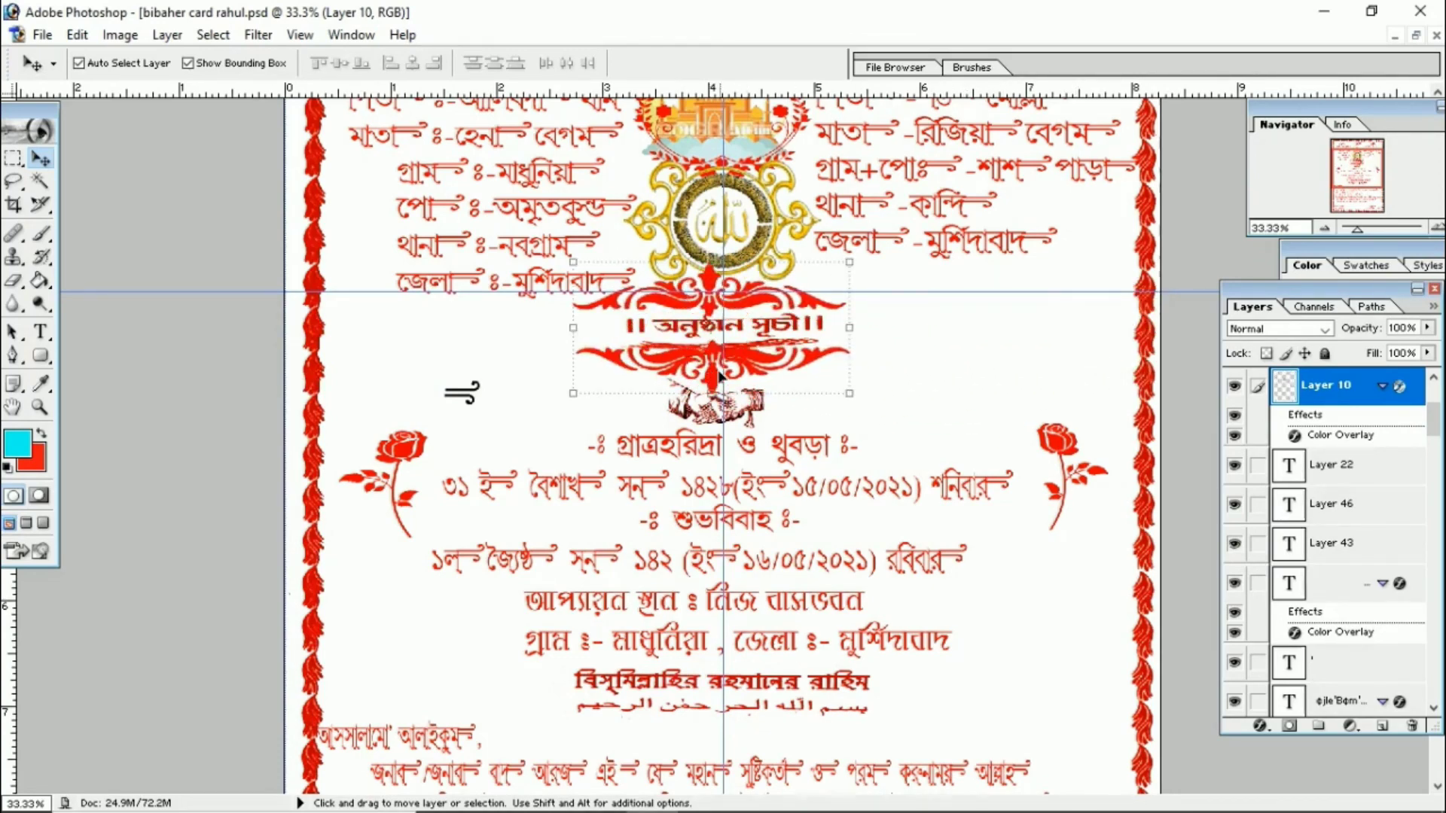
- Try to scale the red heading ornament to 105.0% width and 101.6% height with a 0.7° rotation, and discard the transformation
mouse_move(851, 393)
left_mouse_down()
mouse_move(889, 422)
mouse_move(863, 395)
left_mouse_up()
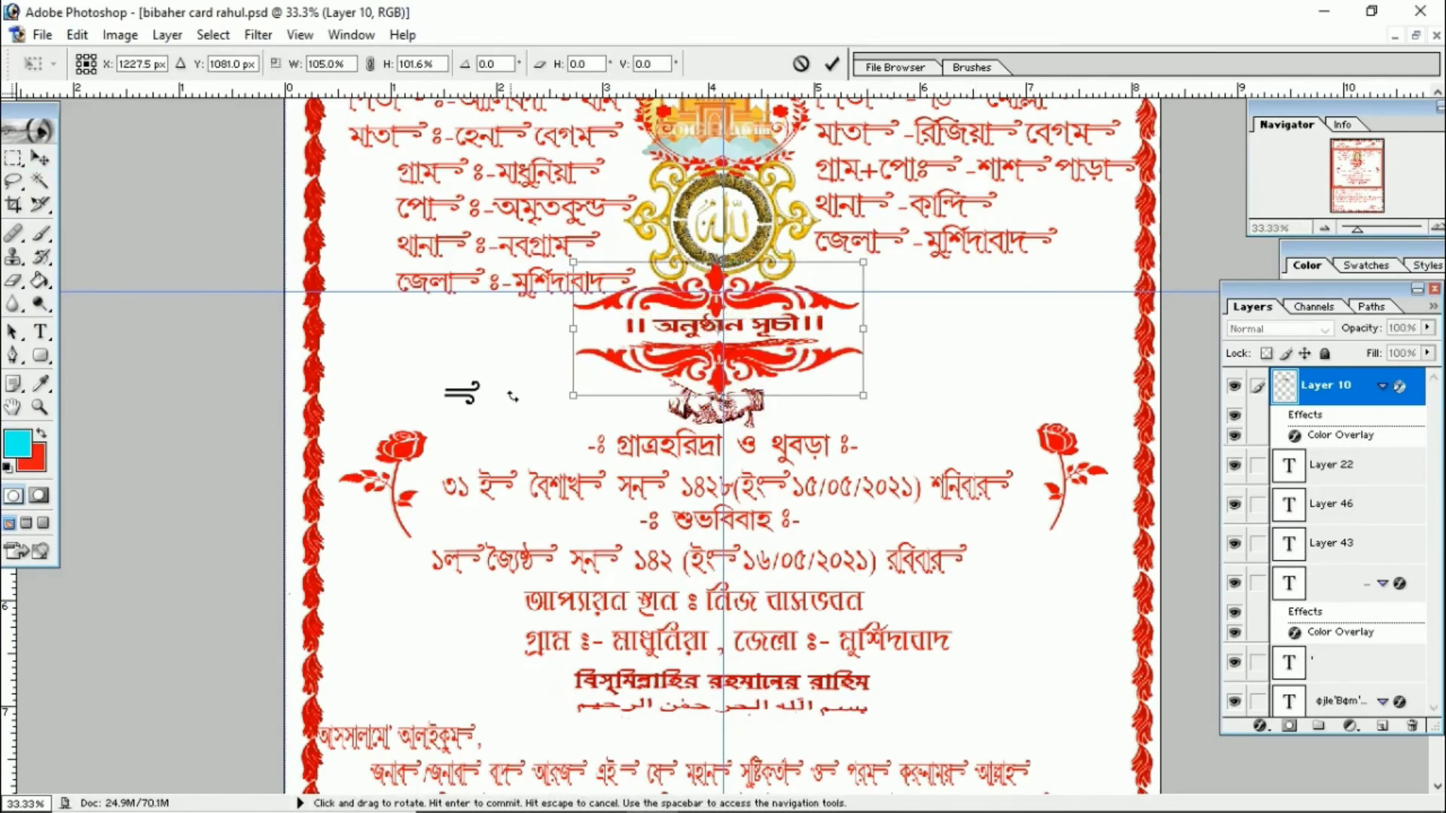
key("v")
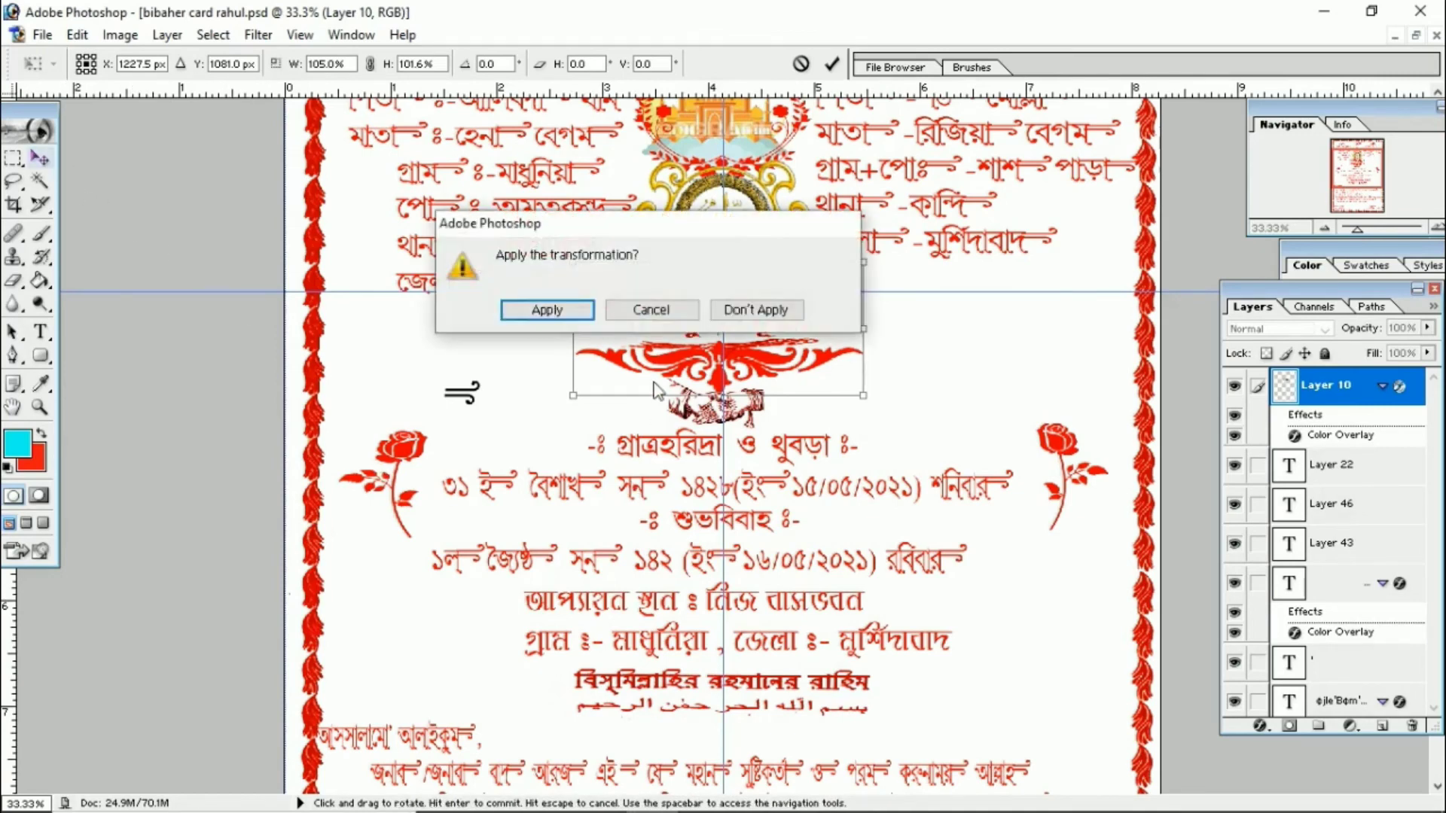
left_click(670, 315)
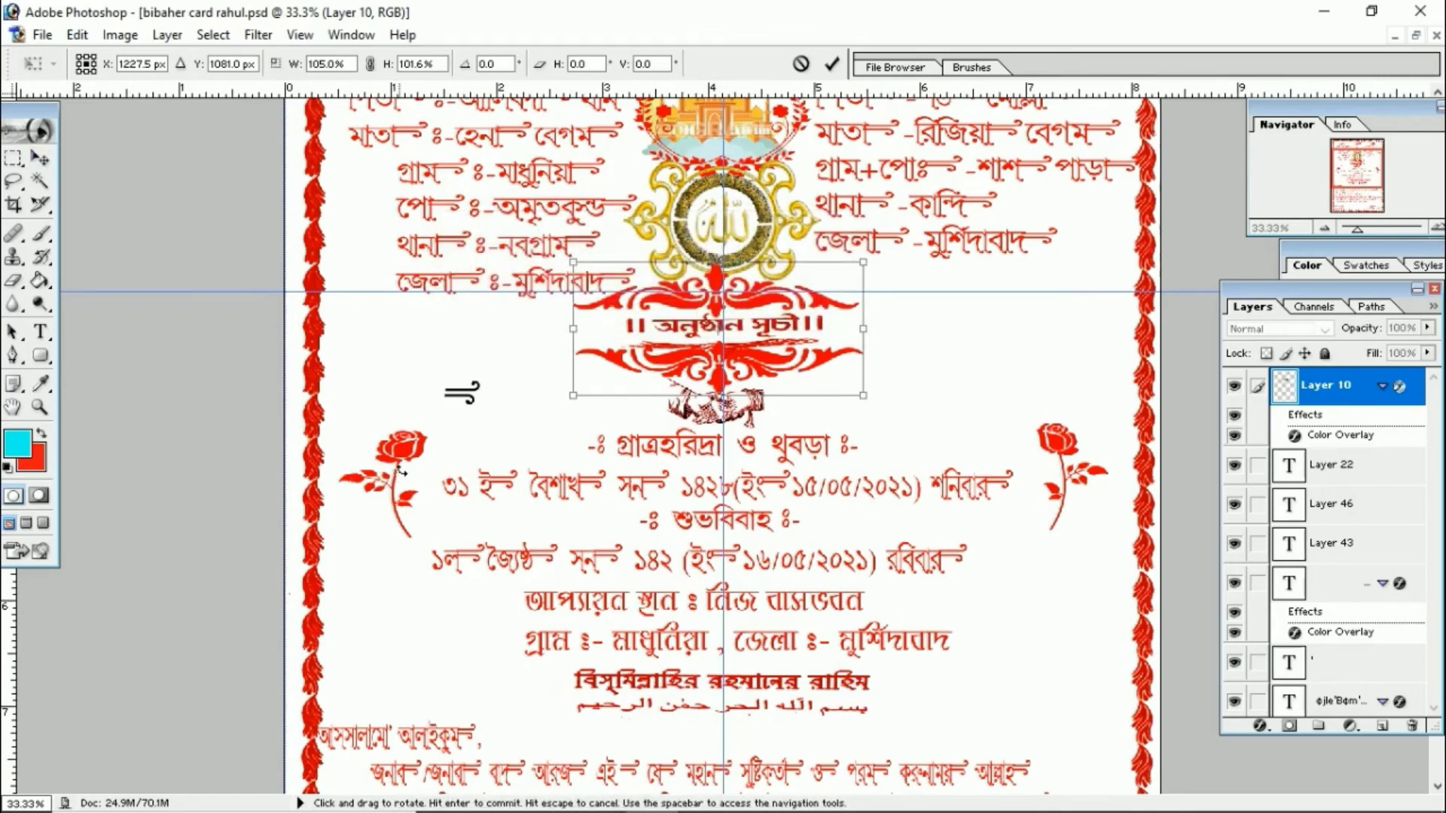
left_click_drag(400, 473, 291, 353)
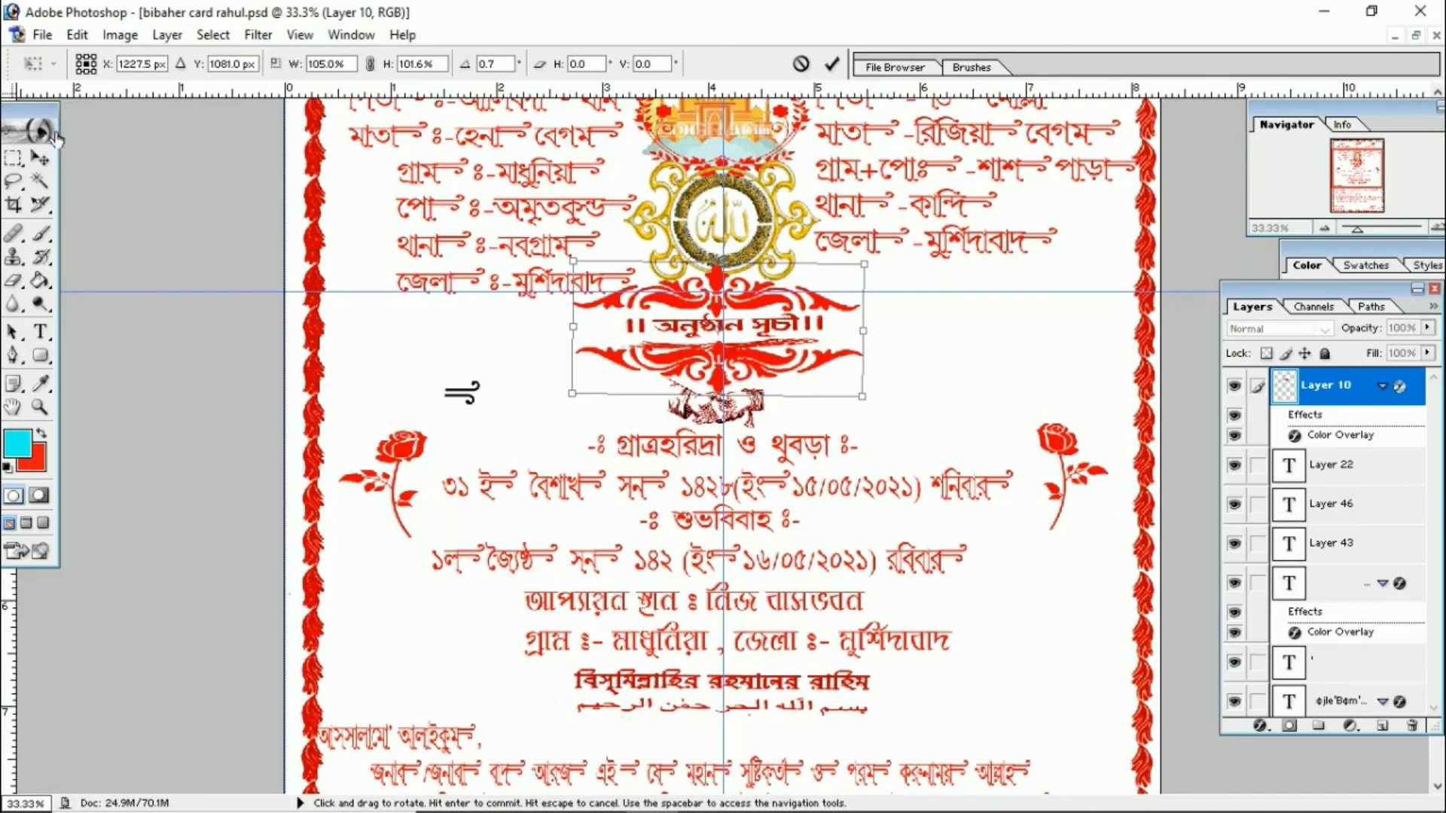
left_click(40, 157)
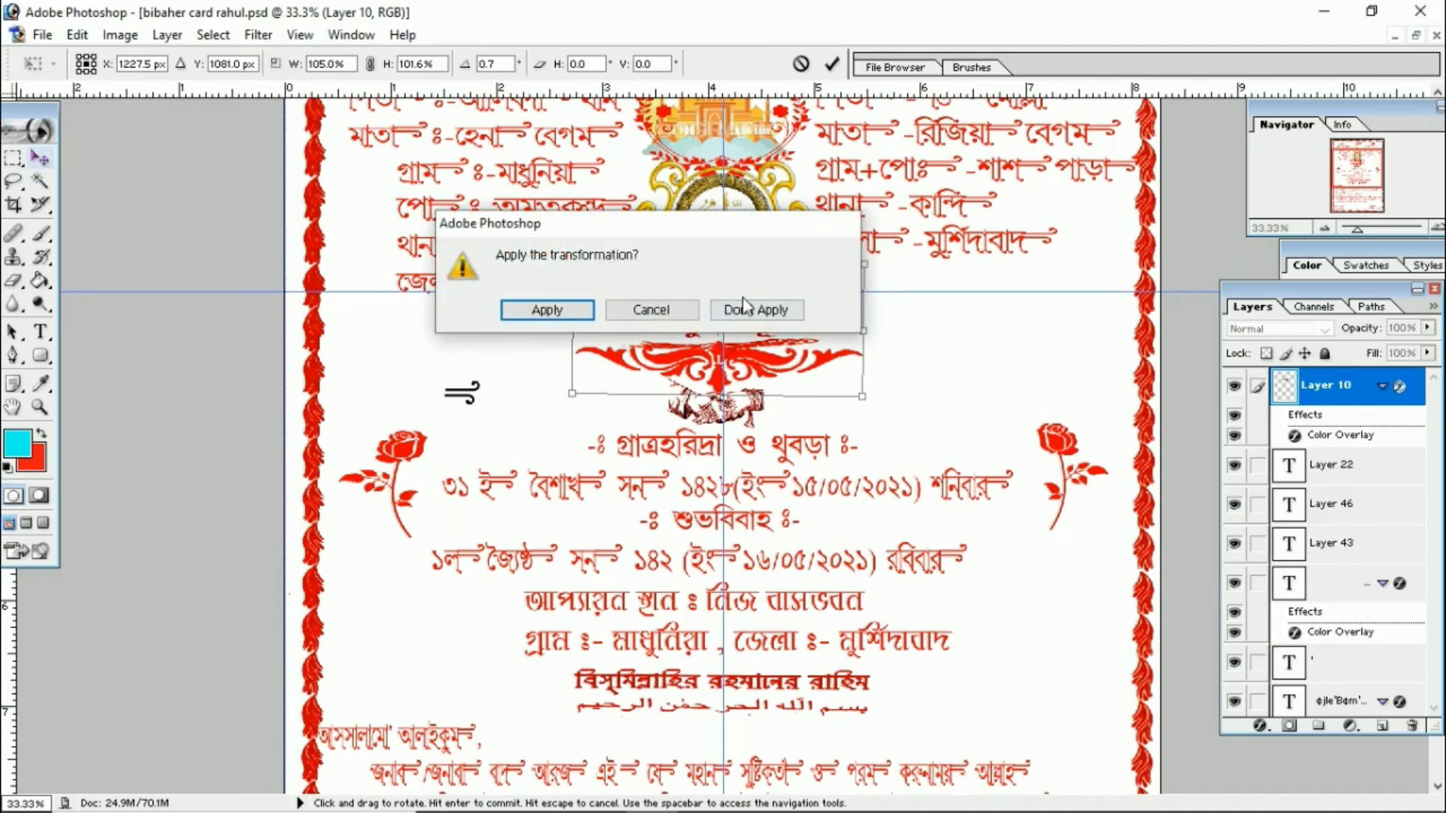
left_click(768, 305)
- Move the rose on the card's left side slightly right and down, beside the event dates
mouse_move(399, 443)
left_mouse_down()
mouse_move(454, 443)
mouse_move(415, 431)
mouse_move(408, 450)
mouse_move(429, 458)
mouse_move(404, 468)
left_mouse_up()
scroll(908, 494, "down", 3)
scroll(908, 495, "down", 1)
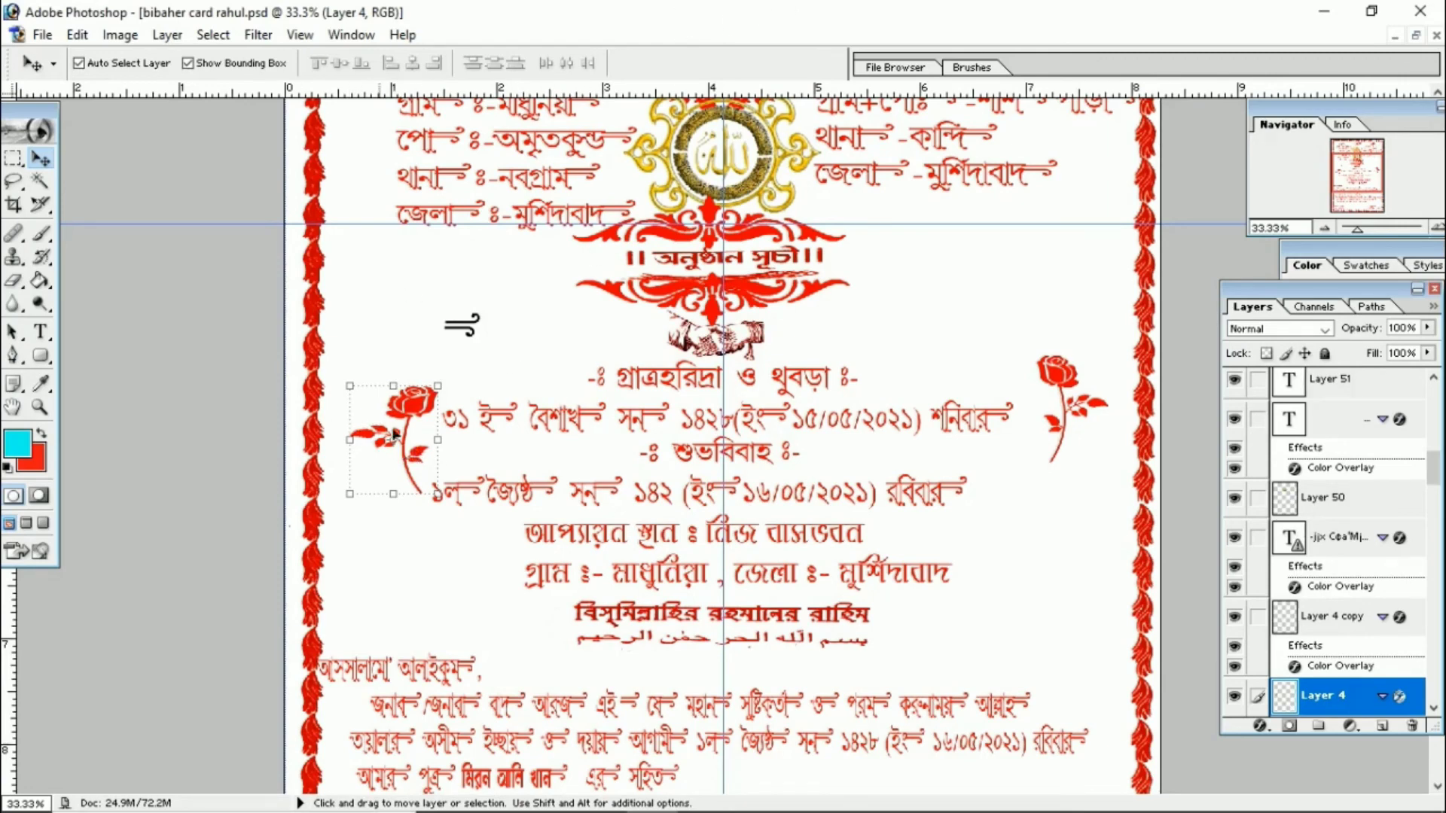
mouse_move(393, 435)
left_mouse_down()
mouse_move(423, 392)
mouse_move(519, 440)
mouse_move(410, 425)
left_mouse_up()
- Move the golden Allah emblem to the right of the অনুষ্ঠান সূচী heading and hide its layer
scroll(757, 486, "up", 10)
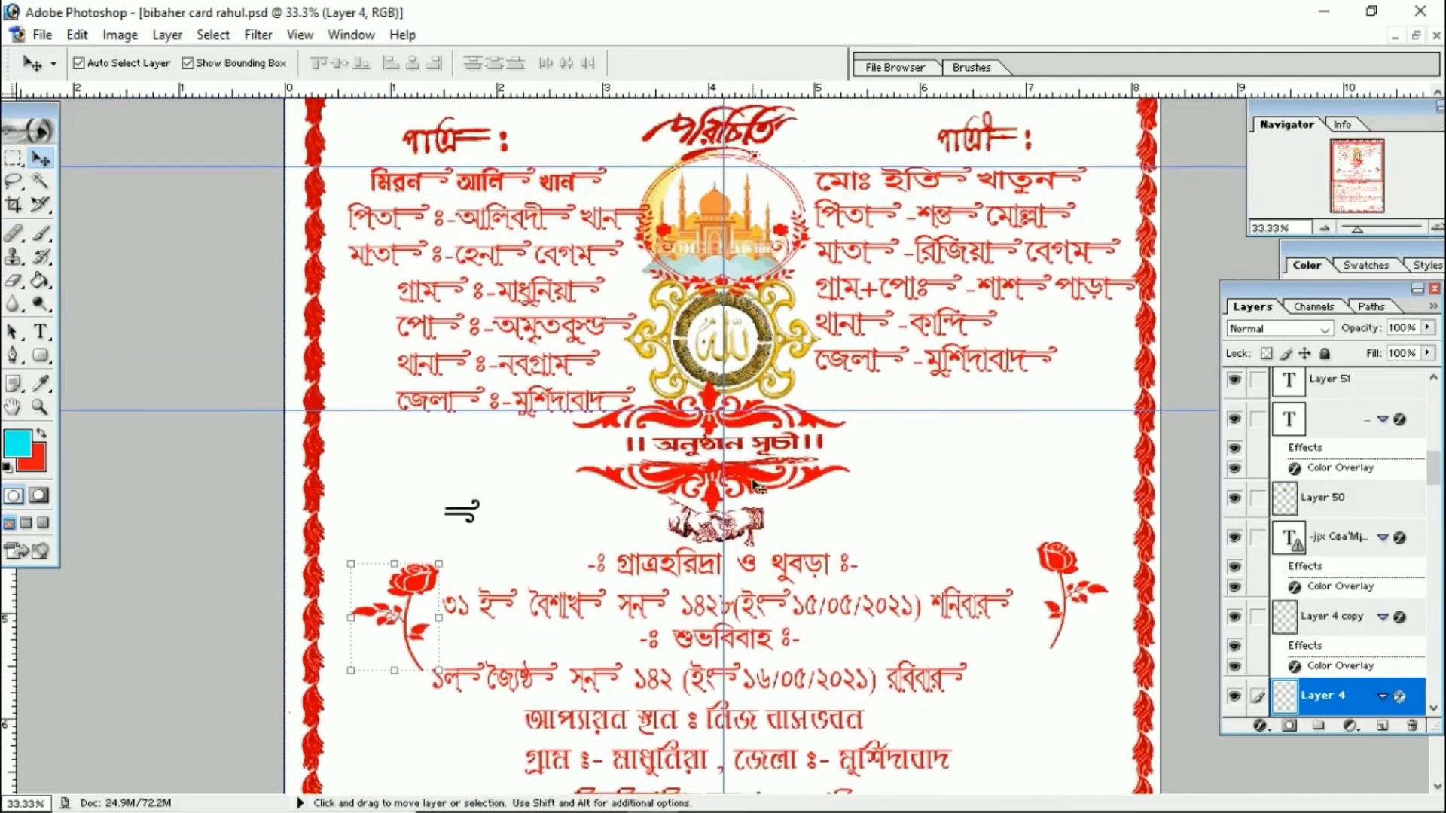
left_click_drag(754, 350, 971, 497)
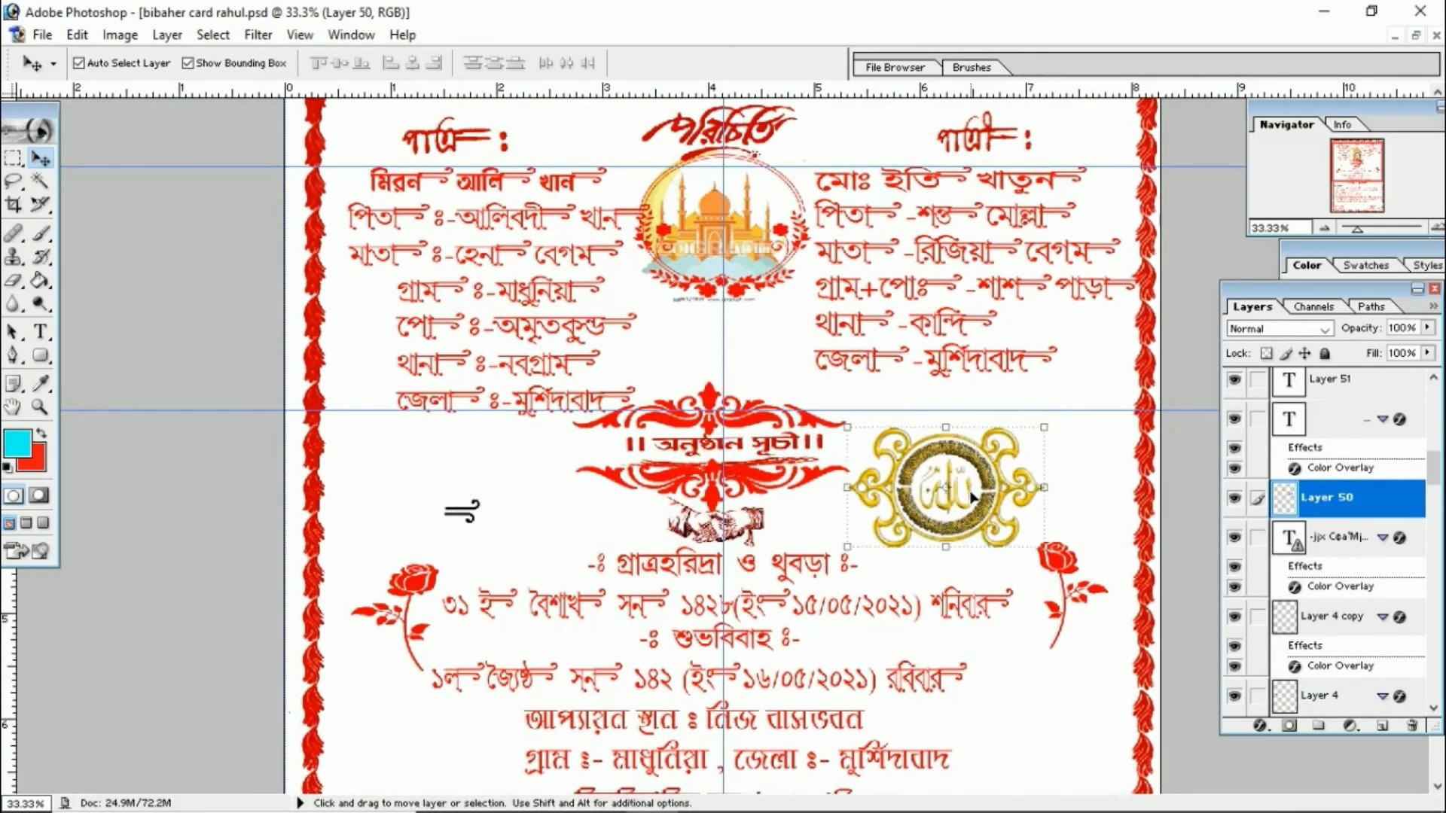
left_click(1235, 497)
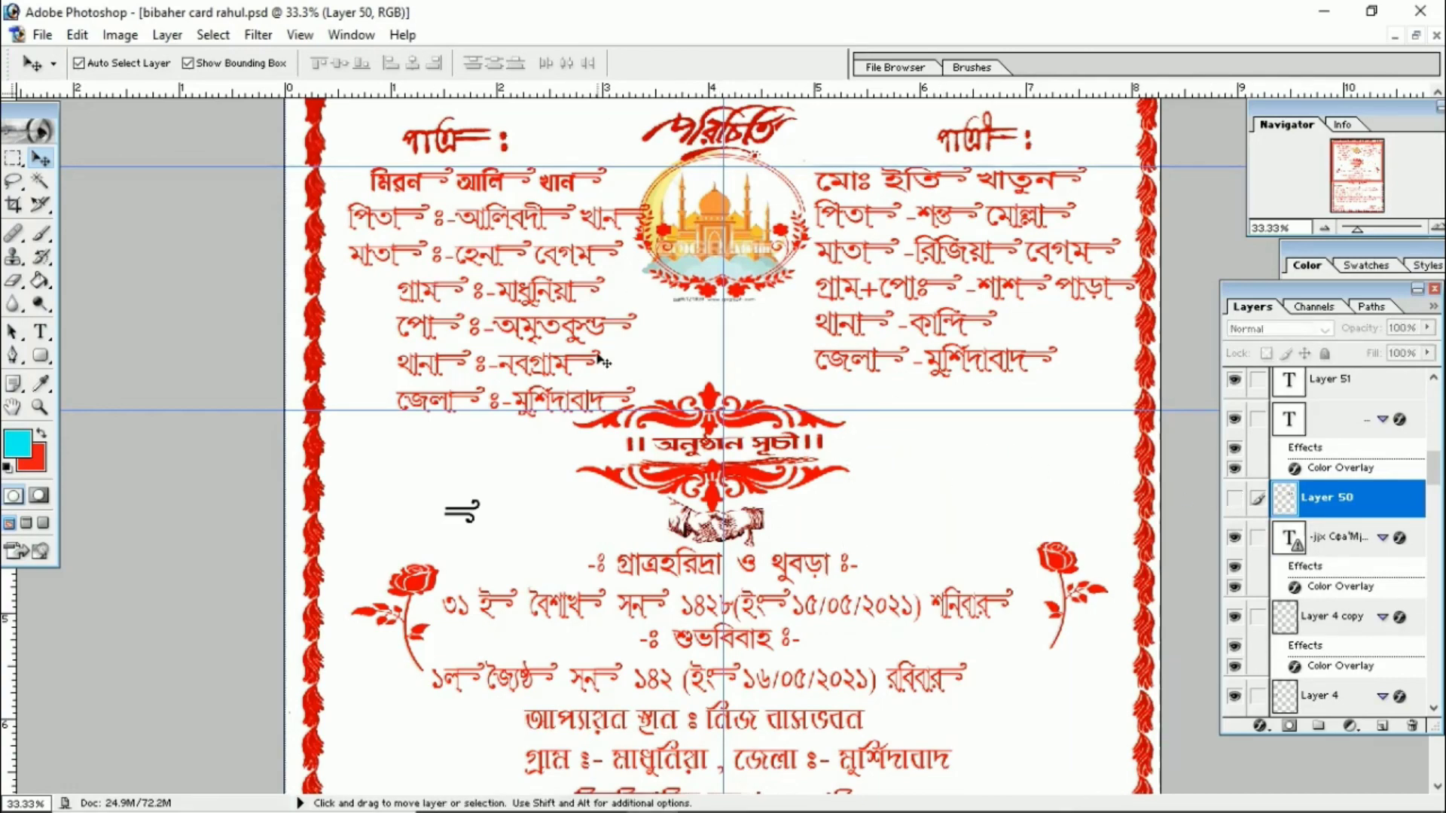
scroll(921, 192, "down", 5)
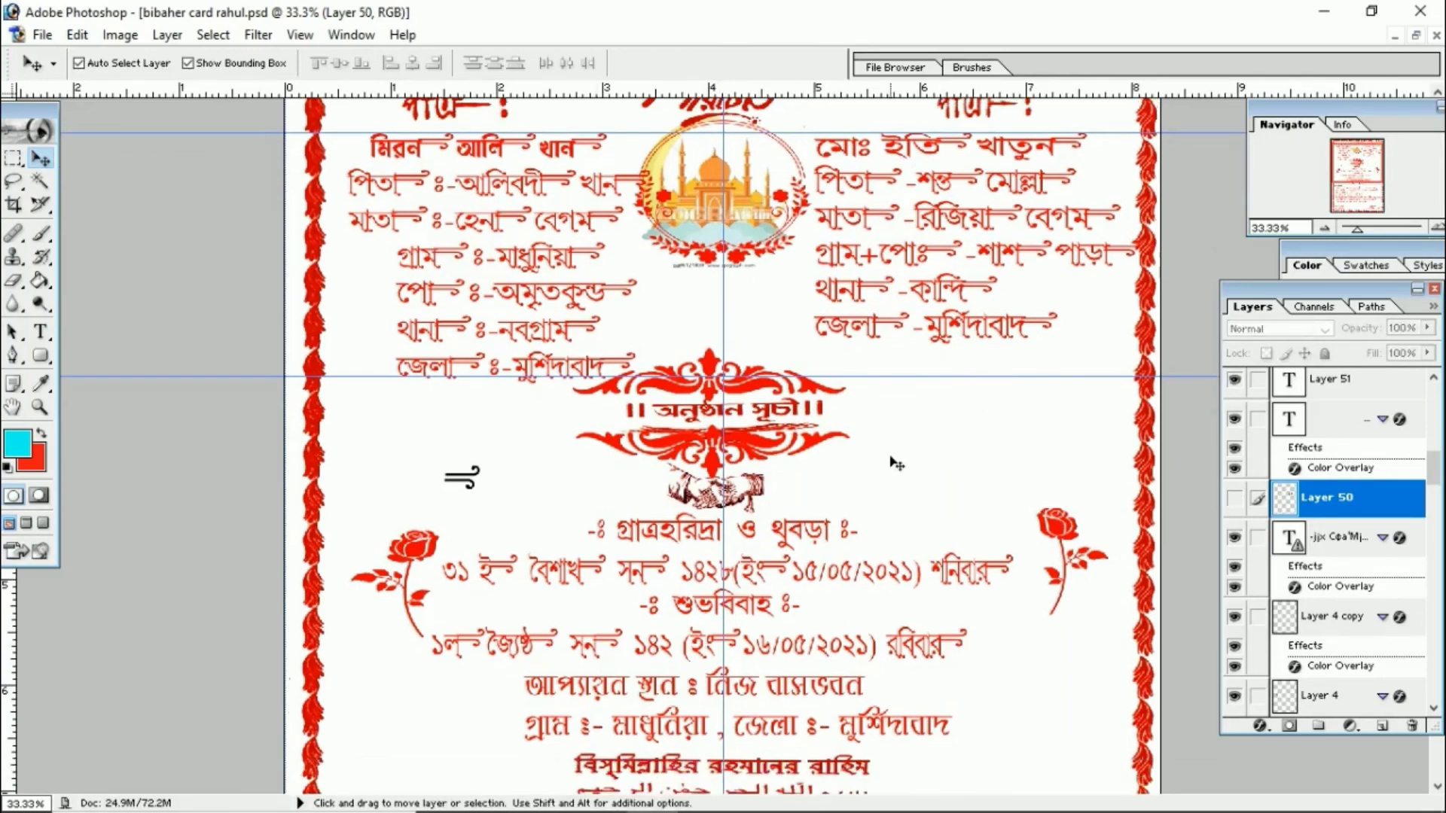
scroll(972, 727, "down", 1)
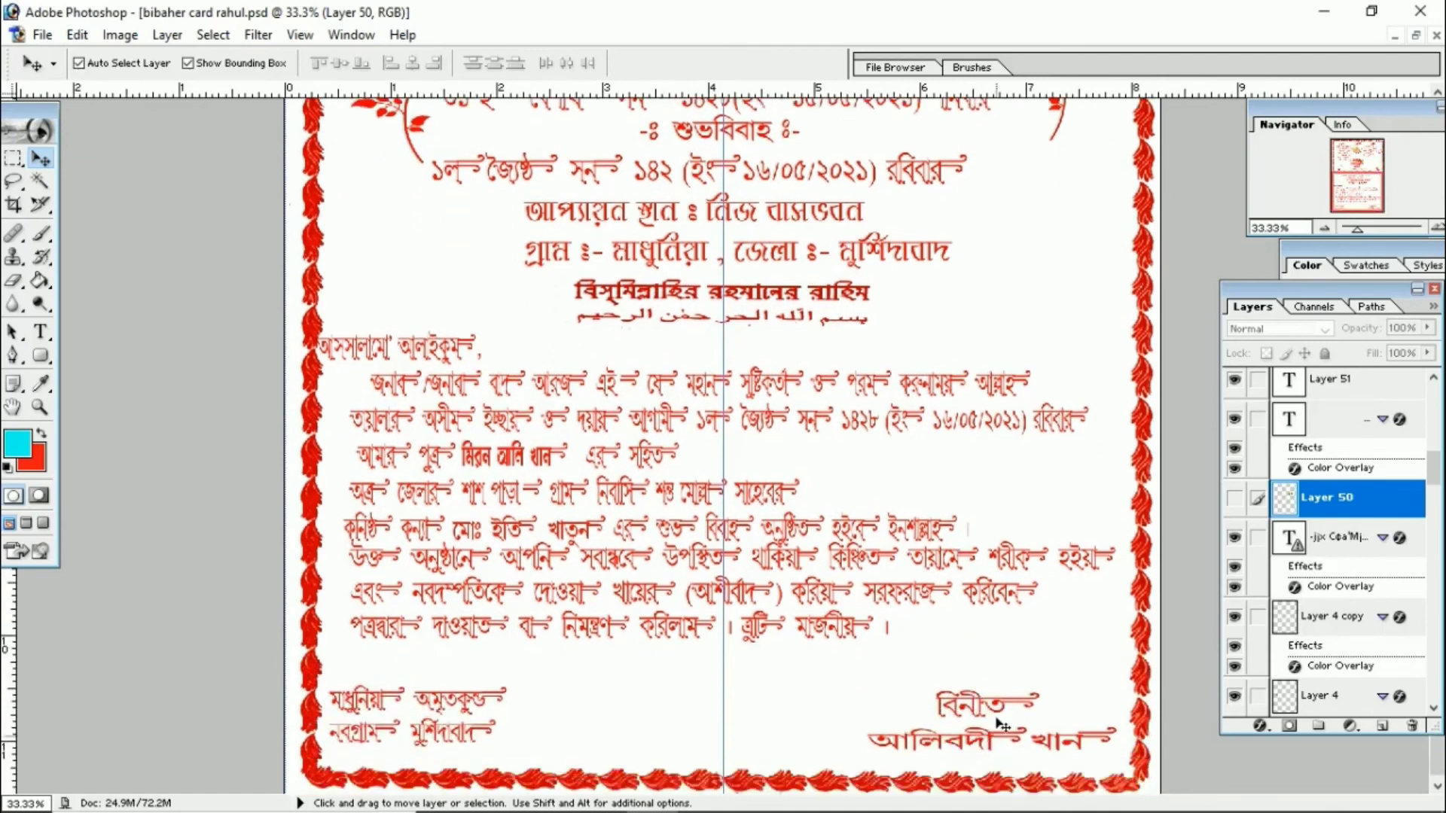
mouse_move(1206, 810)
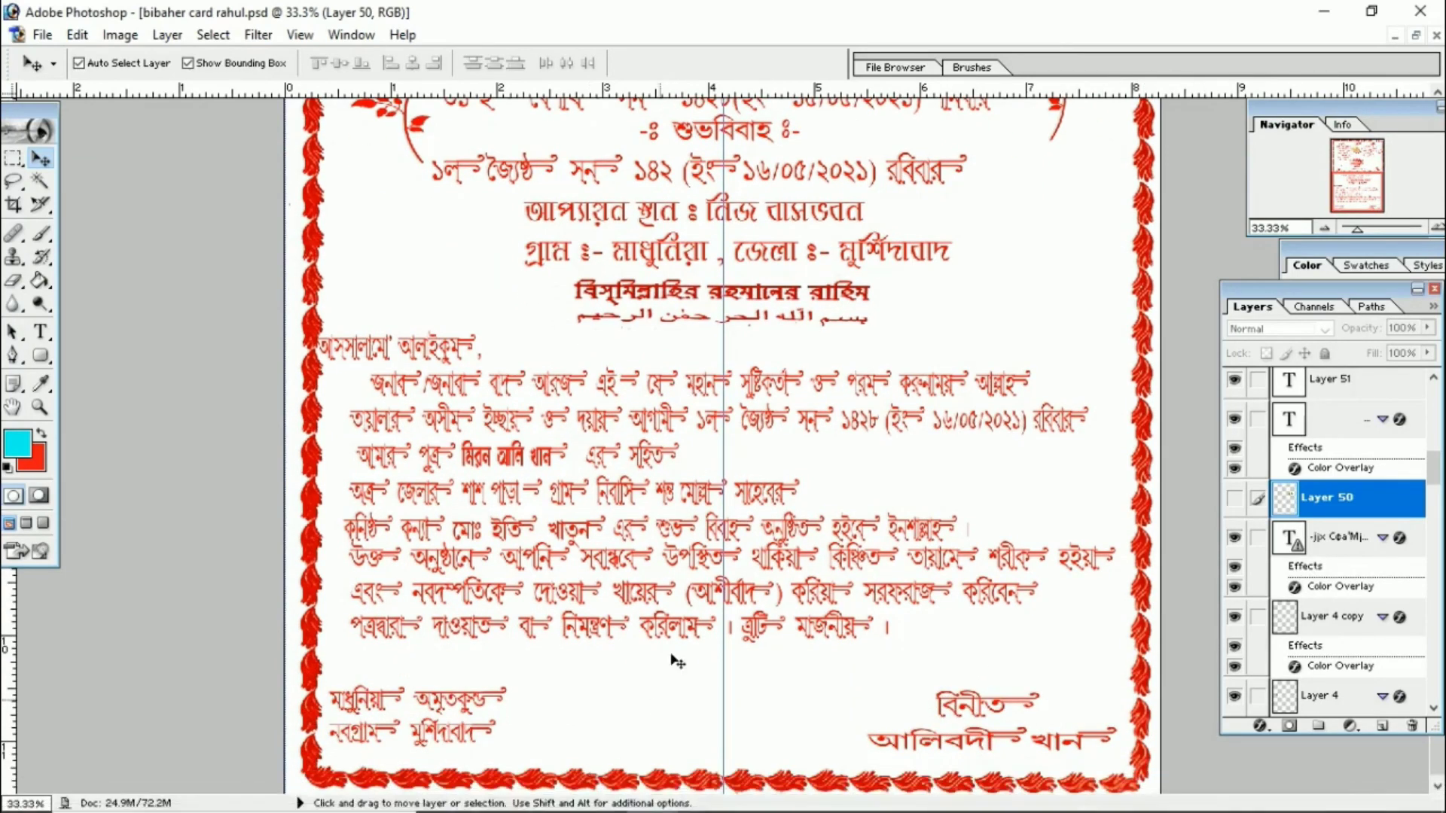